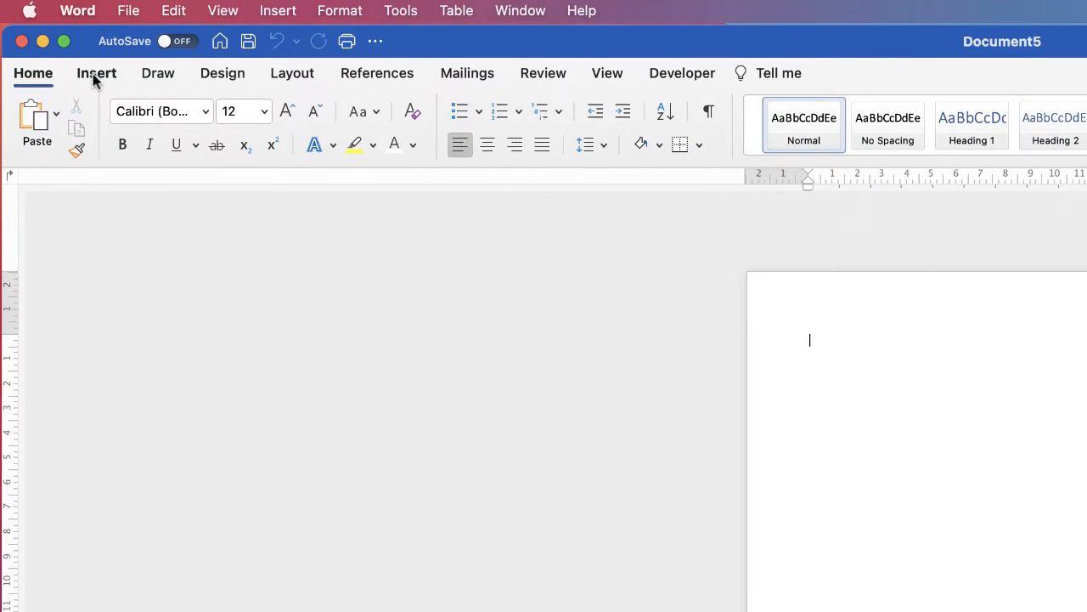
Step: Insert a Rectangle shape and drag it out near the top-left of the blank page
left_click(52, 41)
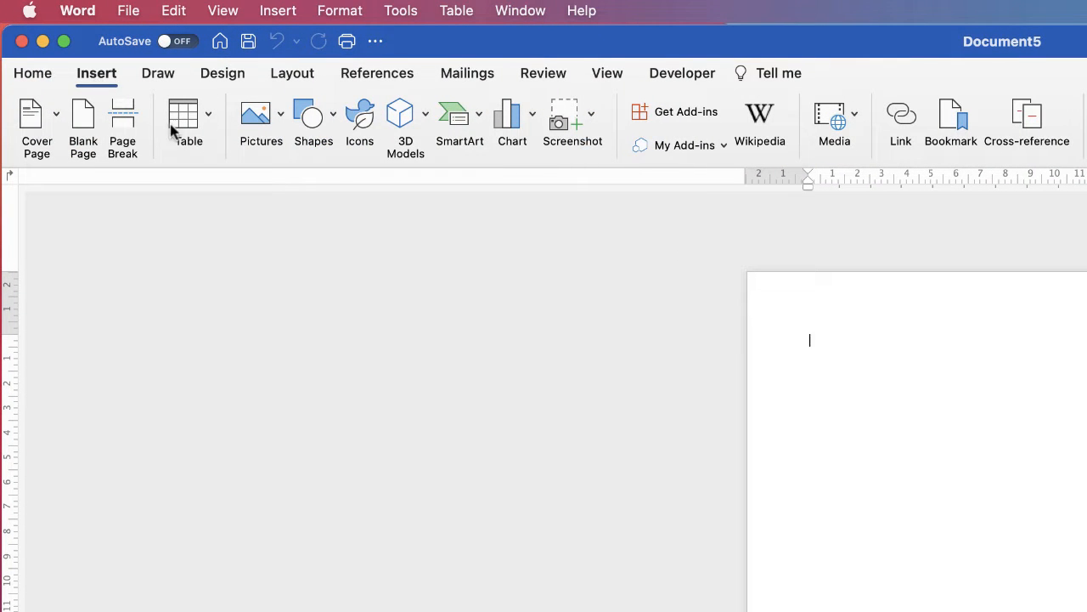
left_click(333, 119)
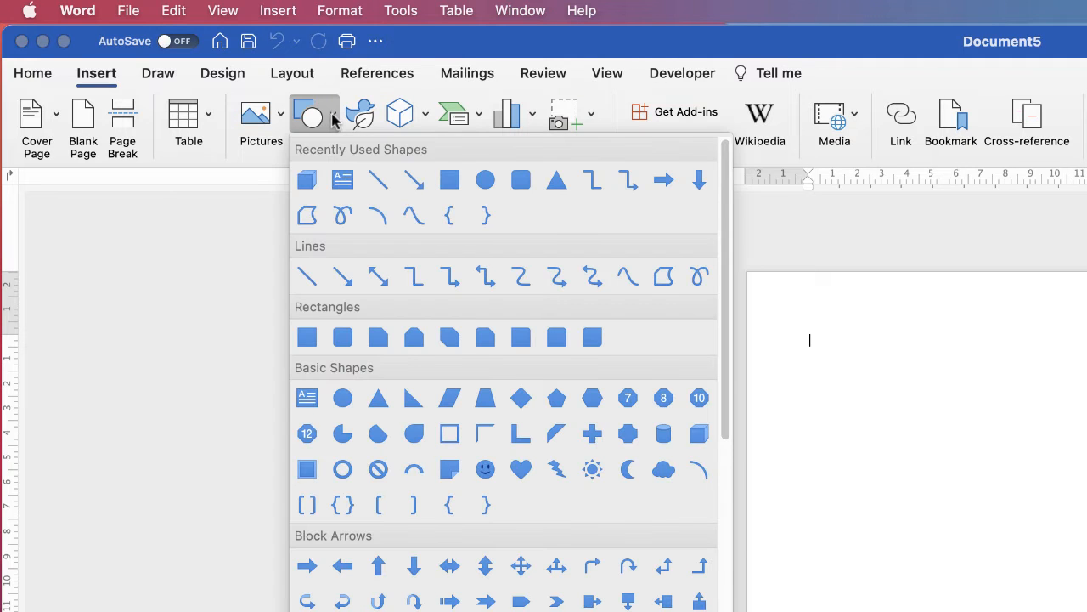
left_click(310, 339)
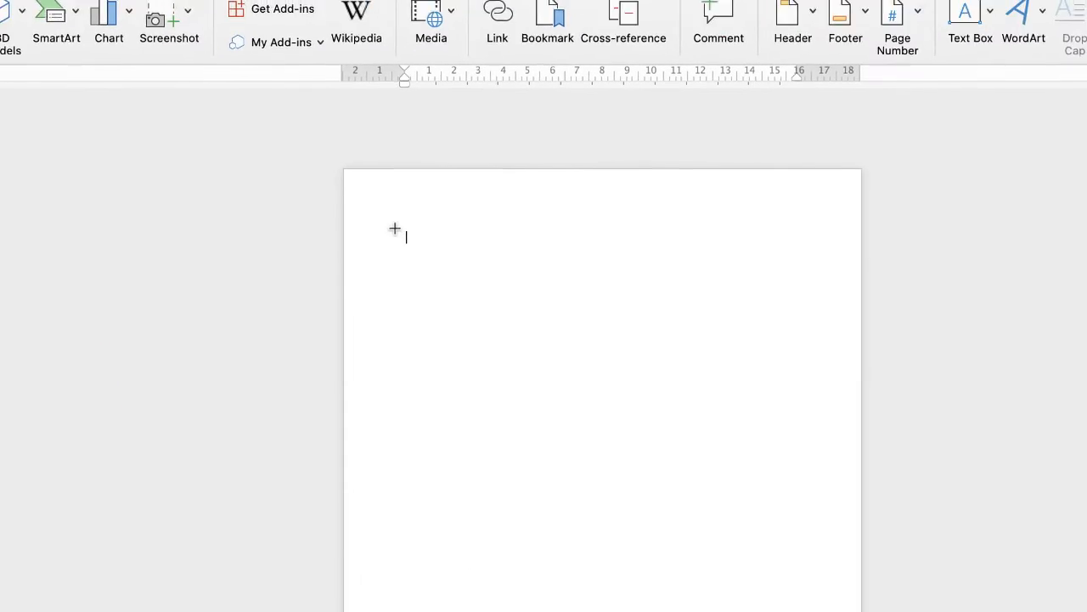
left_click_drag(349, 209, 537, 312)
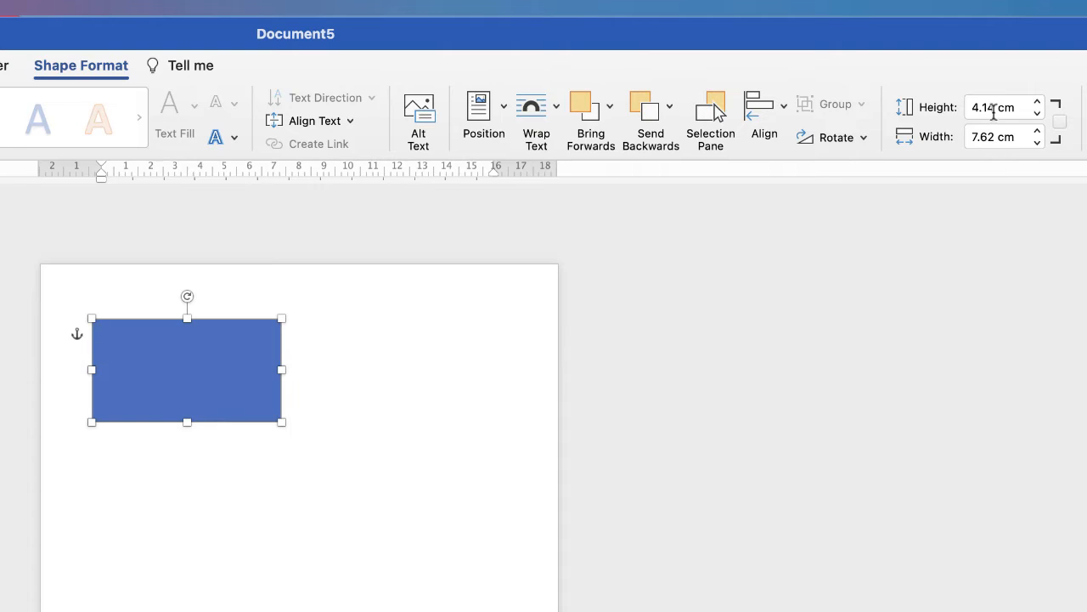
Step: Set the rectangle's size to 5.08 cm high by 8.89 cm wide
left_click_drag(995, 108, 973, 107)
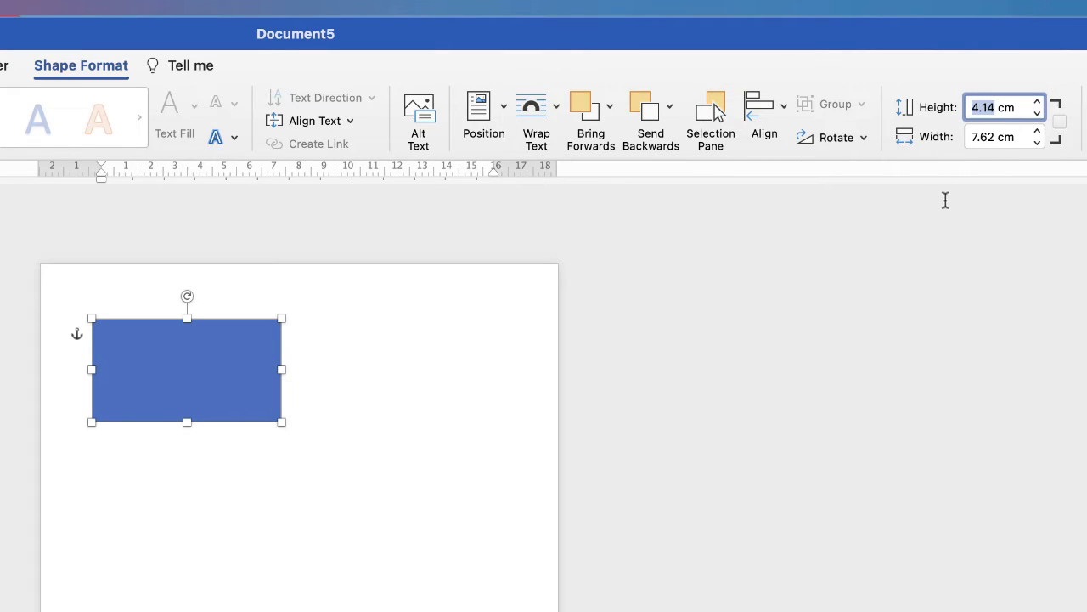
type("5")
left_click_drag(998, 137, 971, 137)
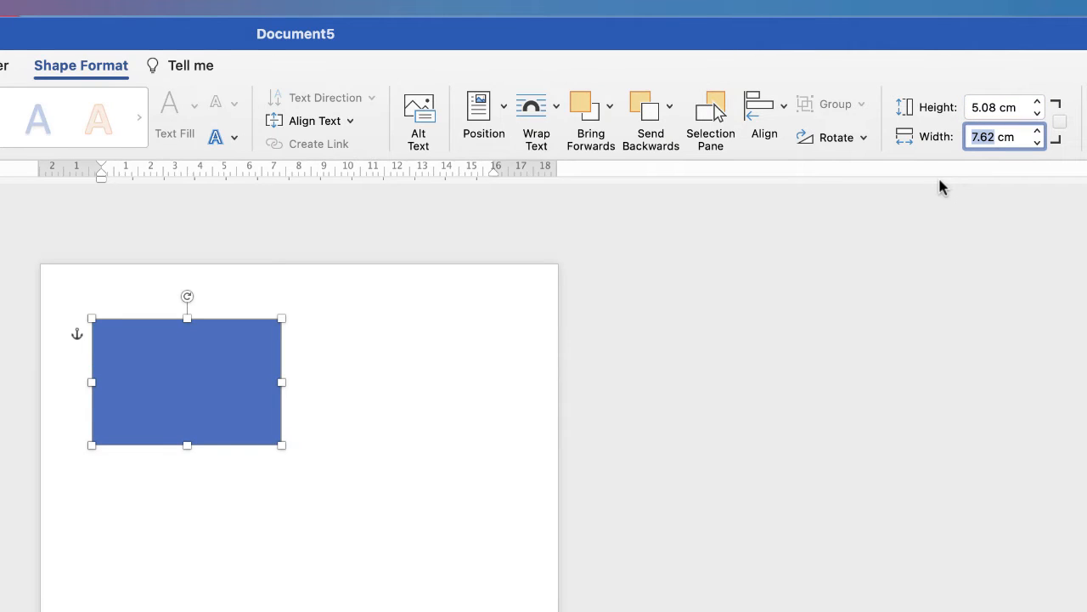
type("8")
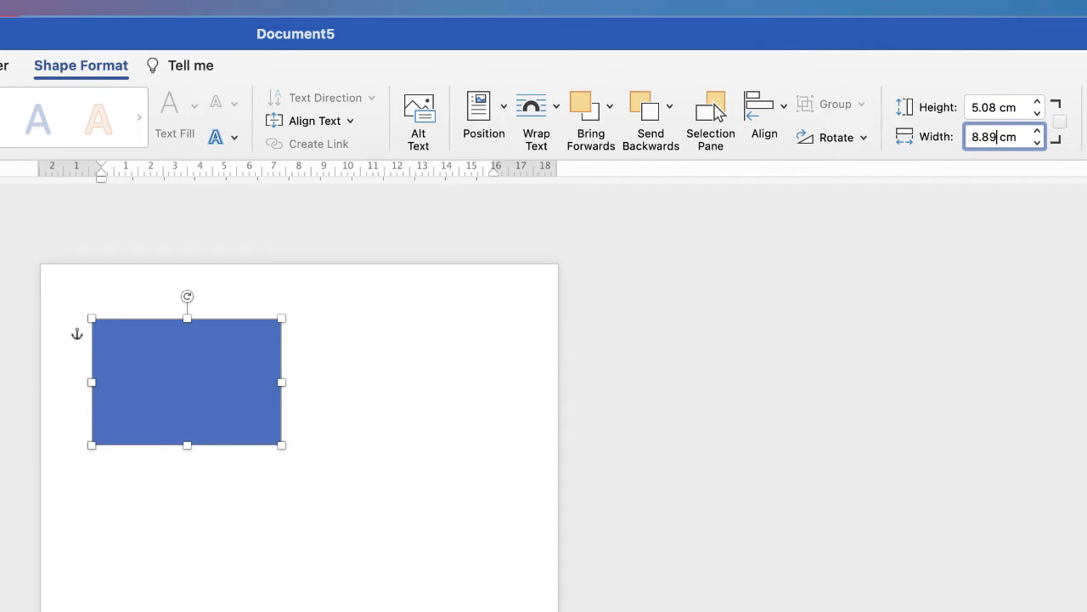
type(".89")
key("Return")
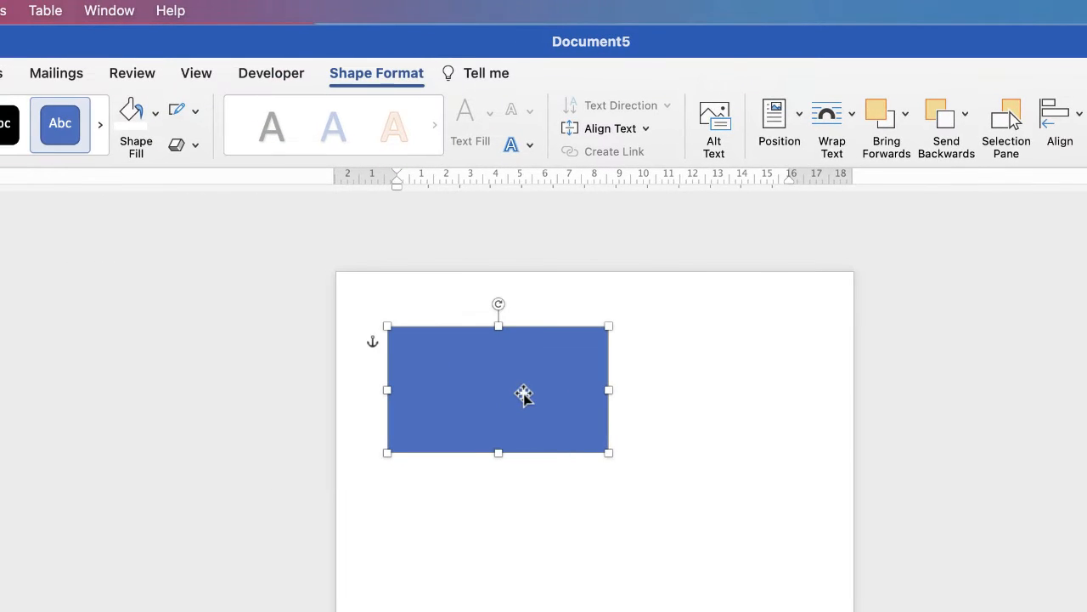
Step: Drag the rectangle into position near the page's top-left and reselect it
left_click_drag(226, 388, 197, 406)
left_click_drag(493, 414, 487, 365)
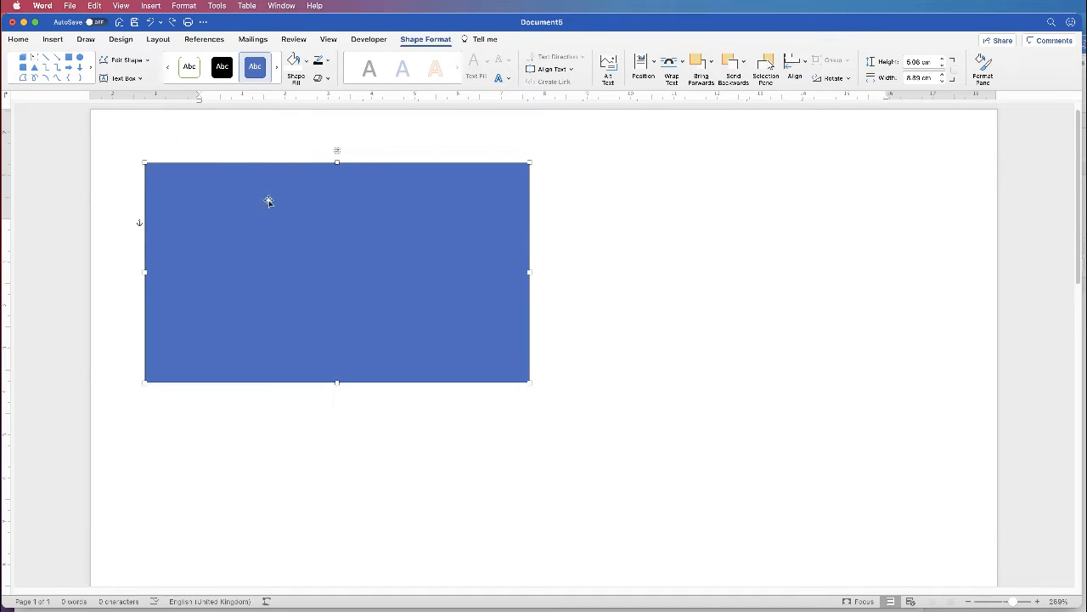
left_click(586, 211)
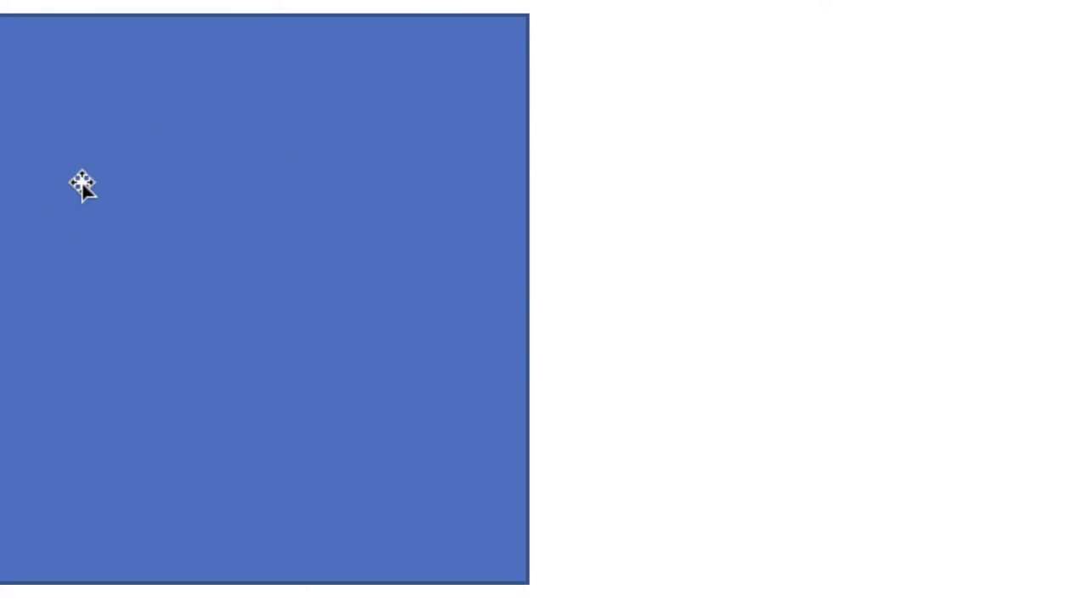
left_click(90, 87)
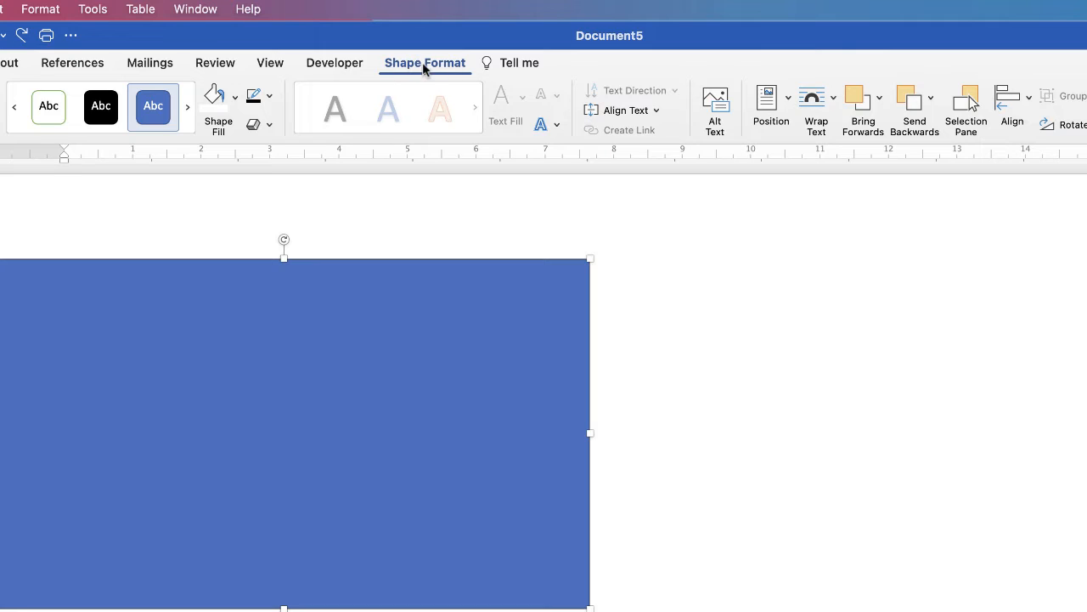
Step: Set the rectangle to No Outline, then sample a light grey in the More Fill Colours dialog
left_click(269, 99)
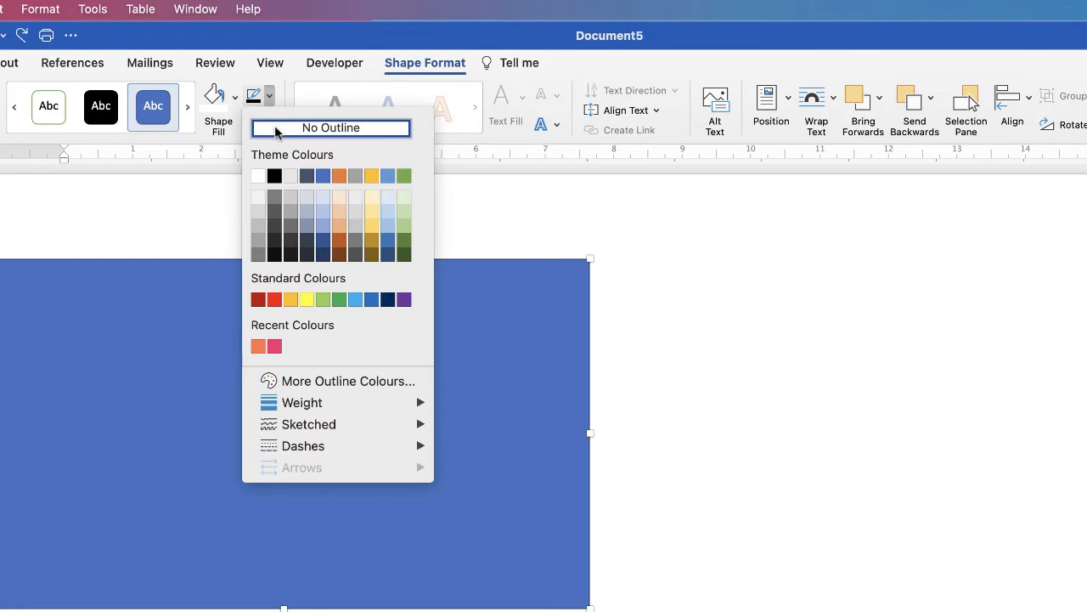
left_click(276, 129)
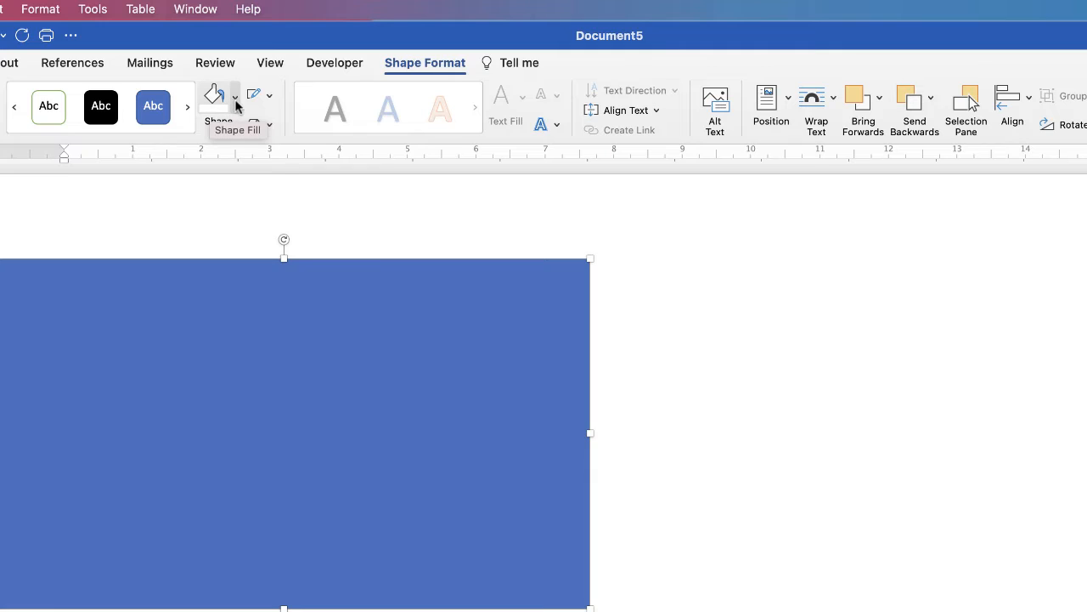
left_click(235, 99)
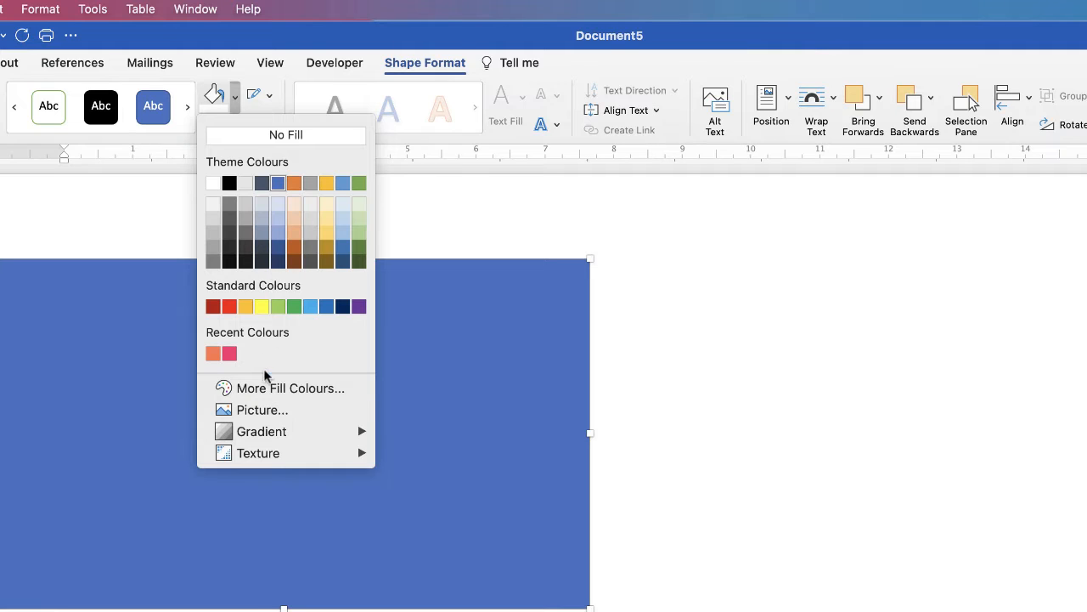
left_click(270, 390)
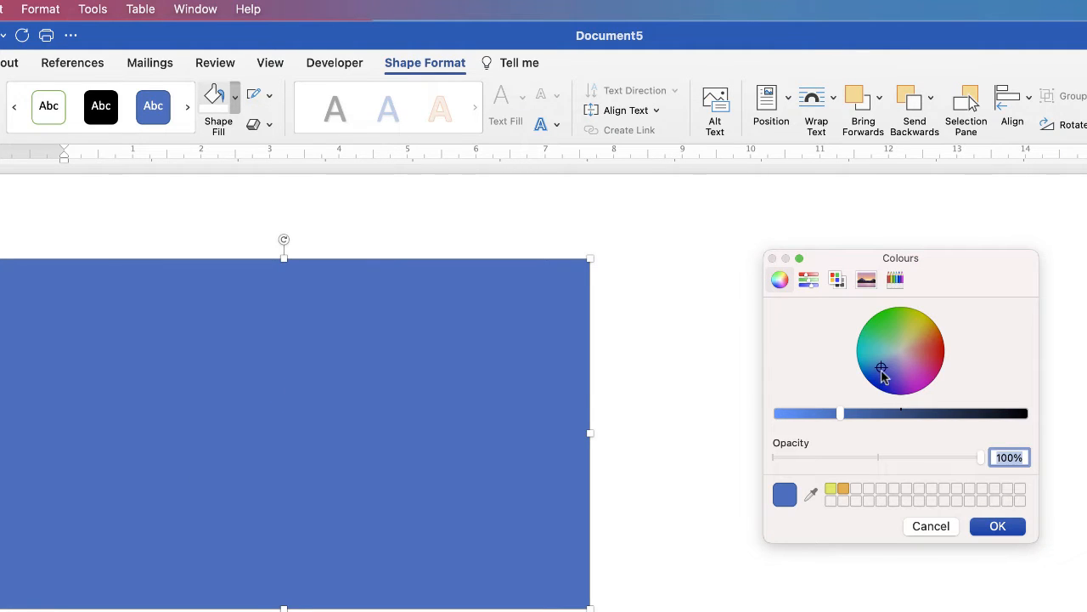
mouse_move(881, 369)
left_mouse_down()
mouse_move(920, 379)
mouse_move(930, 340)
mouse_move(890, 328)
mouse_move(884, 363)
left_mouse_up()
left_click_drag(839, 416, 782, 427)
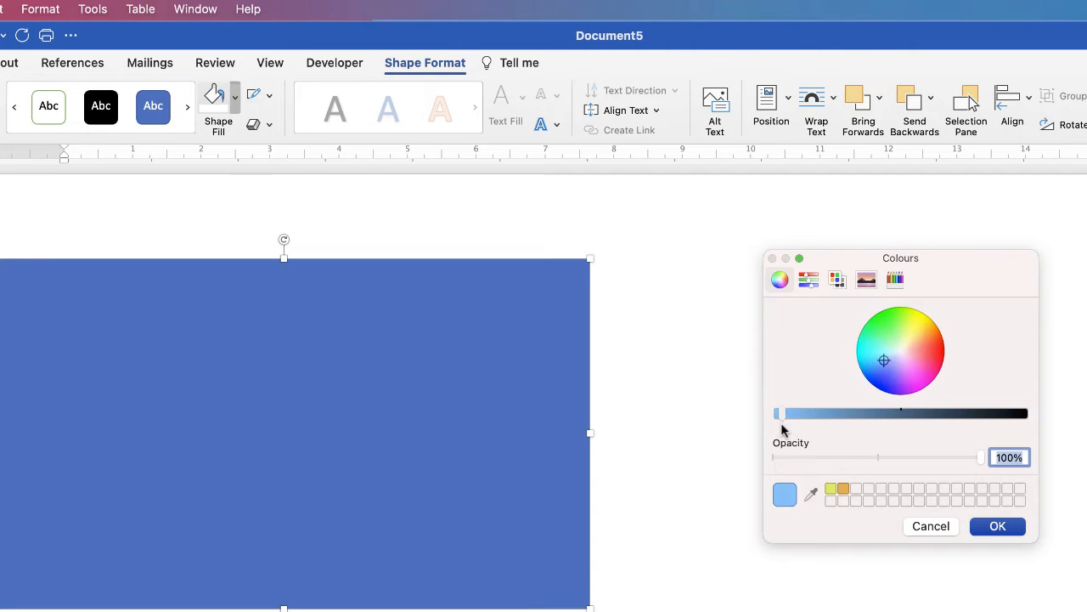
left_click(811, 493)
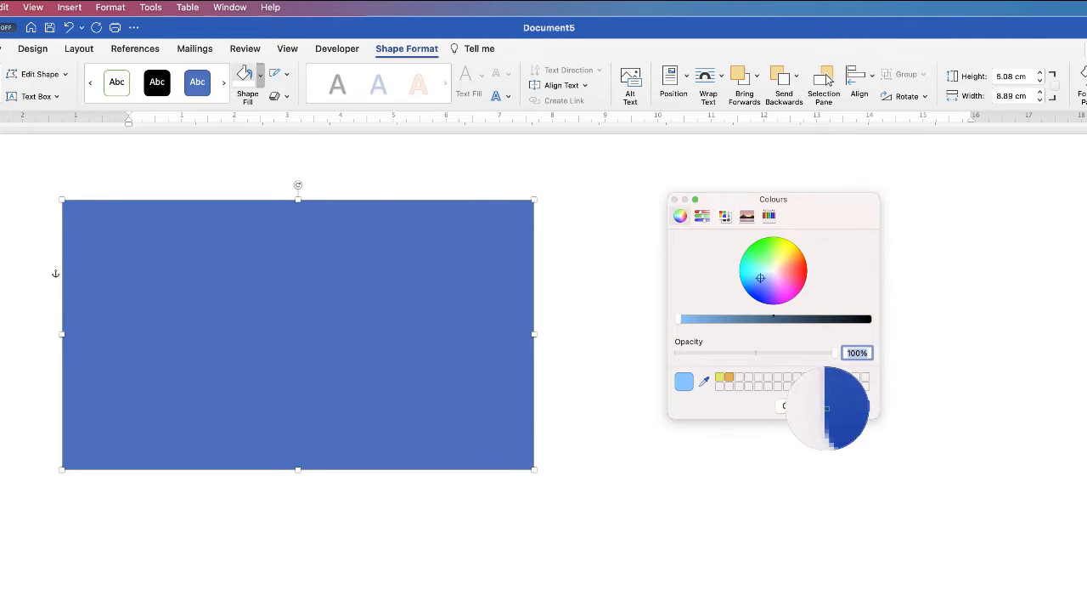
left_click(796, 408)
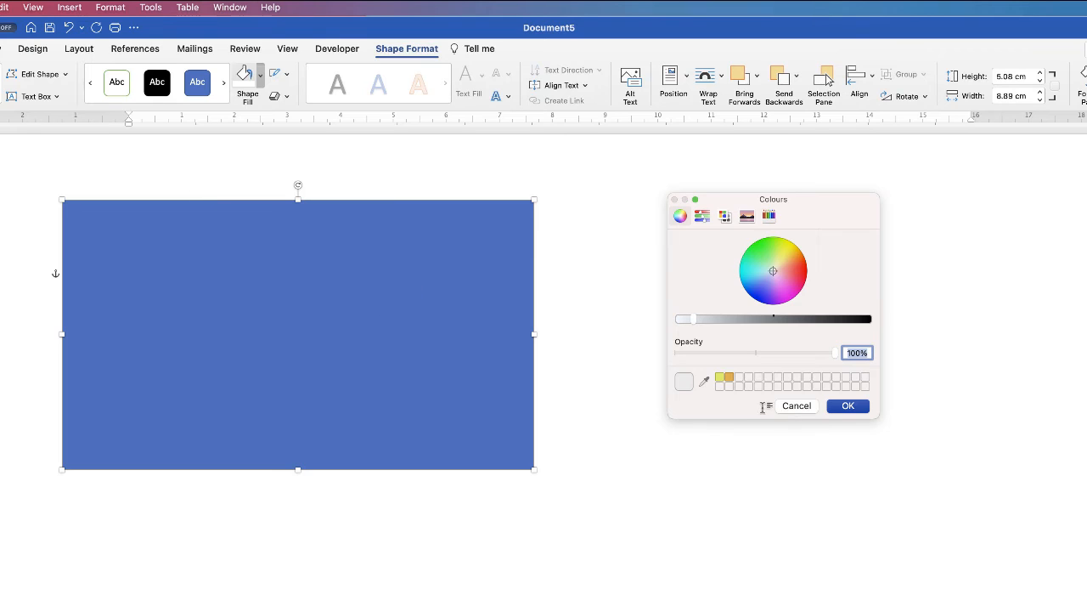
left_click(797, 405)
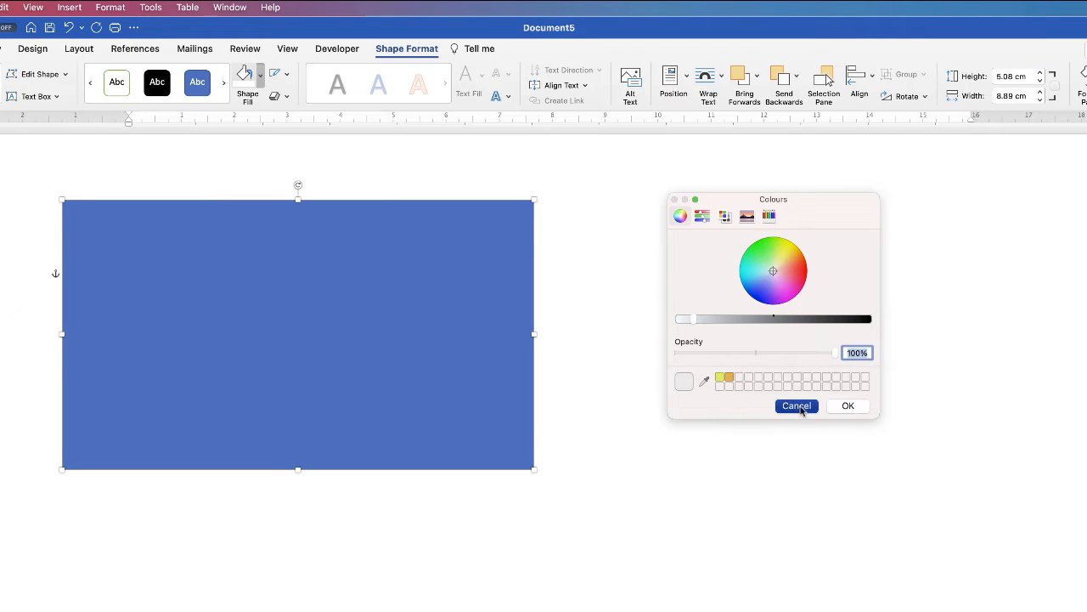
Step: Apply a grey theme swatch as the rectangle's fill and deselect it
left_click(260, 77)
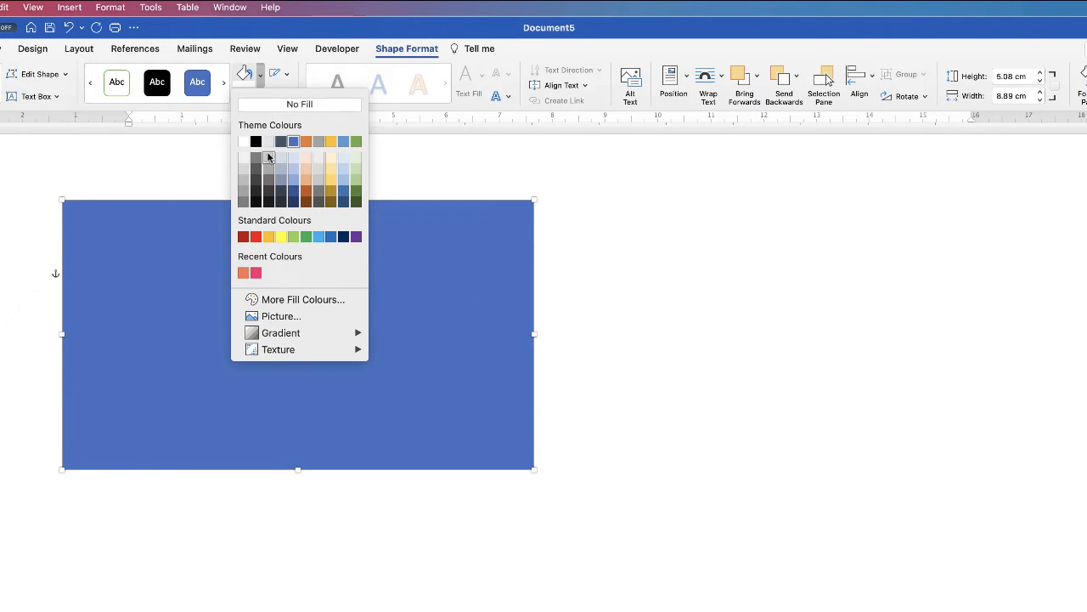
left_click(267, 167)
left_click(663, 364)
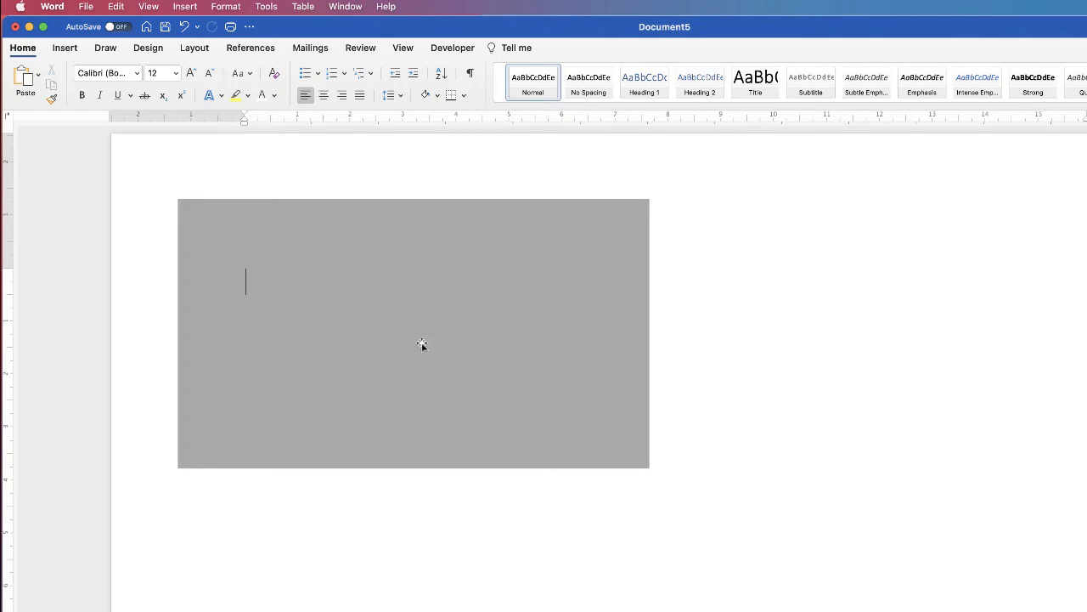
Step: Draw a horizontal text box across the grey card, type HEADLINE, and select it
left_click(65, 48)
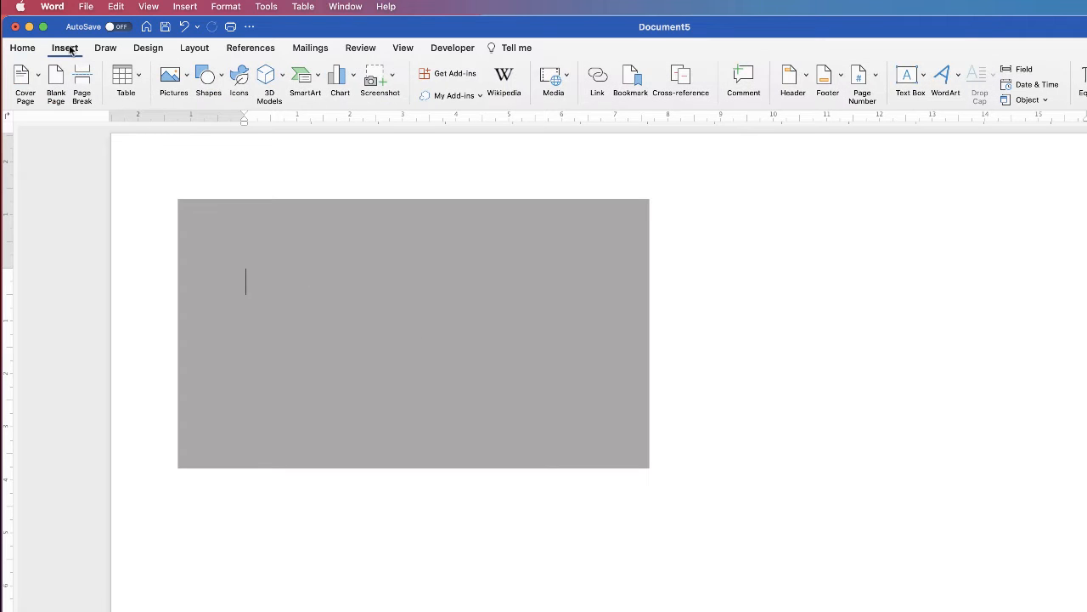
left_click(924, 78)
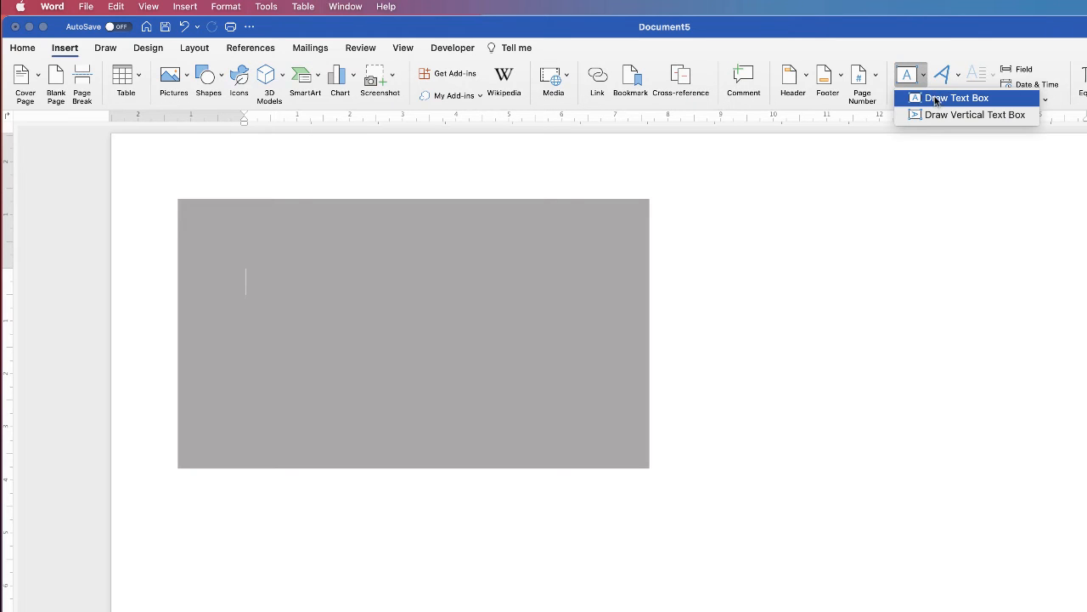
left_click(936, 99)
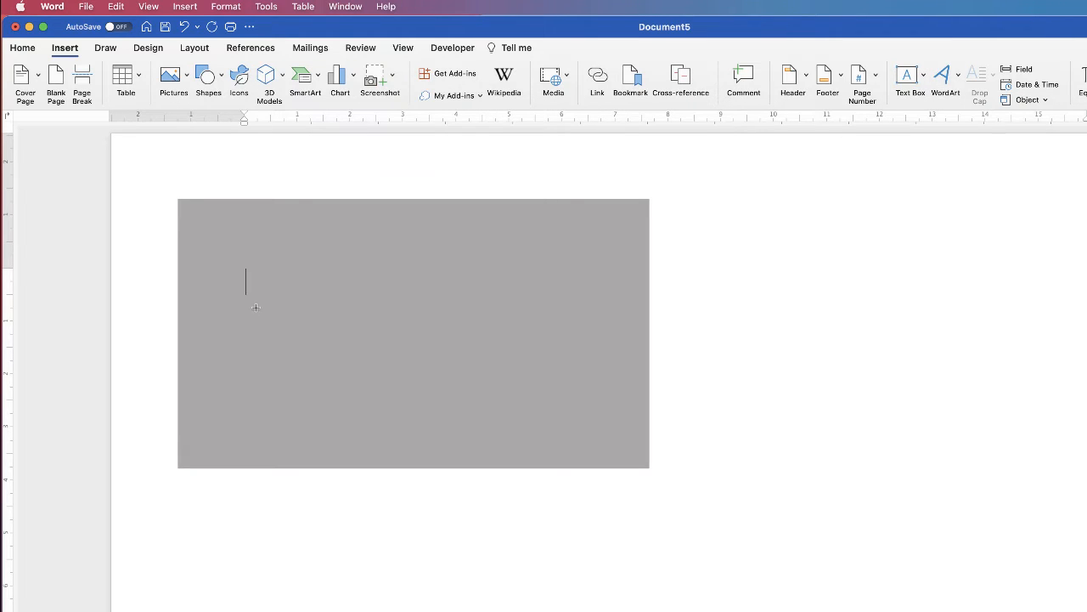
left_click_drag(256, 303, 568, 410)
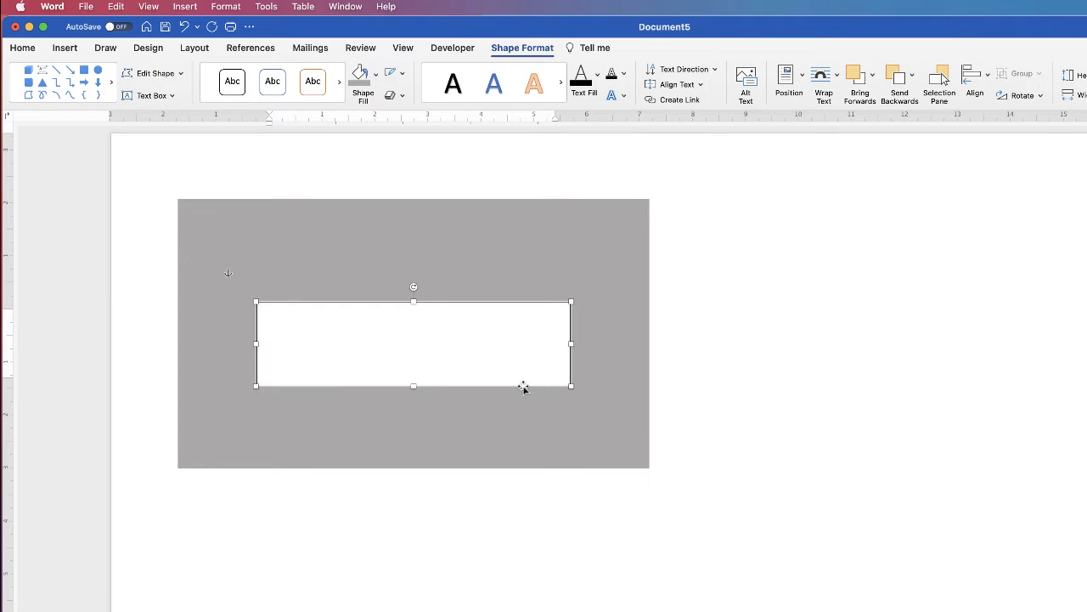
type("HEADLINE")
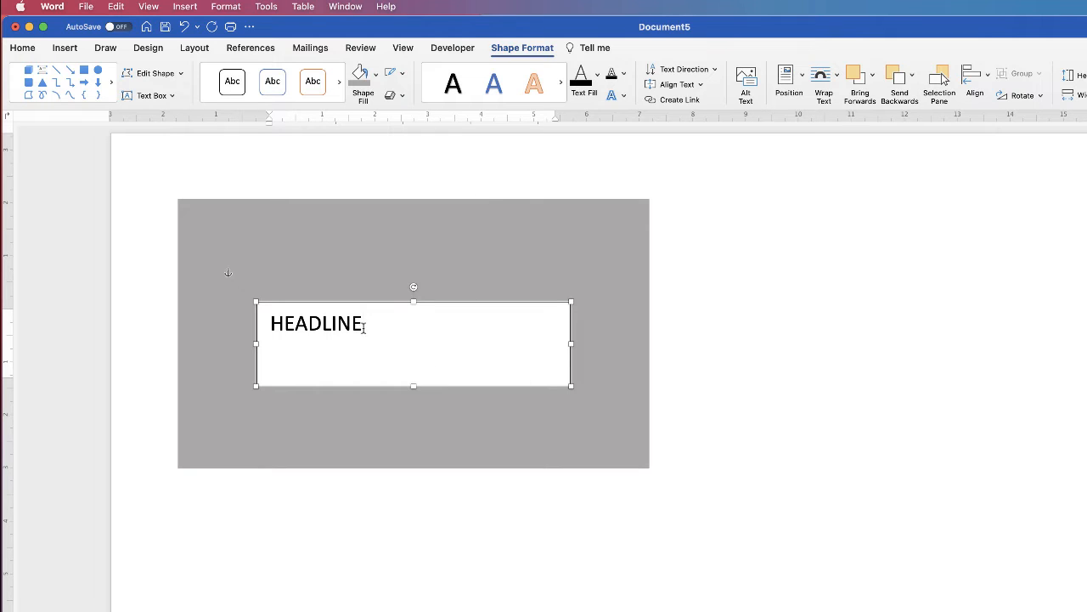
left_click_drag(363, 327, 275, 329)
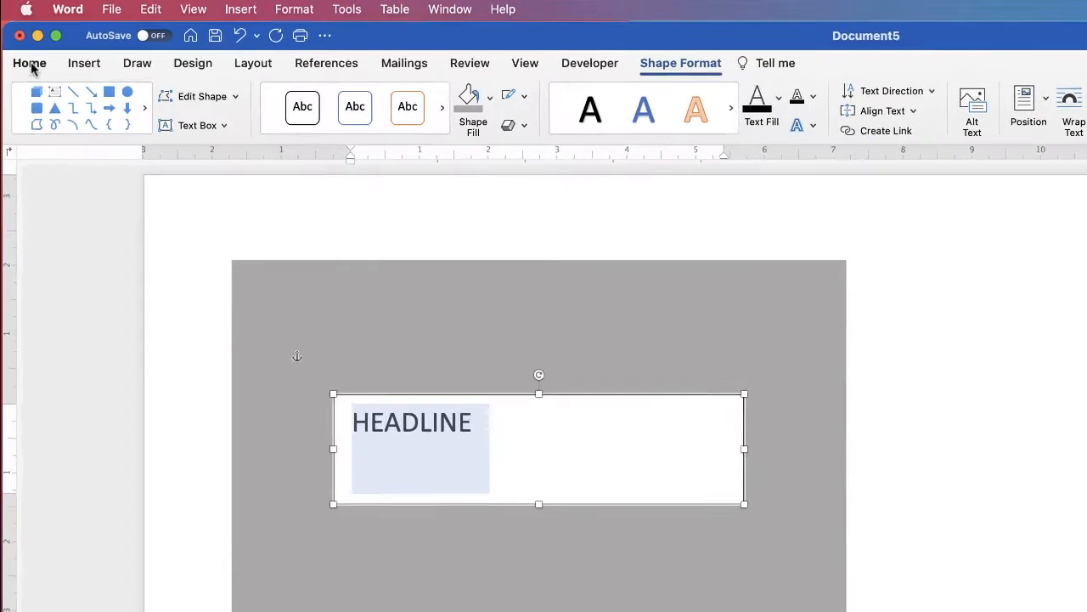
Step: Set the HEADLINE word in the Futura font
left_click(24, 50)
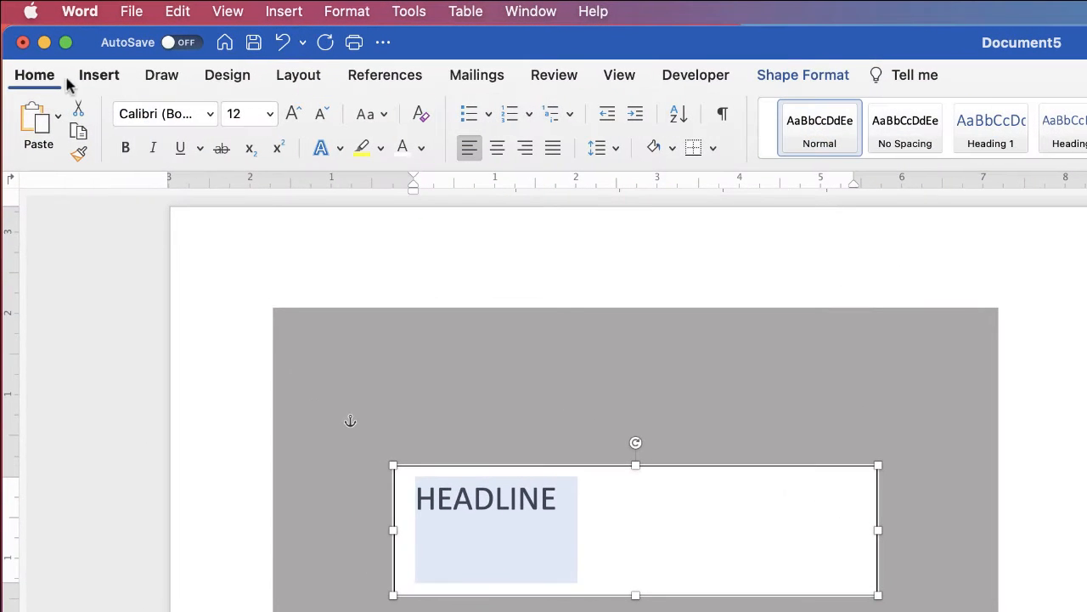
left_click(210, 116)
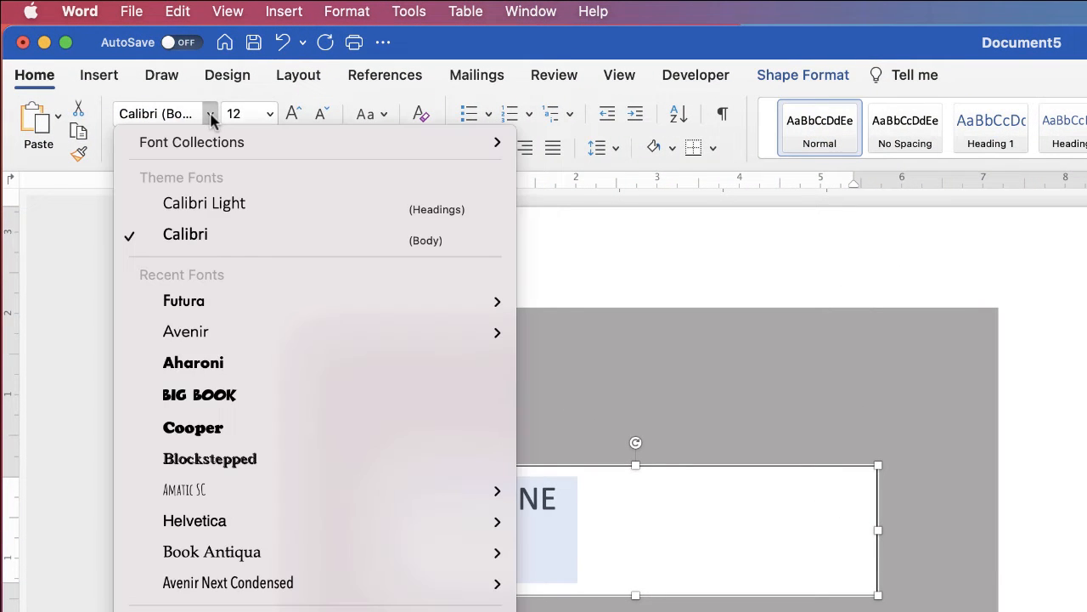
left_click(176, 307)
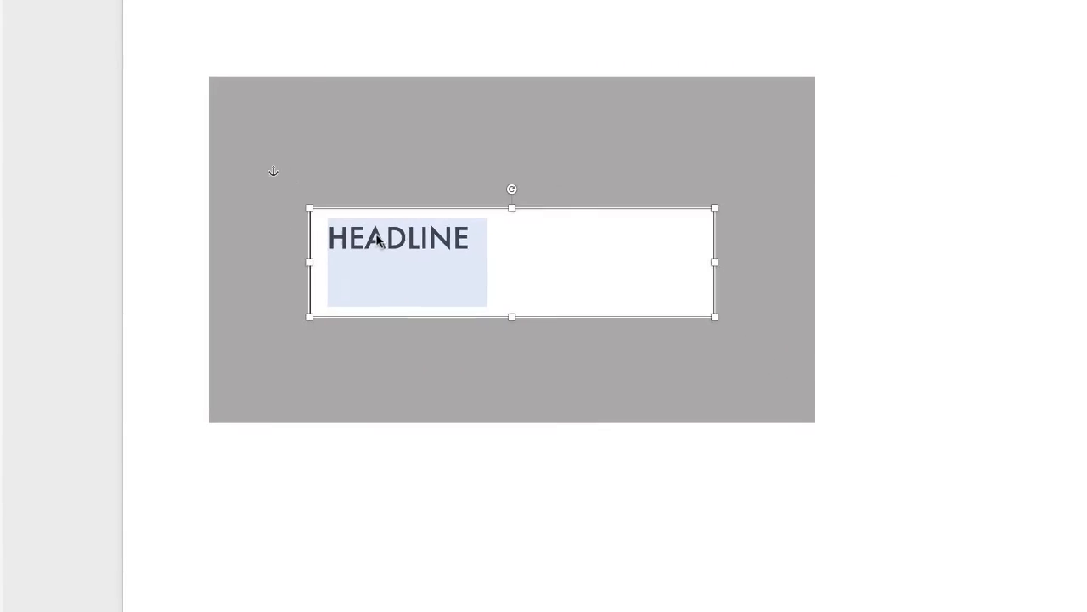
Step: Expand HEADLINE's character spacing by 10 pt in the Font dialog's Advanced settings
right_click(377, 238)
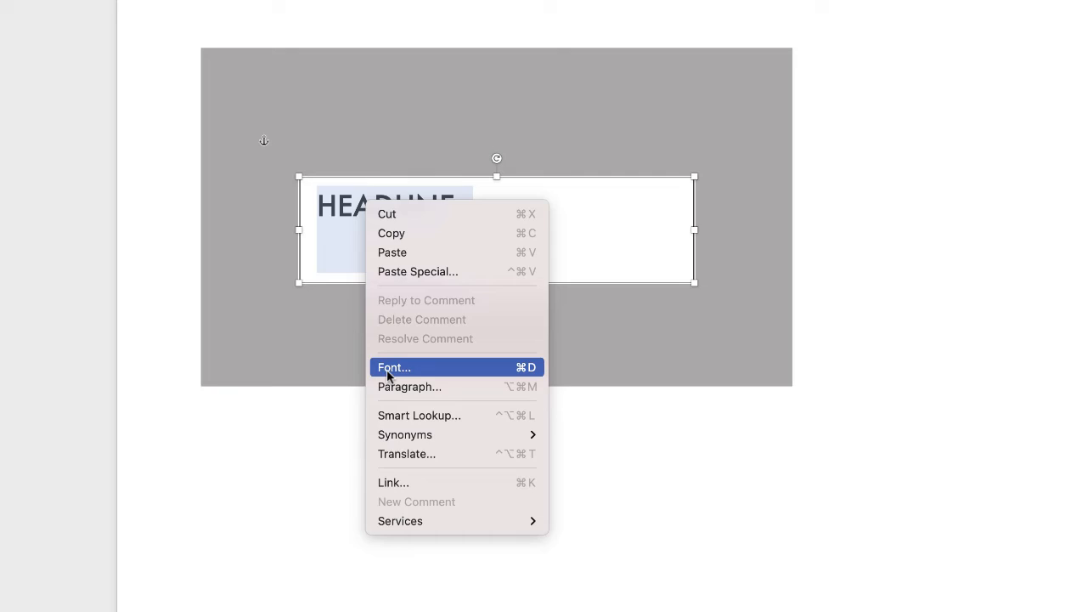
left_click(389, 370)
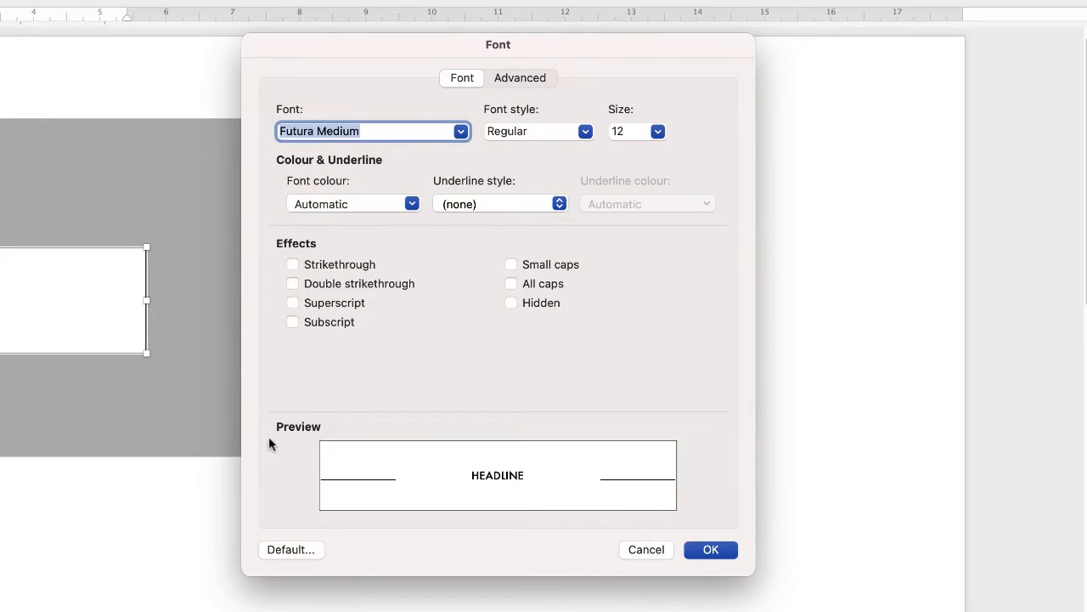
left_click(512, 80)
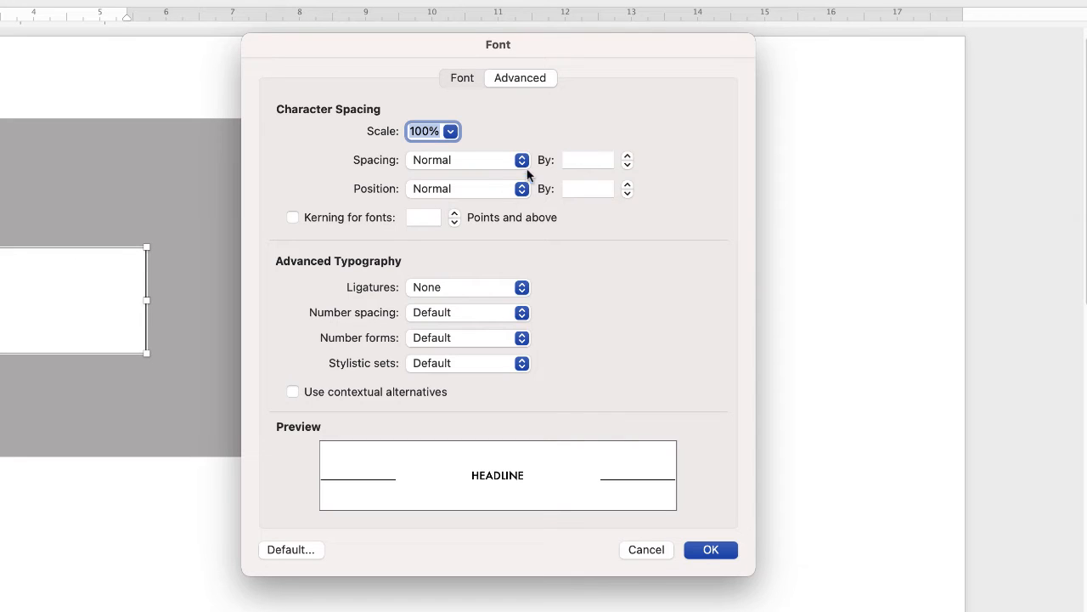
left_click(584, 160)
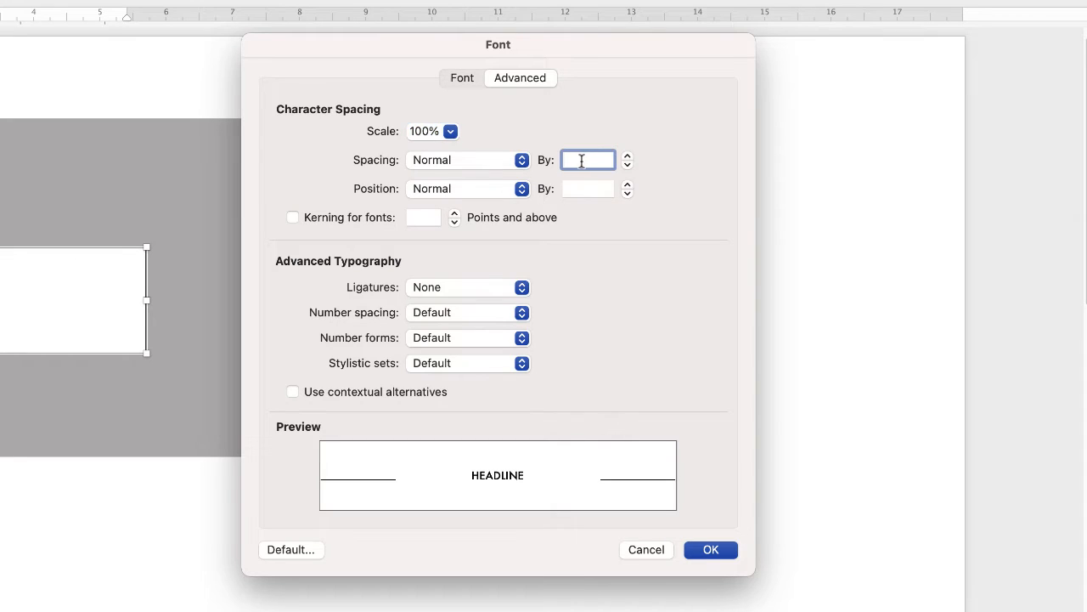
type("10")
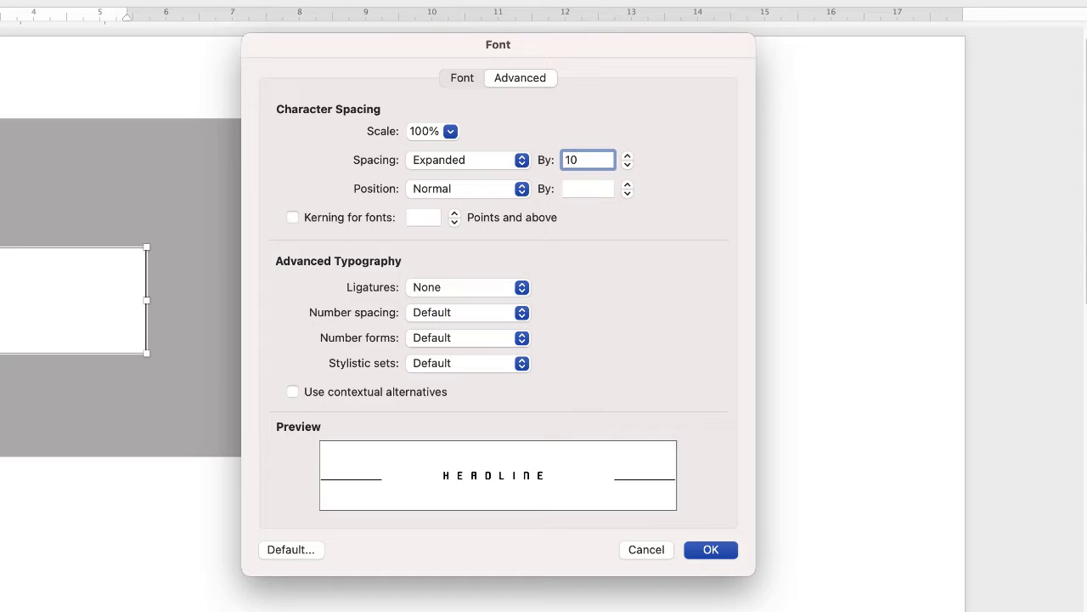
key("Return")
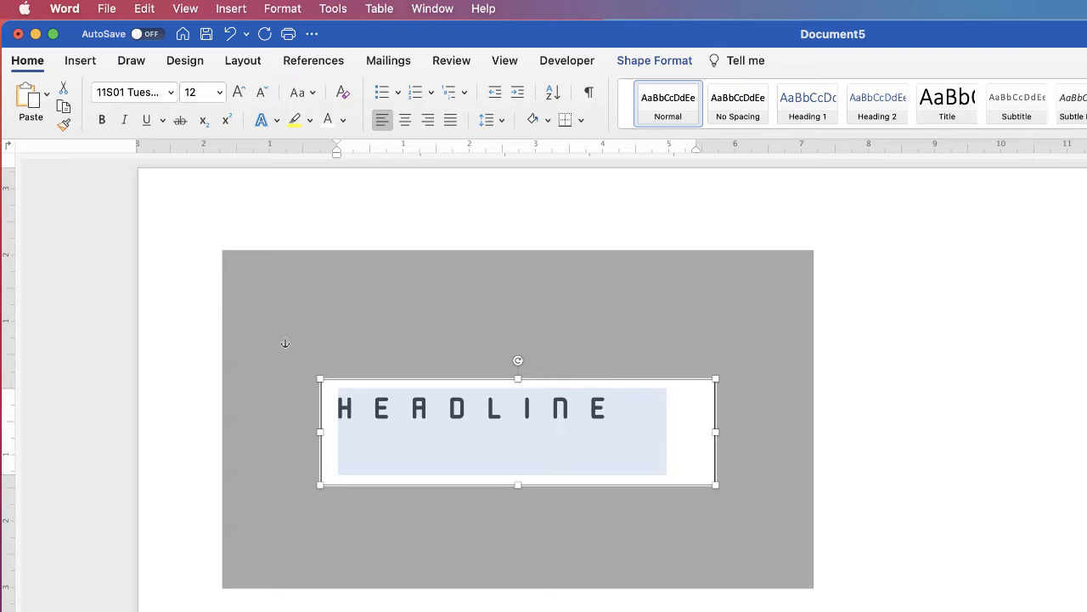
Step: Apply Futura to the headline, centre-align it, and reselect its text box
left_click(171, 94)
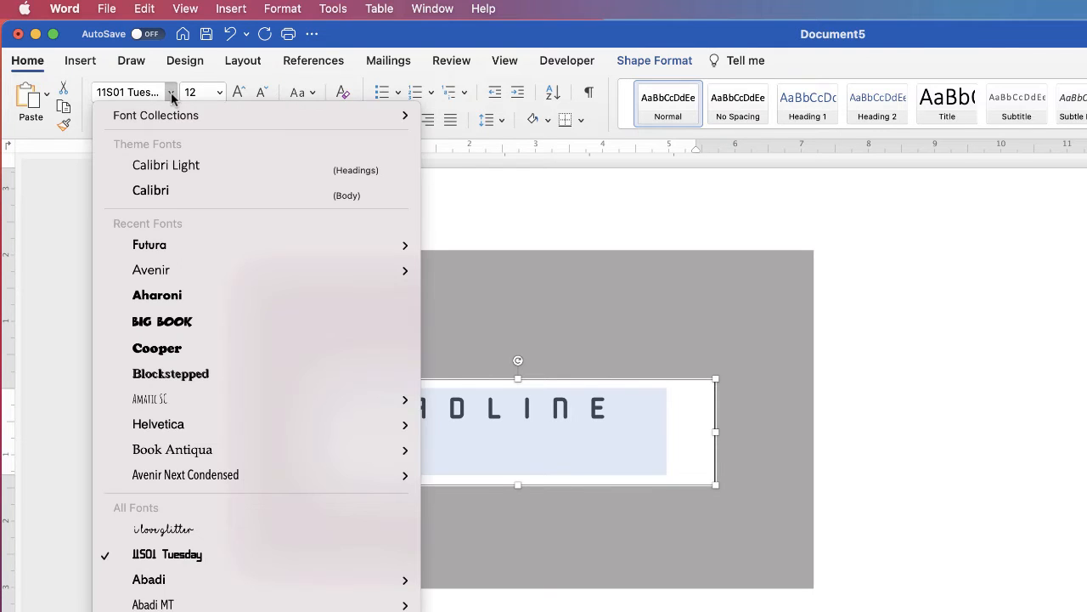
left_click(156, 246)
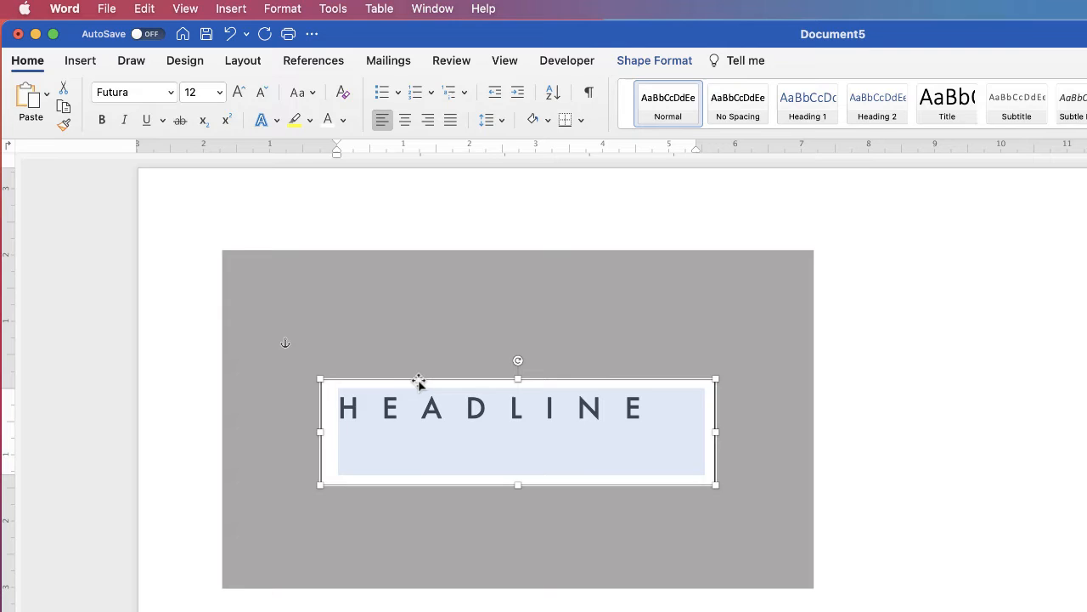
left_click(405, 122)
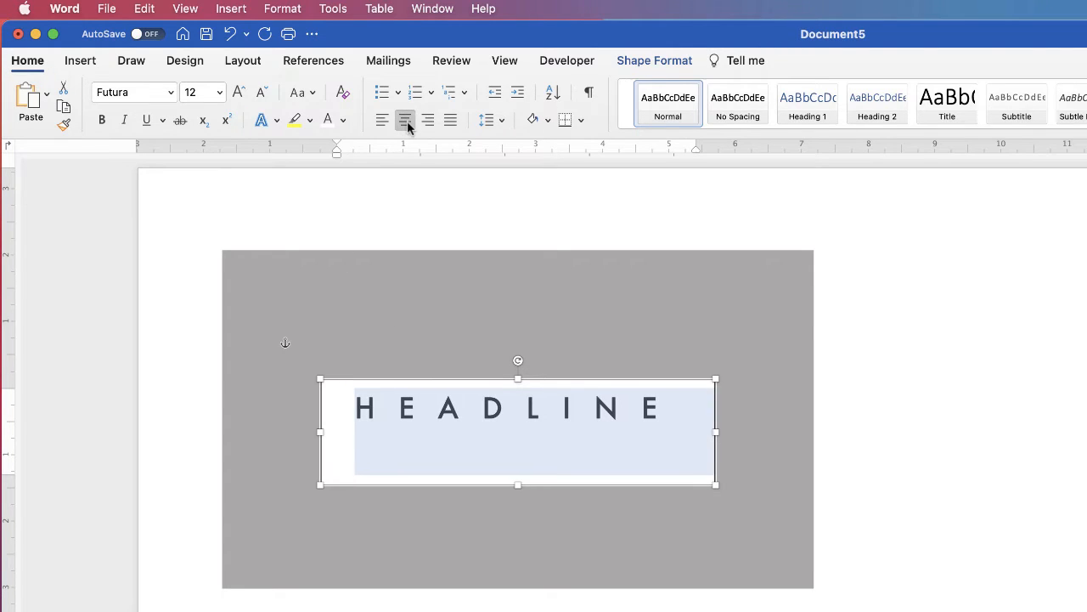
left_click(501, 542)
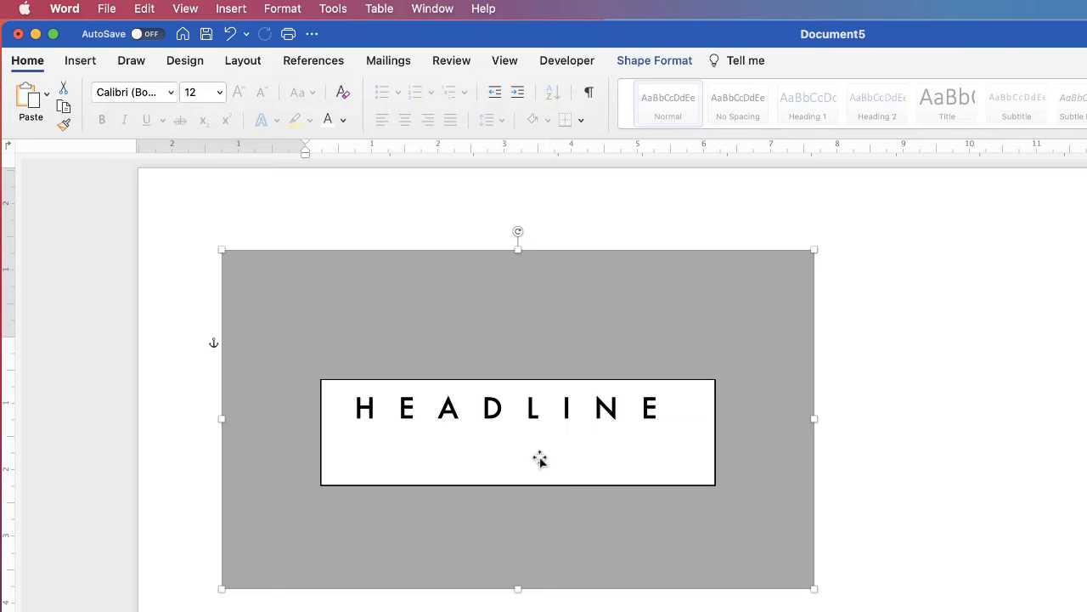
left_click(478, 423)
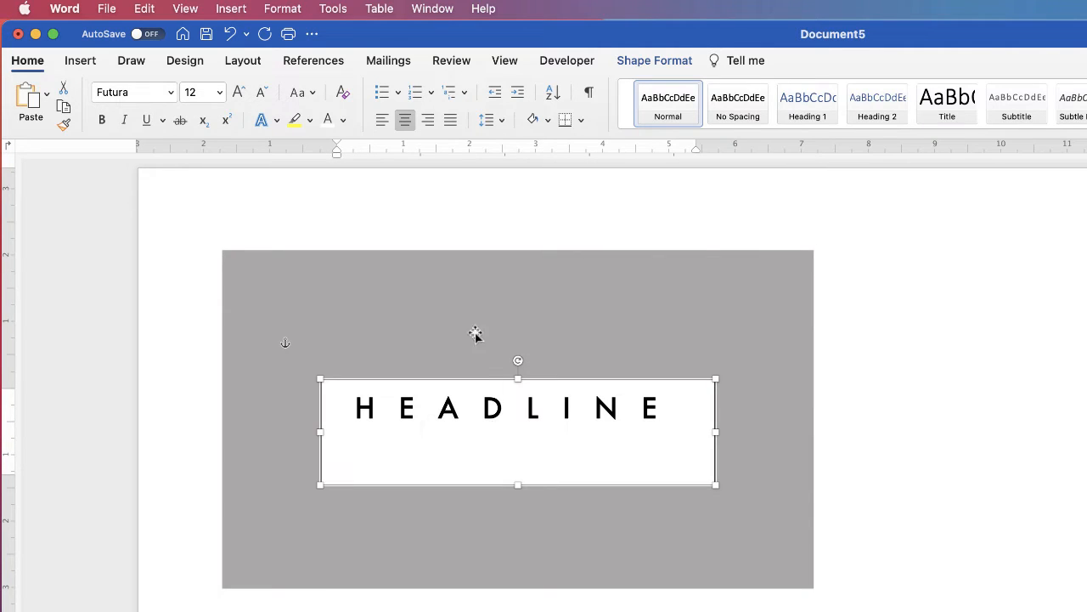
Step: Give the HEADLINE text box No Outline and No Fill
left_click(637, 64)
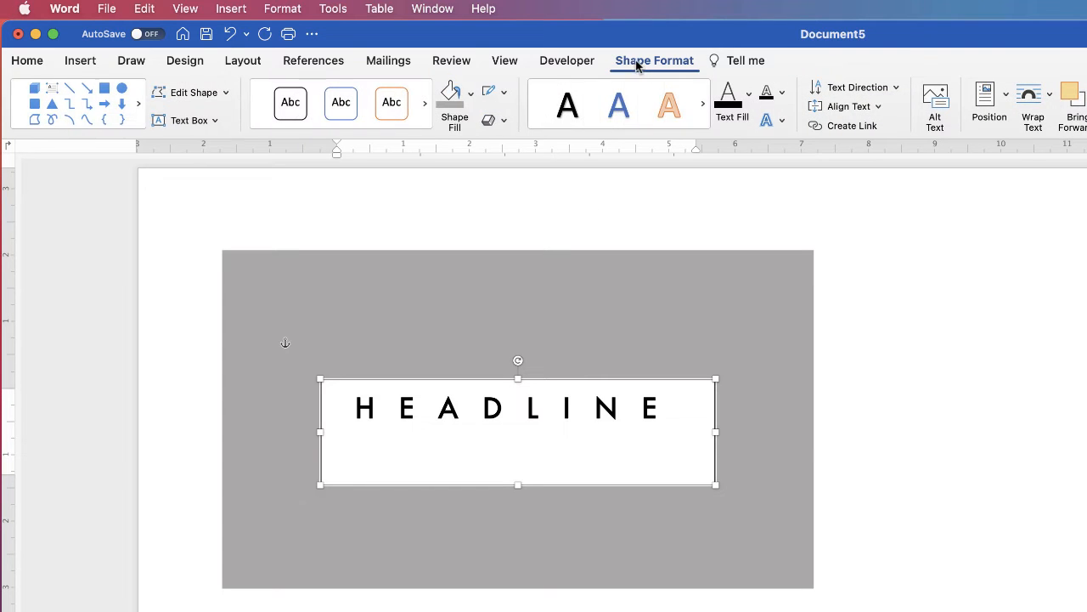
left_click(504, 94)
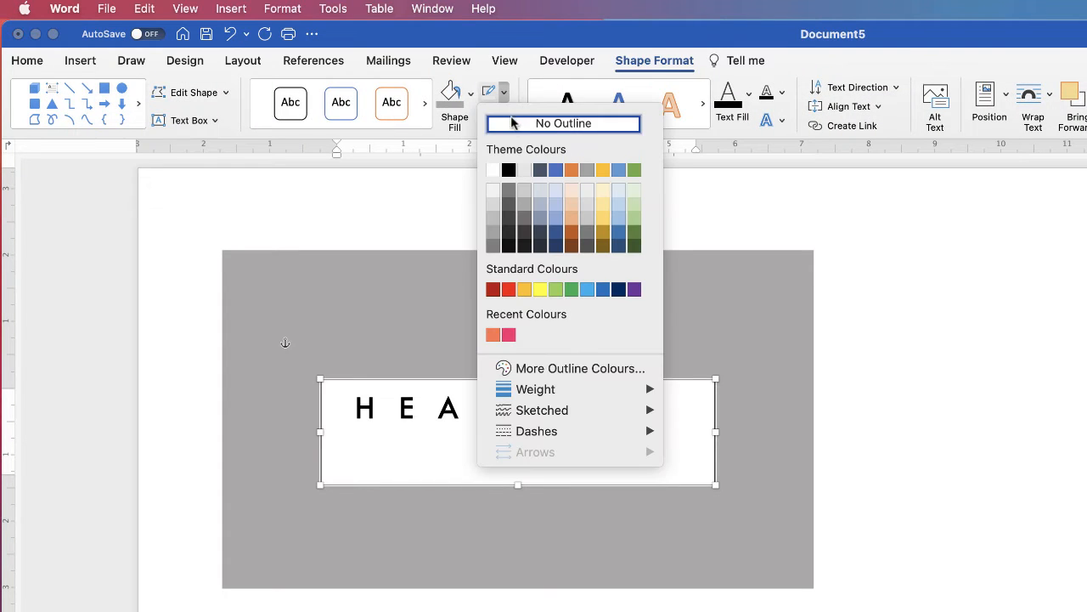
left_click(512, 125)
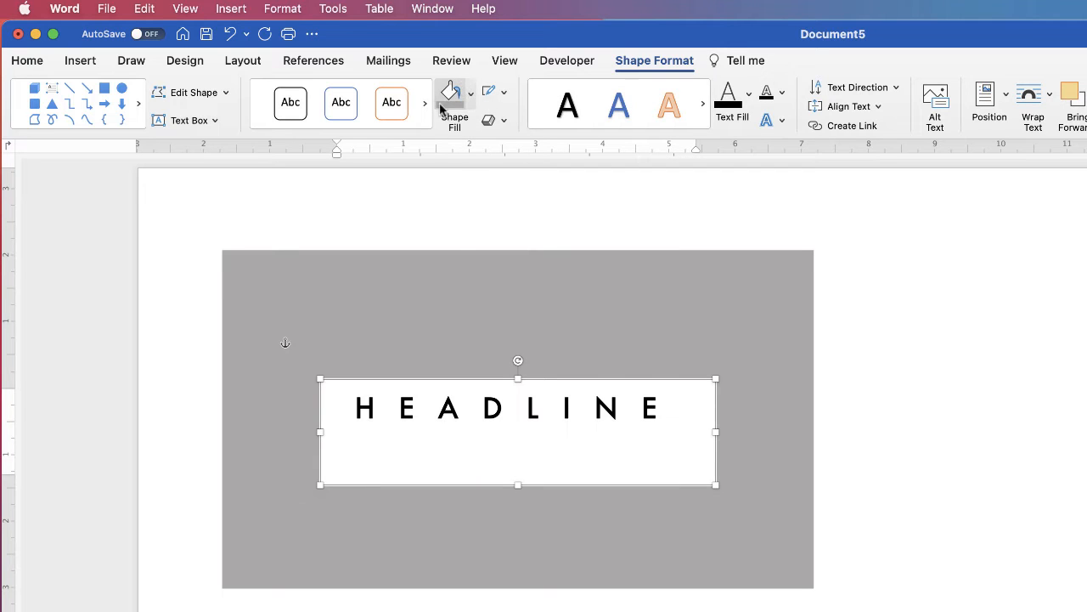
left_click(471, 97)
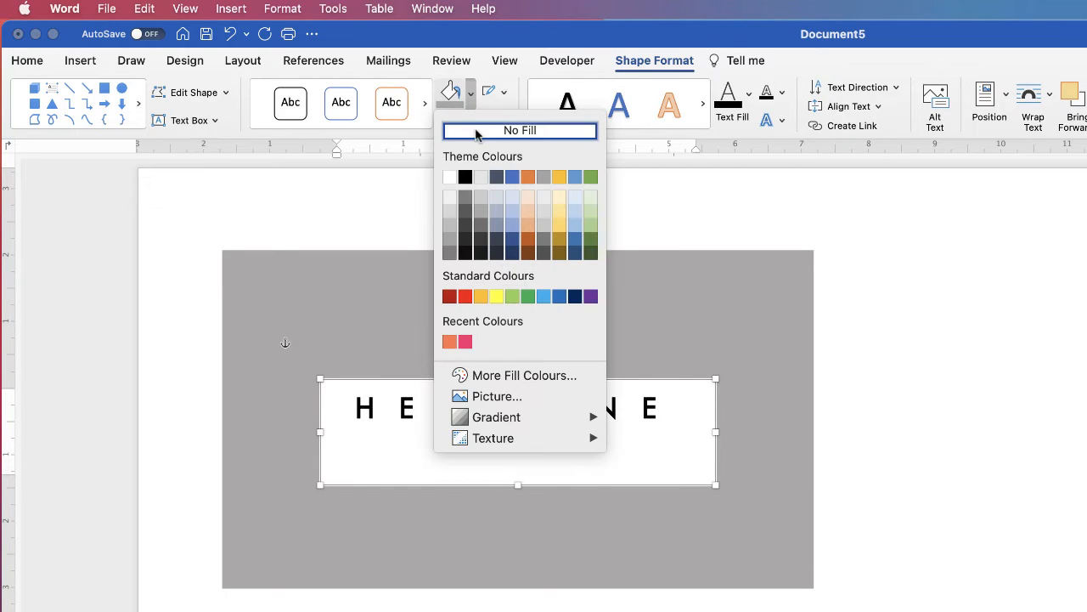
left_click(478, 131)
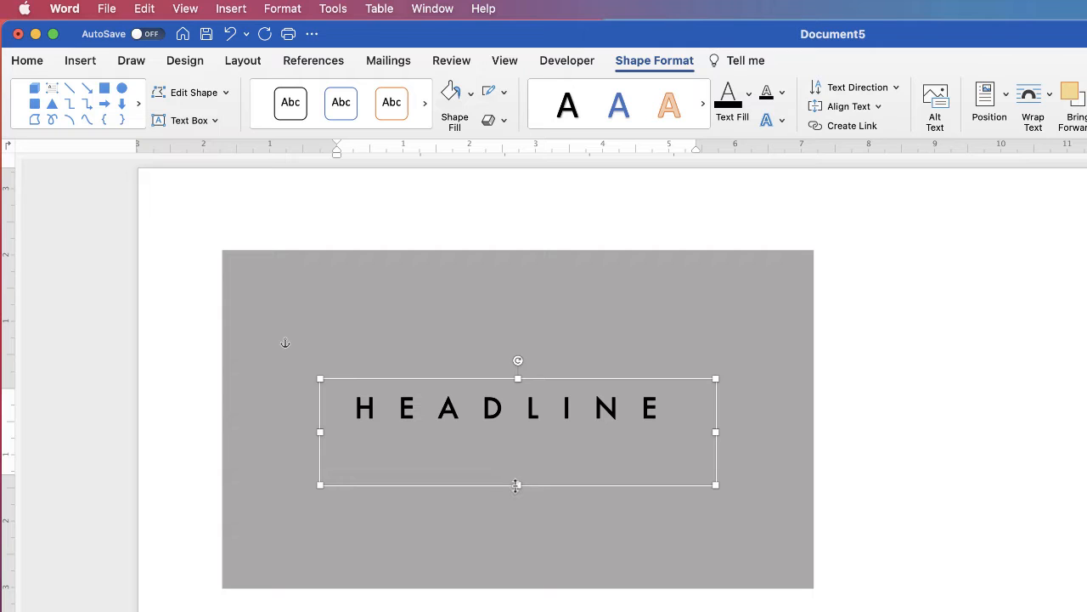
Step: Trim the headline text box shorter and narrower, then select all its text
left_click_drag(517, 479, 516, 443)
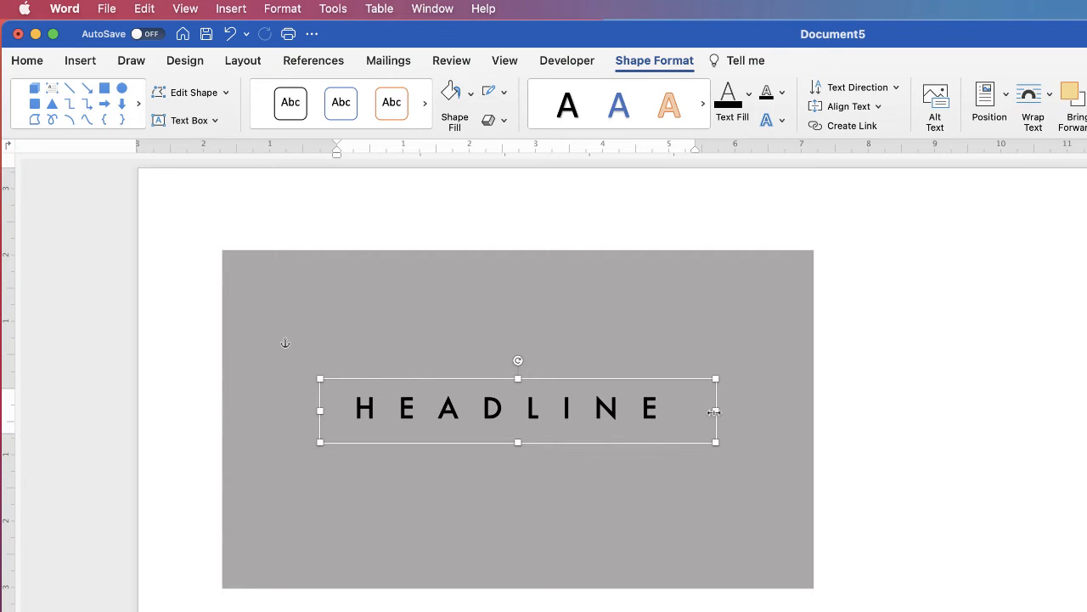
left_click_drag(715, 410, 684, 410)
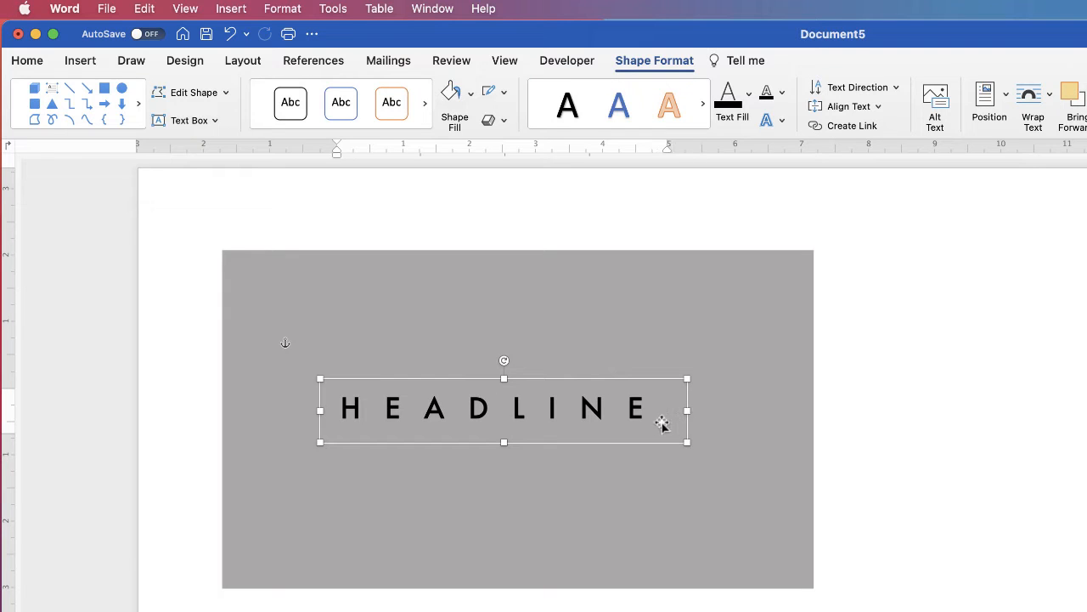
left_click(600, 411)
key("super+a")
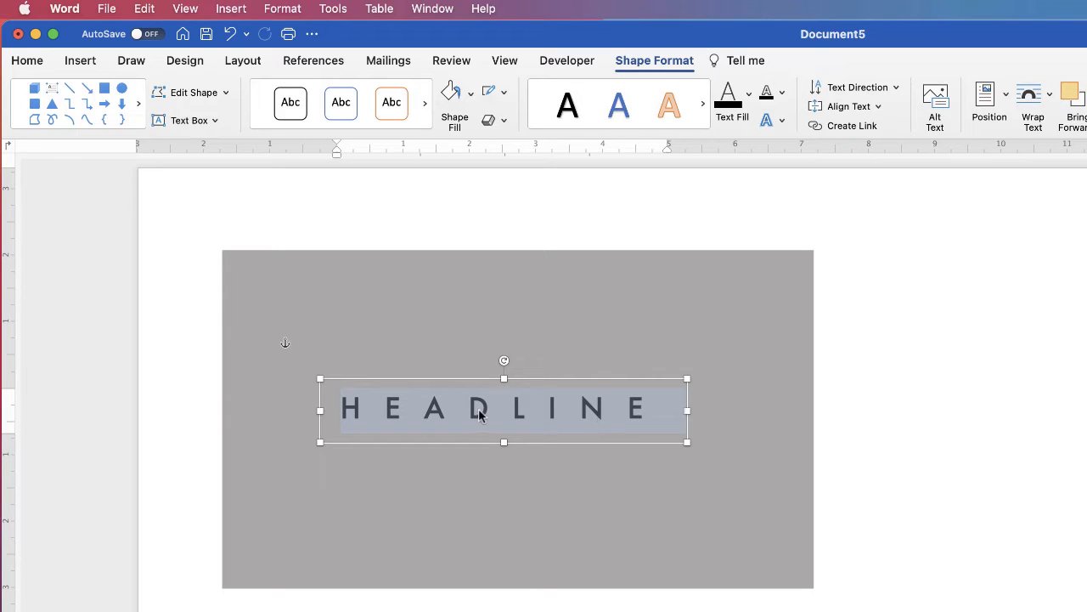
left_click(37, 63)
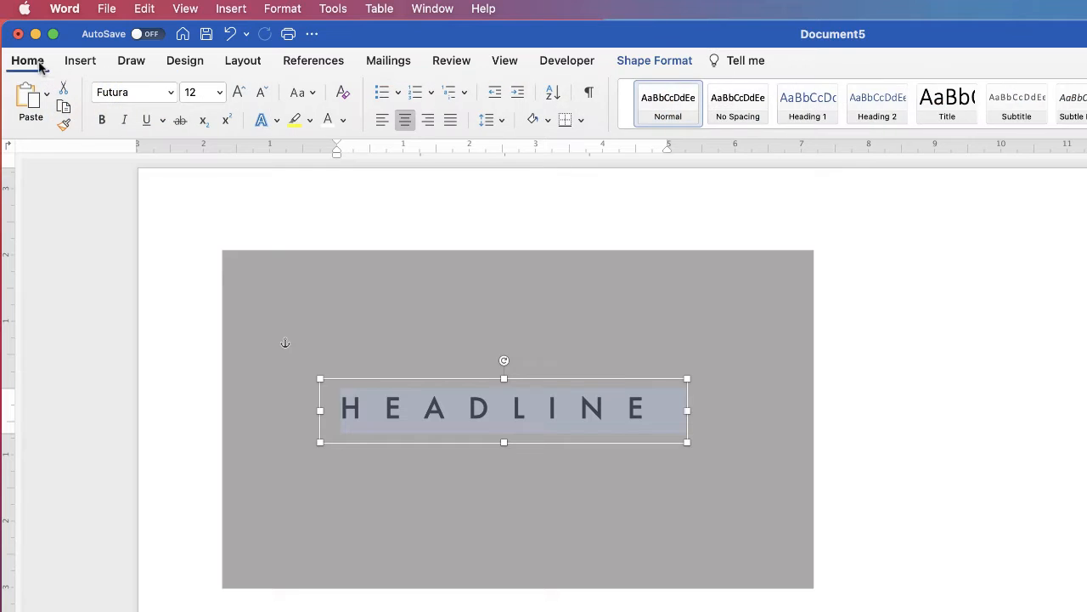
Step: Set the HEADLINE font colour to white and drag its box toward the card's bottom
left_click(345, 121)
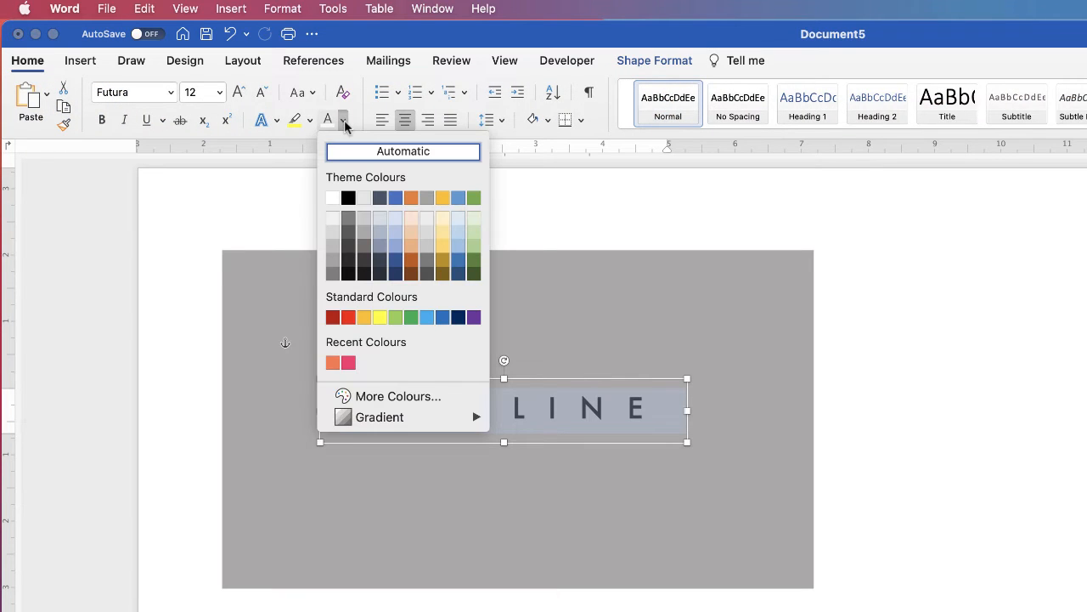
left_click(333, 199)
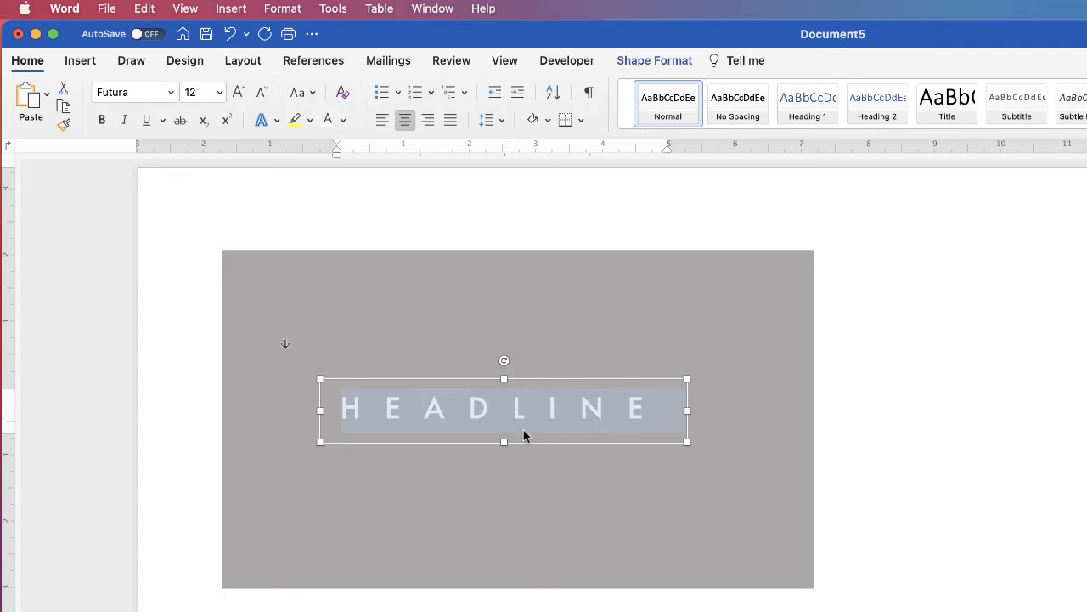
left_click_drag(524, 430, 527, 443)
left_click(528, 473)
left_click(519, 420)
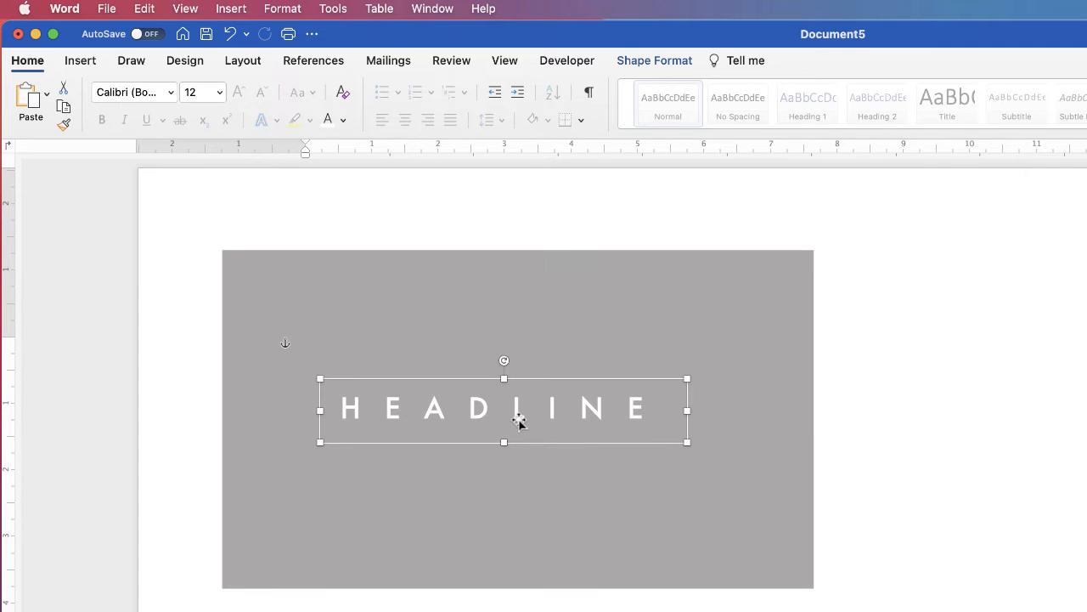
double_click(523, 442)
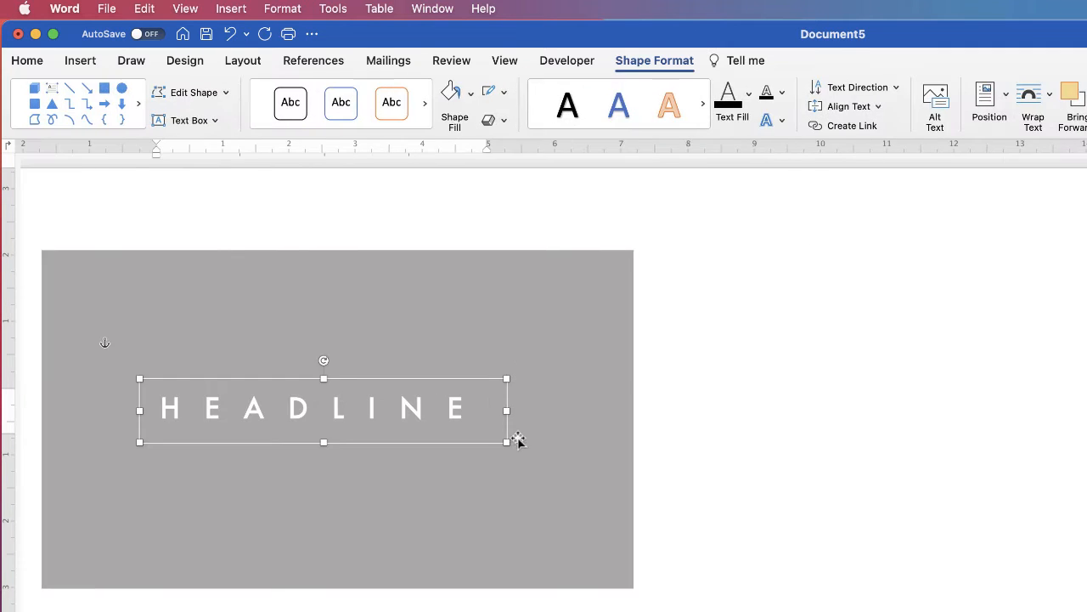
left_click_drag(530, 442, 527, 502)
left_click(544, 373)
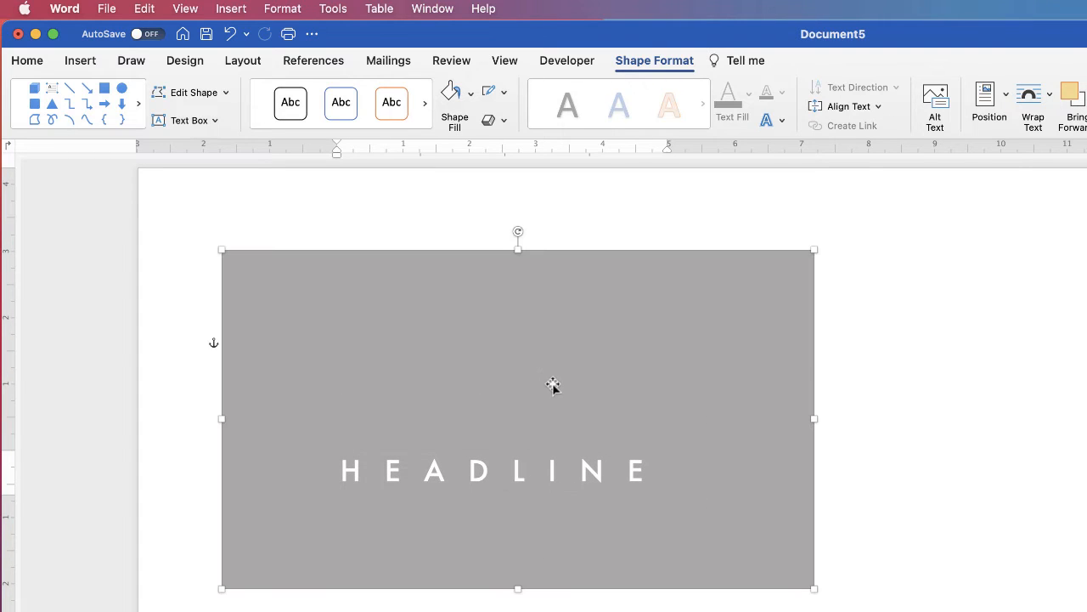
Step: Widen the HEADLINE text box to 6.14 cm and enlarge its lettering to 14 pt
left_click(565, 475)
scroll(612, 476, "right", 3)
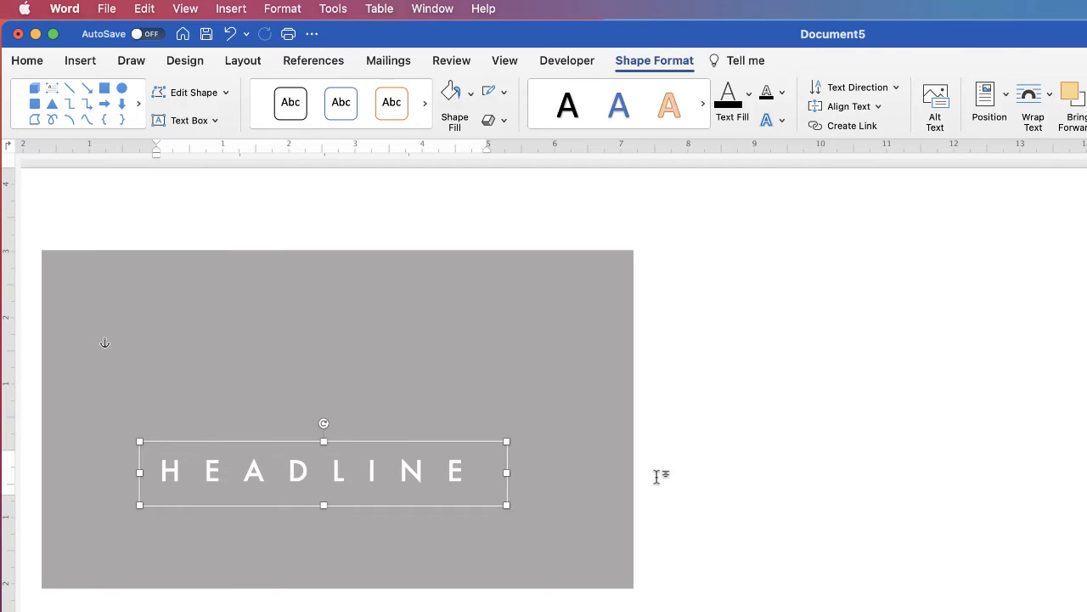
left_click_drag(507, 473, 548, 474)
triple_click(467, 473)
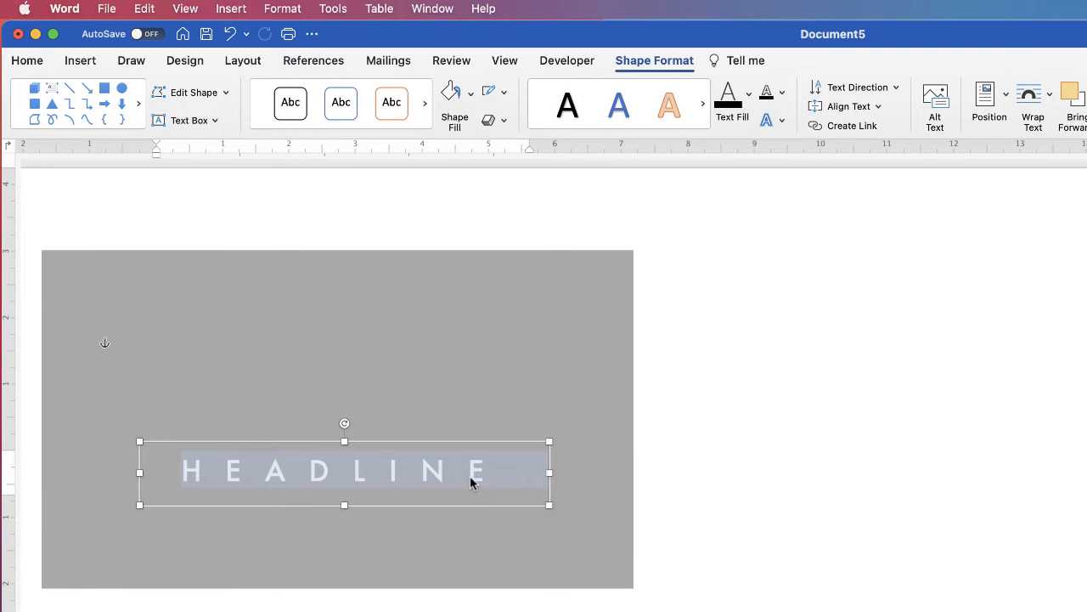
left_click(32, 61)
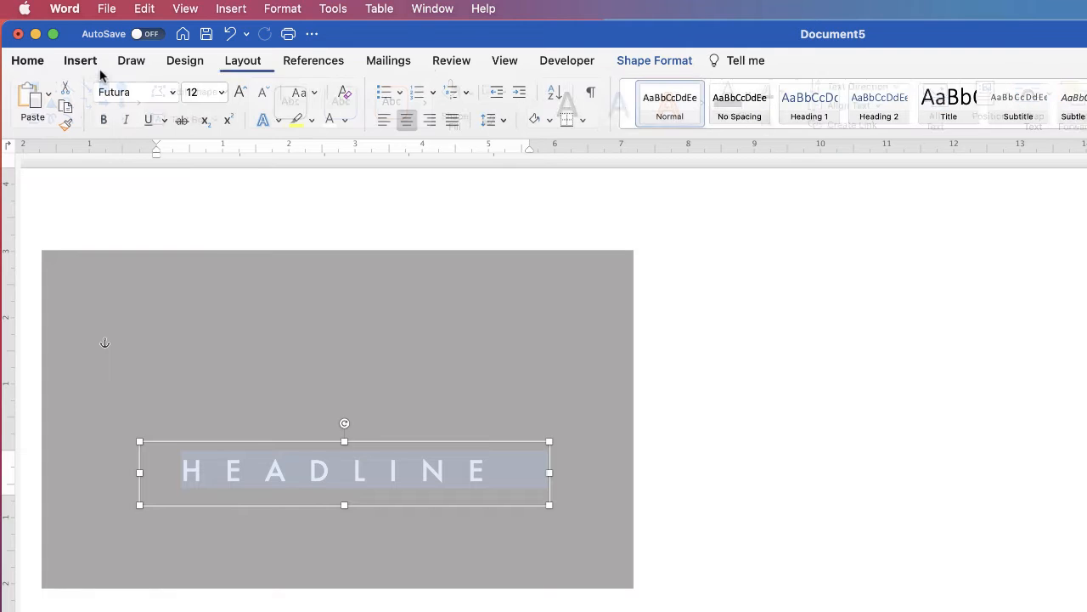
left_click(240, 98)
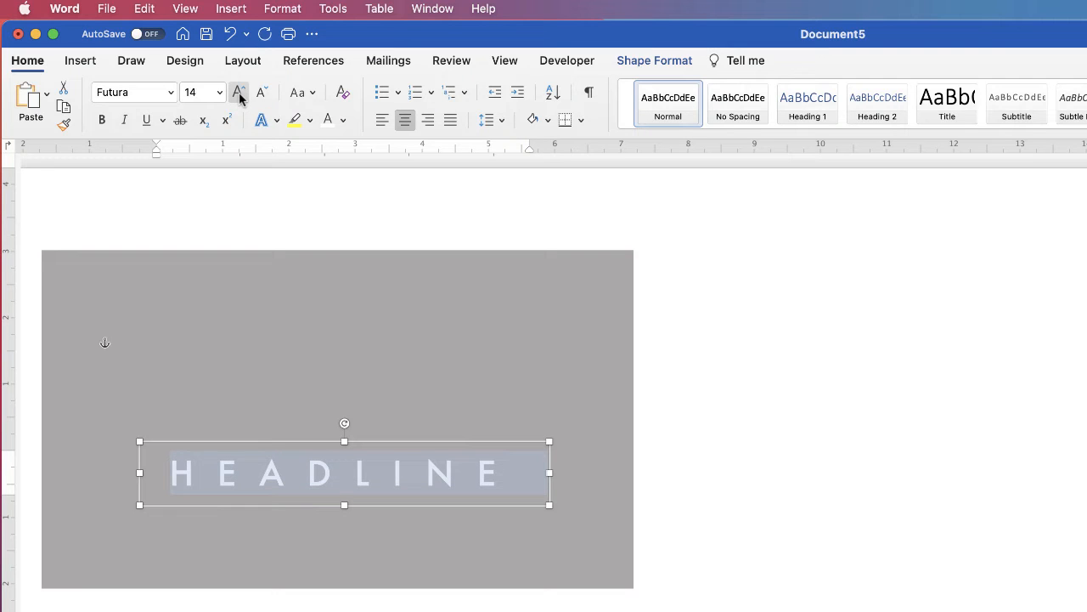
left_click(239, 98)
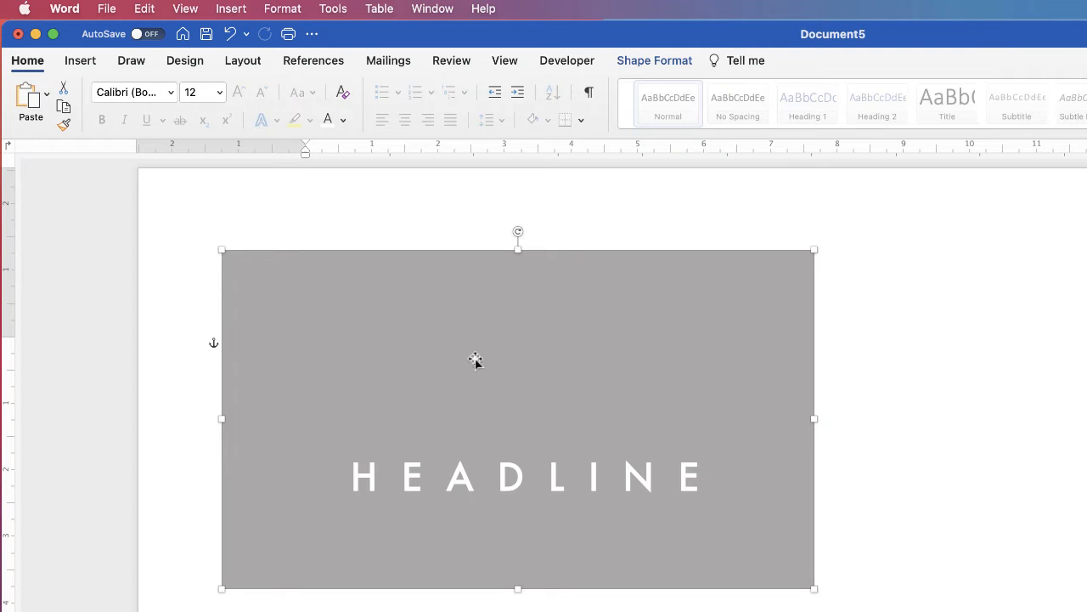
Step: Search the icon library for 'PEO' and insert the three-people outline icon
left_click(88, 63)
left_click(299, 98)
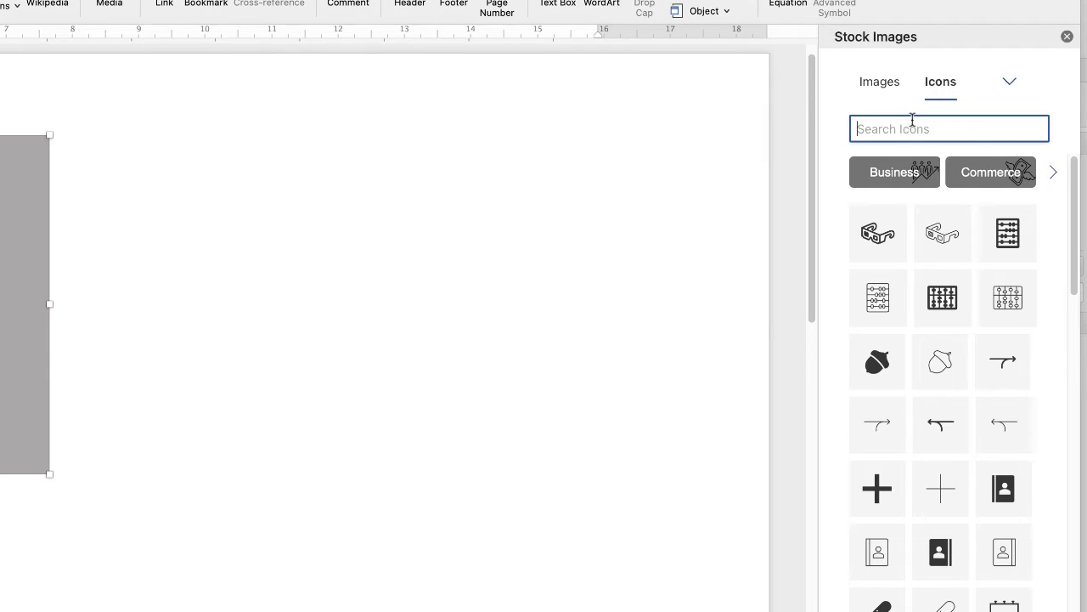
type("PEOPLE")
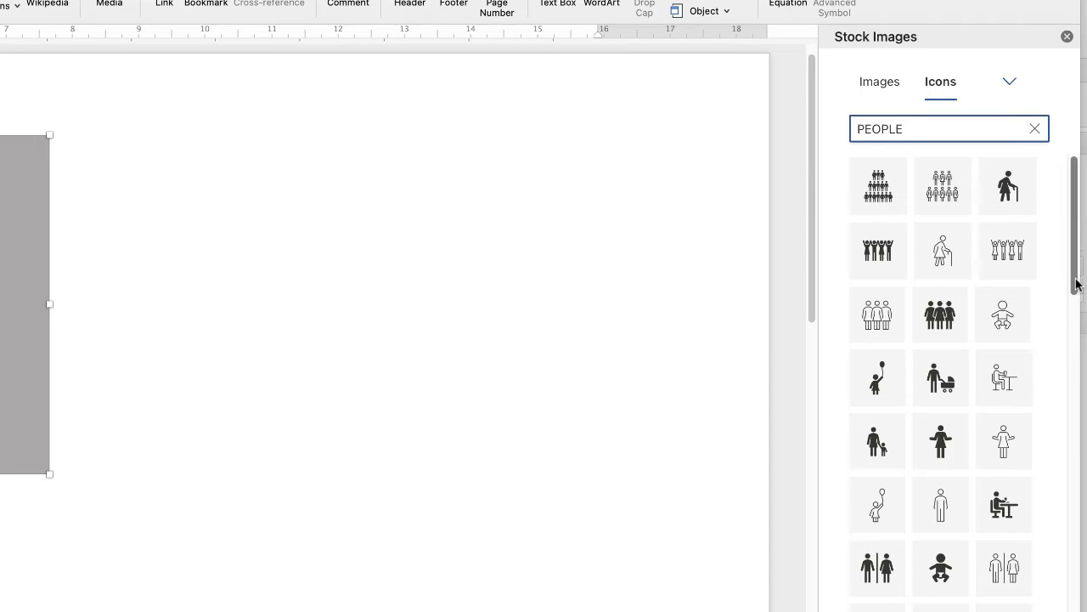
left_click_drag(1076, 280, 1076, 497)
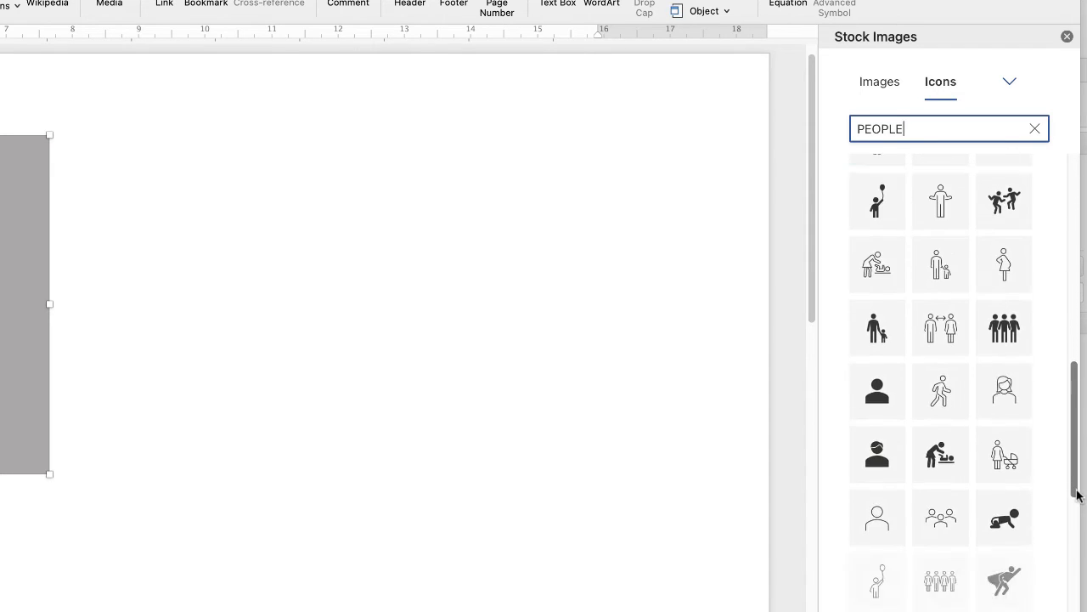
left_click(957, 542)
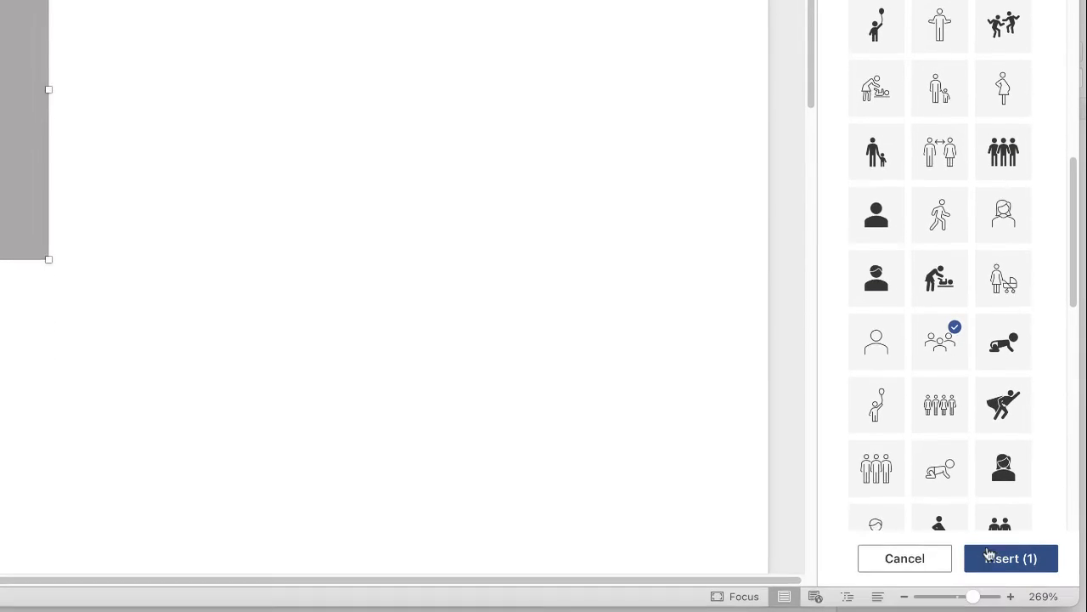
left_click(993, 557)
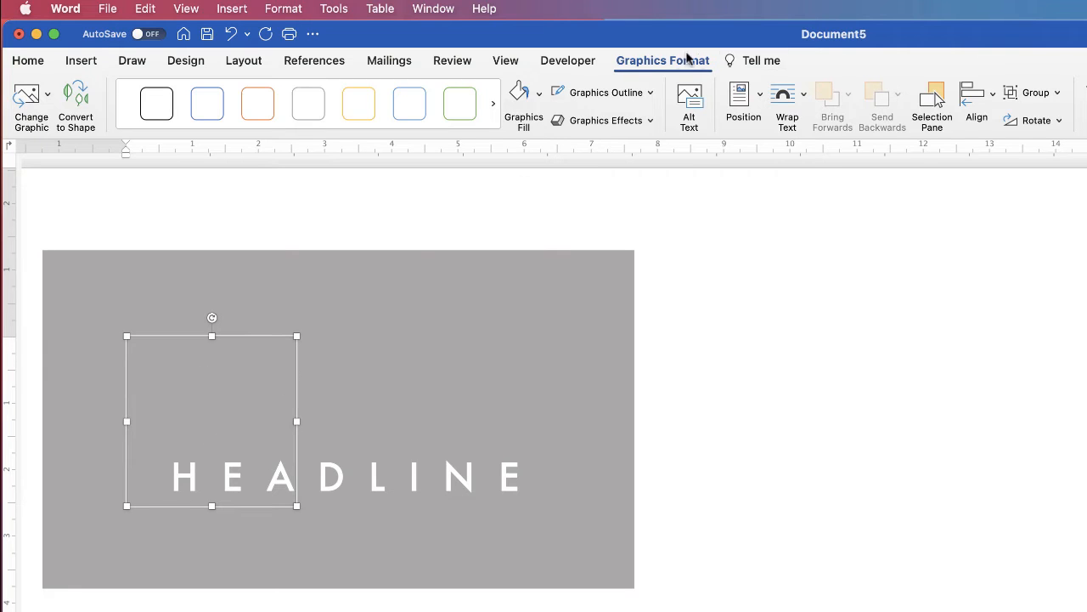
Step: Set the people icon's wrapping to In Front of Text and fill it white
left_click(804, 100)
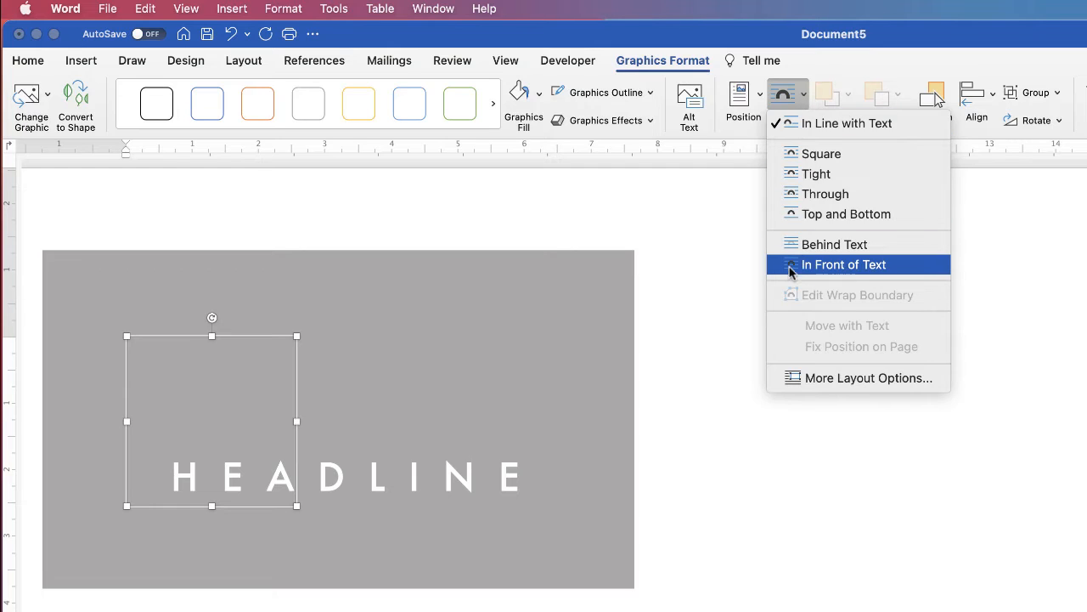
left_click(817, 266)
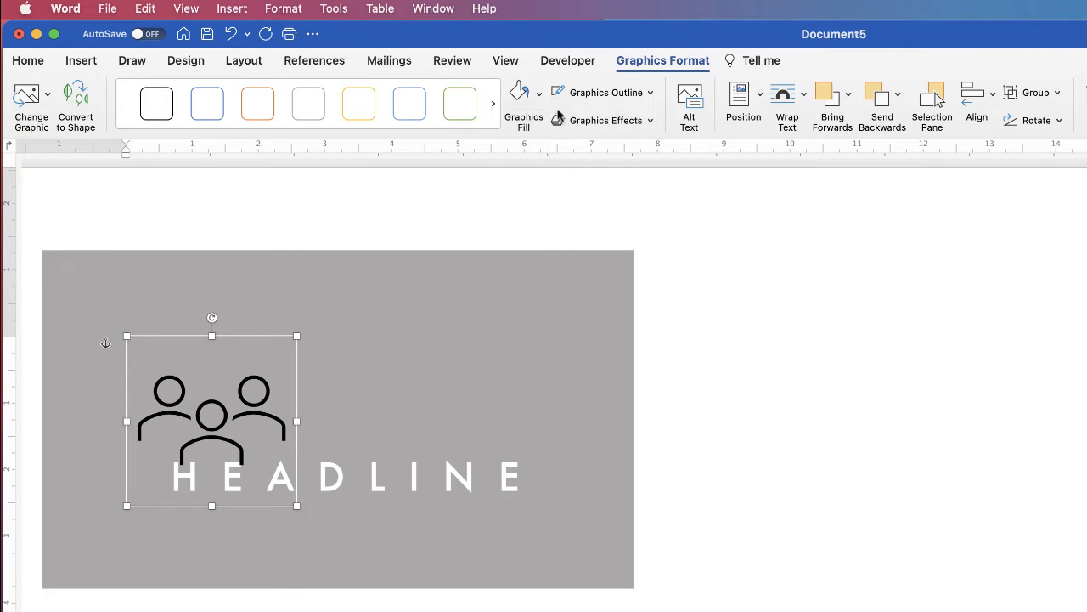
left_click(539, 95)
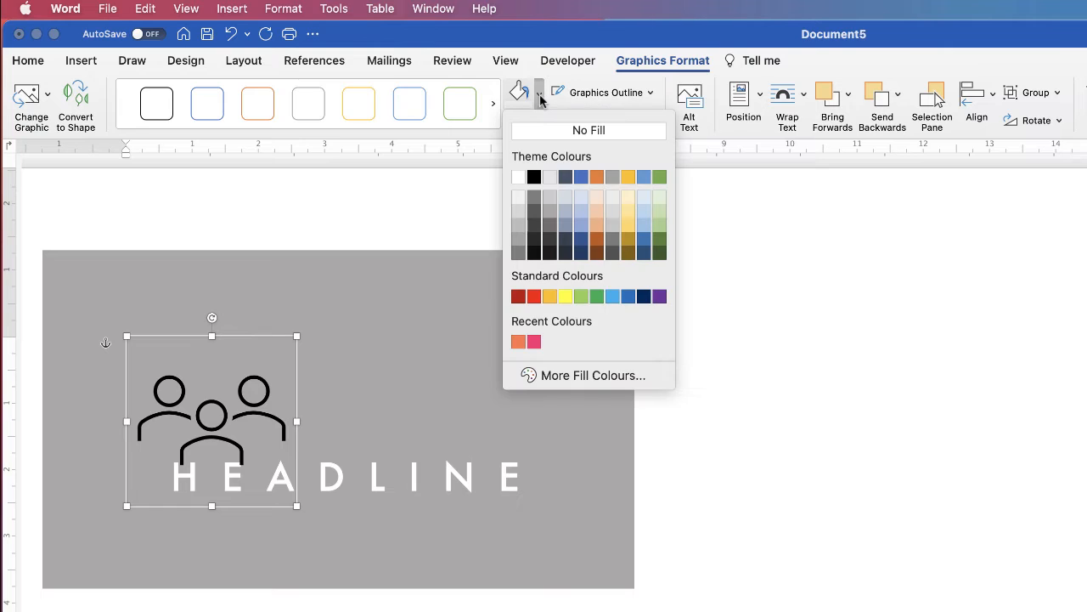
left_click(518, 177)
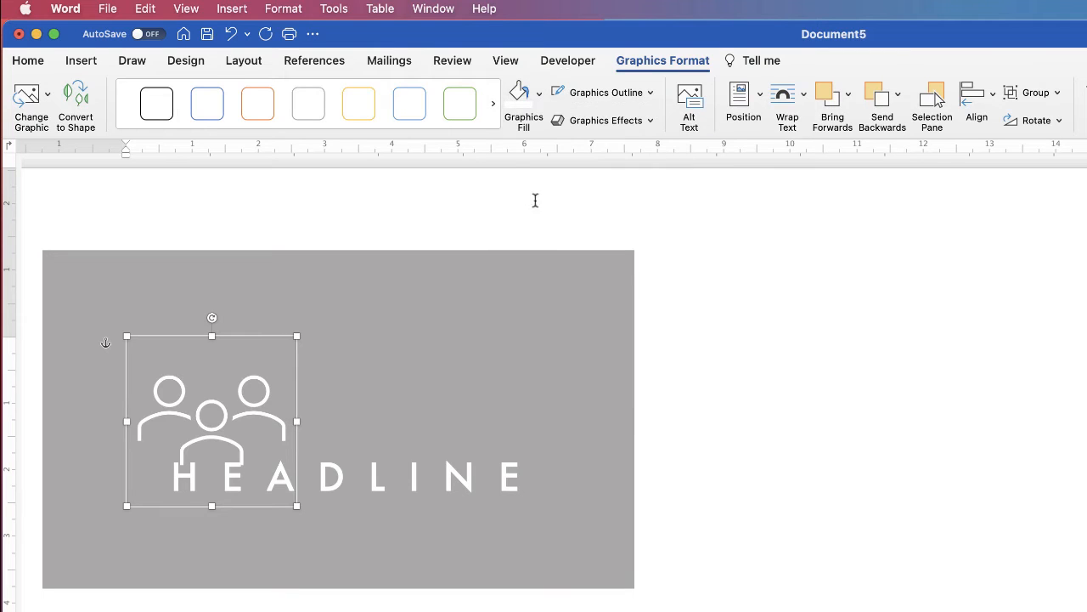
Step: Shrink the icon, place it above HEADLINE, and select both together
left_click_drag(262, 420, 376, 388)
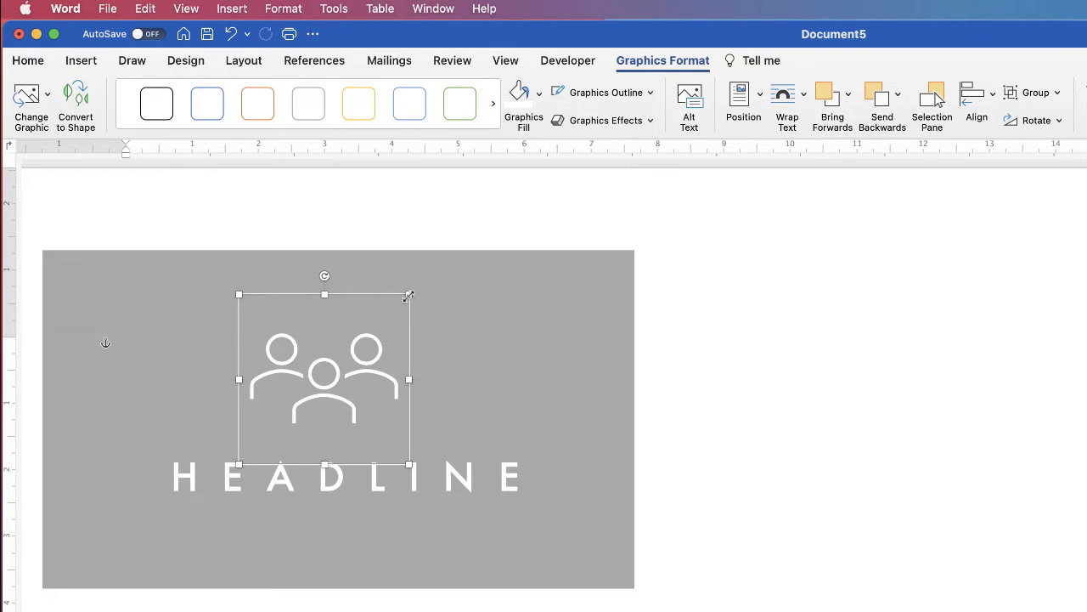
left_click_drag(408, 296, 367, 338)
left_click_drag(308, 412, 336, 391)
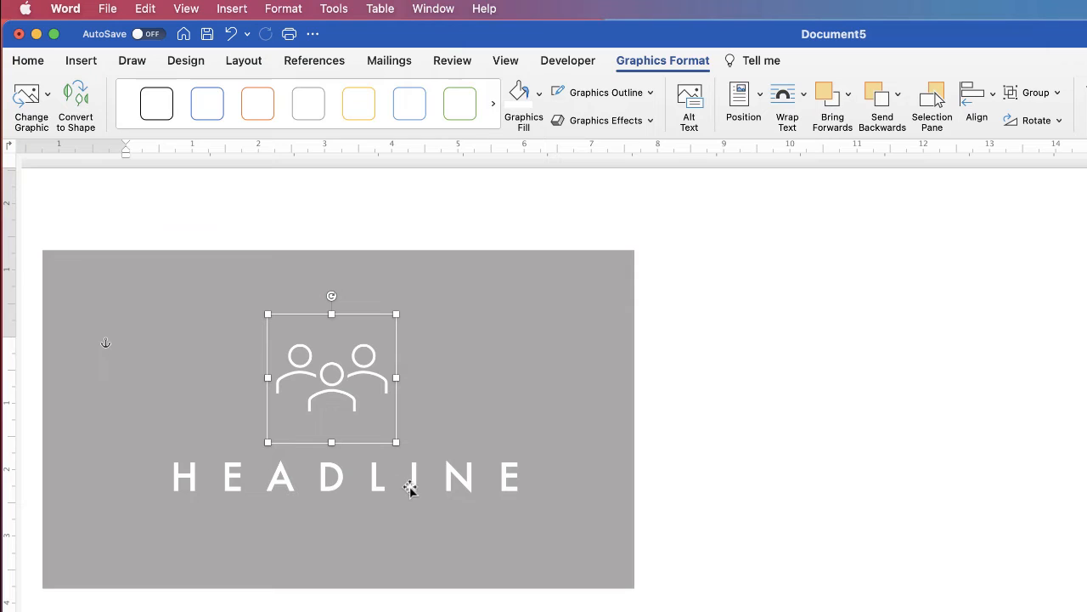
left_click(339, 479, "shift")
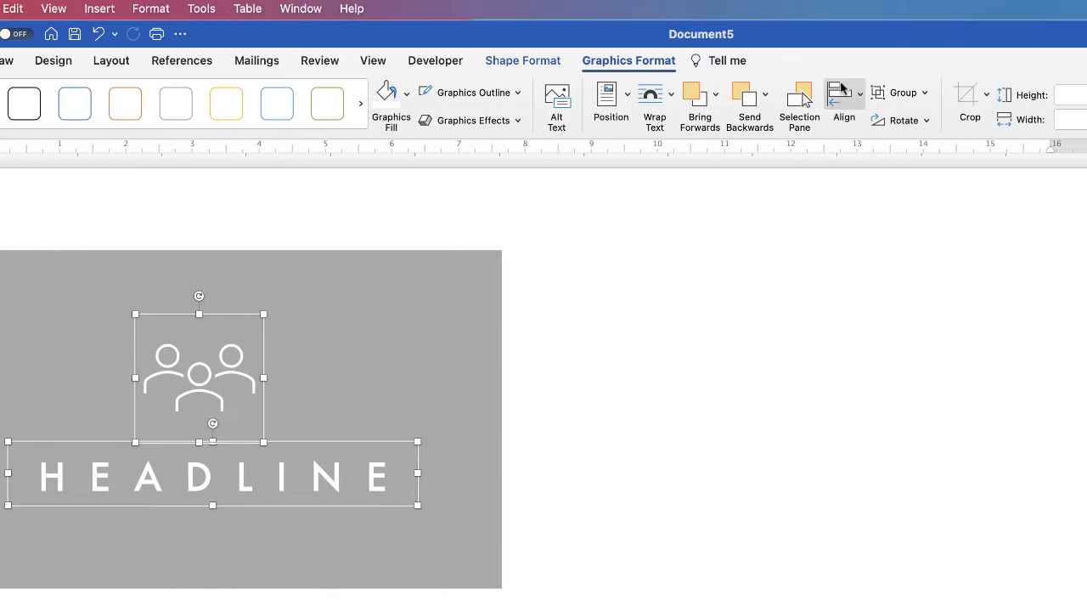
Step: Centre the icon horizontally over HEADLINE, group them, and move the group slightly down
left_click(860, 93)
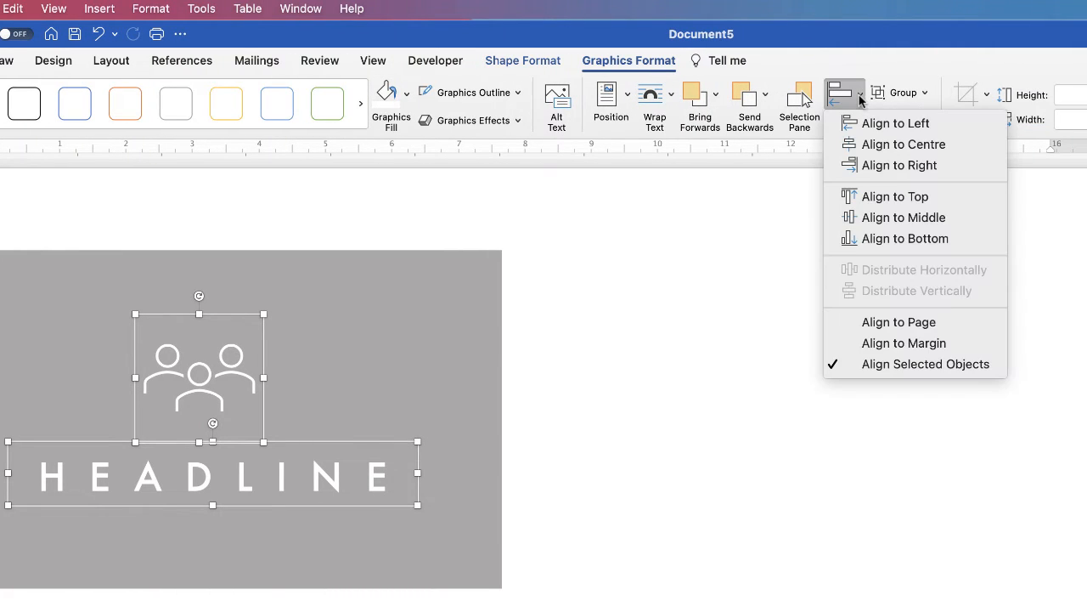
left_click(881, 149)
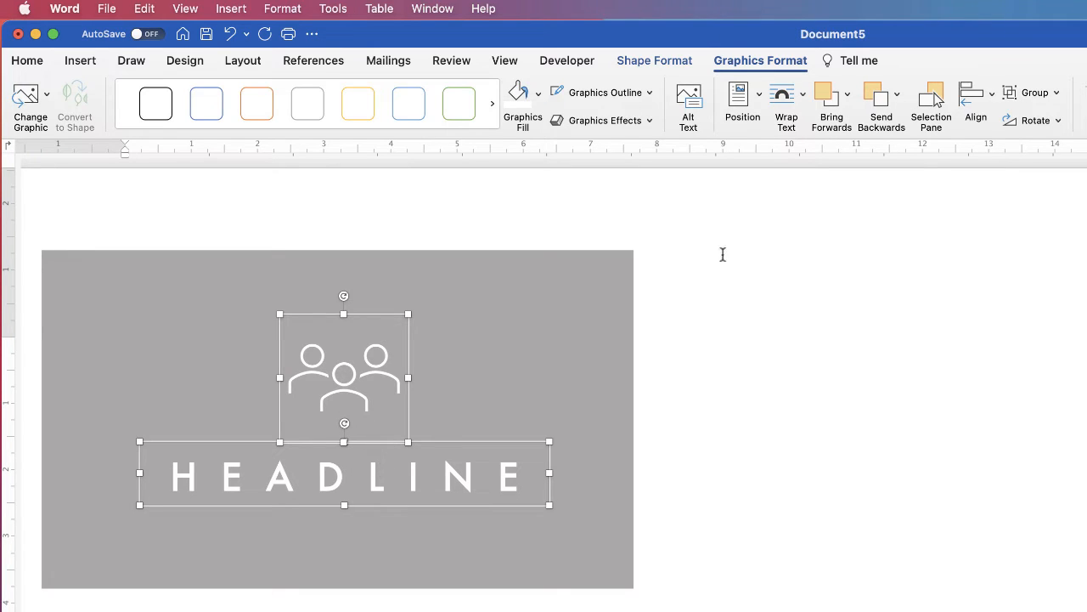
left_click(1056, 95)
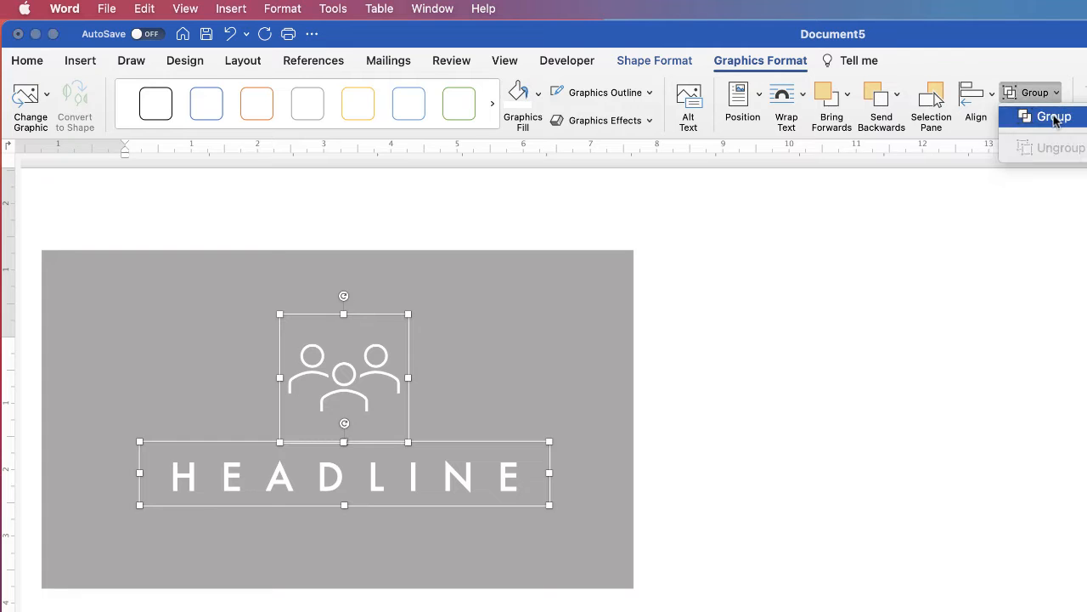
left_click(1047, 119)
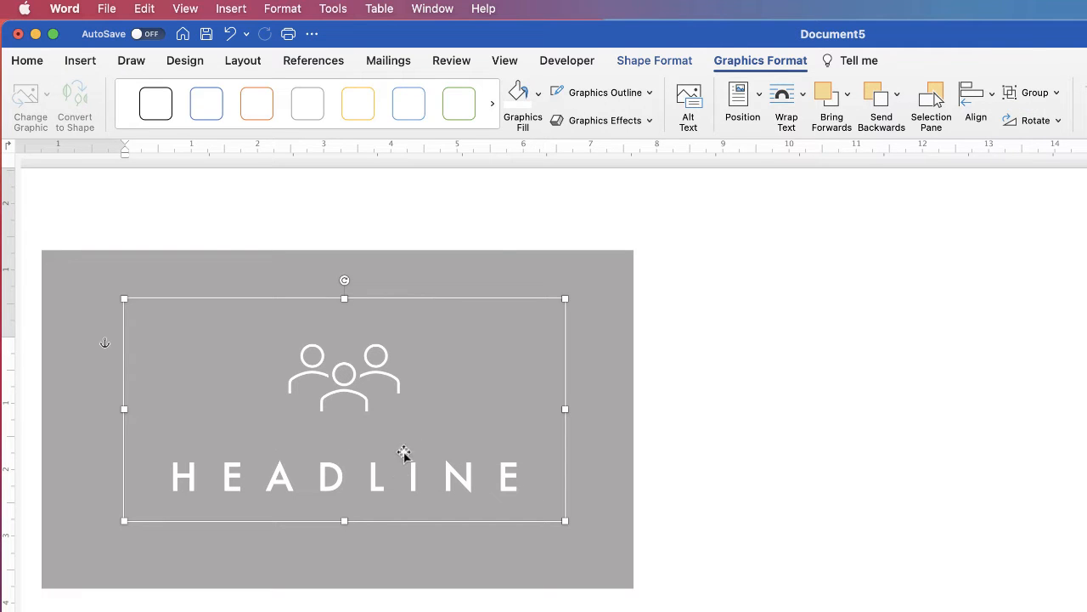
left_click_drag(386, 478, 381, 500)
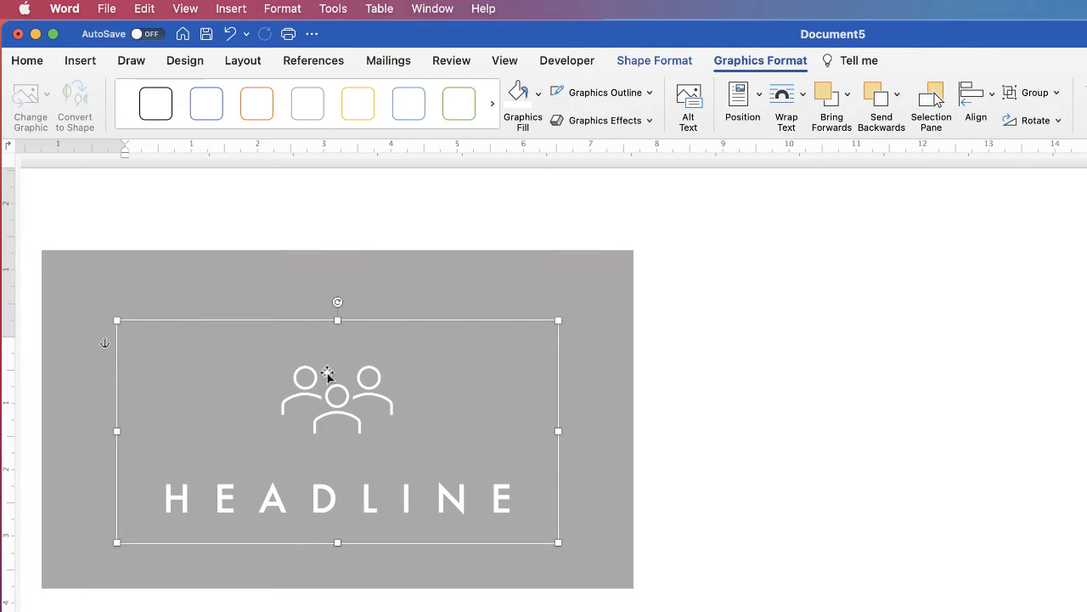
Step: Align the icon-and-headline group to the centre and middle of the grey card
left_click(429, 267)
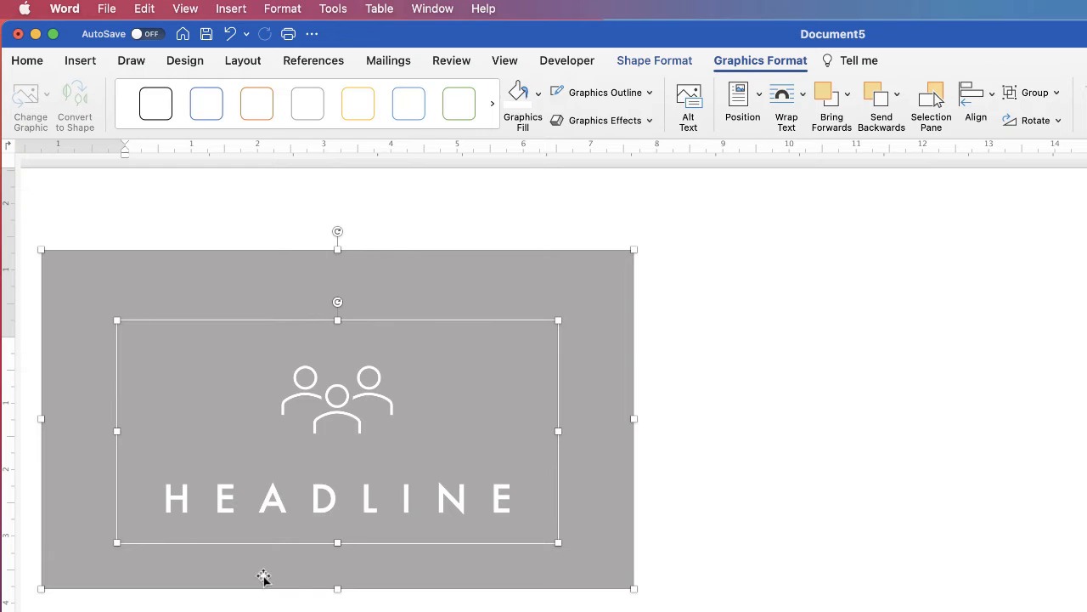
left_click(991, 95)
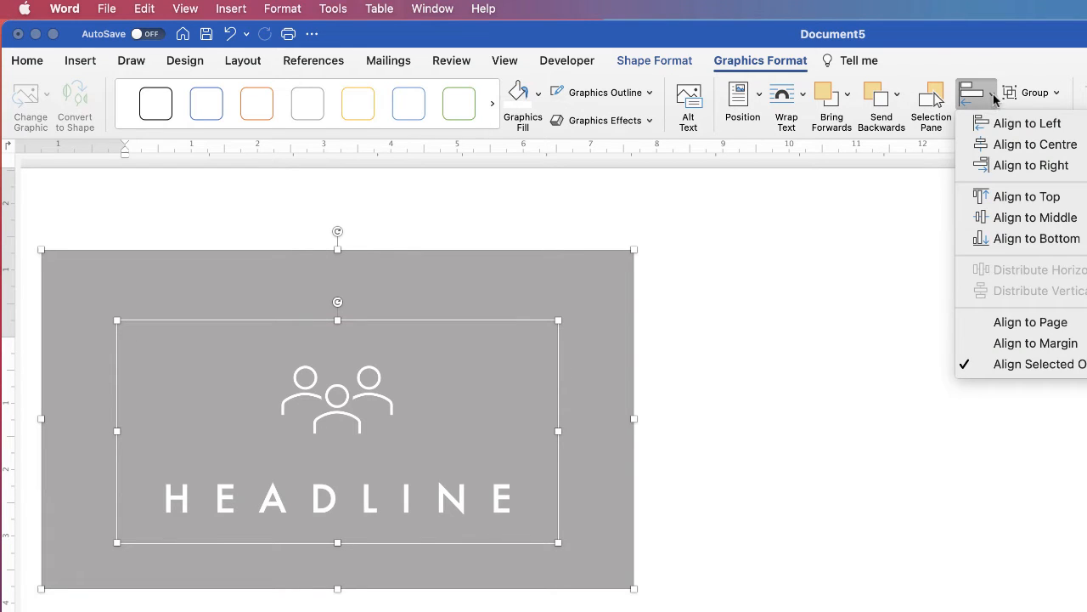
left_click(1015, 145)
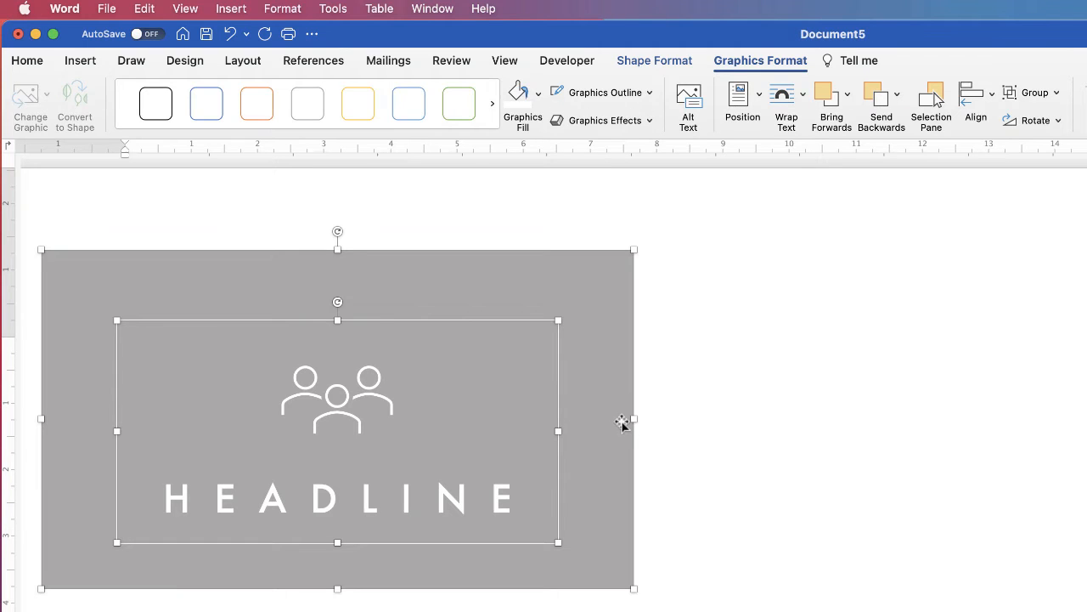
left_click(994, 102)
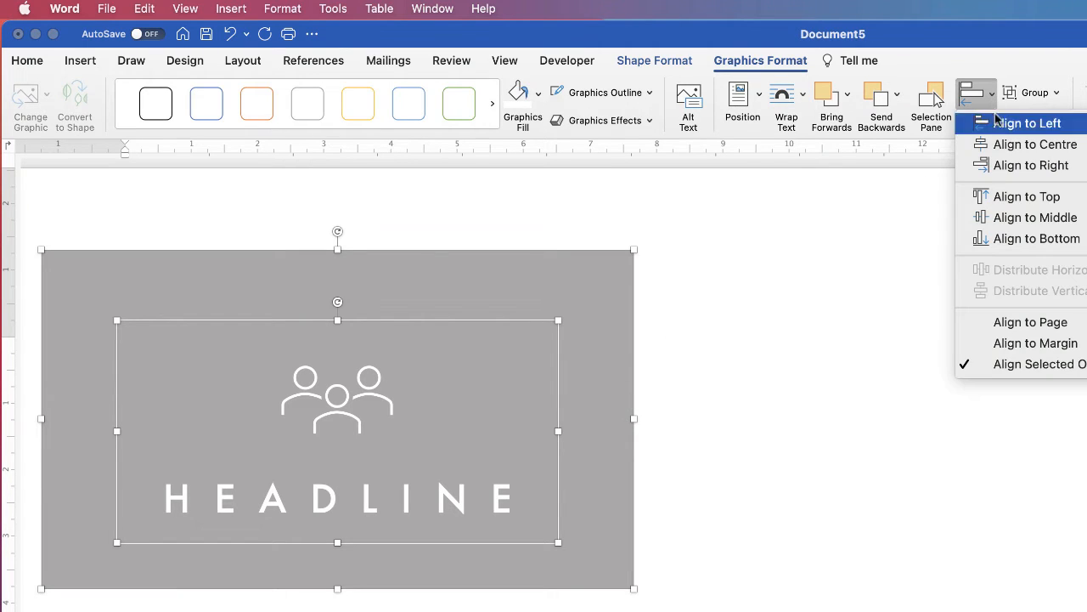
left_click(1000, 220)
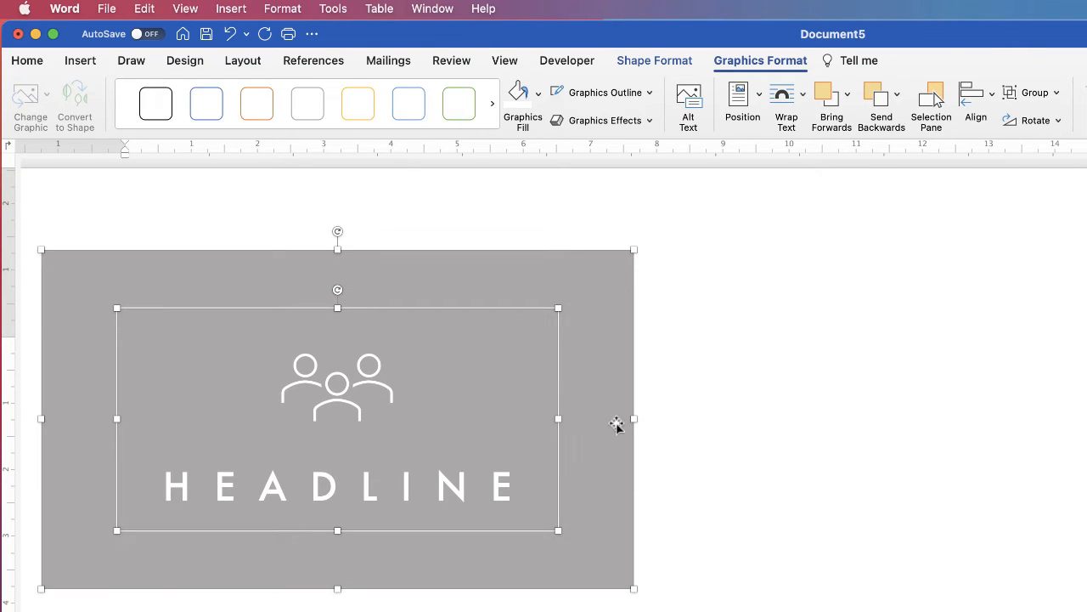
left_click(697, 508)
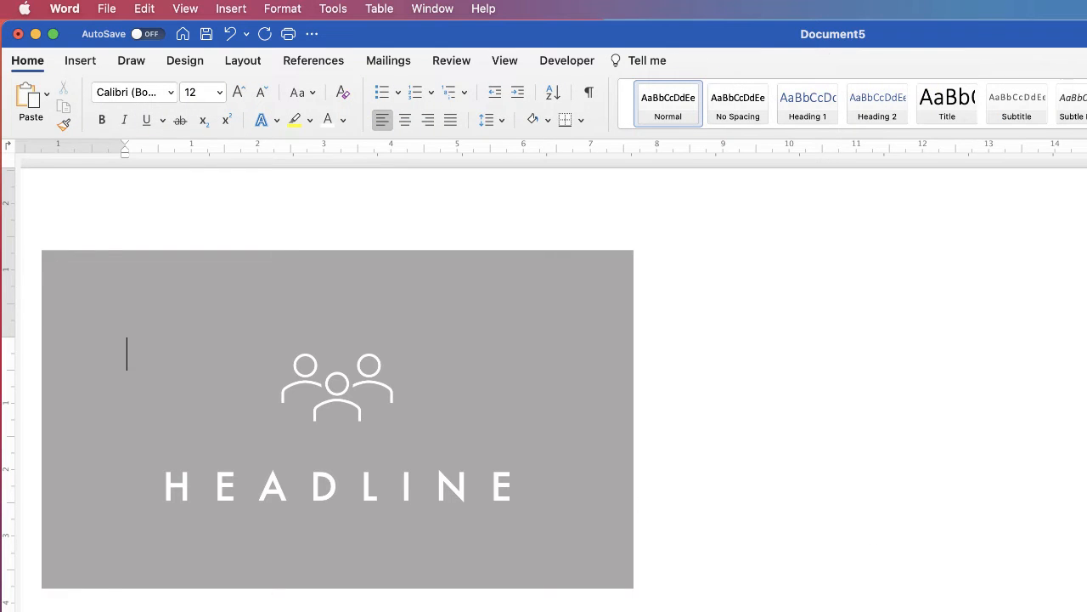
Step: Group the grey card with the icon-and-headline group and place it near the top-left corner
scroll(553, 388, "down", 5)
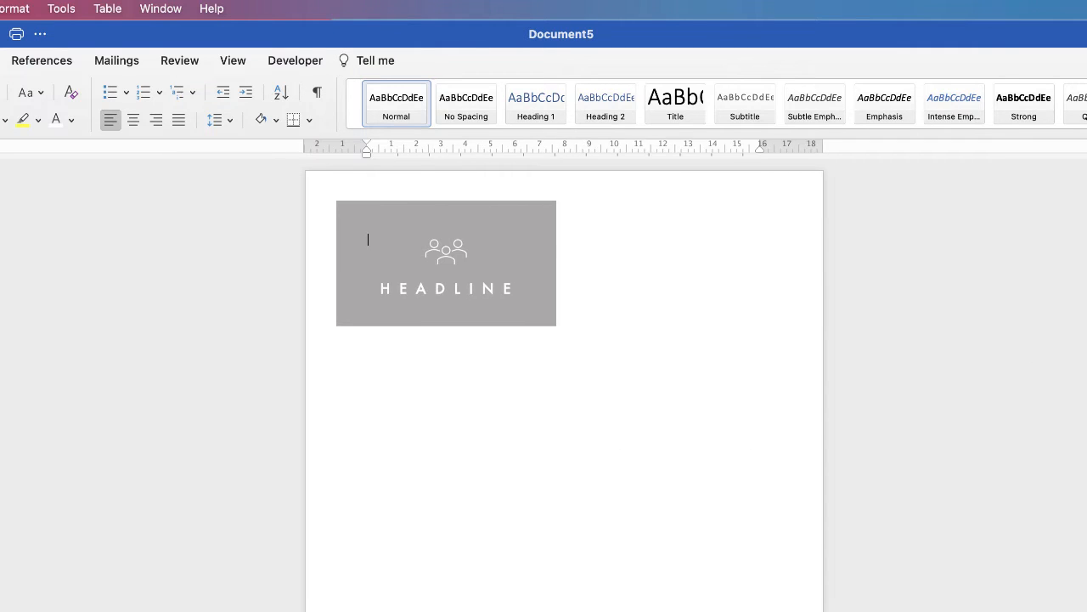
scroll(564, 382, "down", 1)
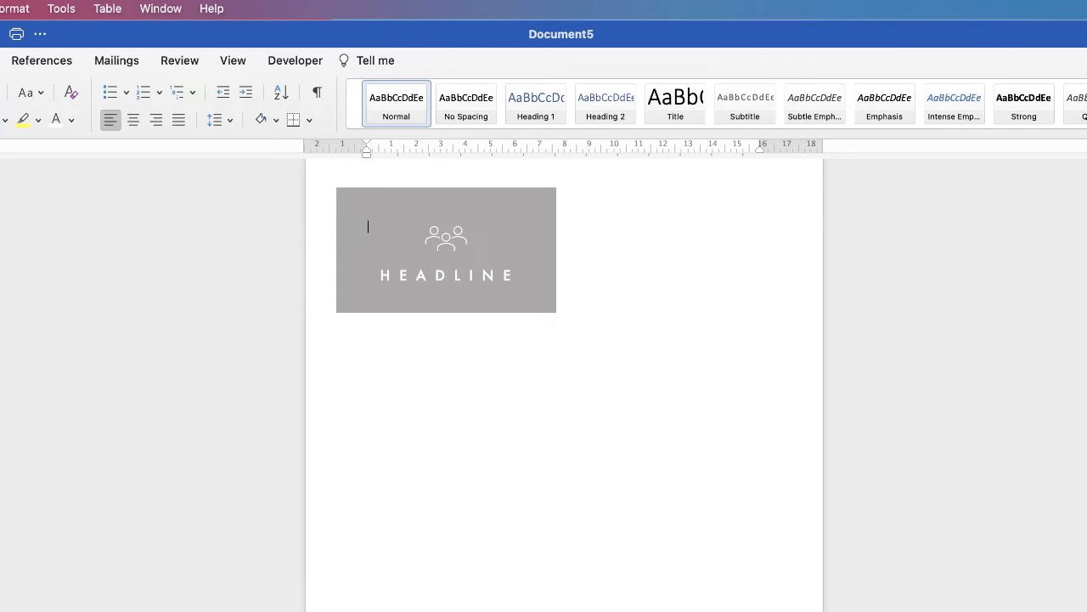
left_click(465, 287)
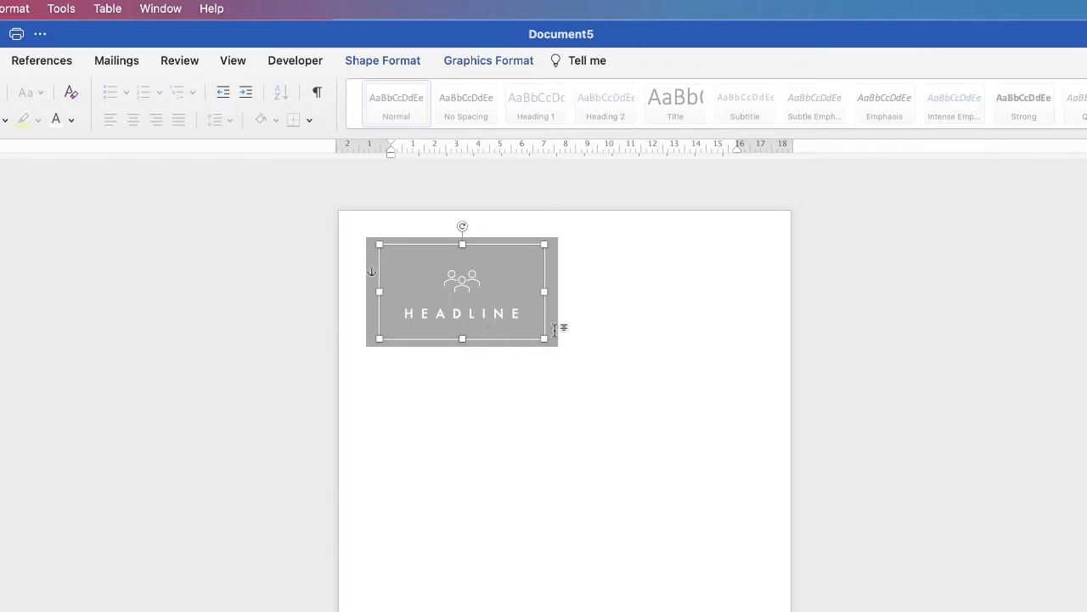
left_click(556, 331)
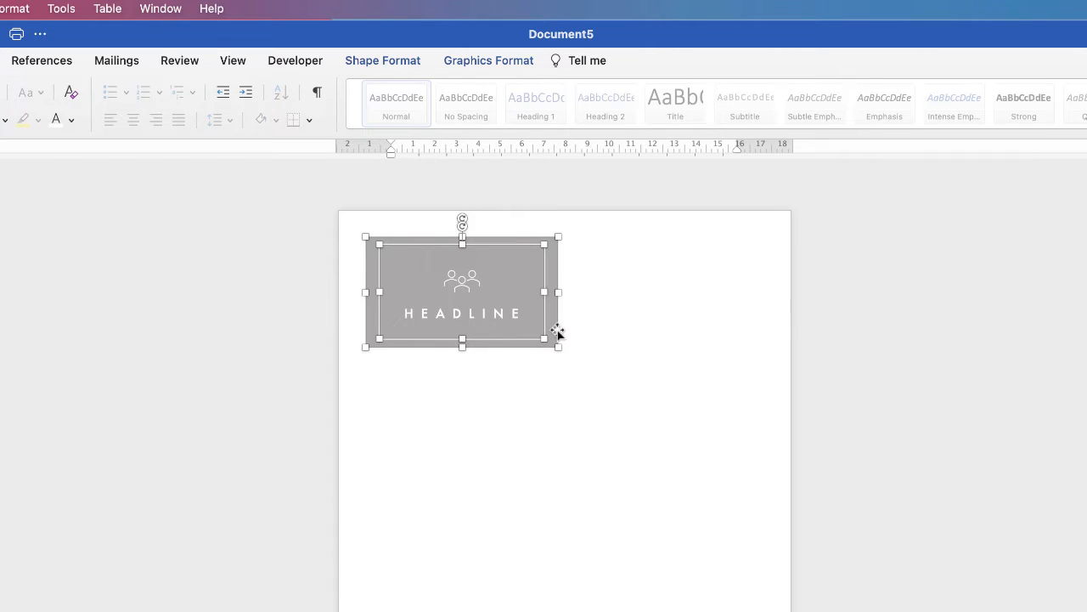
left_click(475, 59)
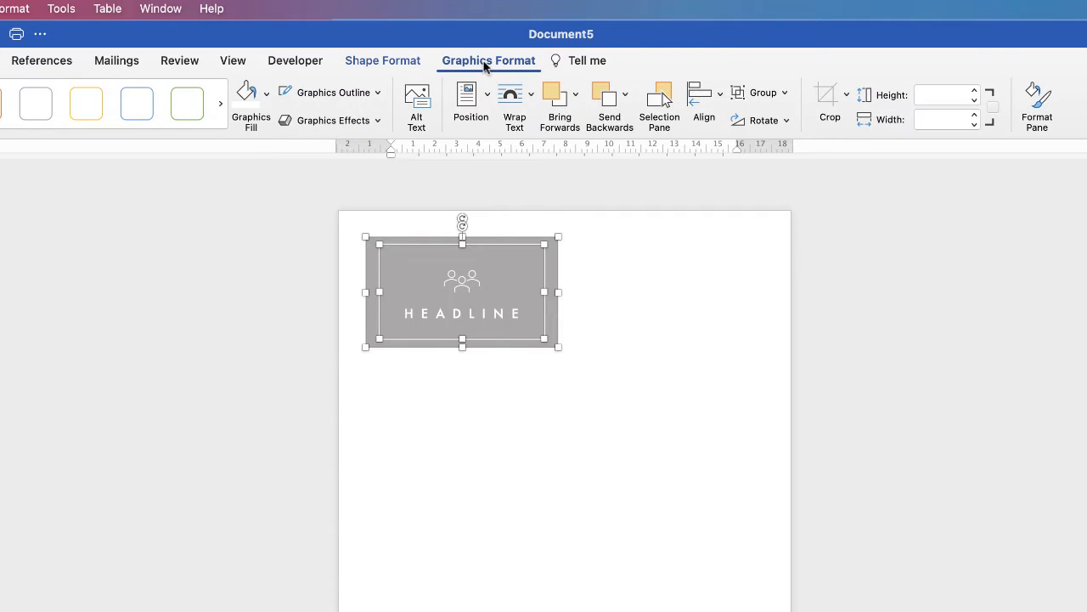
left_click(784, 93)
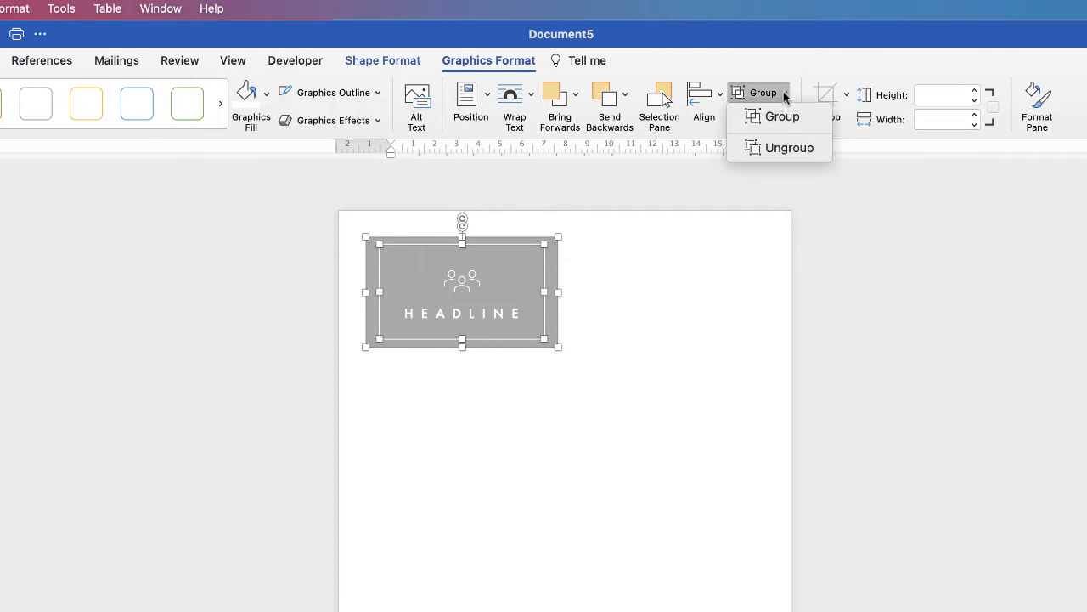
left_click(778, 119)
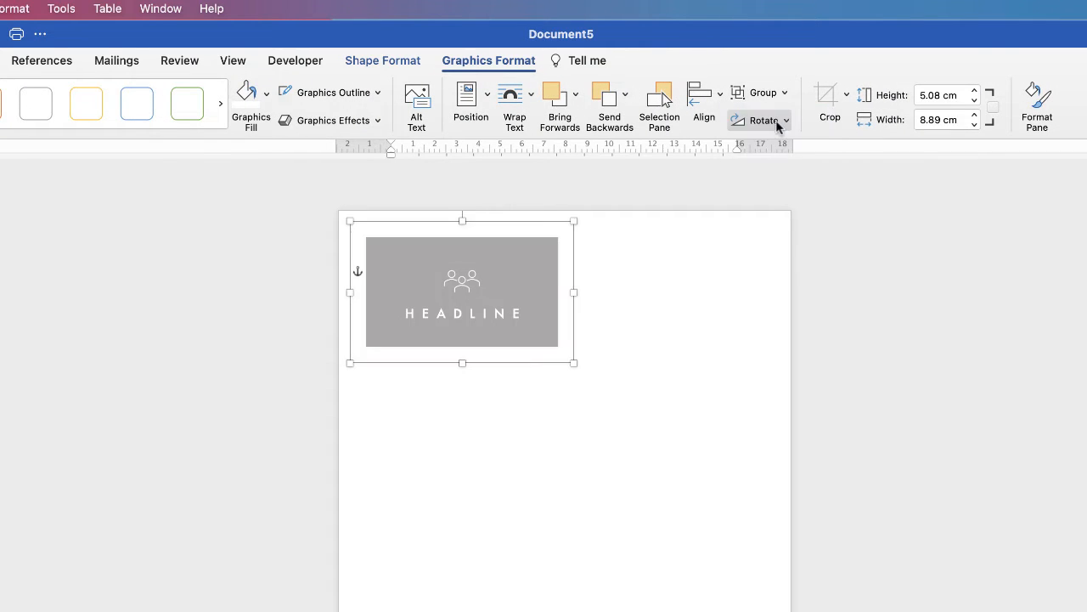
mouse_move(490, 340)
left_mouse_down()
mouse_move(471, 367)
mouse_move(786, 311)
mouse_move(559, 444)
mouse_move(523, 361)
mouse_move(486, 333)
left_mouse_up()
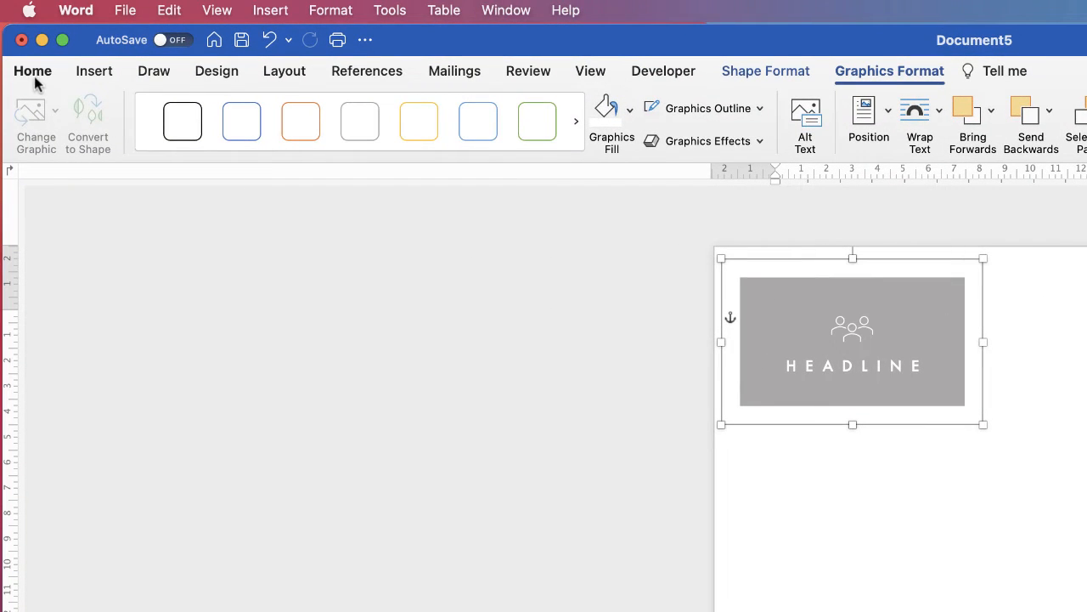
left_click(35, 78)
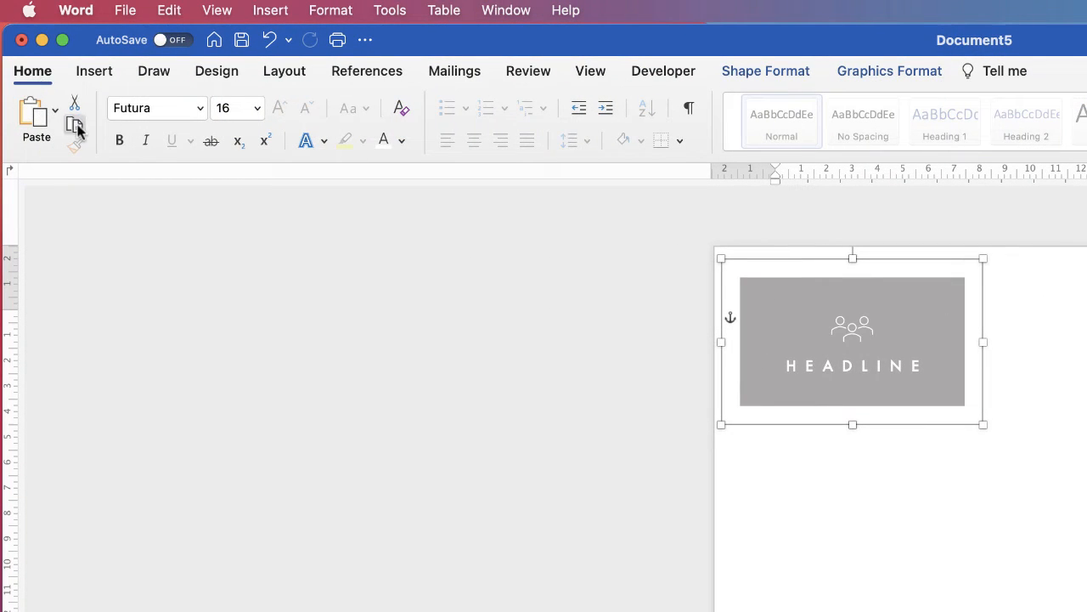
Step: Copy the HEADLINE card and place the duplicate level beside the original
left_click(76, 125)
left_click(37, 118)
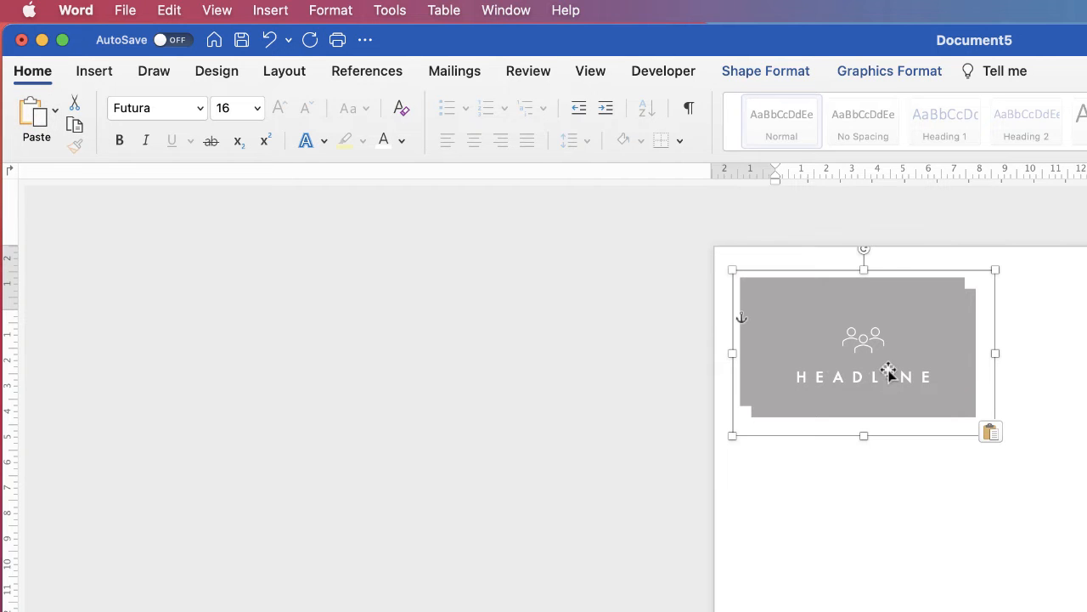
left_click_drag(888, 371, 1086, 355)
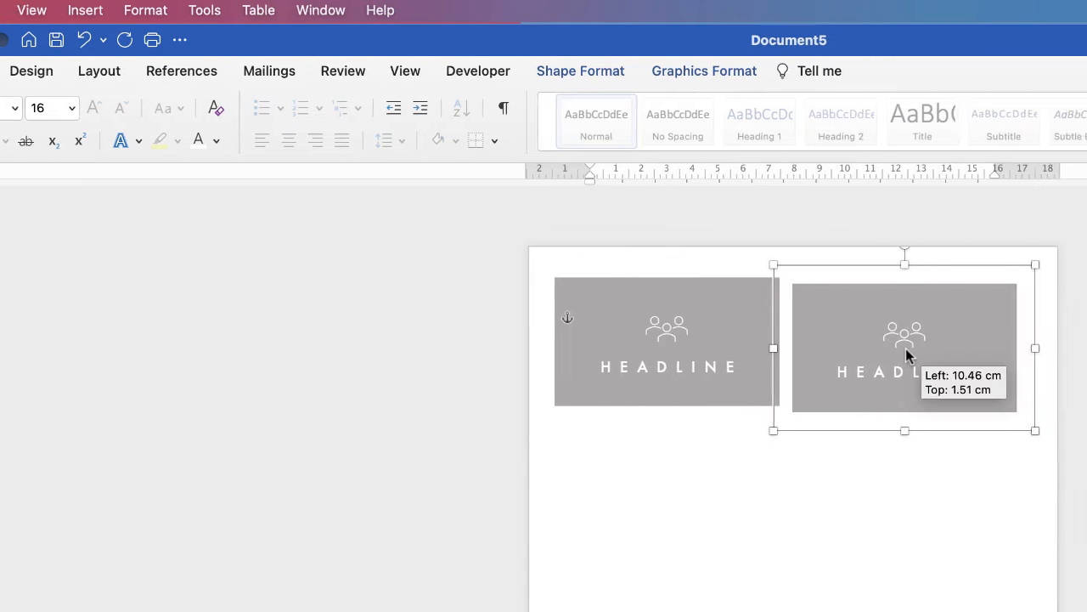
left_click_drag(906, 355, 909, 355)
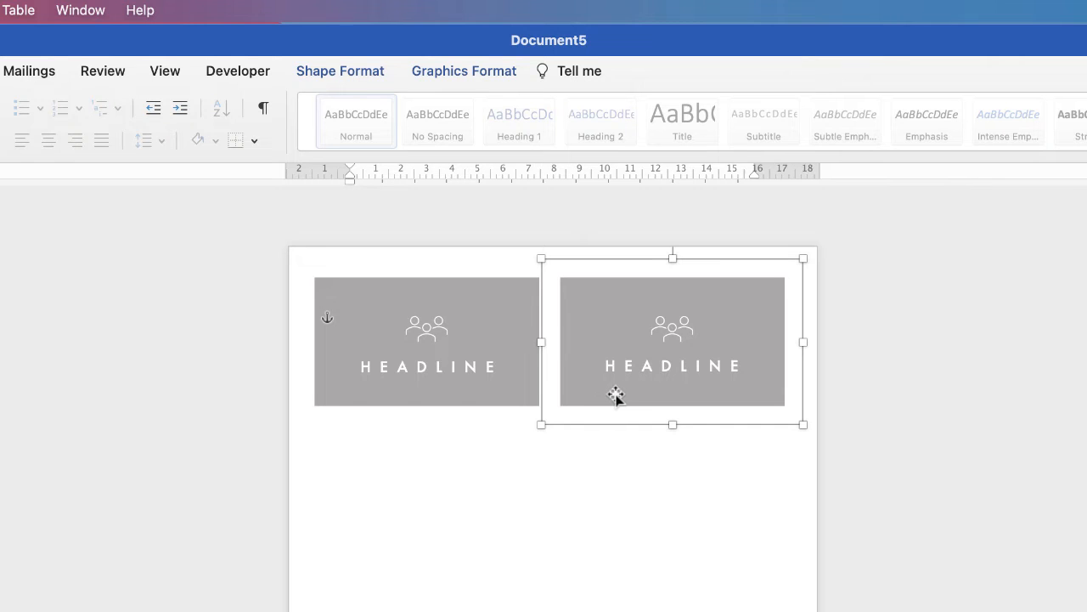
Step: Paste two extra card copies in the lower slots, then undo them
key("super+v")
left_click_drag(680, 369, 427, 514)
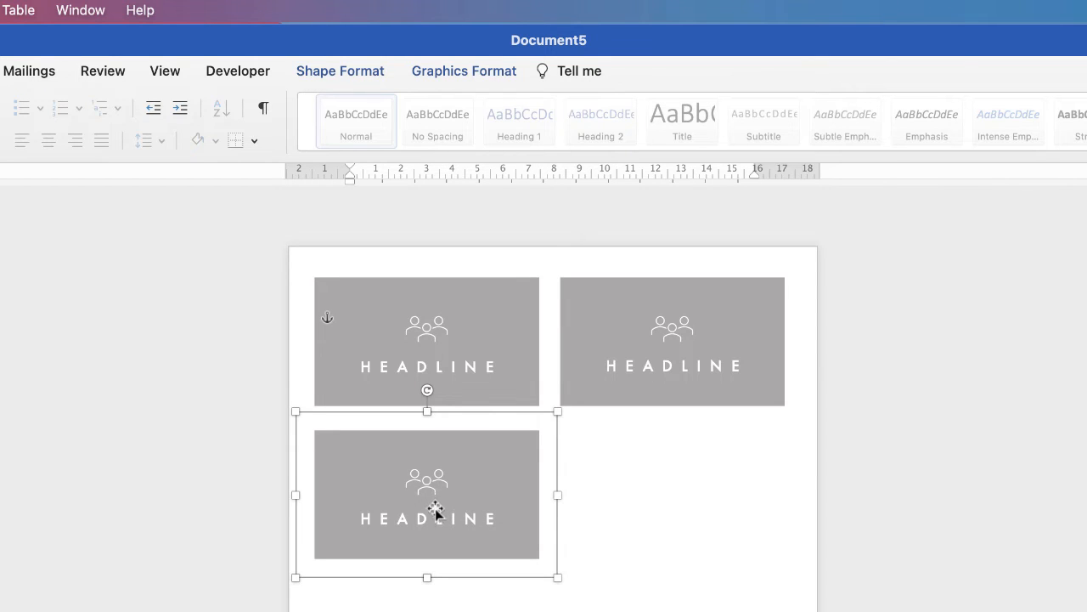
left_click_drag(408, 480, 659, 481)
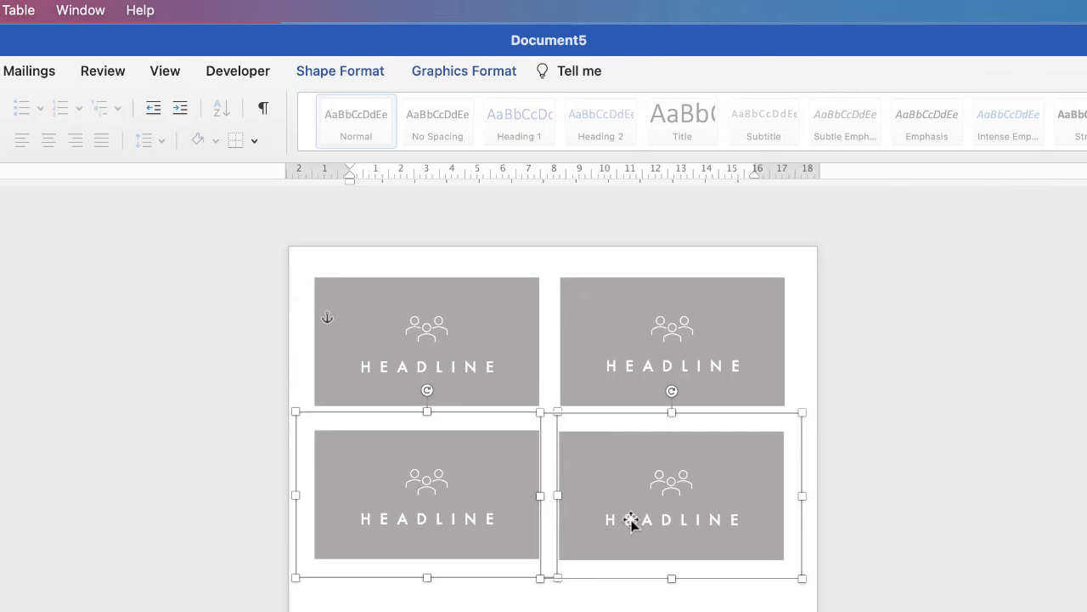
key("super+z")
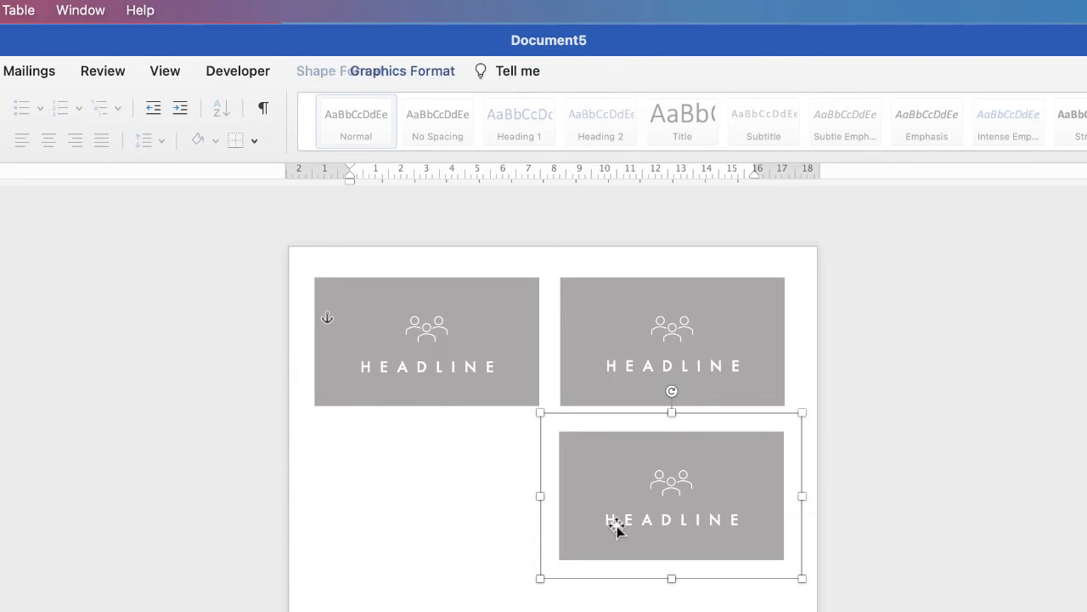
key("super+z")
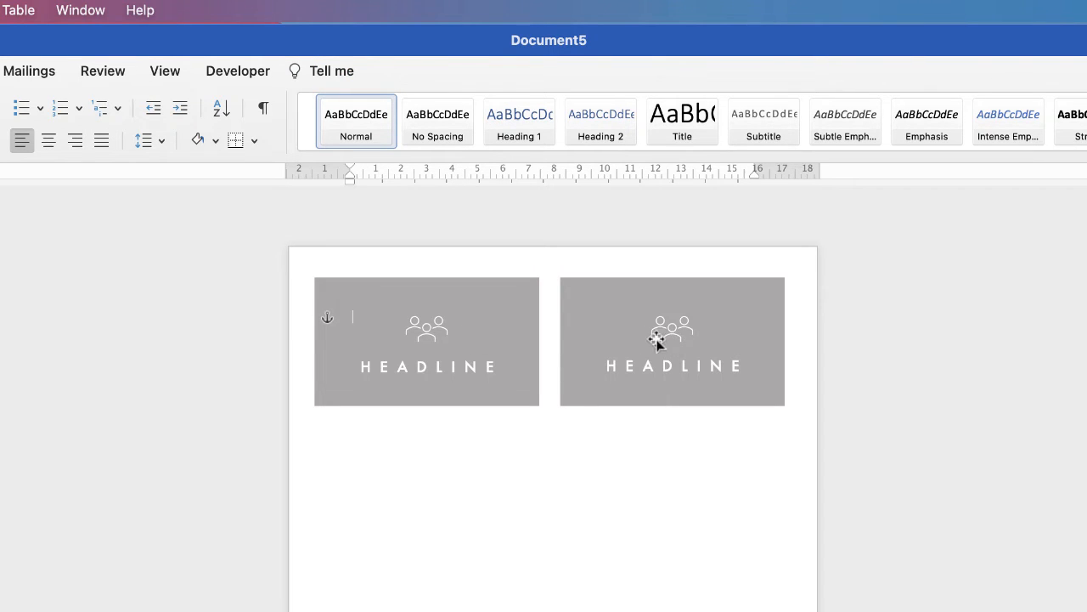
Step: Align both HEADLINE cards to the top and group them into one 18.61 cm wide object
left_click_drag(642, 343, 644, 341)
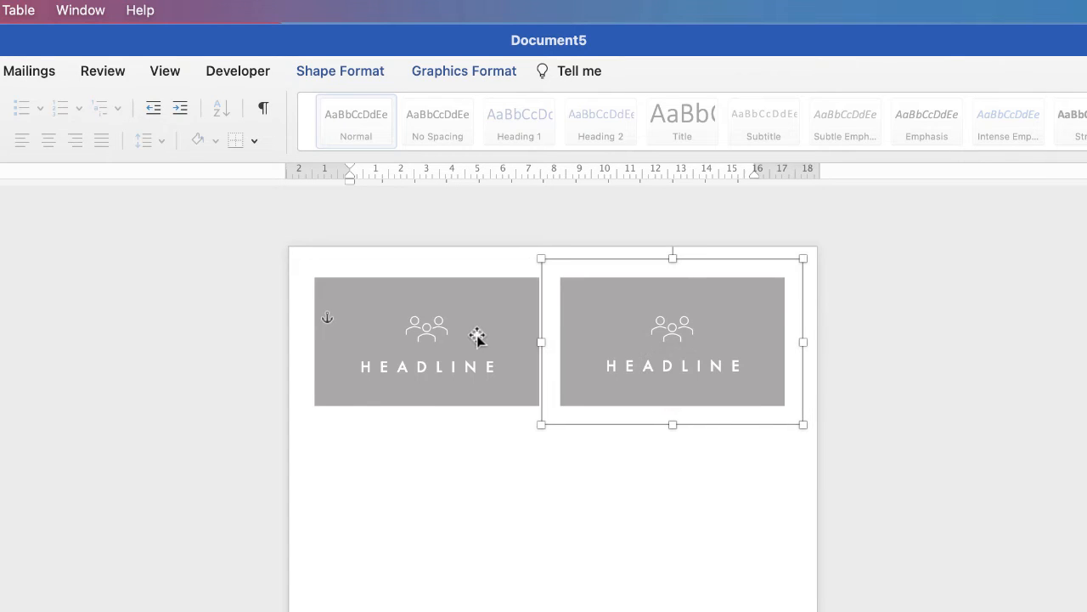
left_click_drag(468, 342, 467, 341)
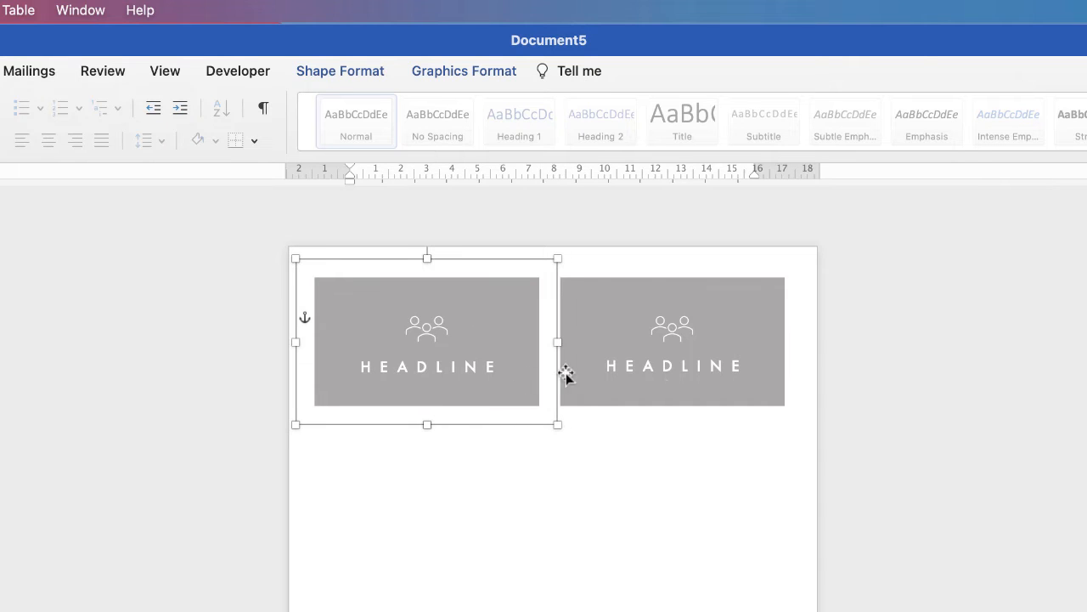
left_click(666, 355, "shift")
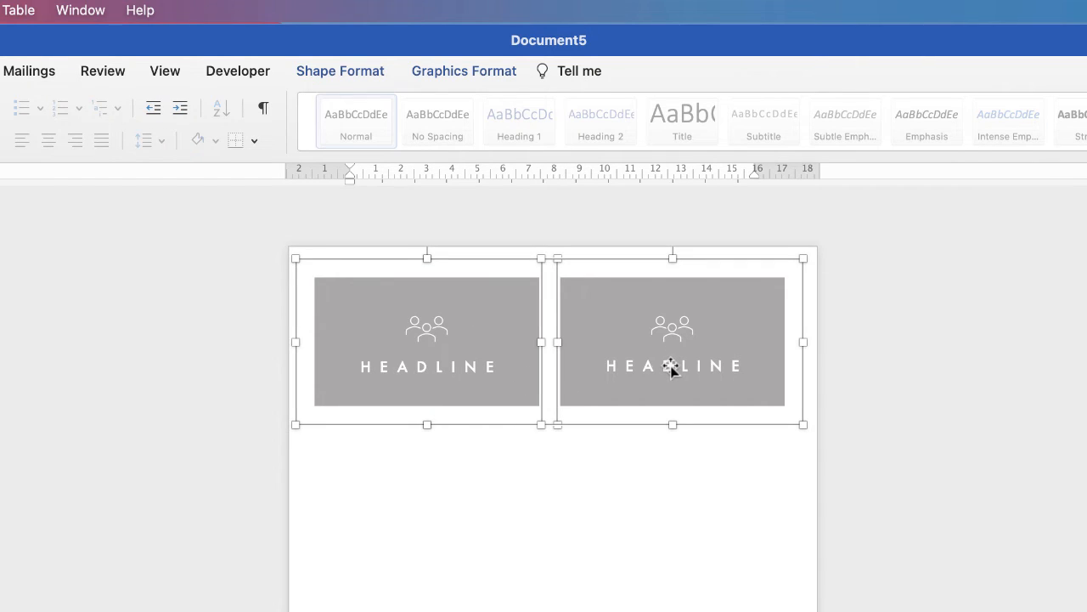
left_click(489, 73)
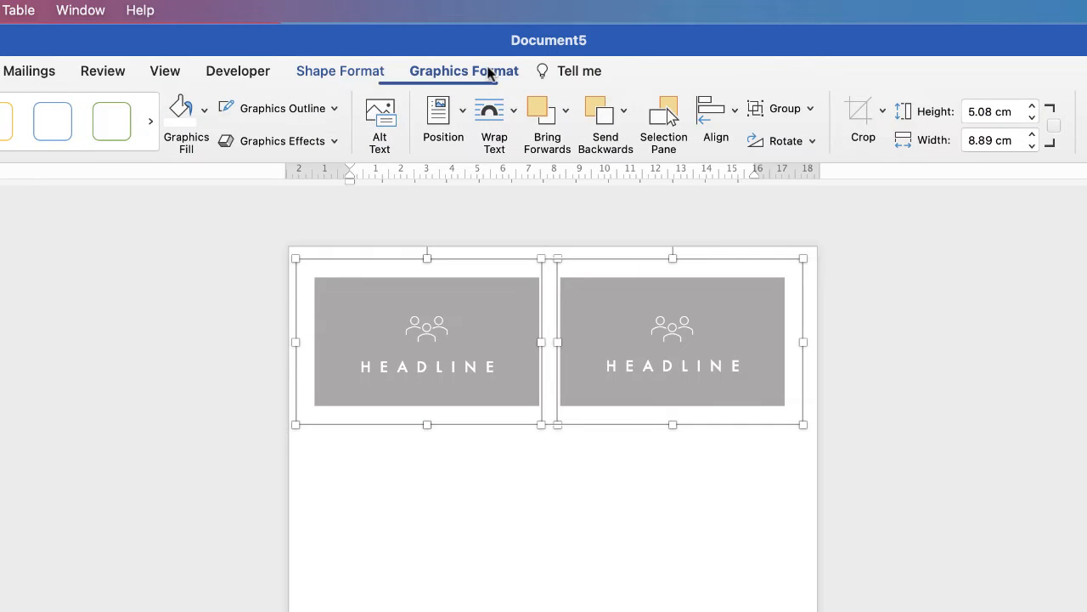
left_click(734, 113)
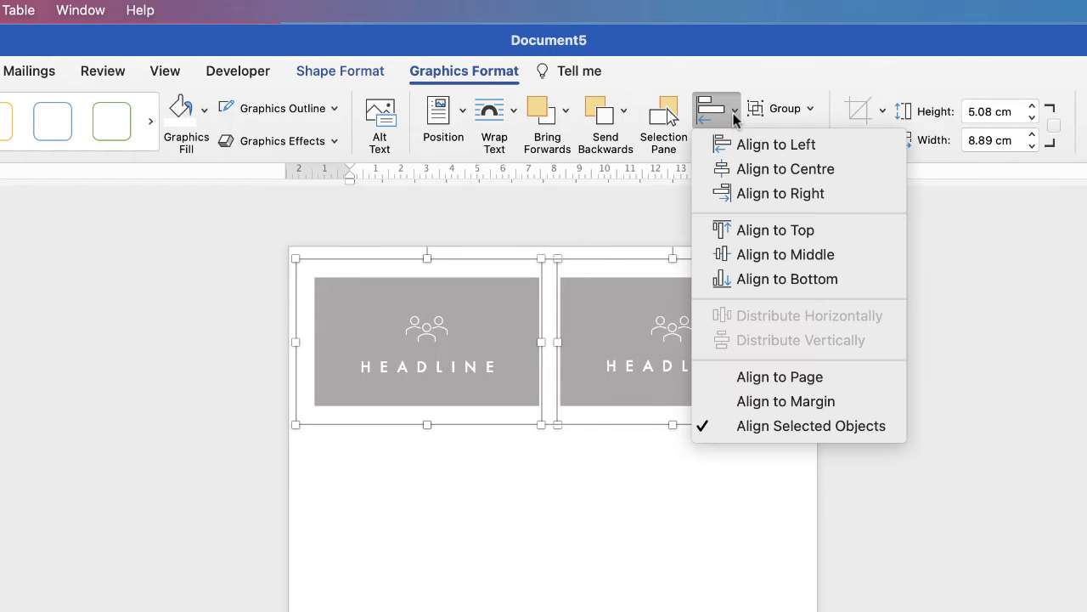
left_click(751, 230)
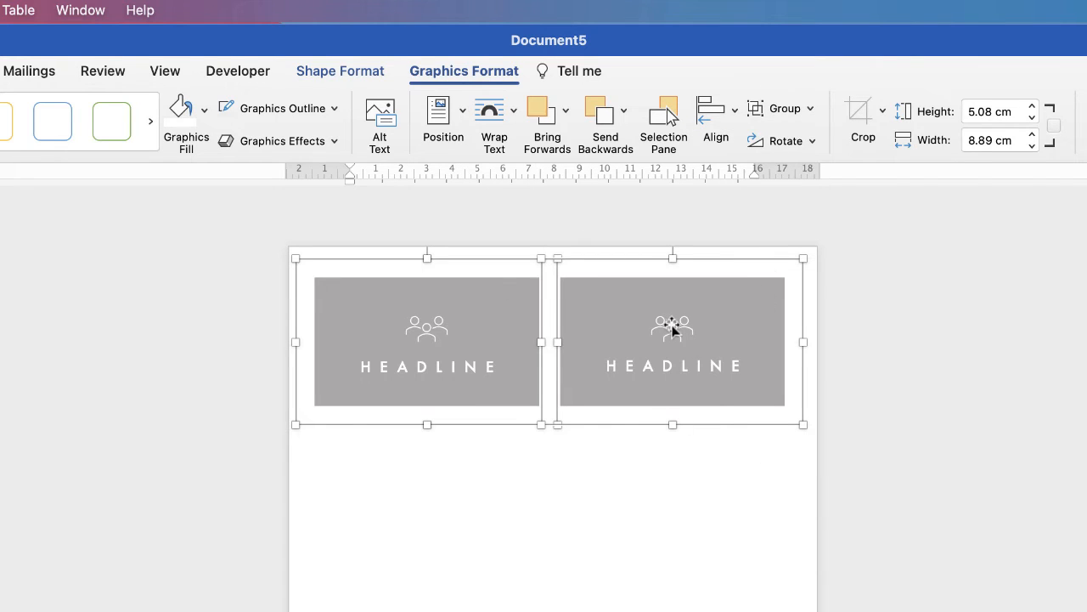
left_click(811, 110)
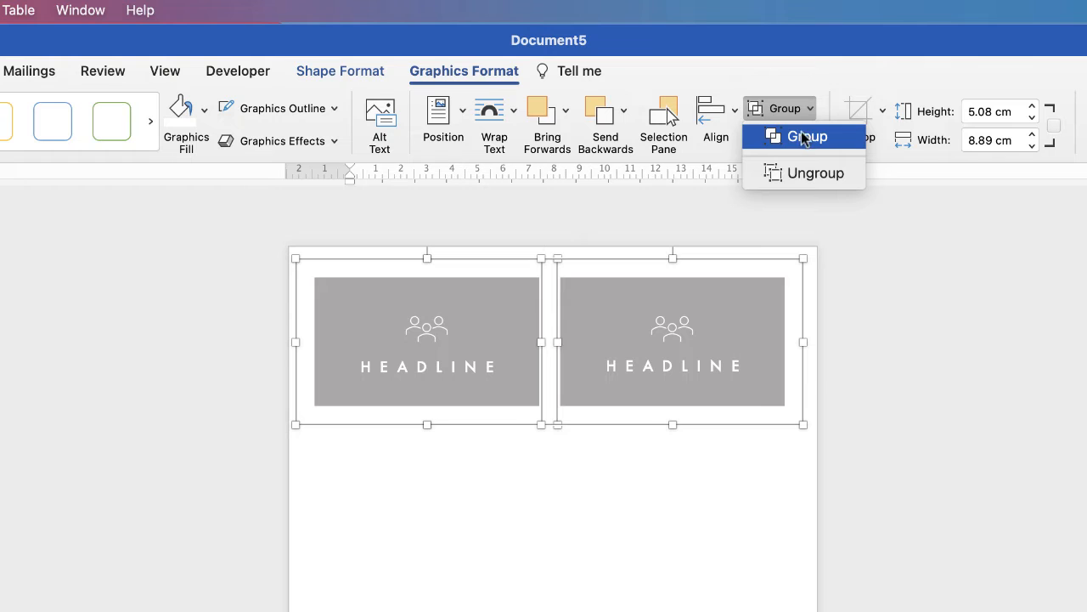
left_click(801, 139)
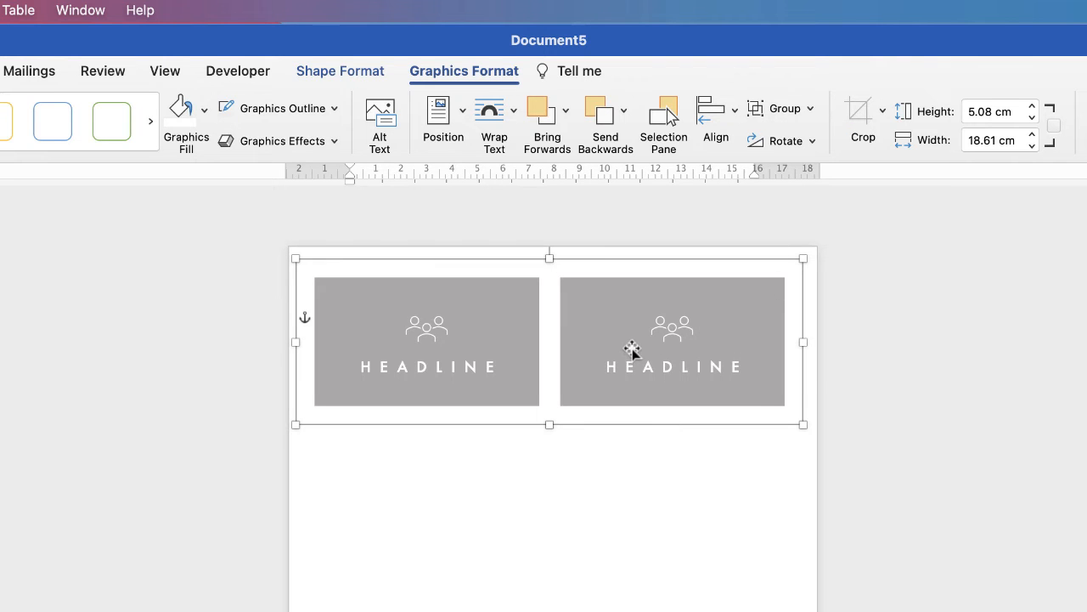
Step: Centre the two-card group on the page and drag a copy beneath it as a second row
mouse_move(631, 348)
left_mouse_down()
mouse_move(581, 382)
mouse_move(757, 340)
mouse_move(616, 393)
mouse_move(636, 341)
left_mouse_up()
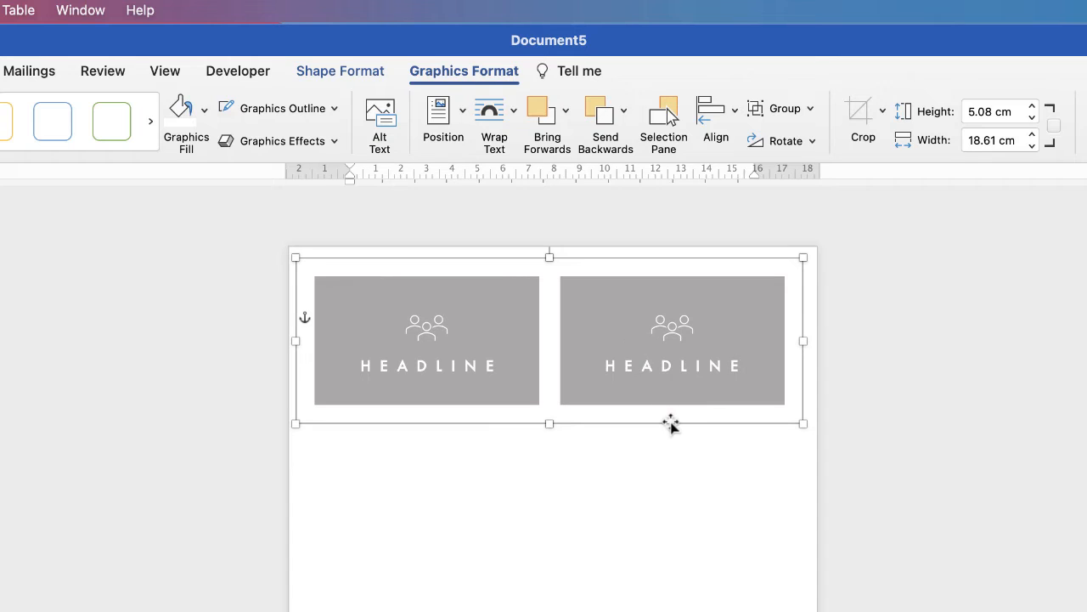
left_click(736, 113)
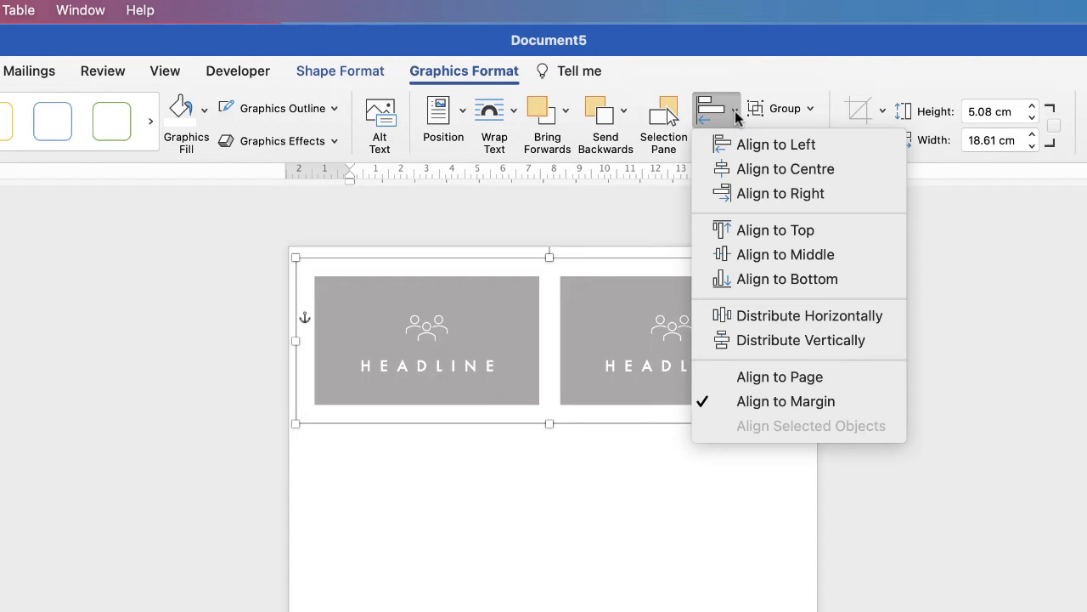
left_click(751, 173)
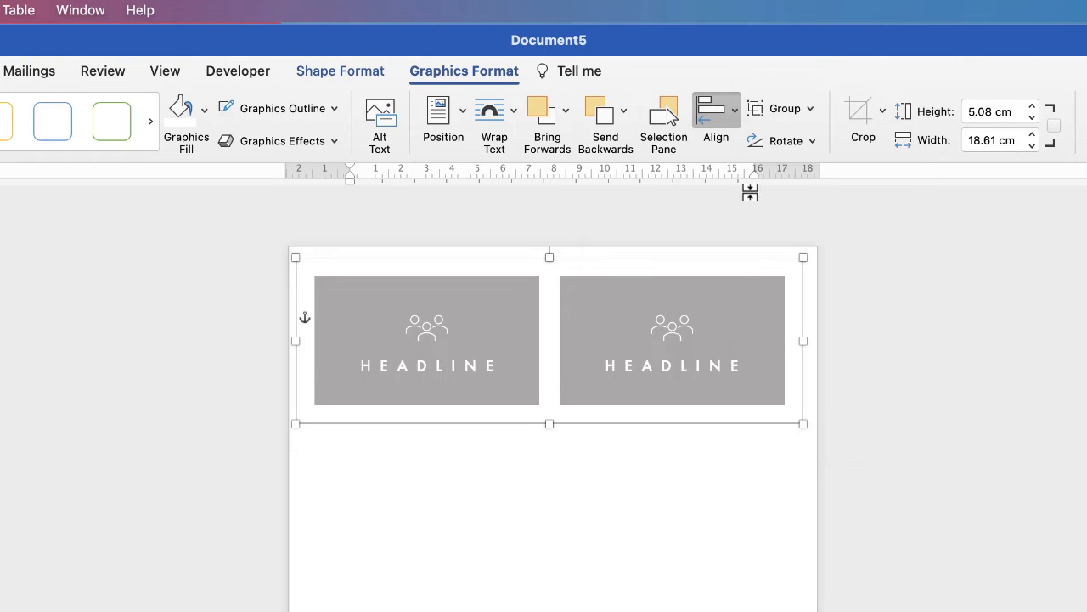
left_click(736, 119)
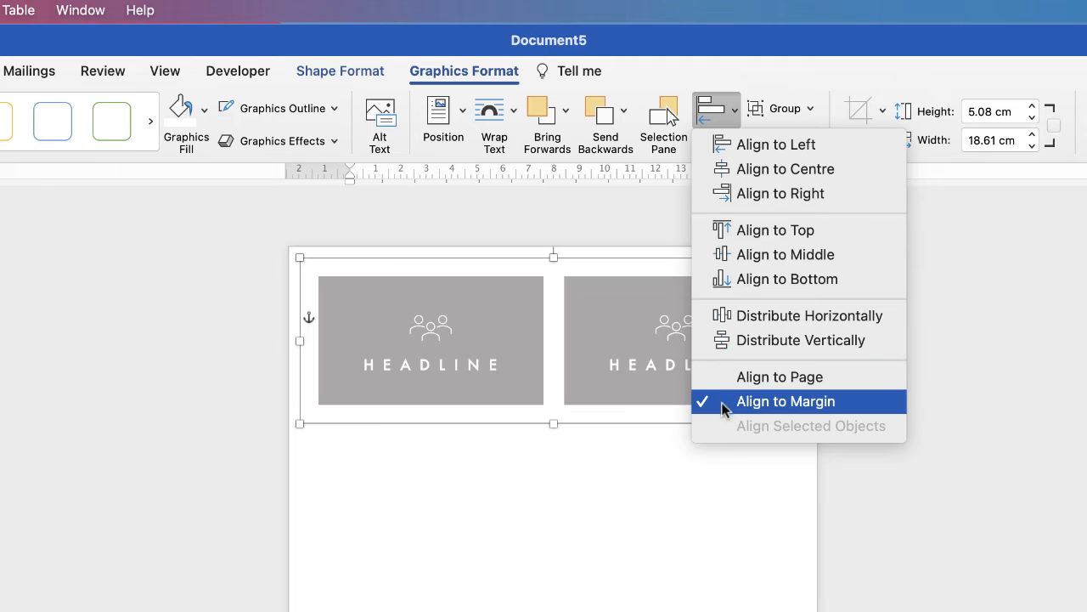
left_click(736, 115)
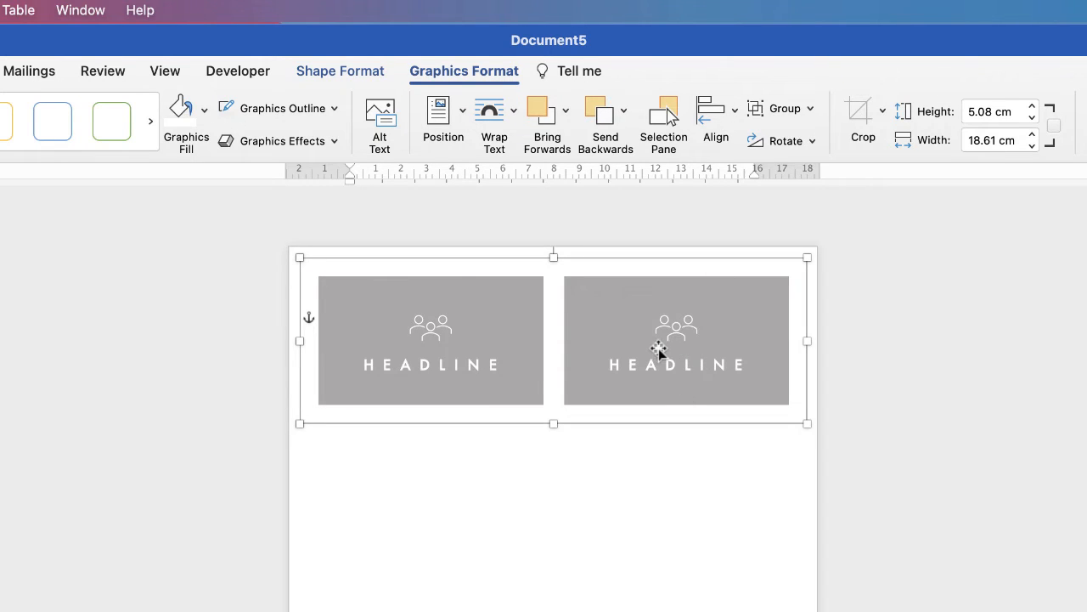
left_click_drag(655, 345, 659, 489)
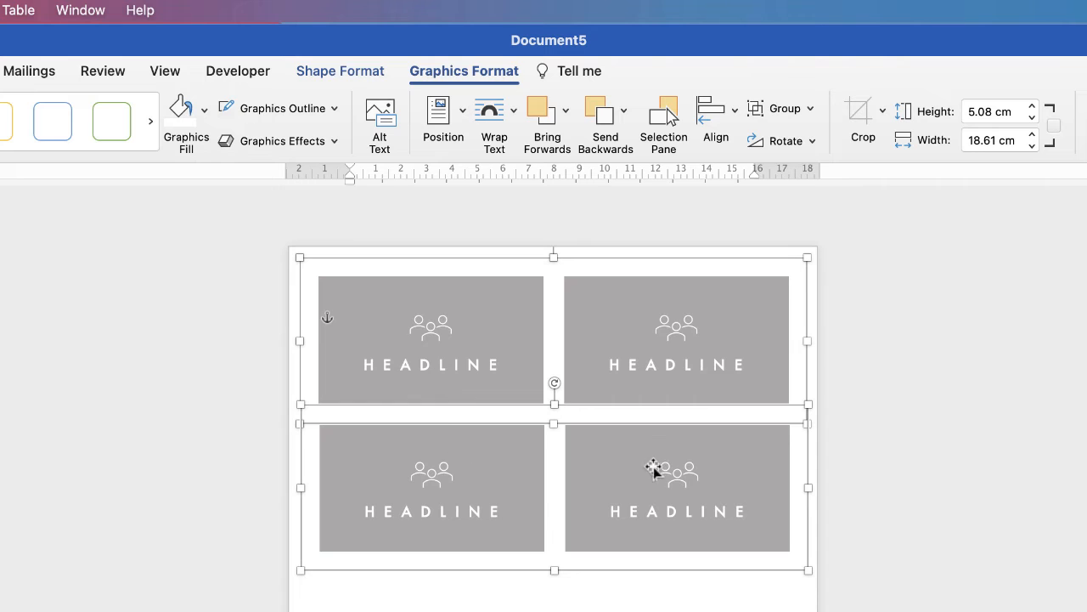
left_click(736, 112)
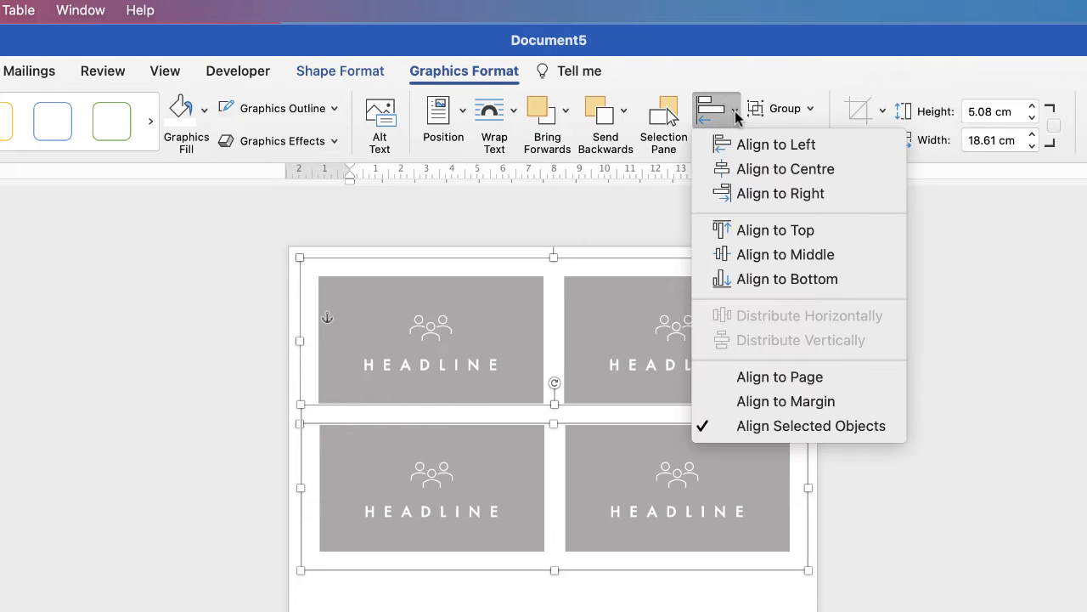
Step: Group the two rows into a centred four-card block and place a centred copy beneath it
left_click(742, 171)
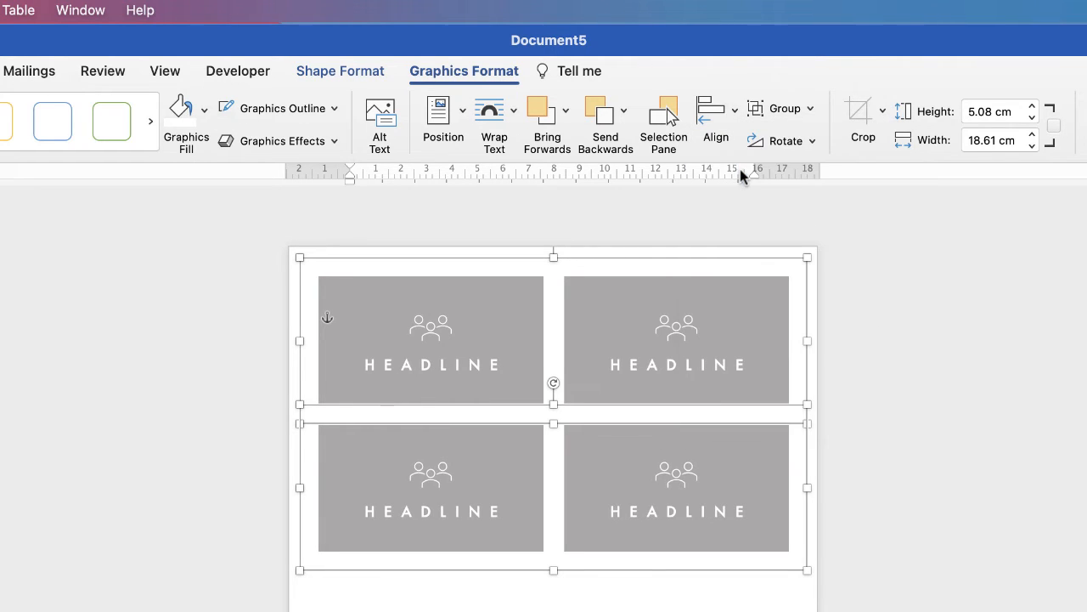
left_click(779, 114)
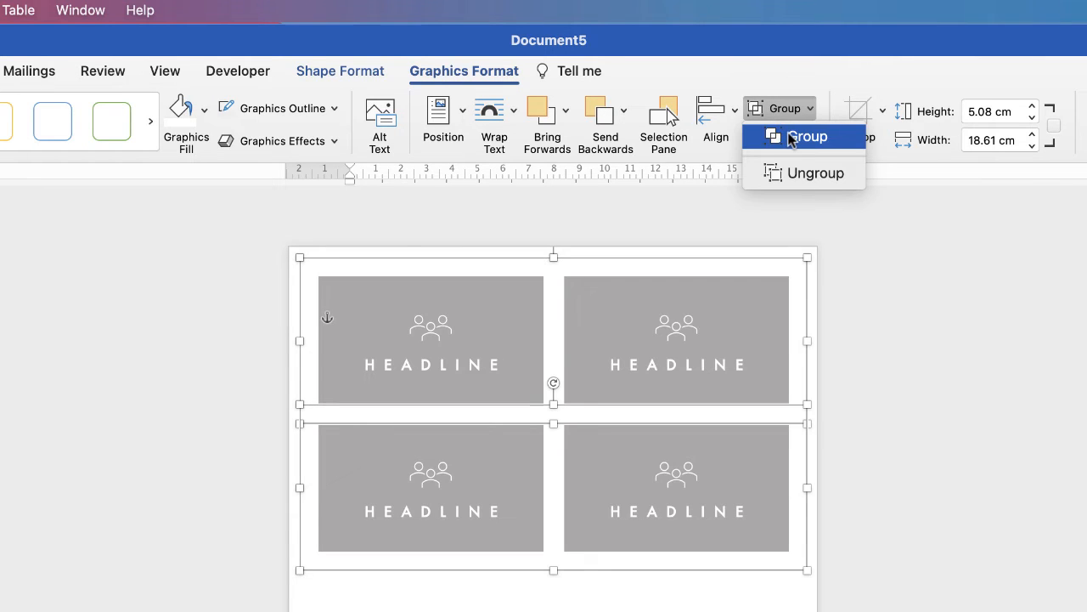
left_click(791, 139)
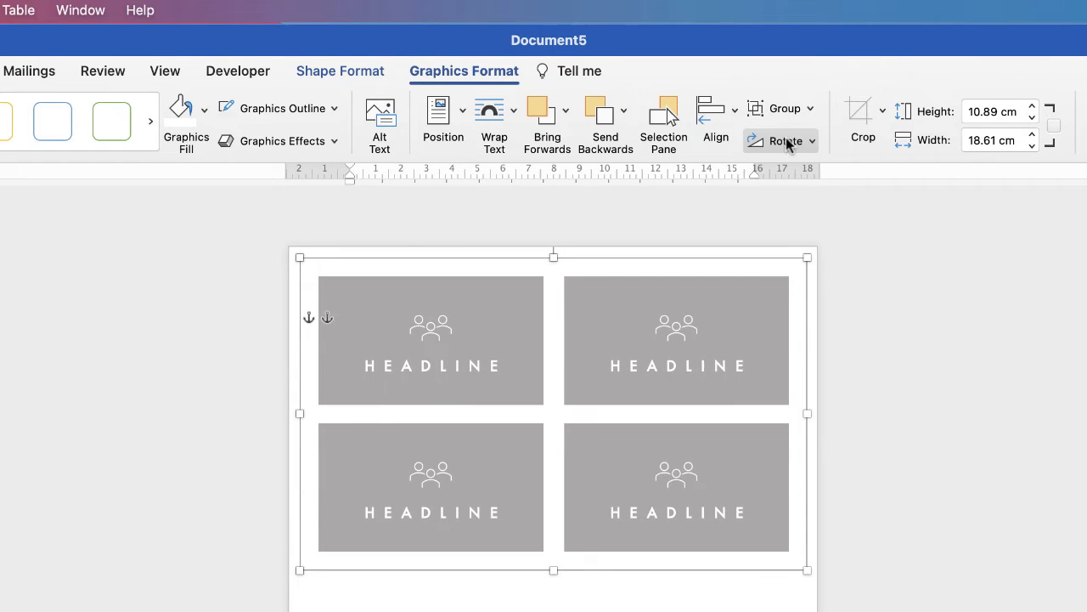
left_click(736, 116)
left_click(731, 168)
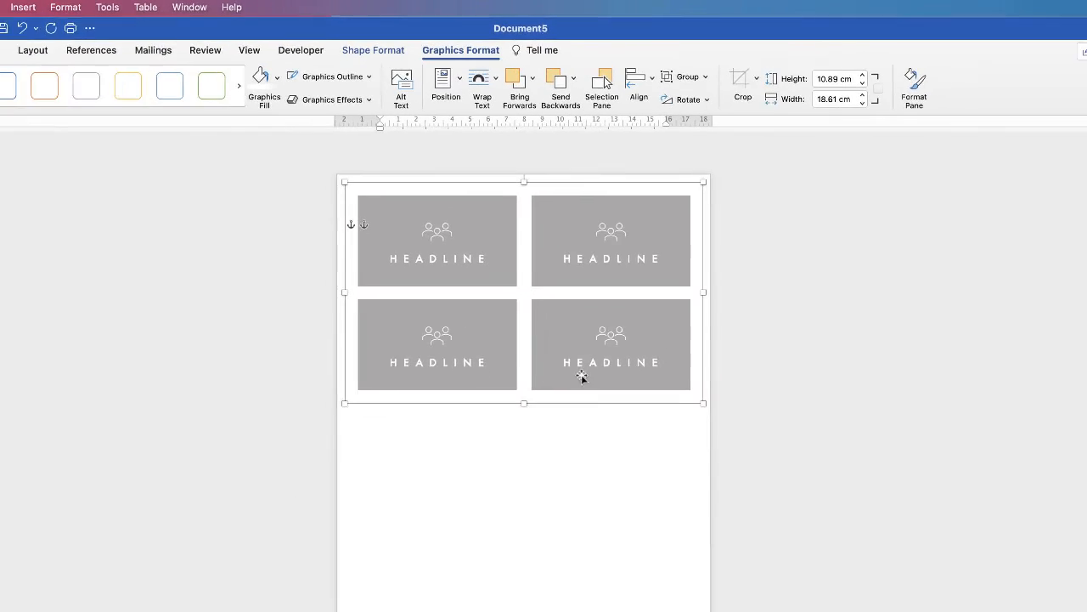
left_click_drag(567, 310, 570, 493)
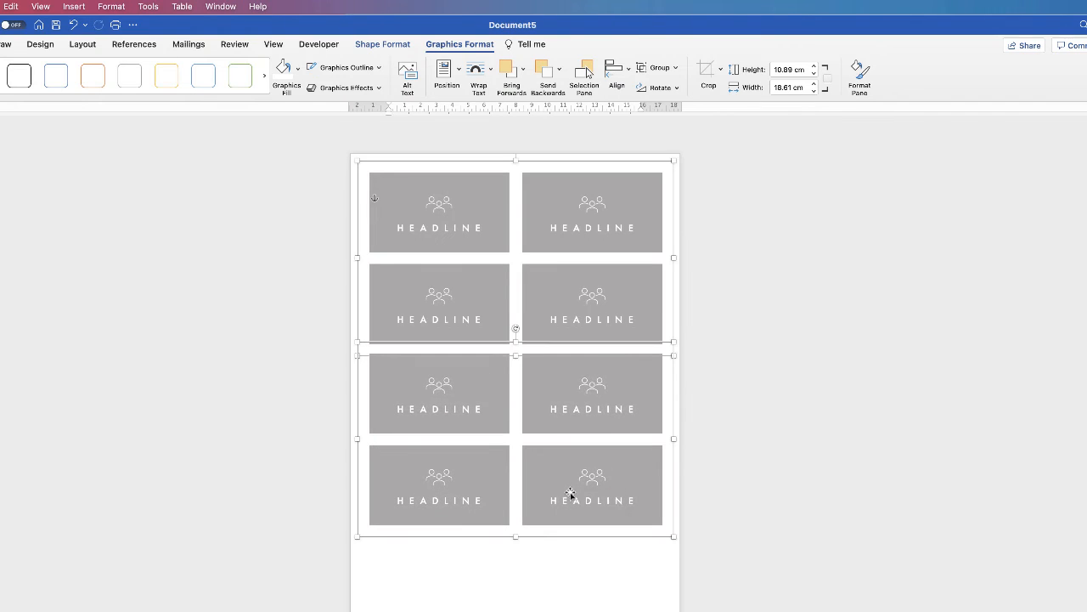
left_click(630, 75)
left_click(633, 106)
Step: Ungroup the bottom block into its two rows and select the bottom row
left_click(575, 555)
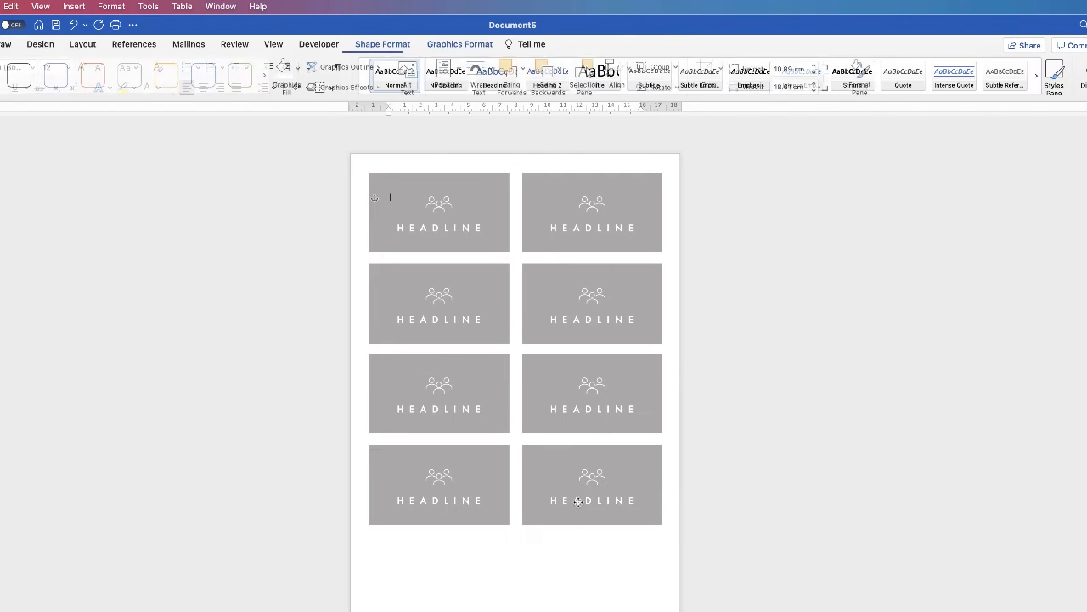
left_click(599, 435)
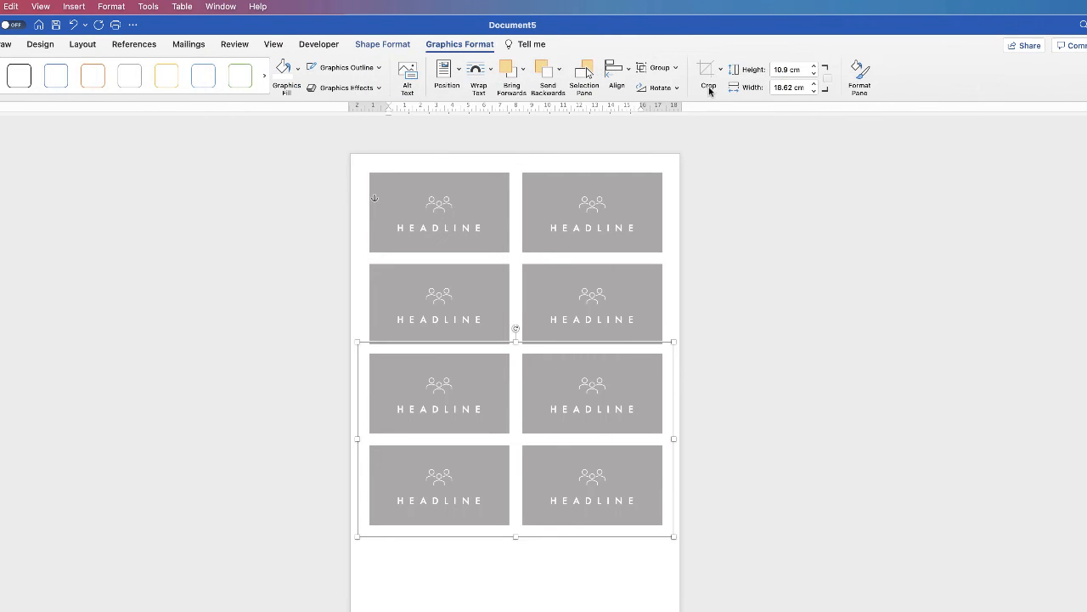
left_click(677, 68)
left_click(676, 107)
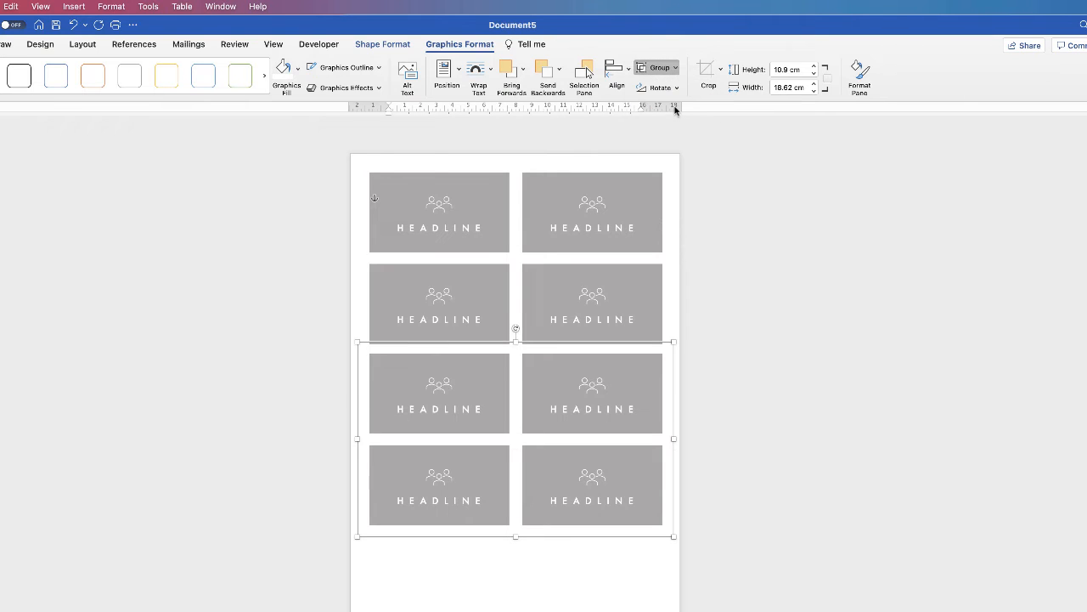
left_click(493, 585)
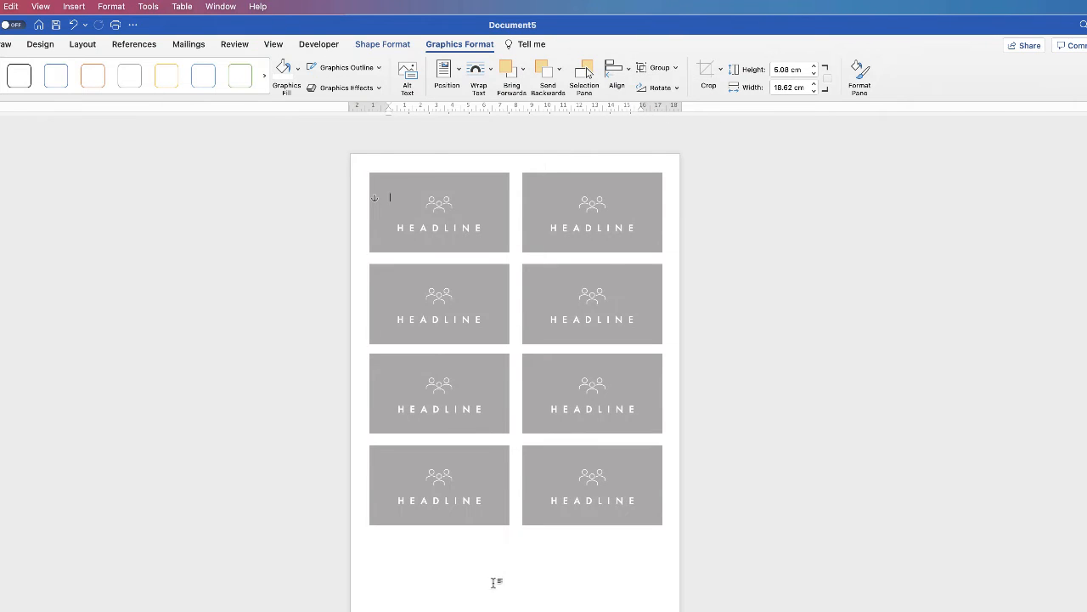
left_click(554, 497)
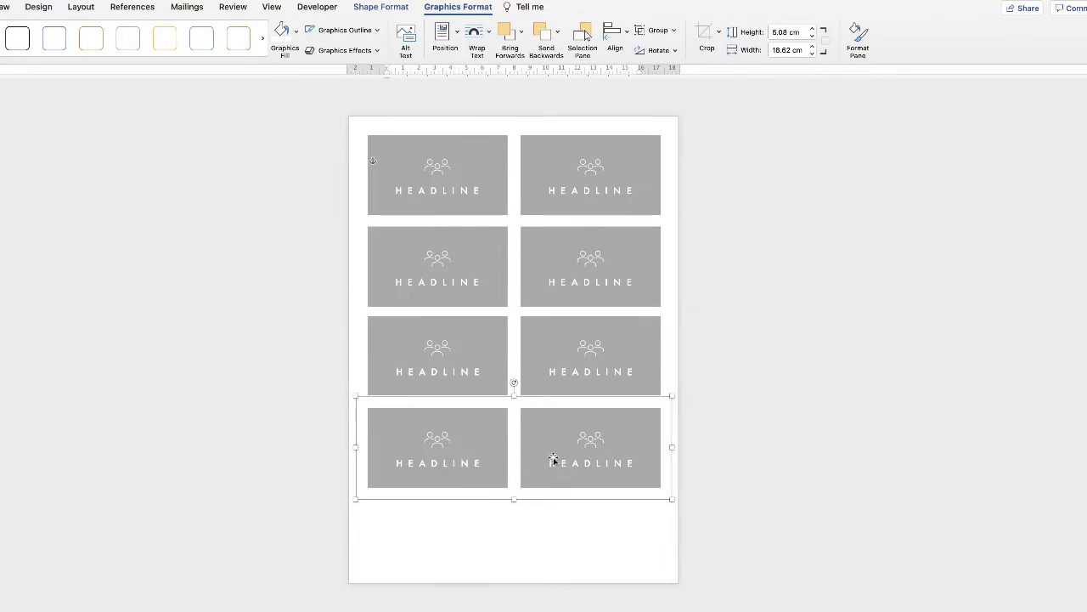
Step: Copy the bottom row down as a fifth row, then select all five rows and centre them horizontally
left_click_drag(554, 449, 554, 533)
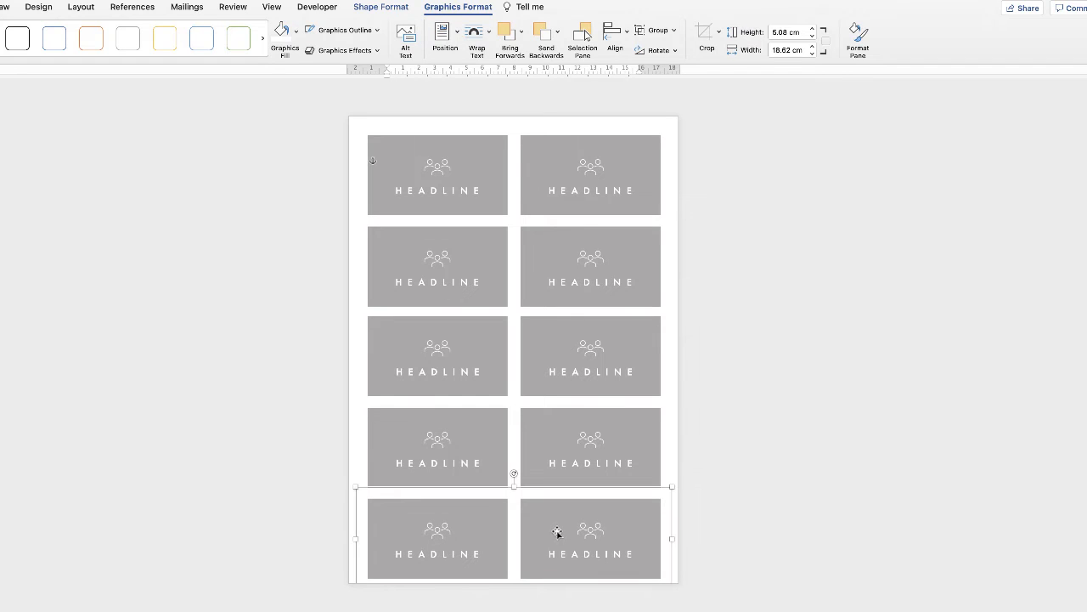
left_click(559, 439)
left_click(567, 341)
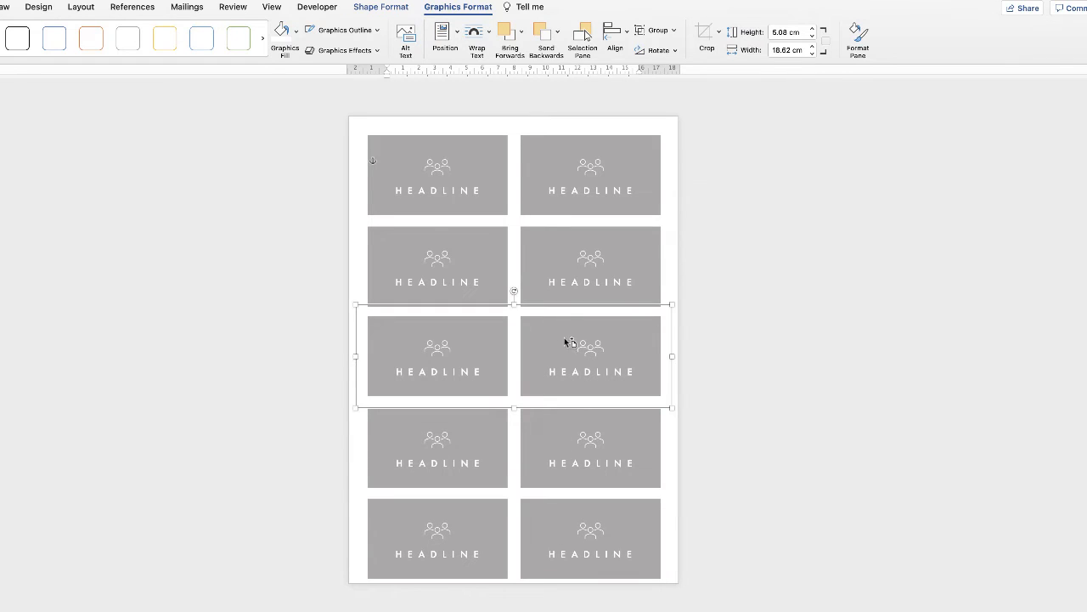
left_click(550, 532, "shift")
left_click(559, 449, "shift")
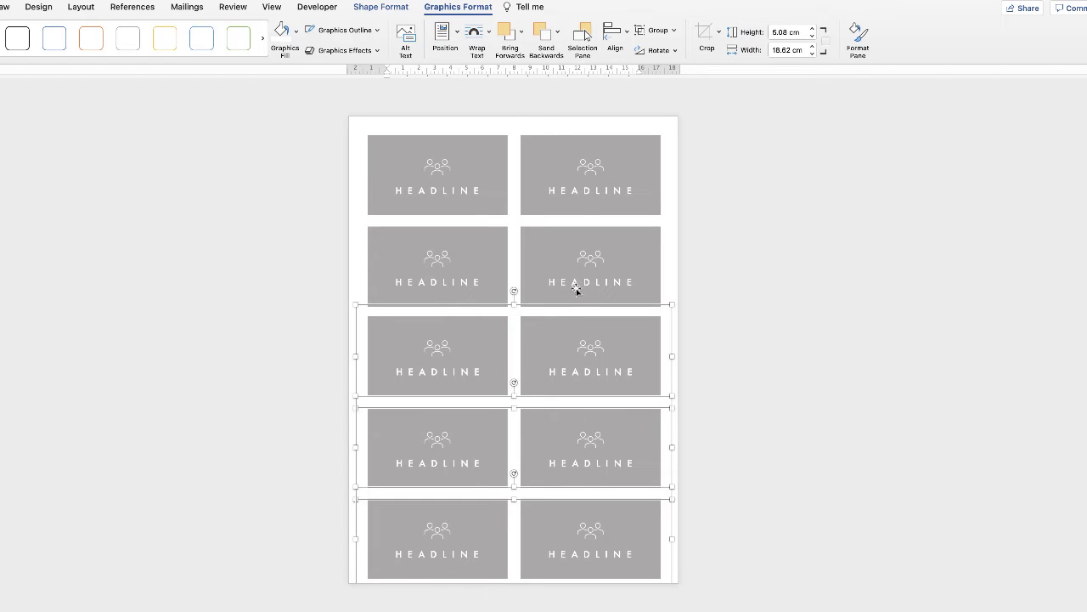
left_click(576, 289, "shift")
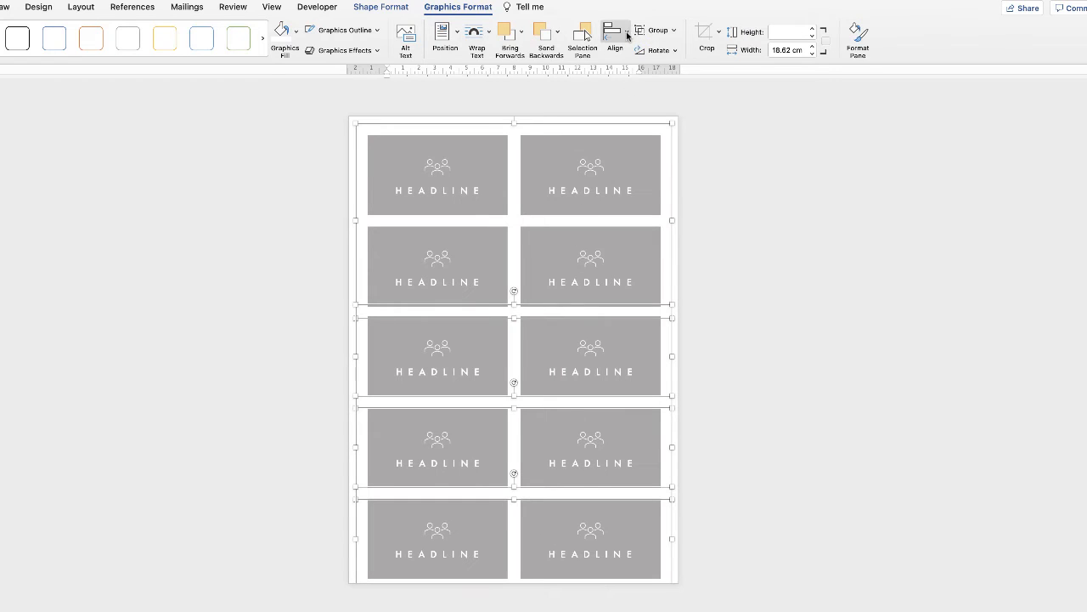
left_click(627, 35)
left_click(637, 68)
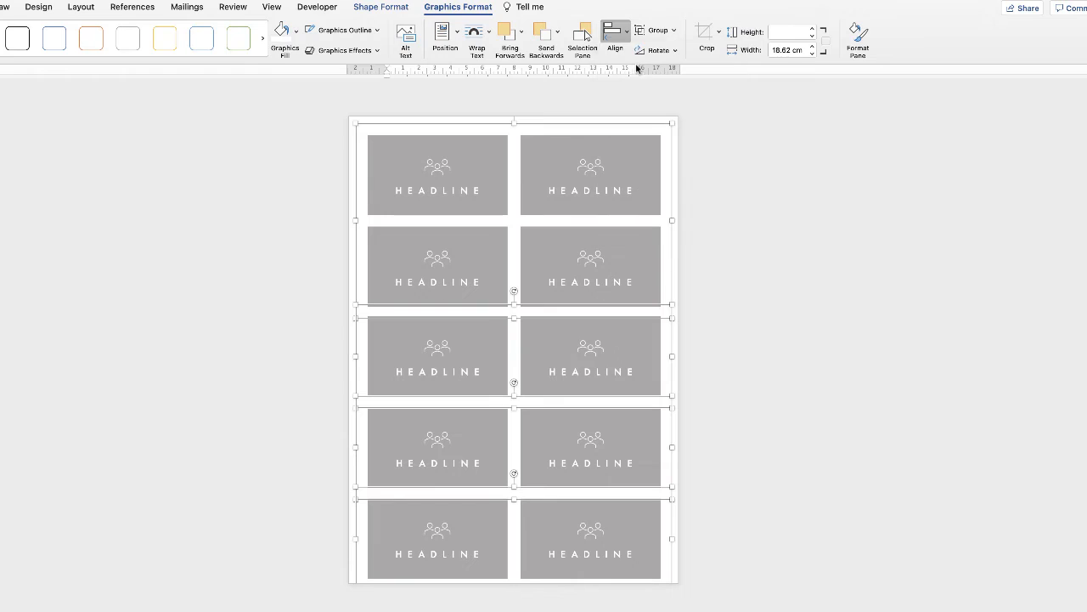
Step: Group all ten cards and centre the group horizontally and vertically on the page
left_click(675, 31)
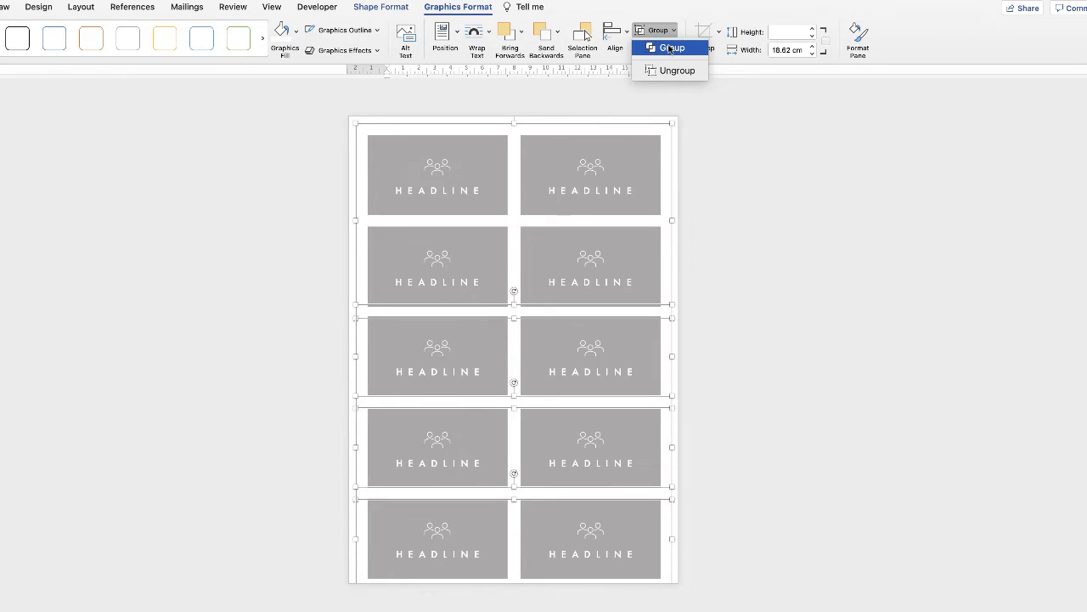
left_click(670, 49)
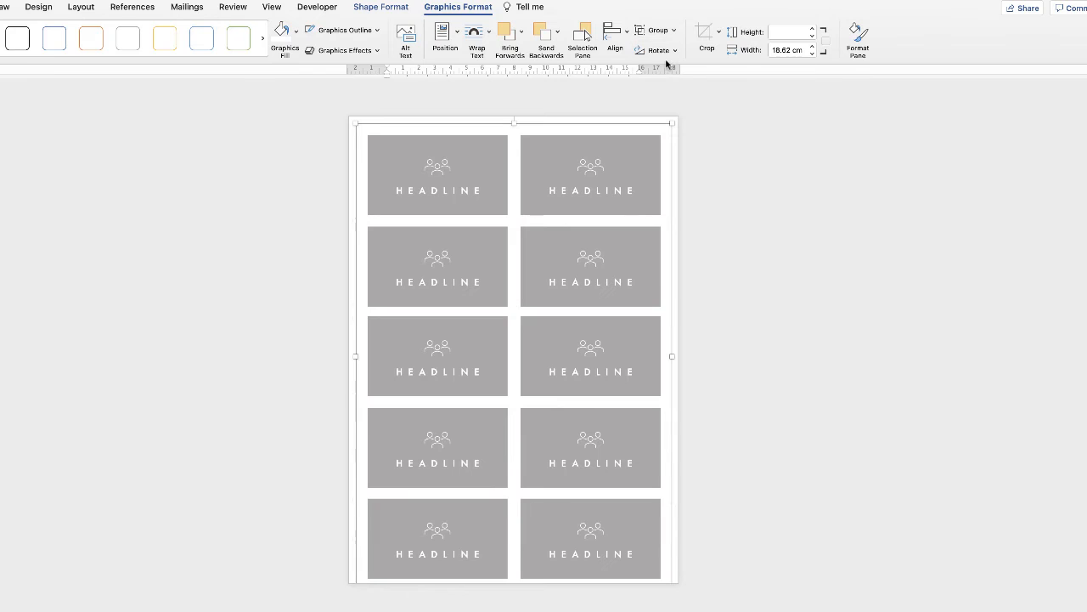
left_click(627, 34)
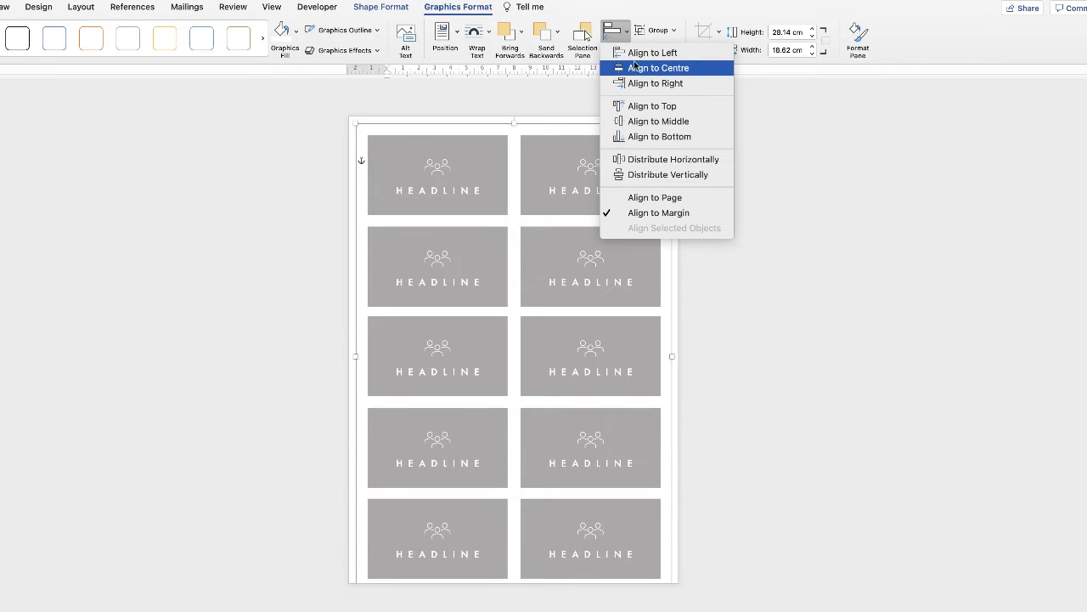
left_click(639, 68)
left_click(627, 34)
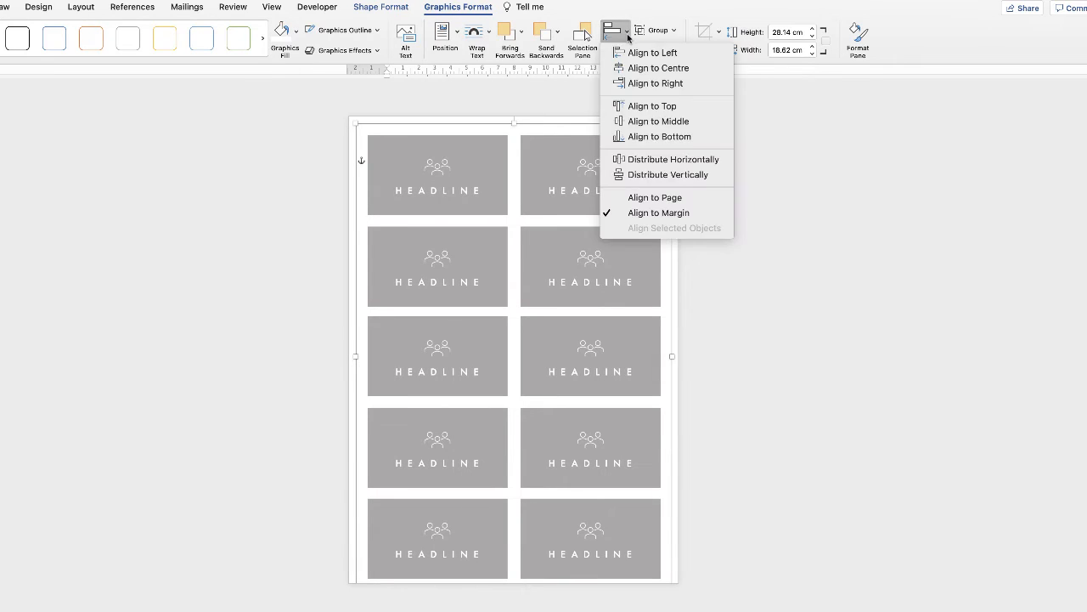
left_click(643, 122)
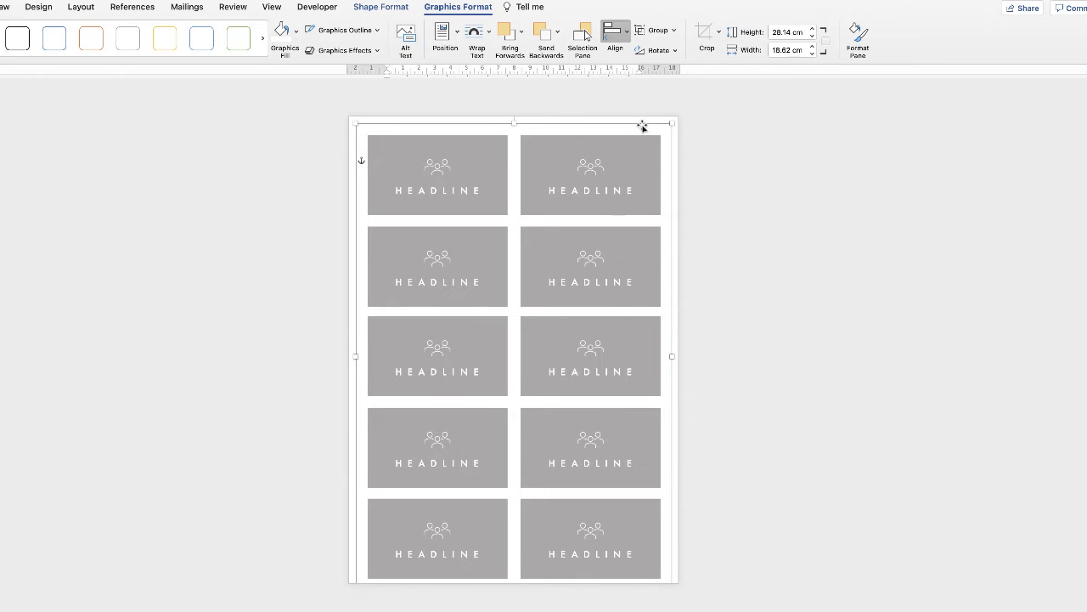
Step: Ungroup the card sheet twice so every card stands alone
left_click(704, 240)
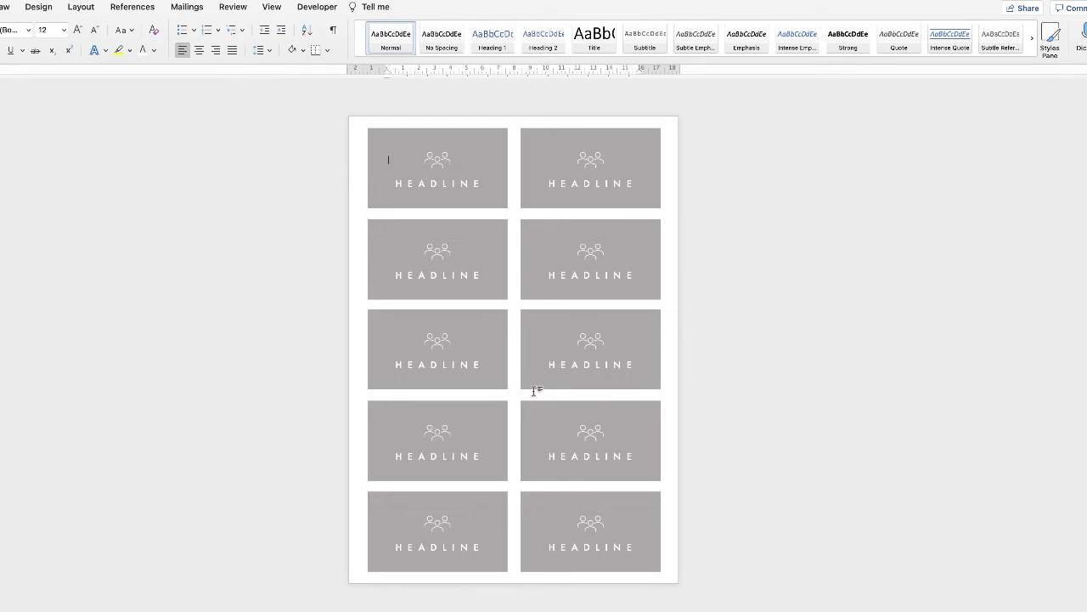
left_click(542, 514)
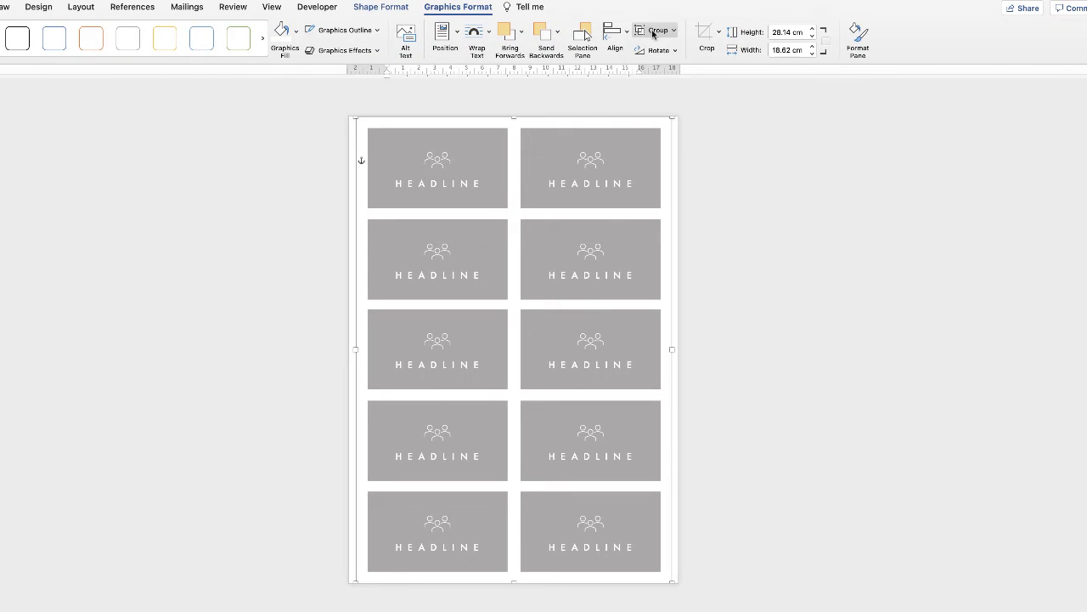
left_click(656, 31)
left_click(653, 70)
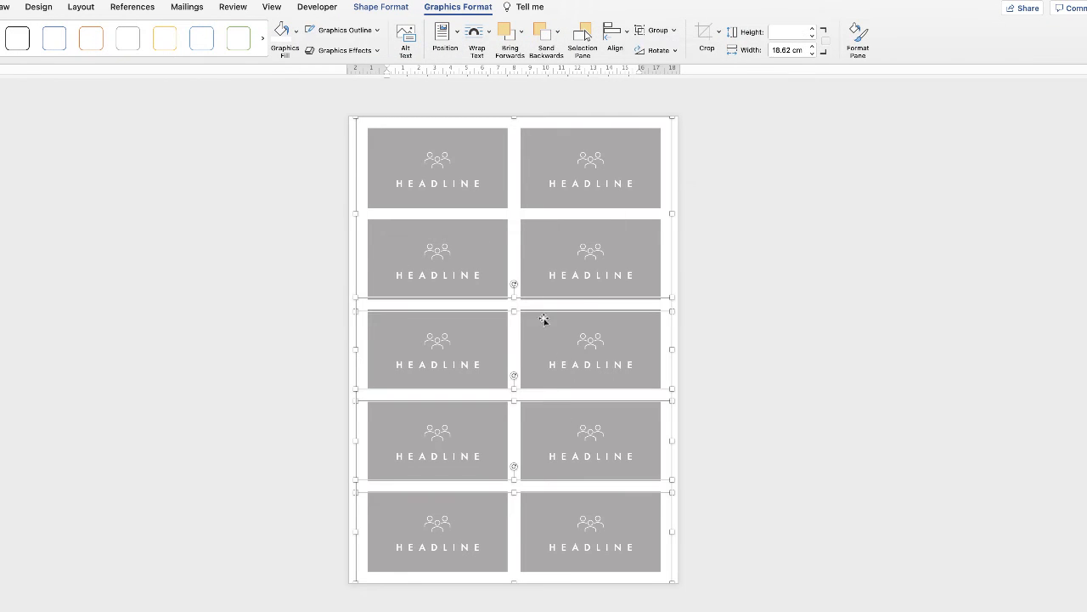
left_click(656, 31)
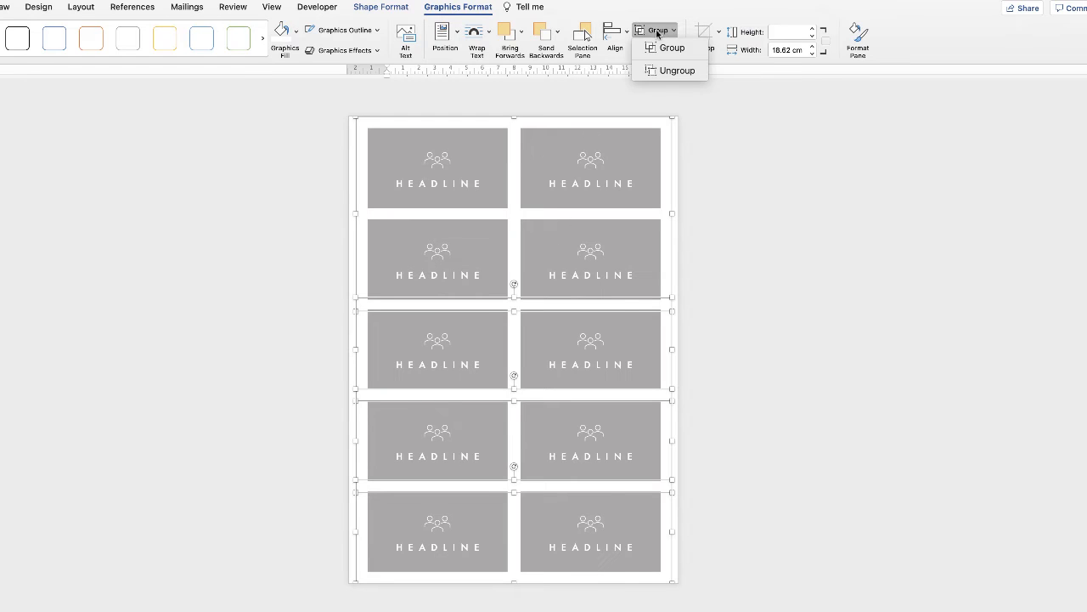
left_click(660, 70)
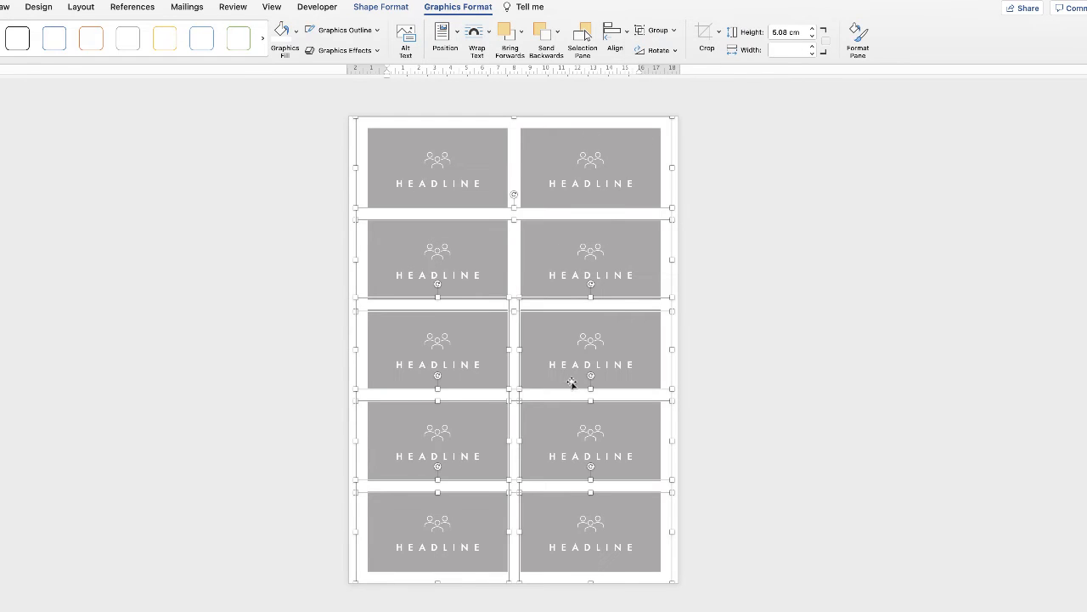
Step: Group the two cards of the bottom, fourth and third rows into one pair per row
left_click(553, 524)
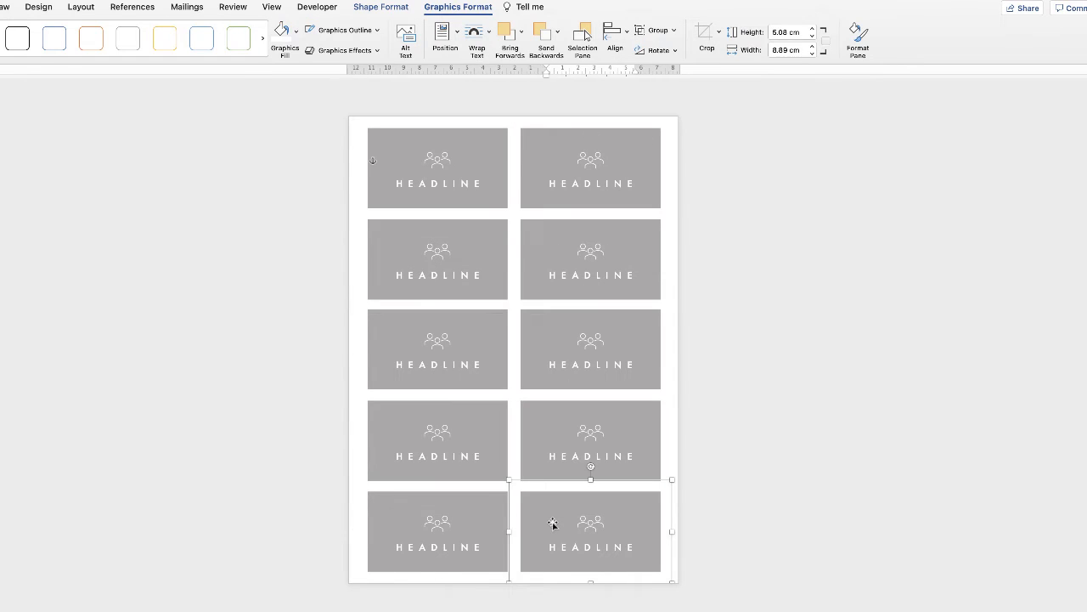
left_click(478, 522, "shift")
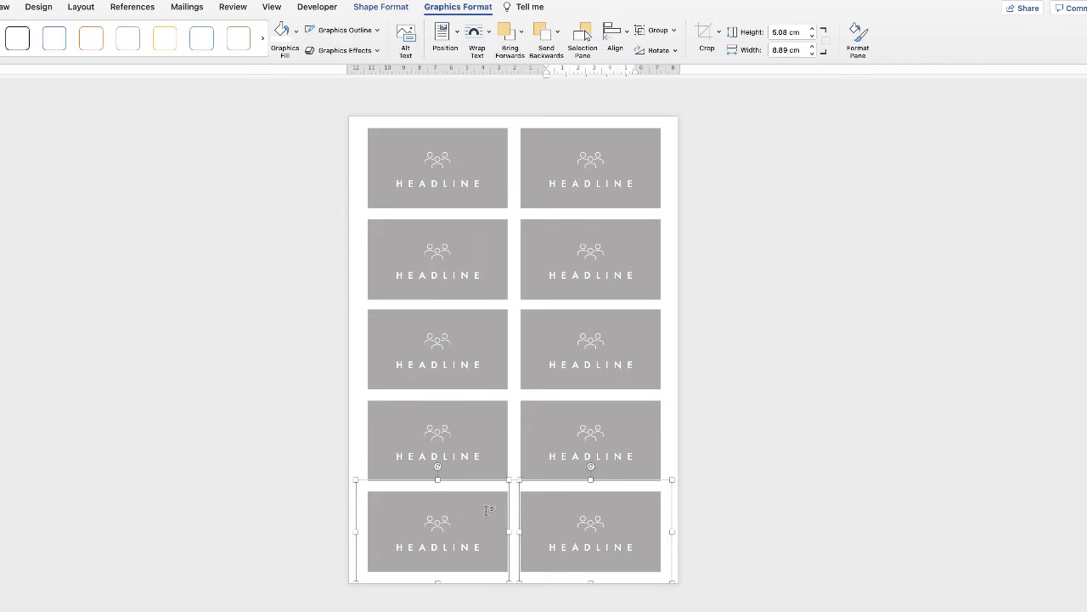
left_click(655, 31)
left_click(658, 49)
left_click(543, 463)
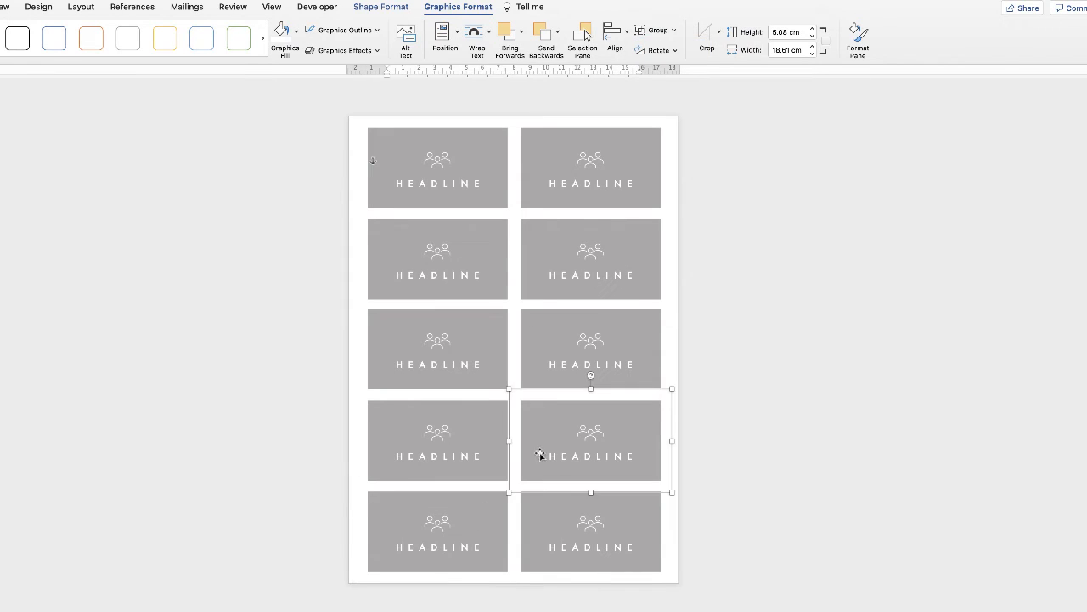
left_click(477, 442, "shift")
left_click(656, 31)
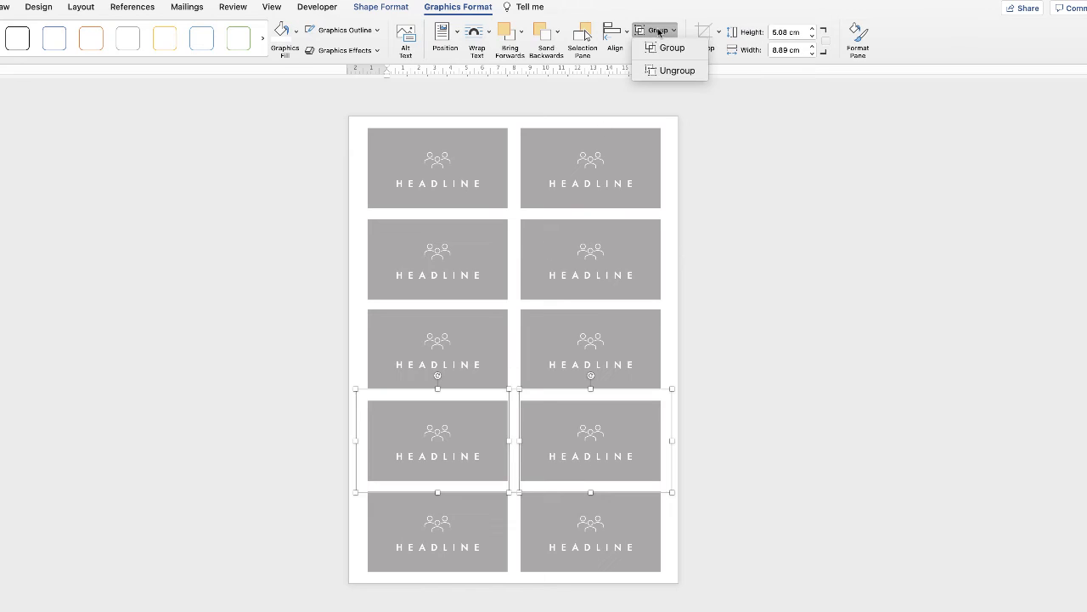
left_click(661, 47)
left_click(534, 350)
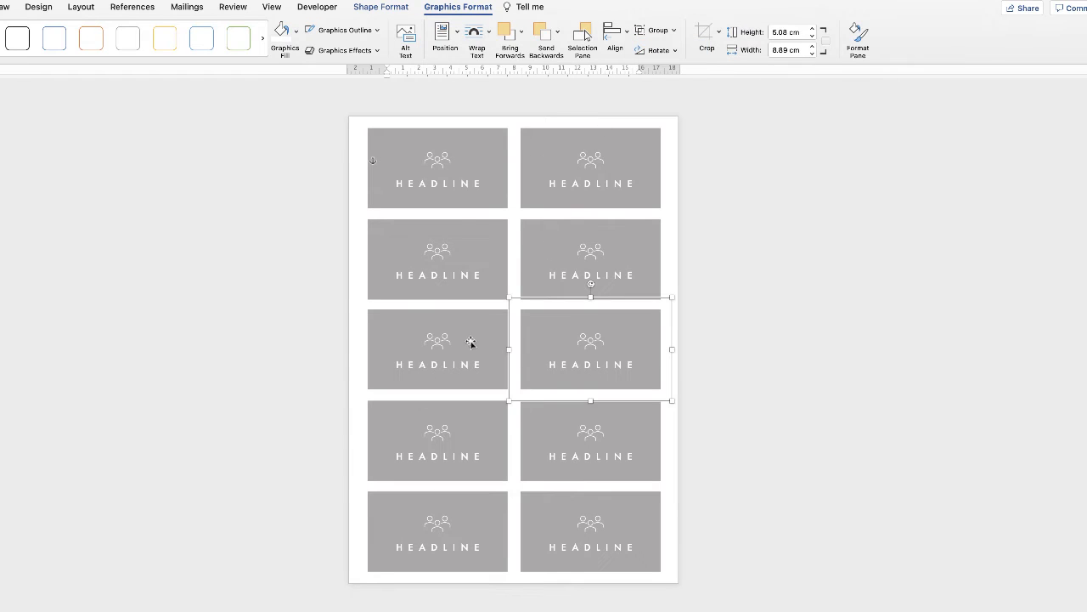
left_click(471, 342, "shift")
left_click(656, 30)
left_click(662, 47)
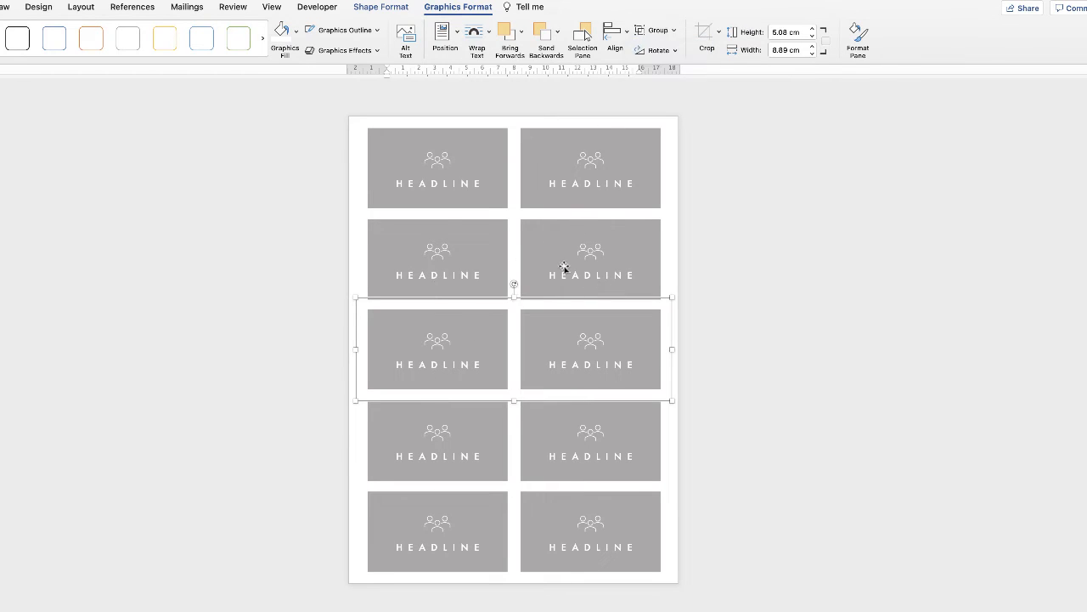
Step: Select the top row of cards
left_click(548, 254)
left_click(485, 219)
left_click(565, 181)
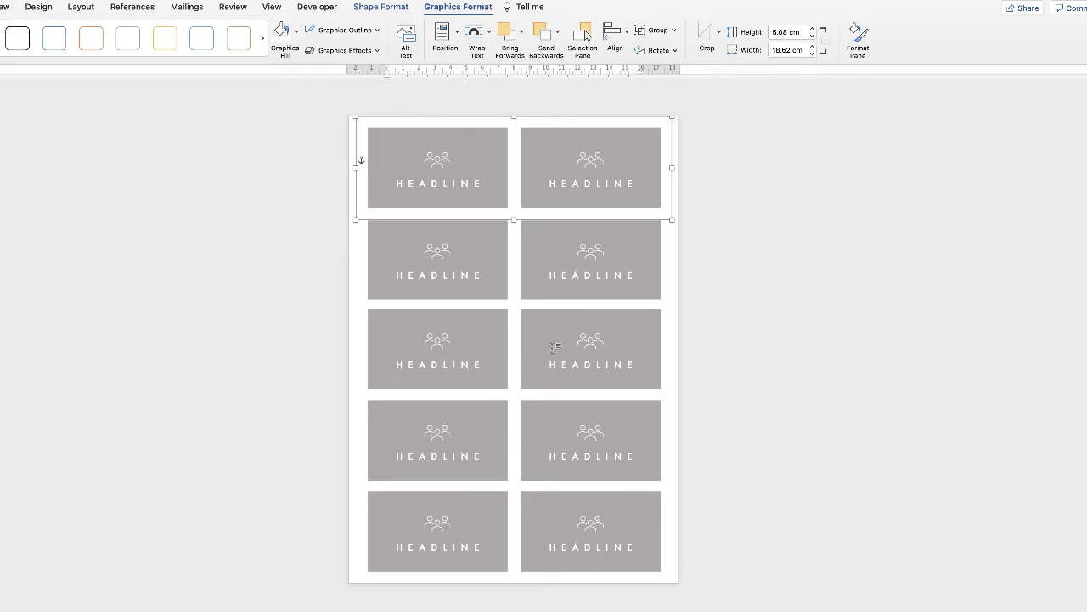
Step: Select all five row groups and distribute them evenly down the page
left_click(563, 268, "shift")
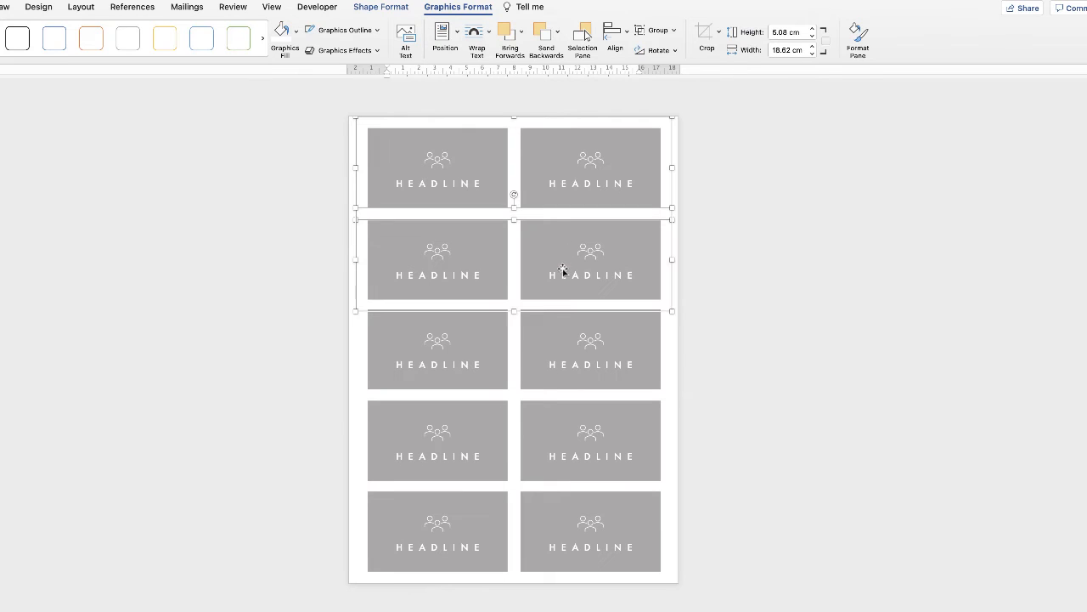
left_click(566, 344, "shift")
left_click(570, 439, "shift")
left_click(557, 524, "shift")
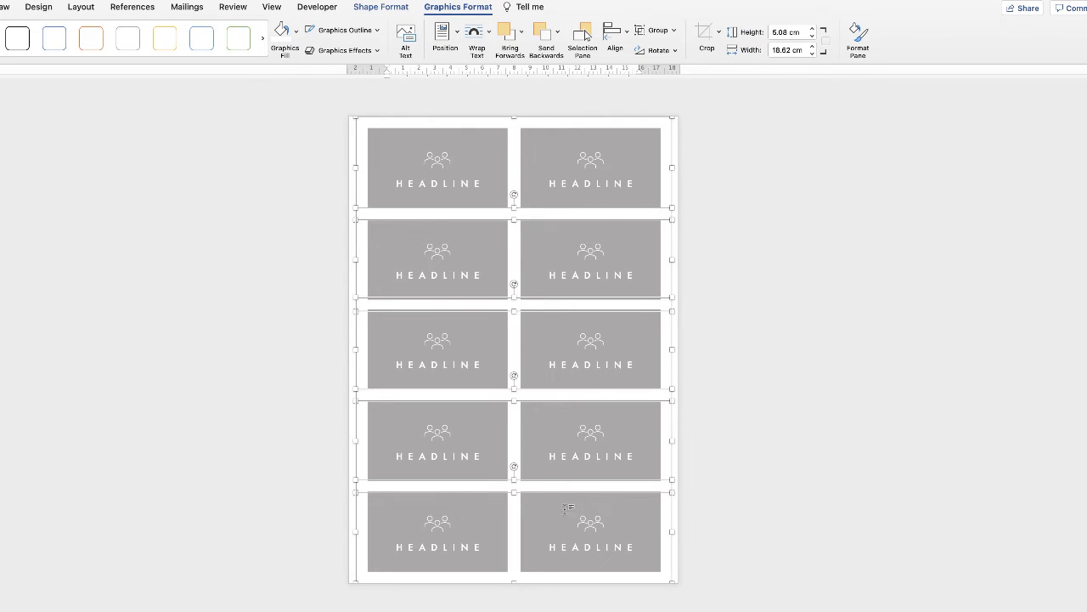
left_click(626, 34)
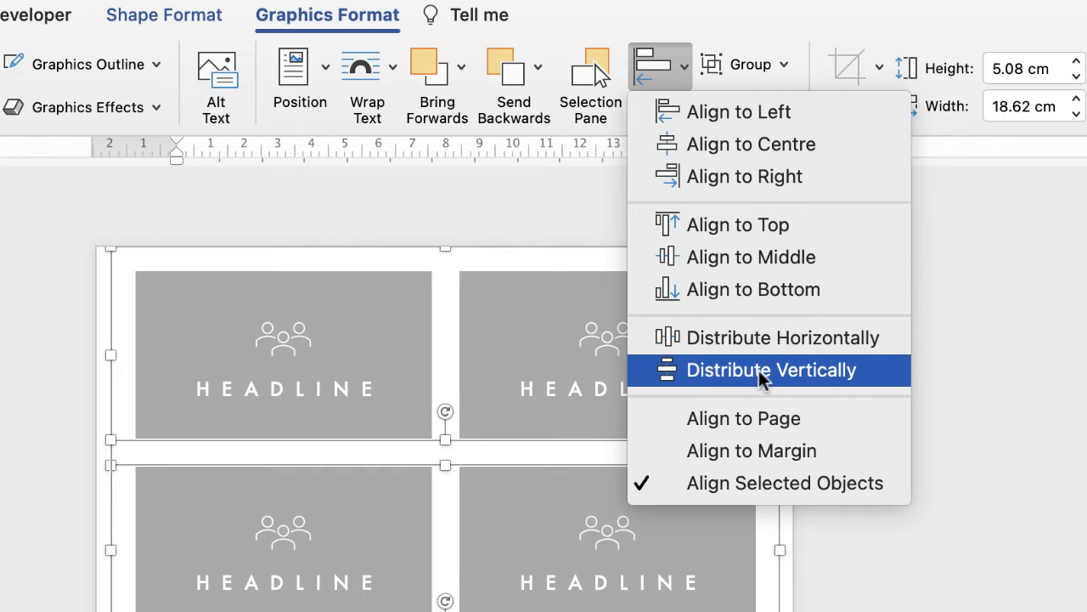
left_click(716, 379)
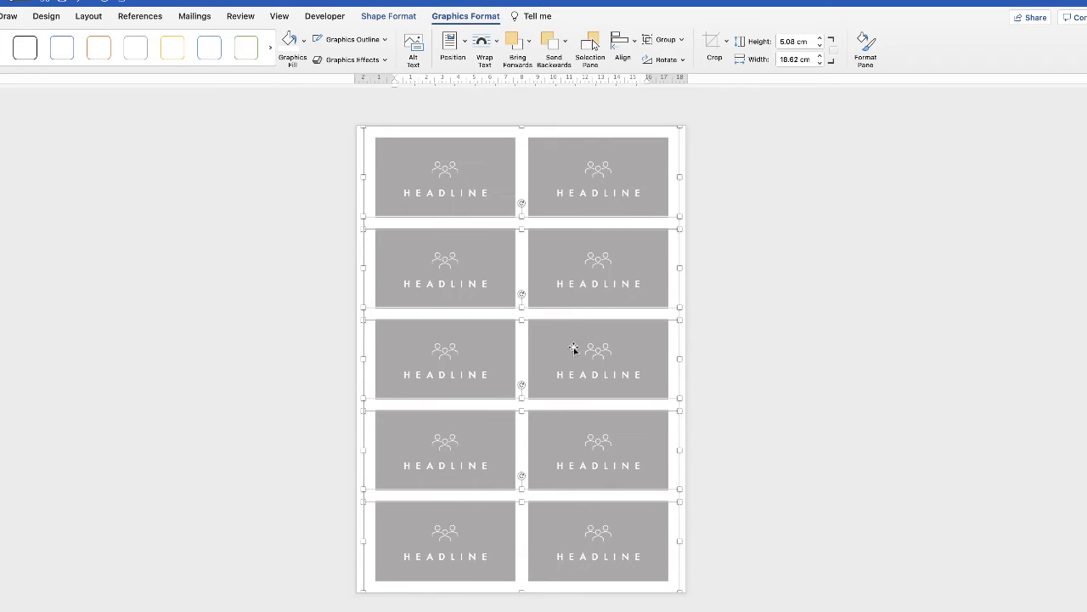
Step: Group the rows into one block, aligned left and centred vertically on the page
left_click(676, 41)
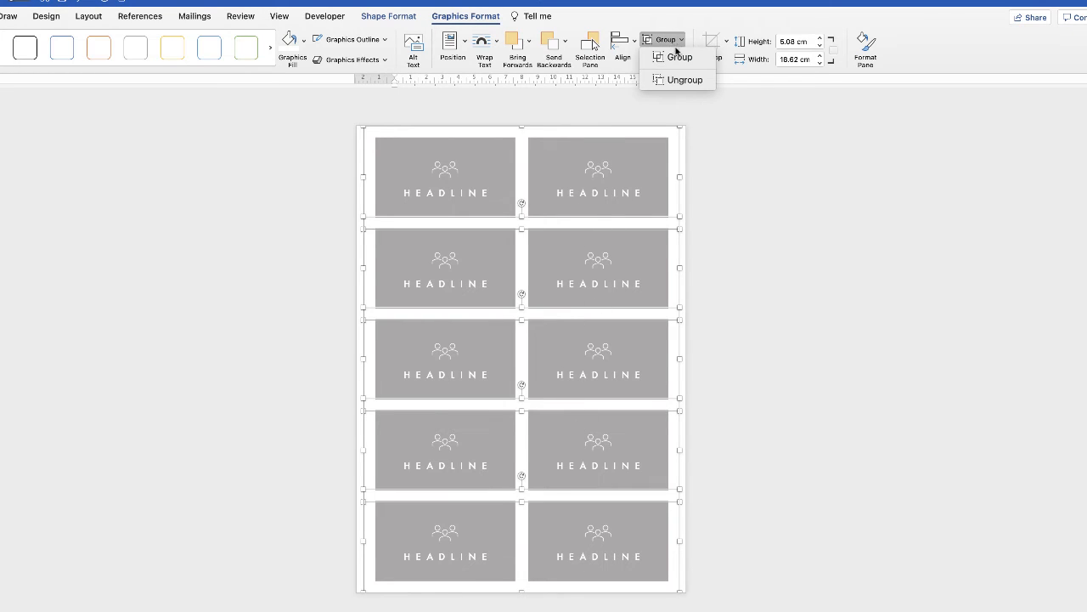
left_click(676, 58)
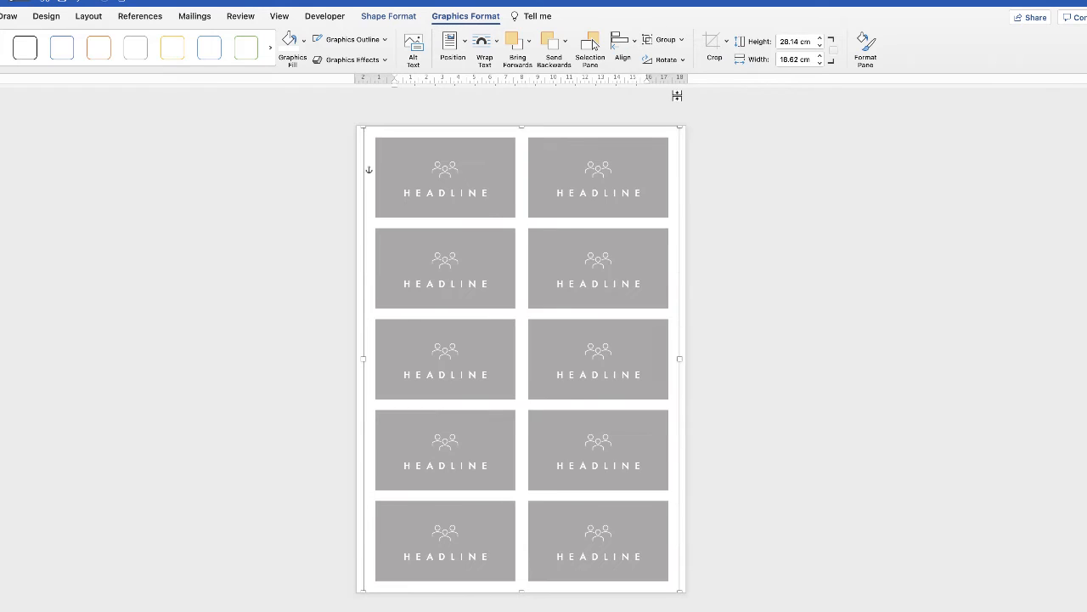
left_click(634, 50)
left_click(643, 62)
left_click(634, 49)
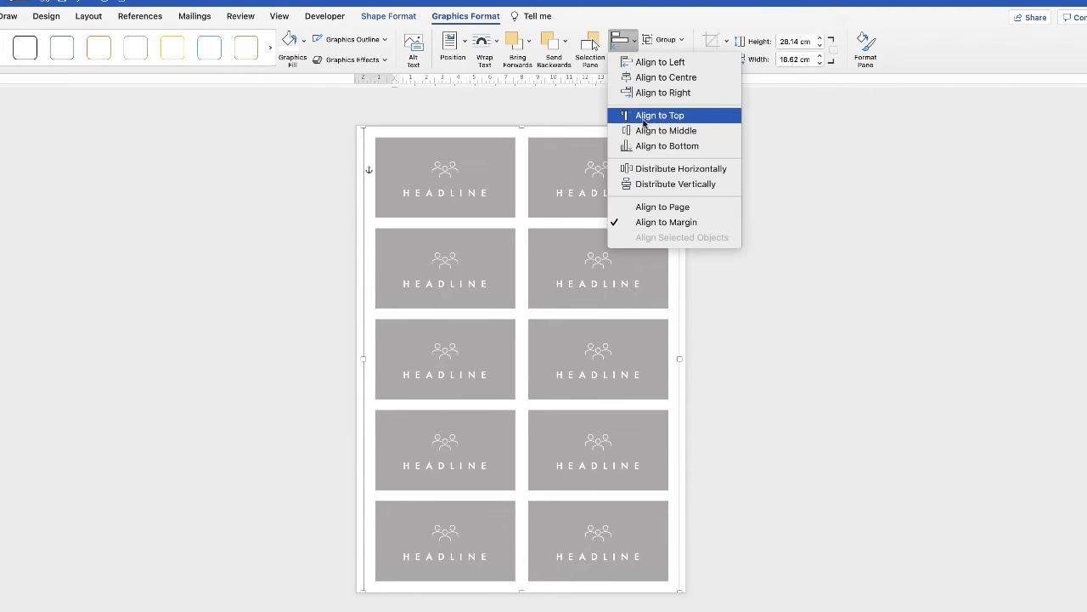
left_click(645, 131)
left_click(695, 195)
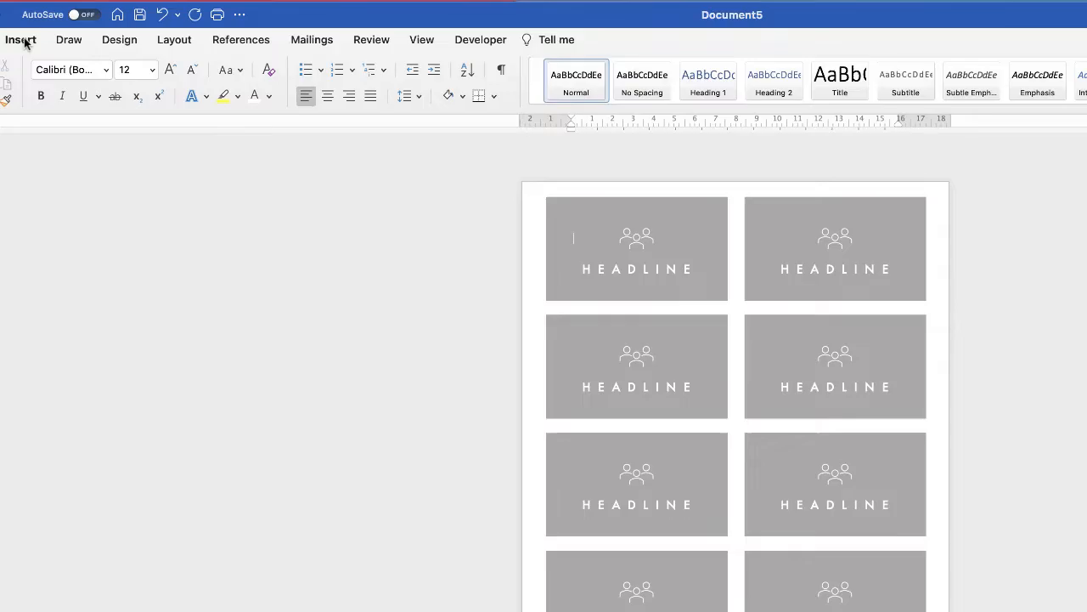
Step: Insert a page break so a blank page precedes the card sheet
left_click(0, 16)
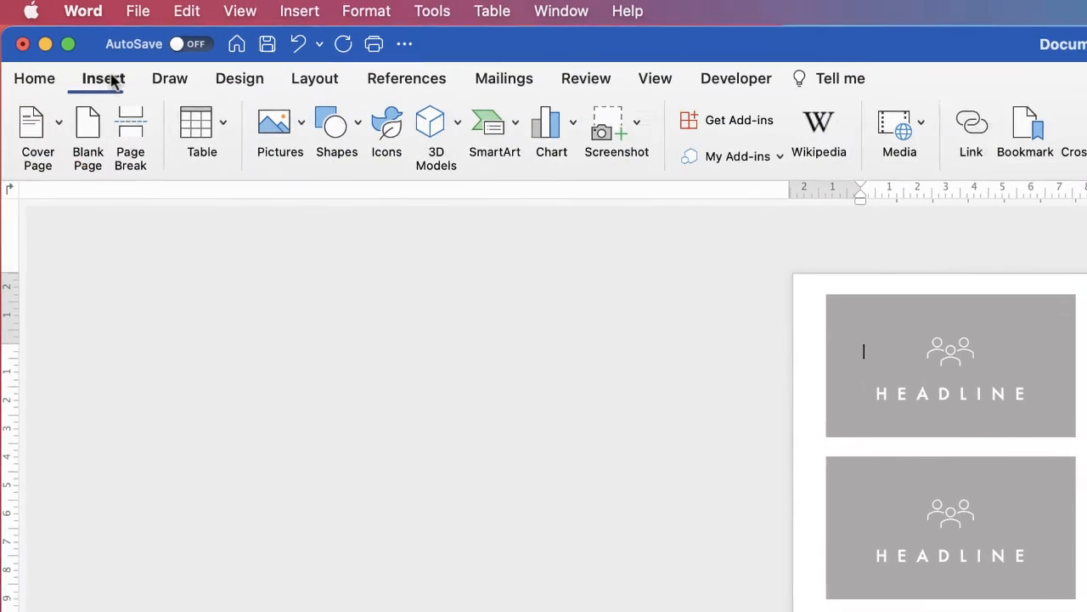
left_click(135, 136)
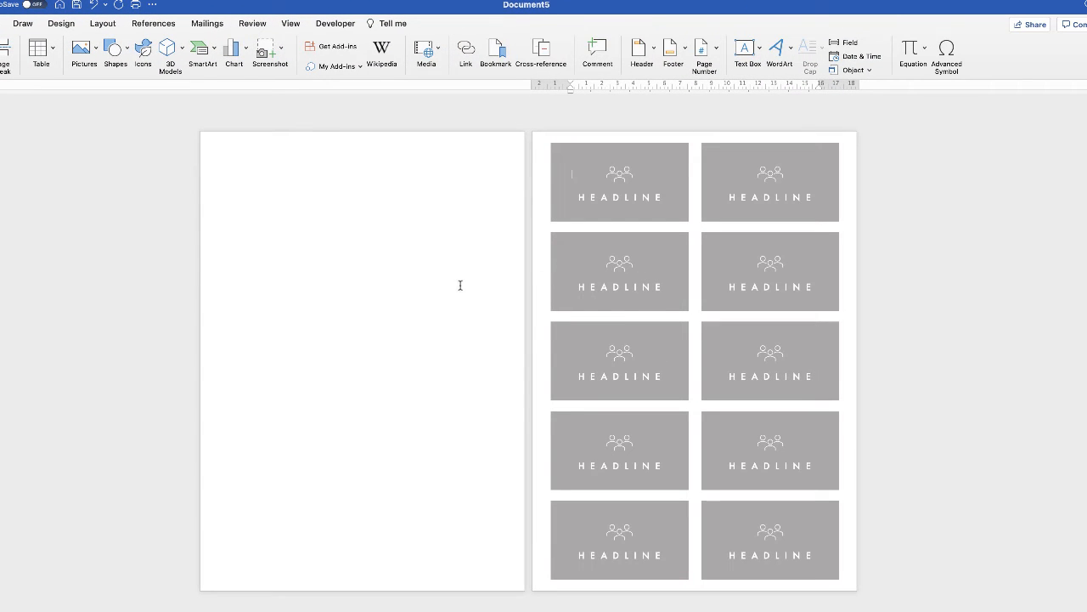
left_click(637, 298)
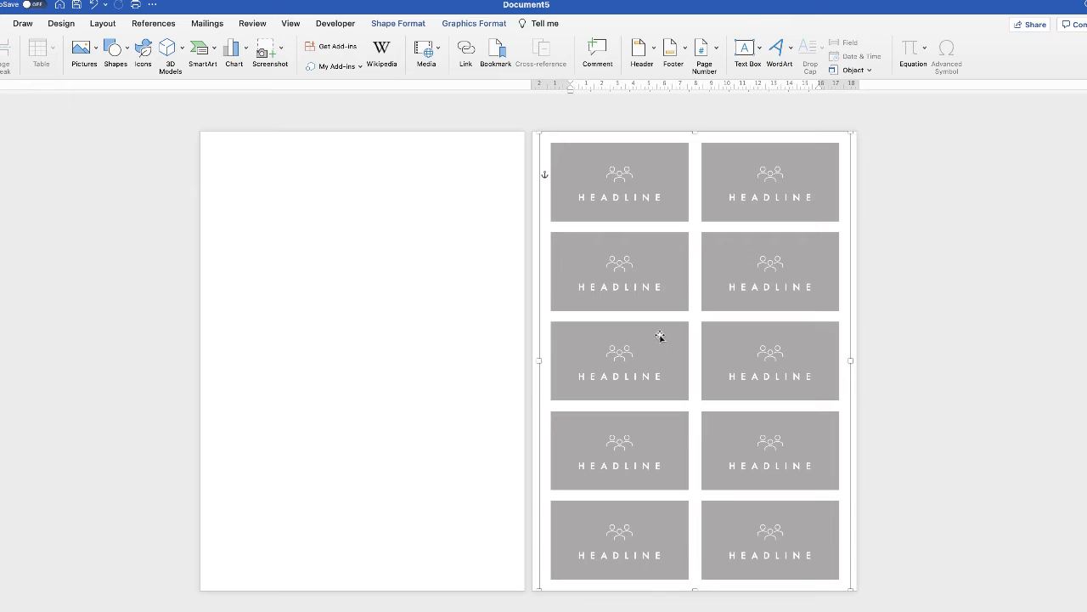
Step: Copy the card grid onto the blank first page and centre it horizontally and vertically
left_click_drag(666, 339, 338, 338)
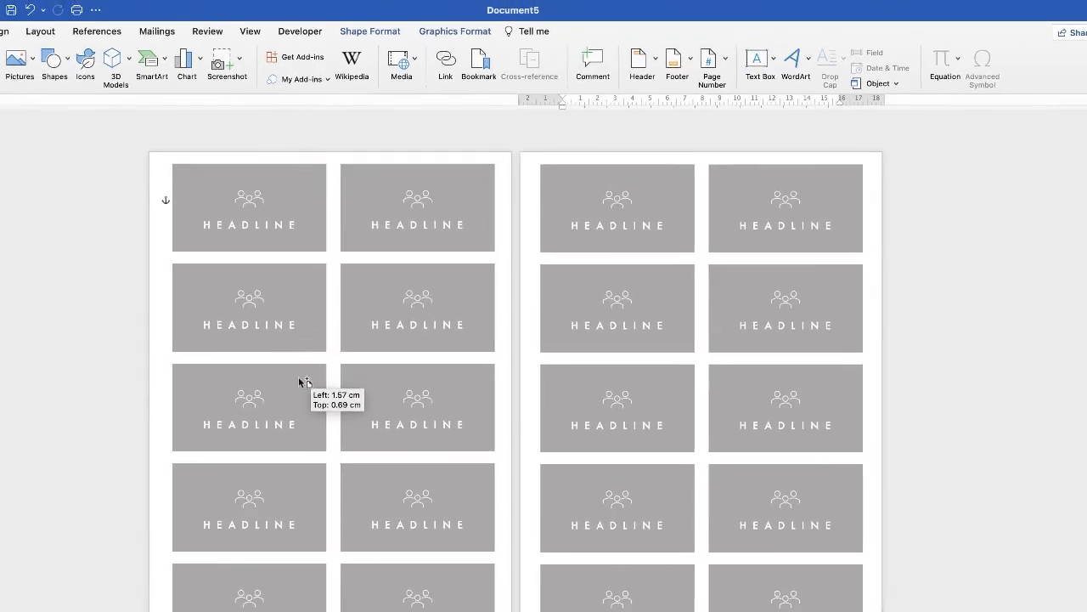
left_click_drag(302, 379, 304, 380)
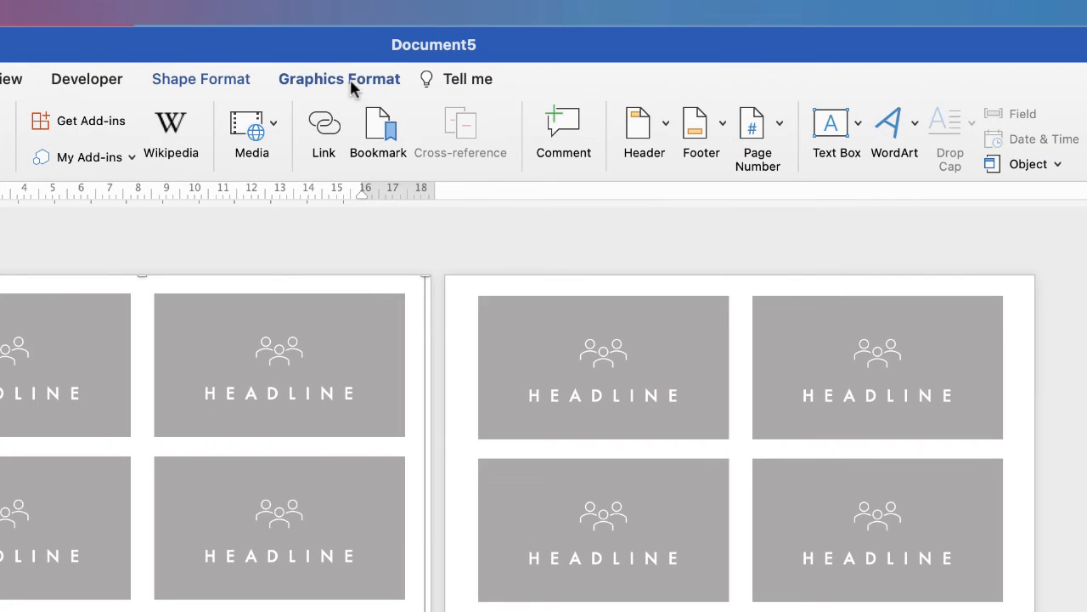
left_click(356, 81)
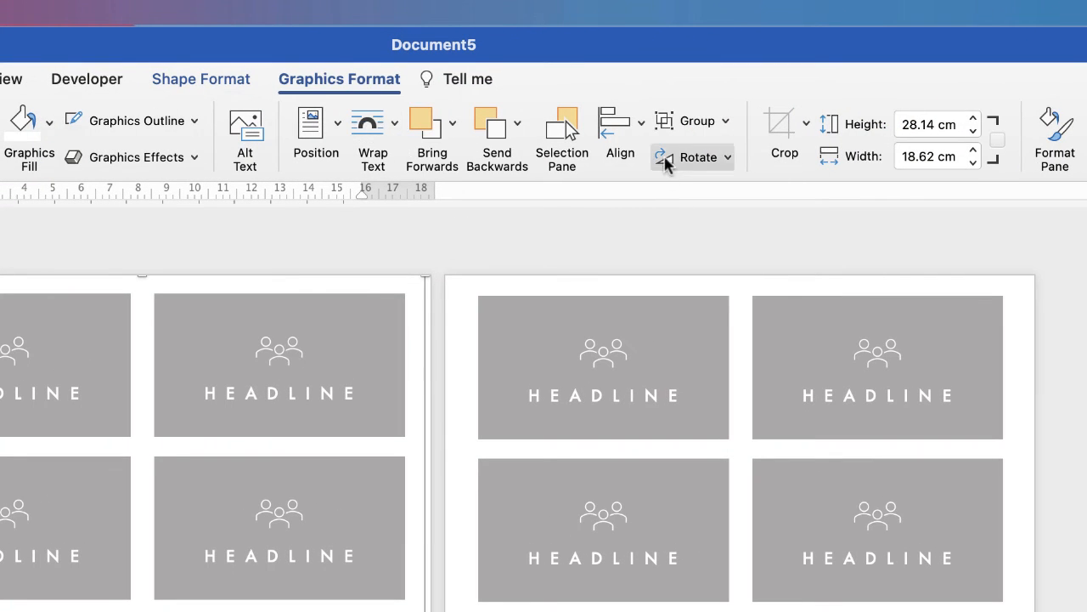
left_click(641, 129)
left_click(655, 189)
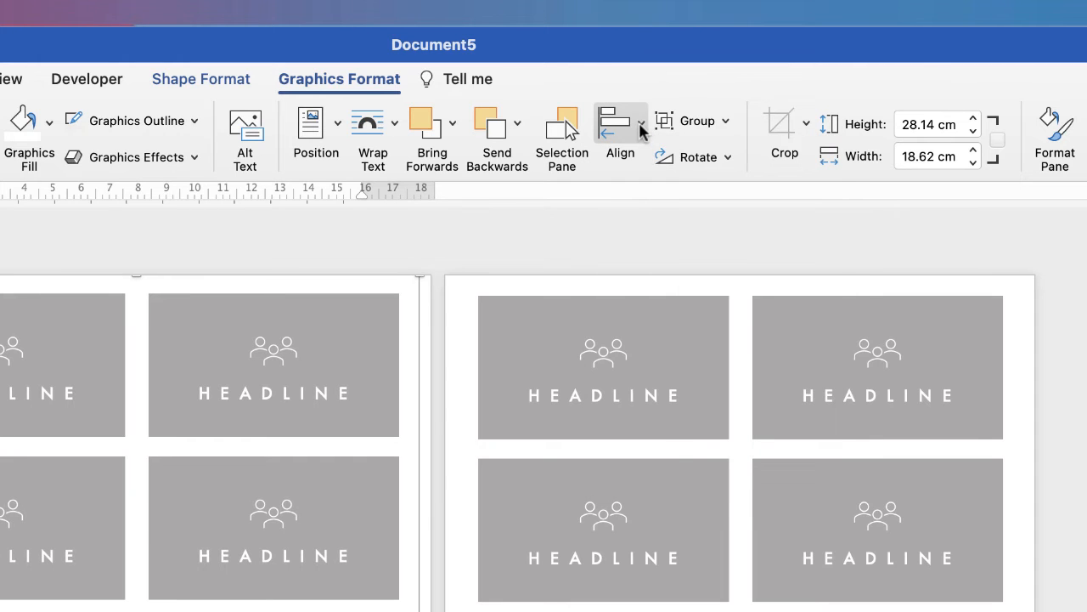
left_click(641, 129)
left_click(620, 284)
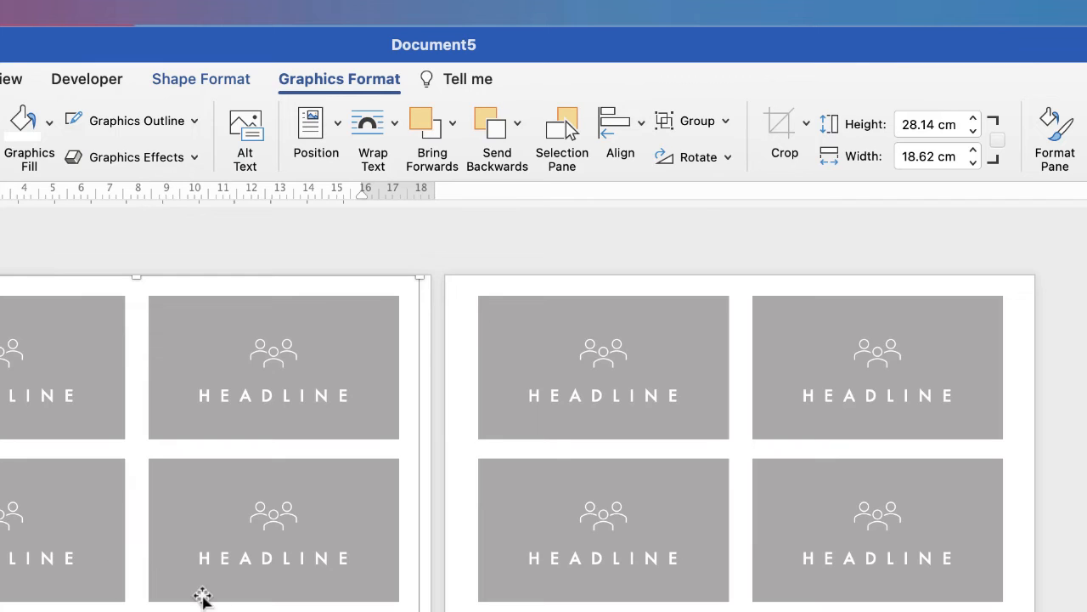
Step: Ungroup the first page's card grid twice into individual cards
left_click(382, 578)
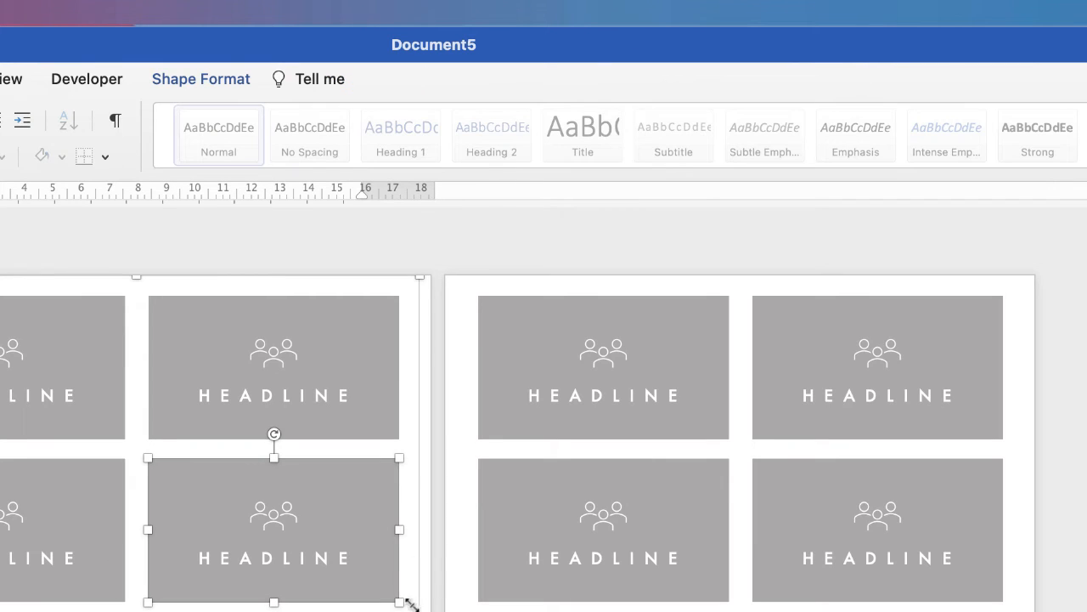
left_click(237, 79)
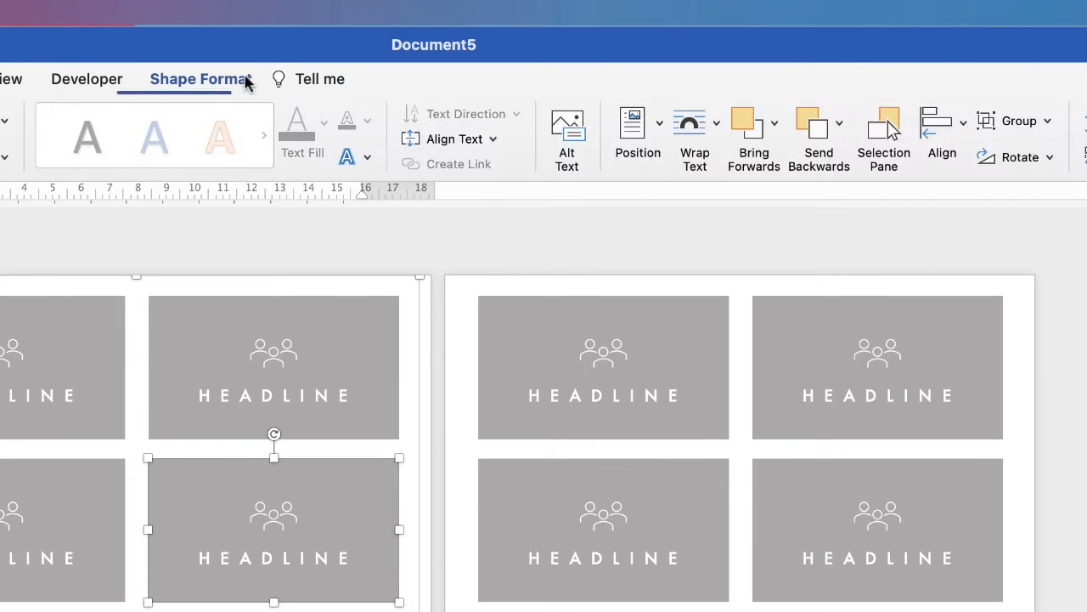
left_click(1022, 129)
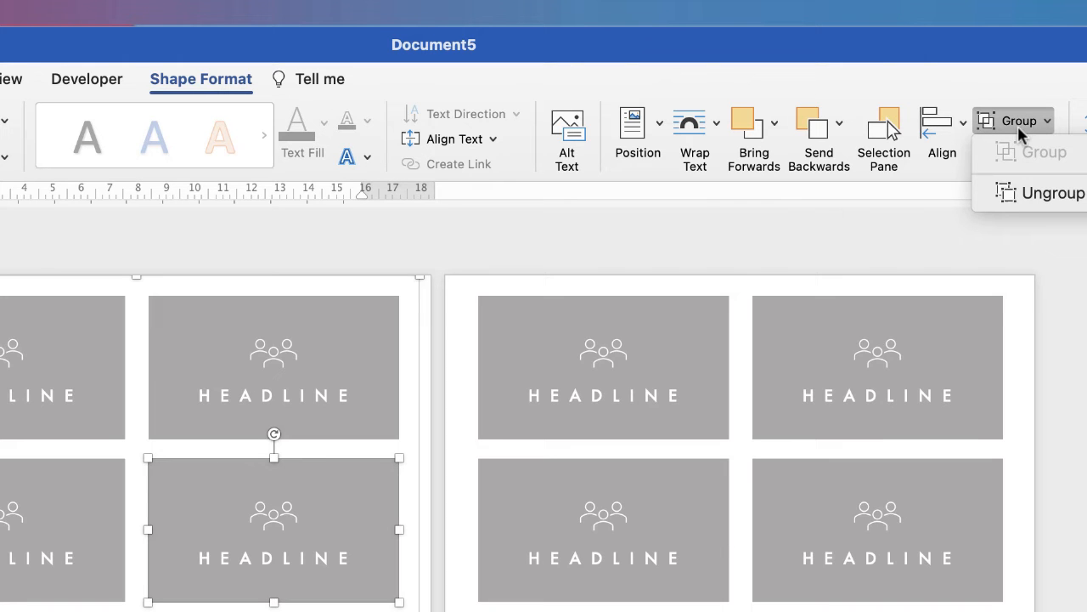
left_click(1024, 193)
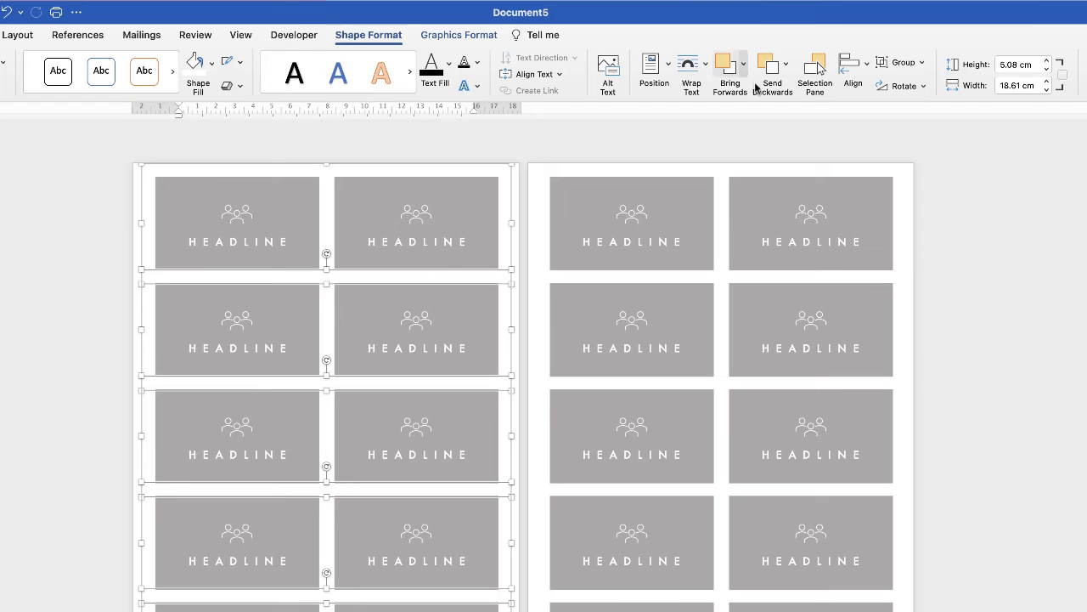
left_click(917, 63)
left_click(929, 107)
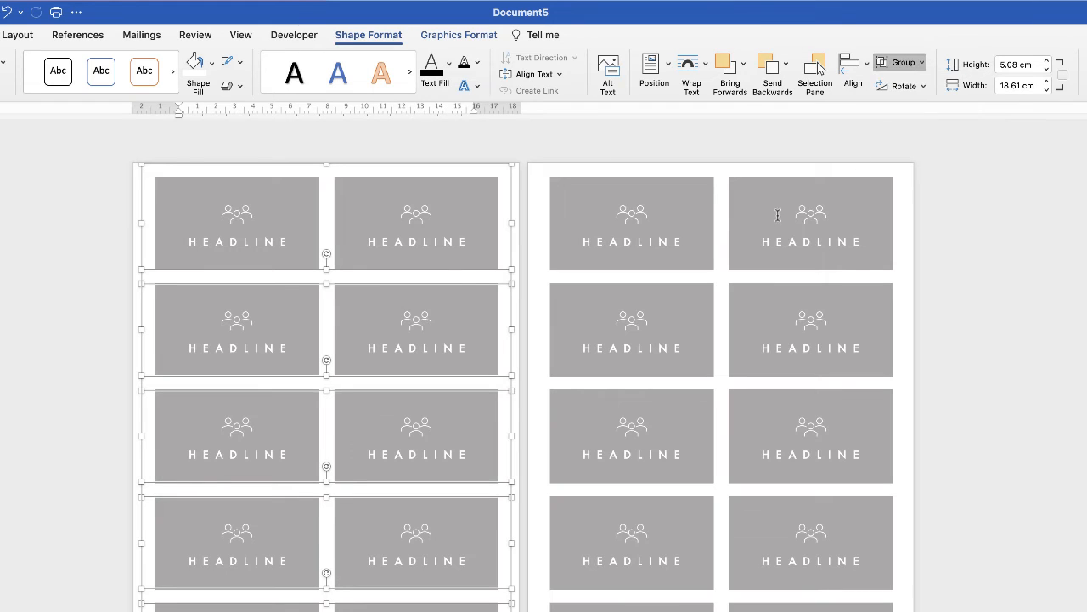
Step: Ungroup the top-left card, separating its icon-and-headline group from the grey rectangle
left_click(331, 231)
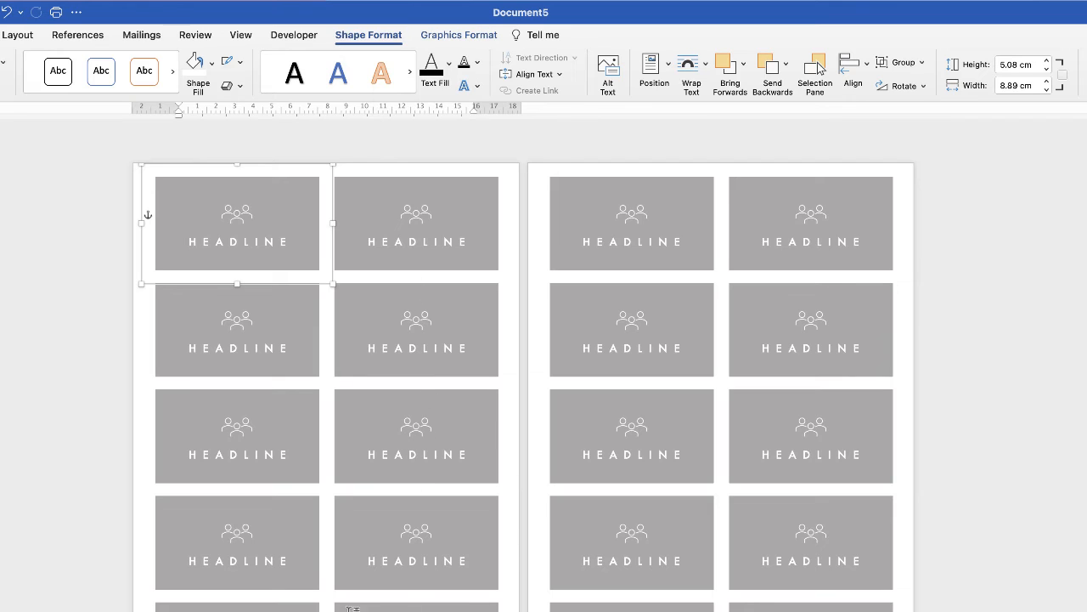
left_click(287, 242)
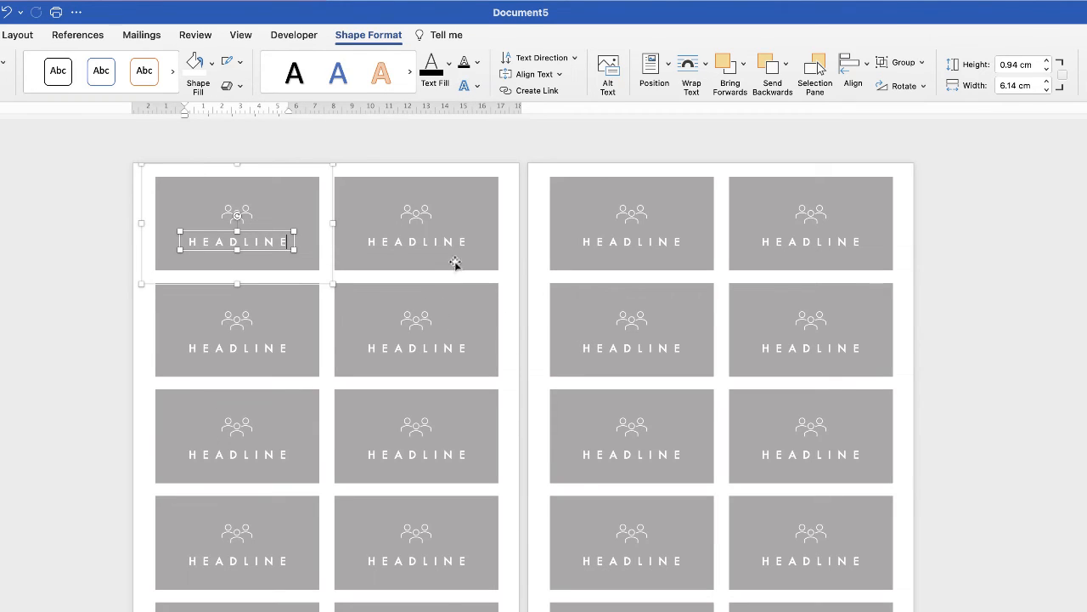
left_click(275, 210)
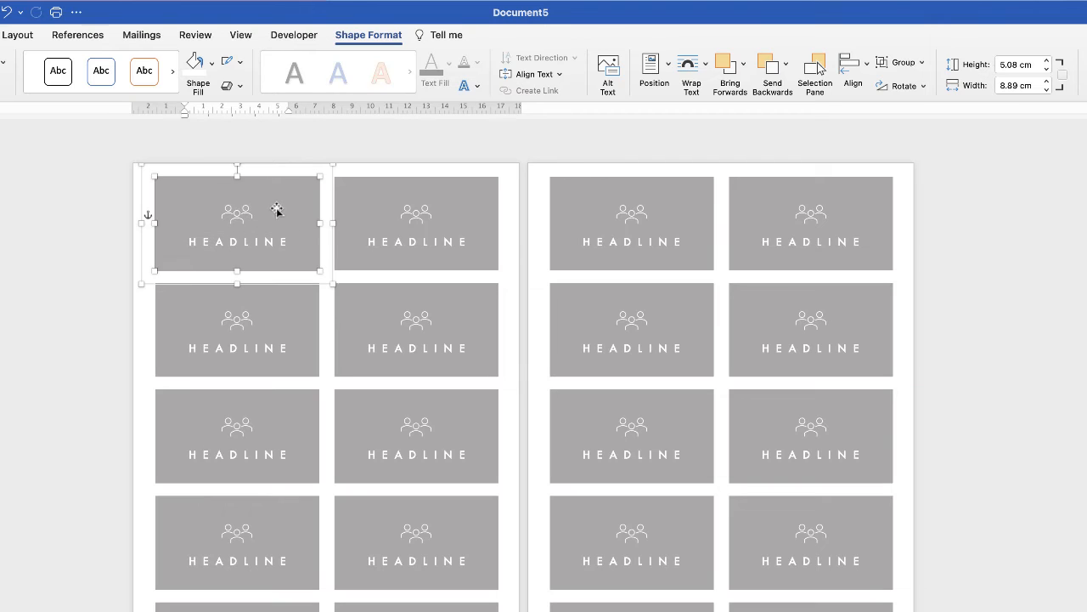
left_click(240, 224)
left_click(311, 228)
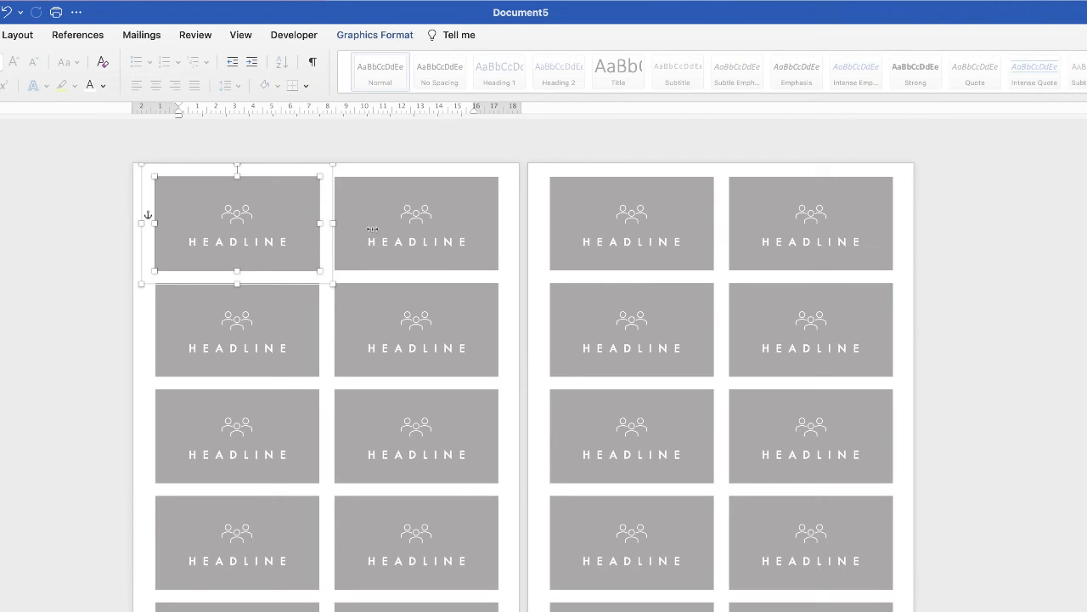
left_click(898, 68)
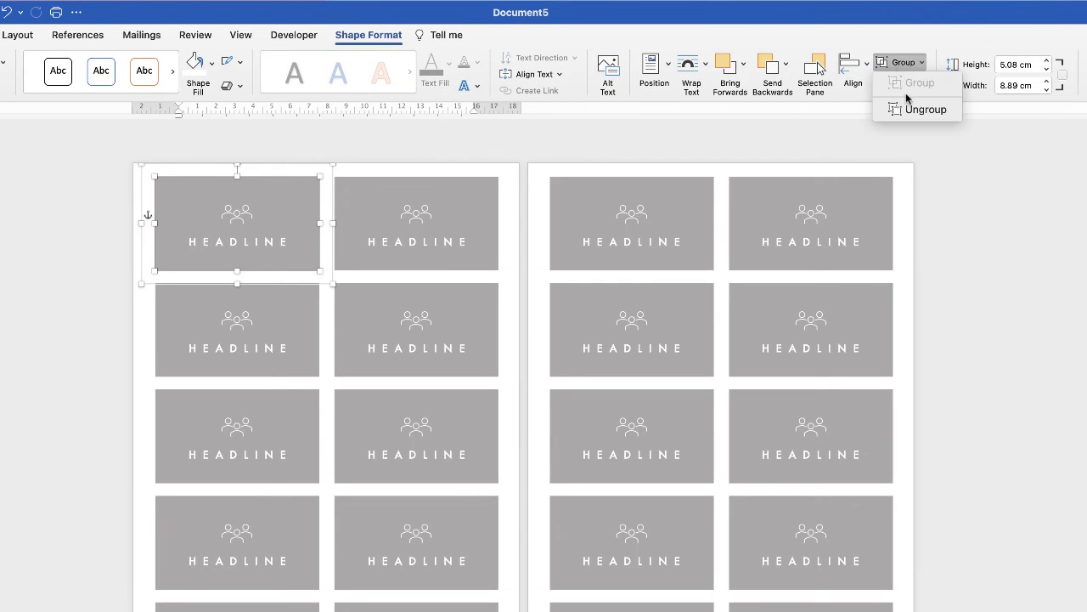
left_click(909, 108)
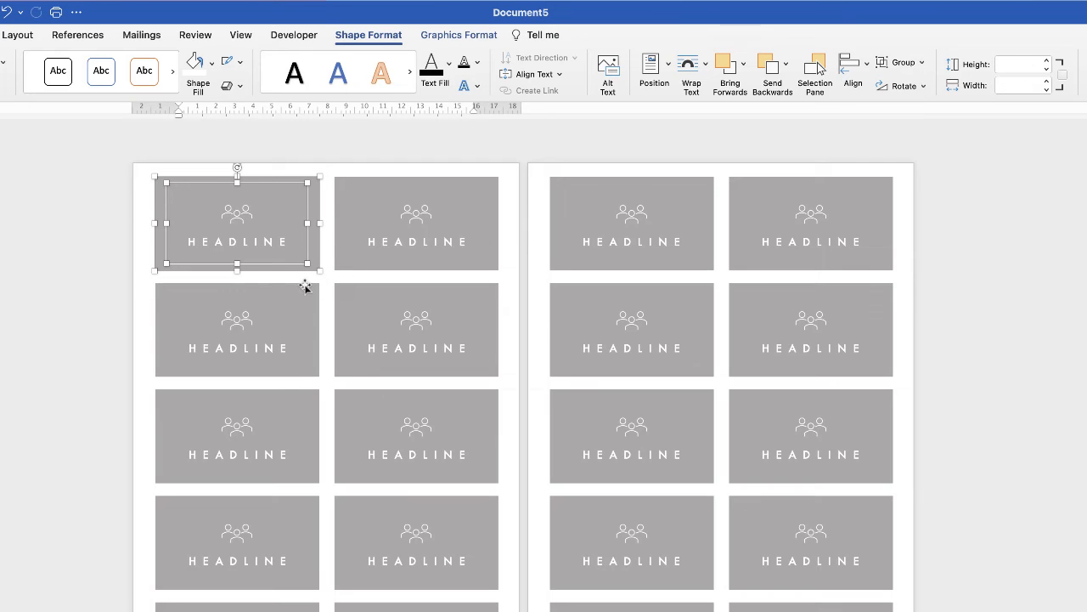
left_click(271, 332)
left_click(246, 236)
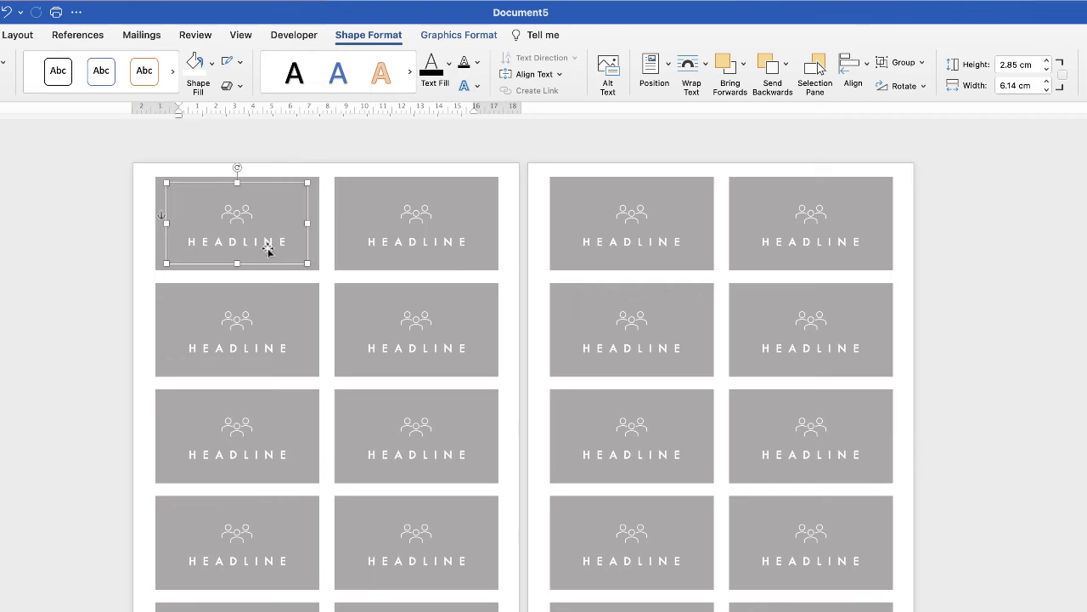
scroll(162, 214, "up", 8)
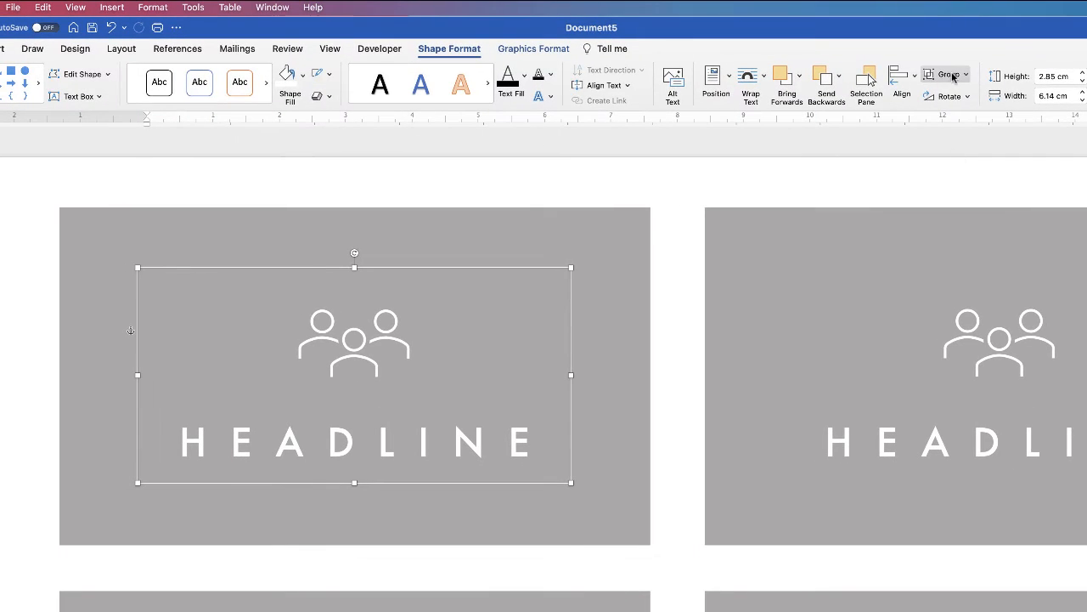
Step: Ungroup the icon from the headline and delete the people icon
left_click(953, 76)
left_click(956, 118)
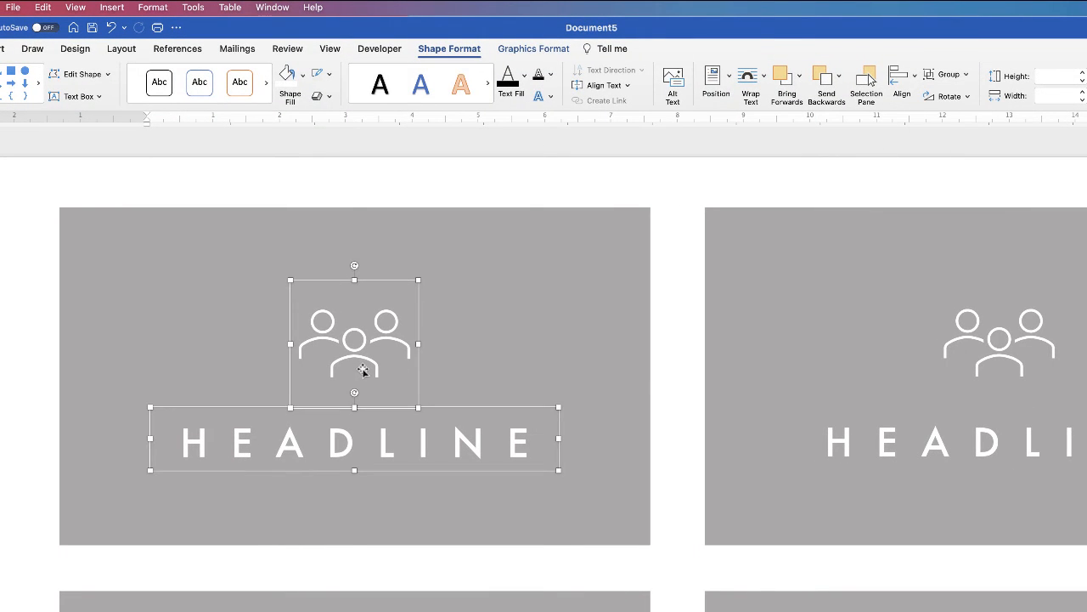
left_click(468, 350)
left_click(355, 360)
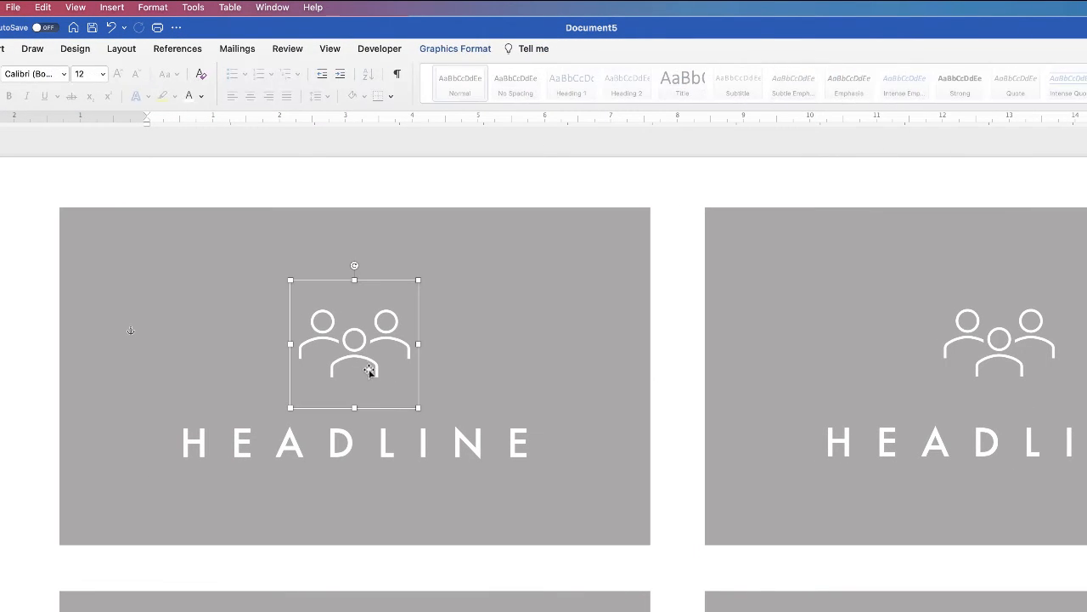
key("Delete")
Step: Move the HEADLINE text box to the card's top-left area and select its text
left_click(368, 443)
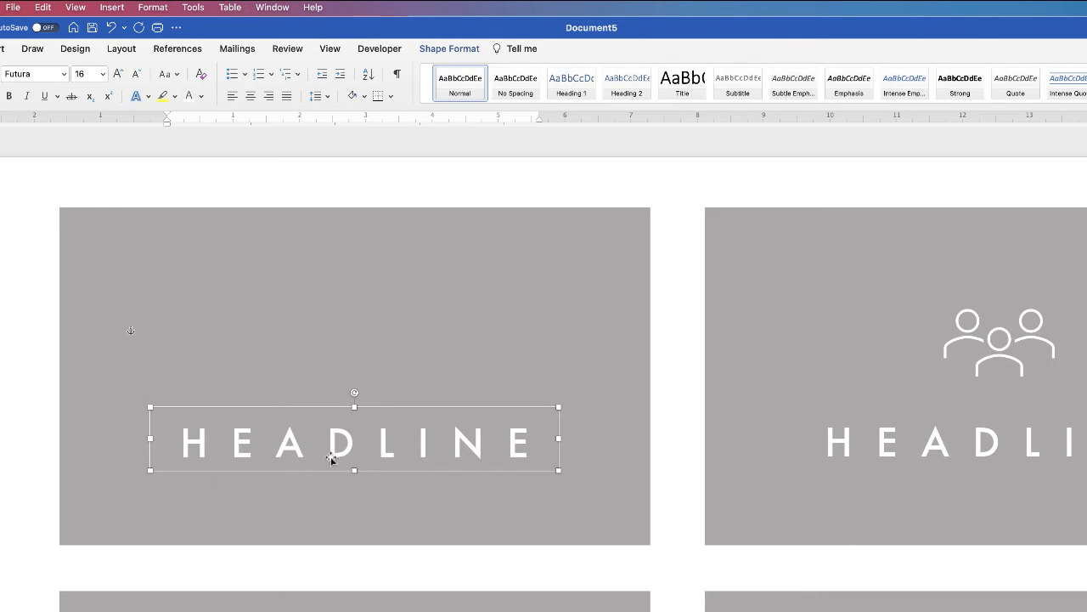
left_click_drag(333, 455, 272, 278)
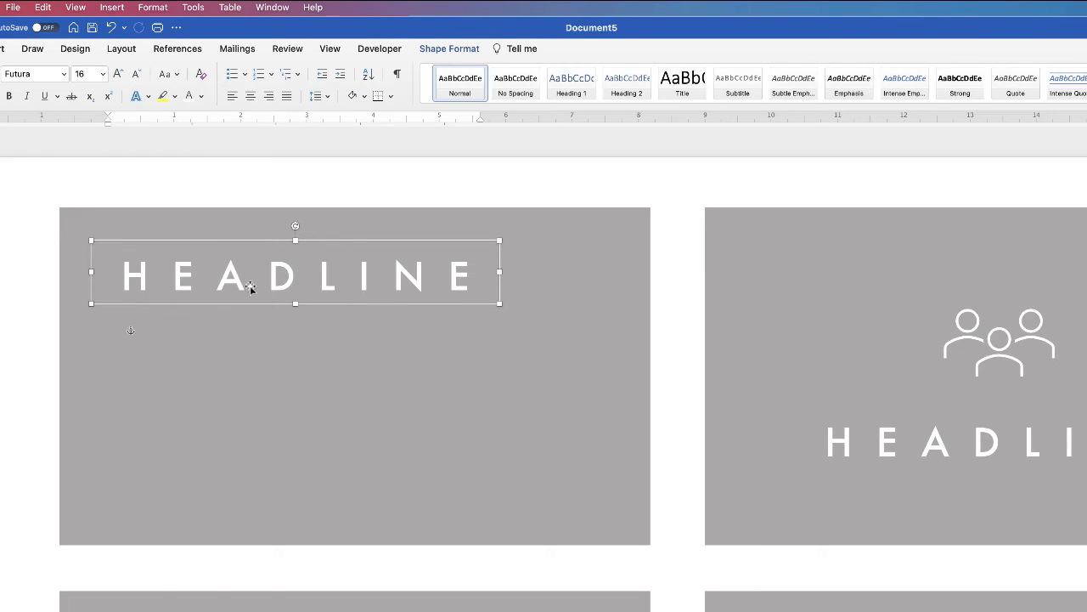
triple_click(420, 280)
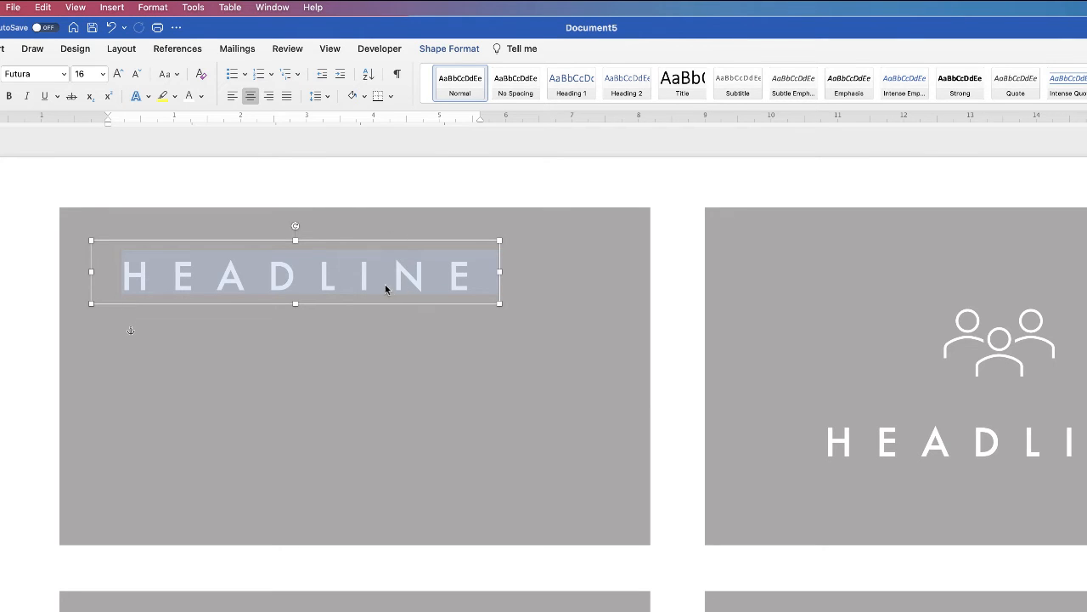
Step: Set the HEADLINE character spacing to 0 in the Font dialog's Advanced settings
right_click(372, 290)
right_click(396, 277)
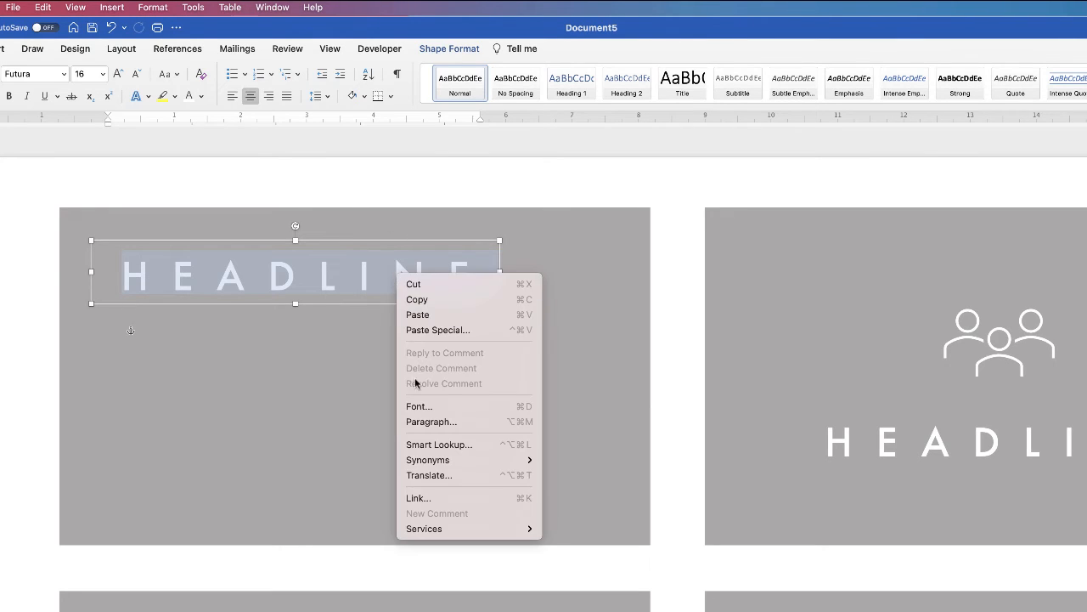
left_click(416, 406)
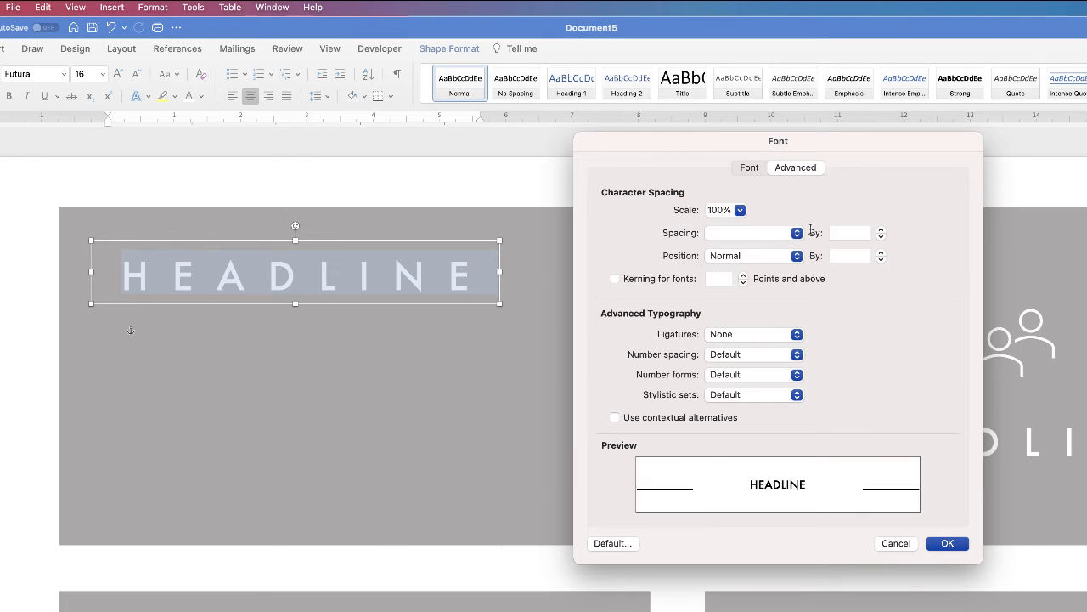
left_click(848, 233)
type("0")
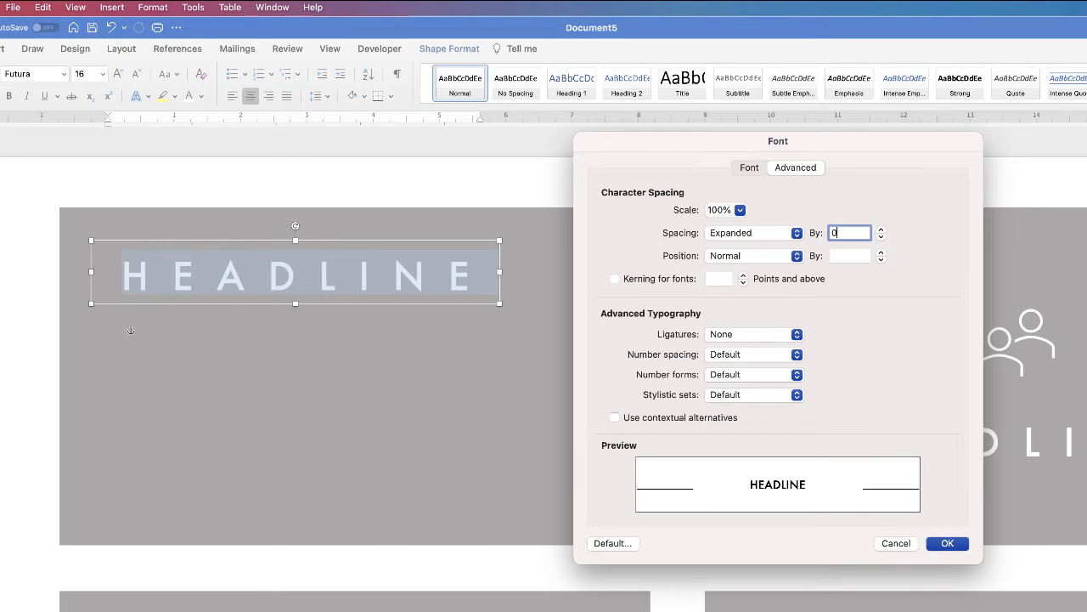
key("Return")
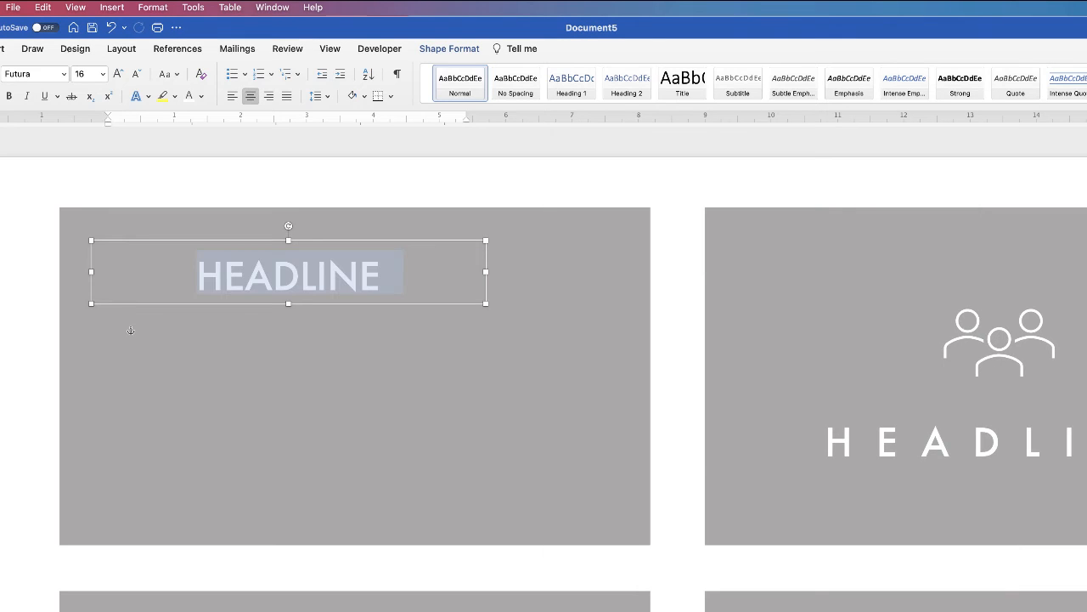
Step: Replace HEADLINE with the cardholder's name and enlarge the text box for a second line
key("super+l")
type("LISA DOE")
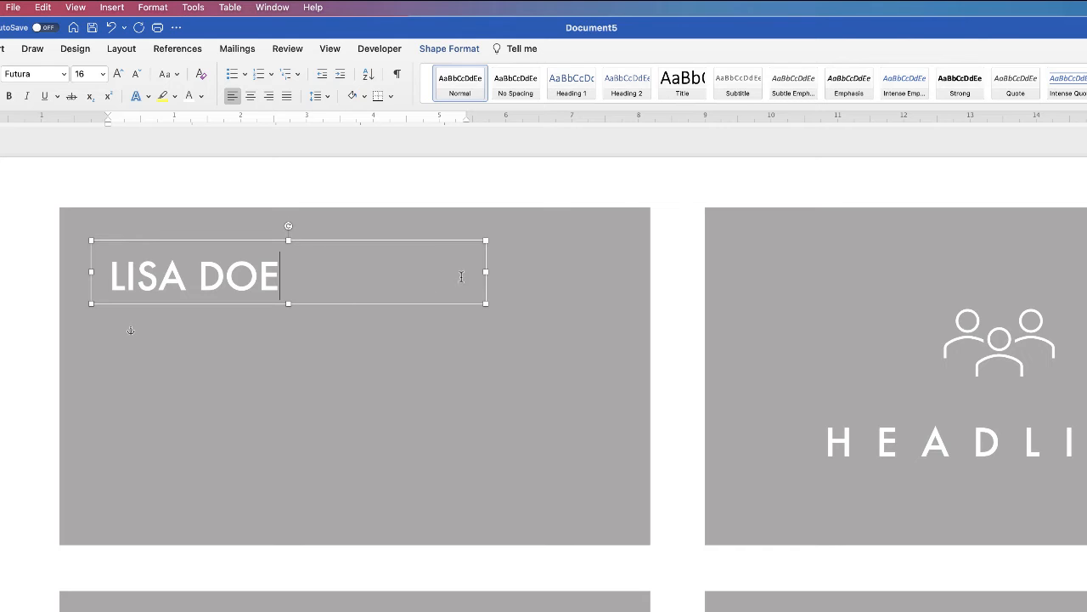
left_click_drag(487, 272, 345, 272)
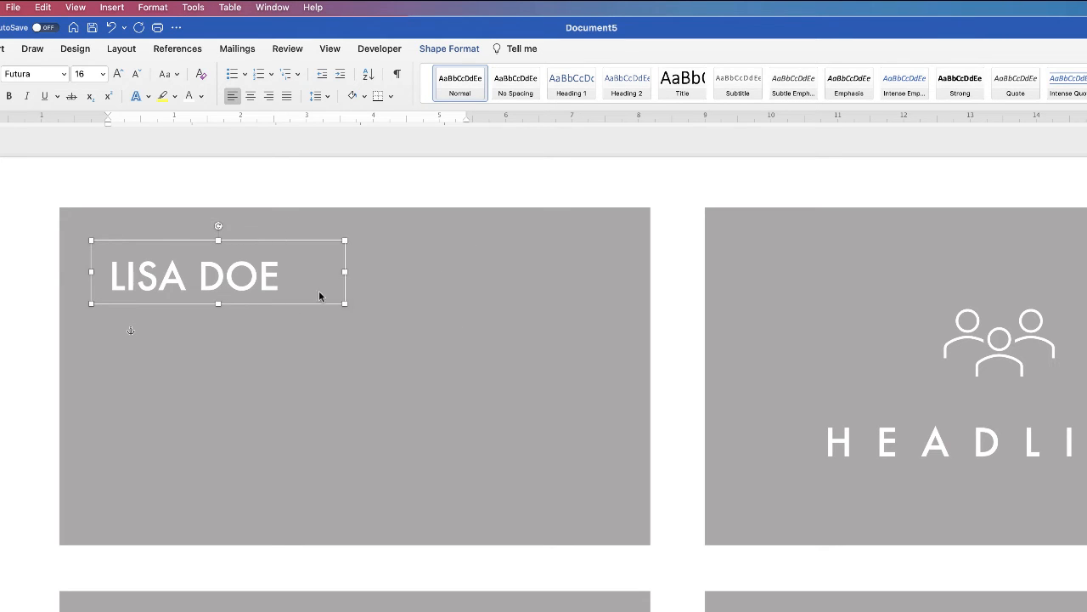
left_click_drag(219, 306, 220, 389)
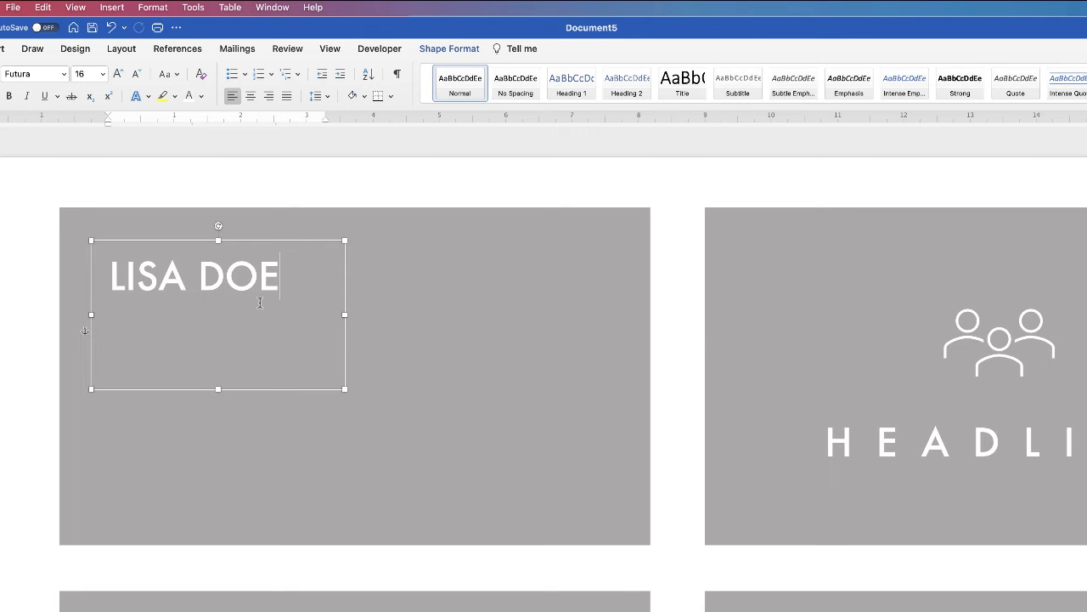
key("Return")
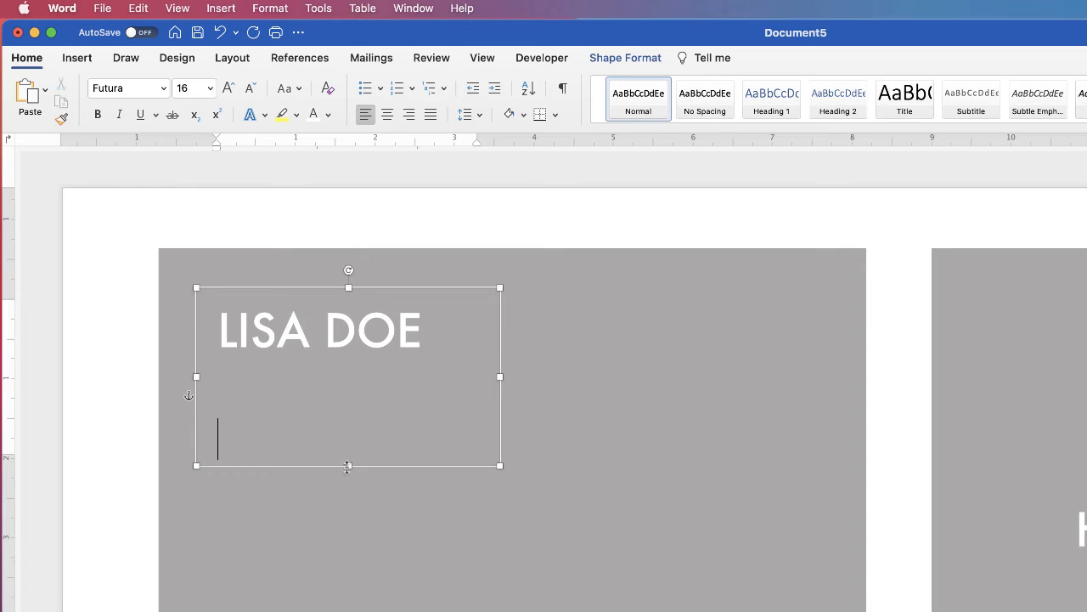
left_click_drag(348, 465, 347, 562)
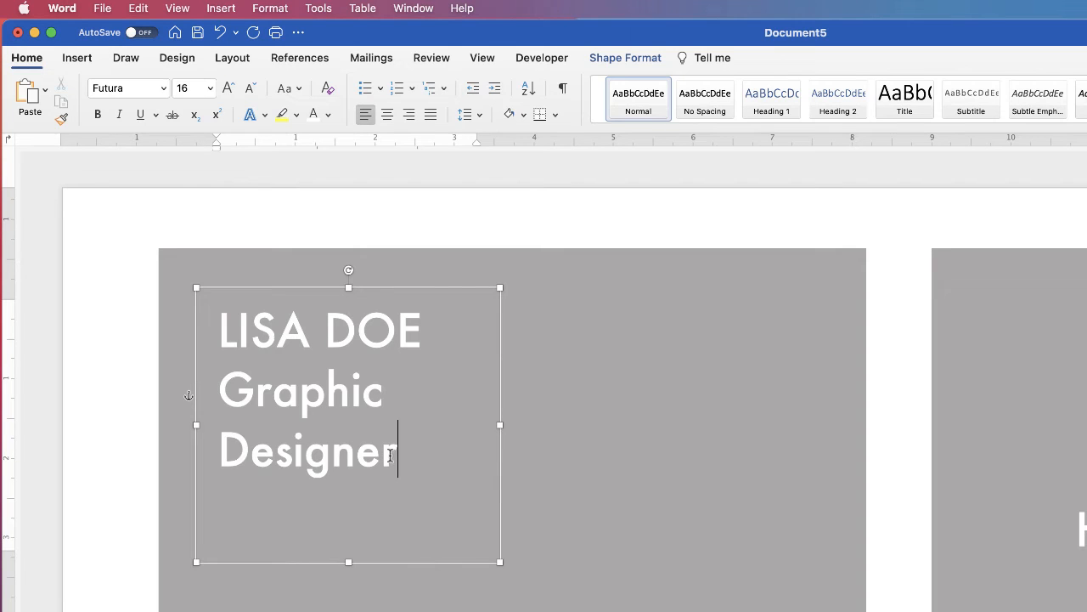
Step: Shrink the Graphic Designer line to 11 pt and fit the text box to two lines
left_click_drag(395, 452, 245, 396)
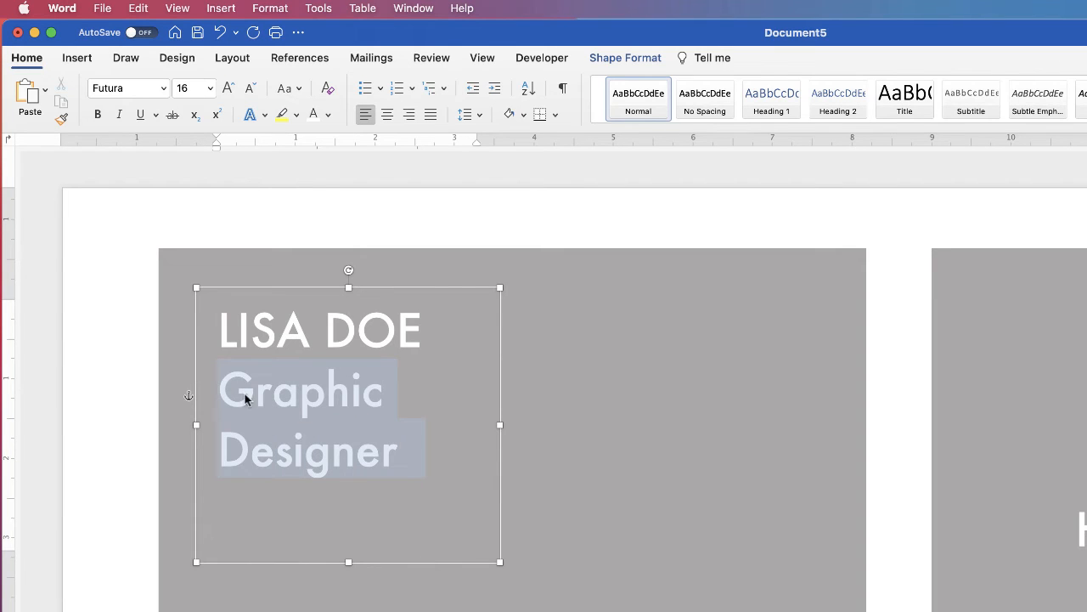
left_click(251, 89)
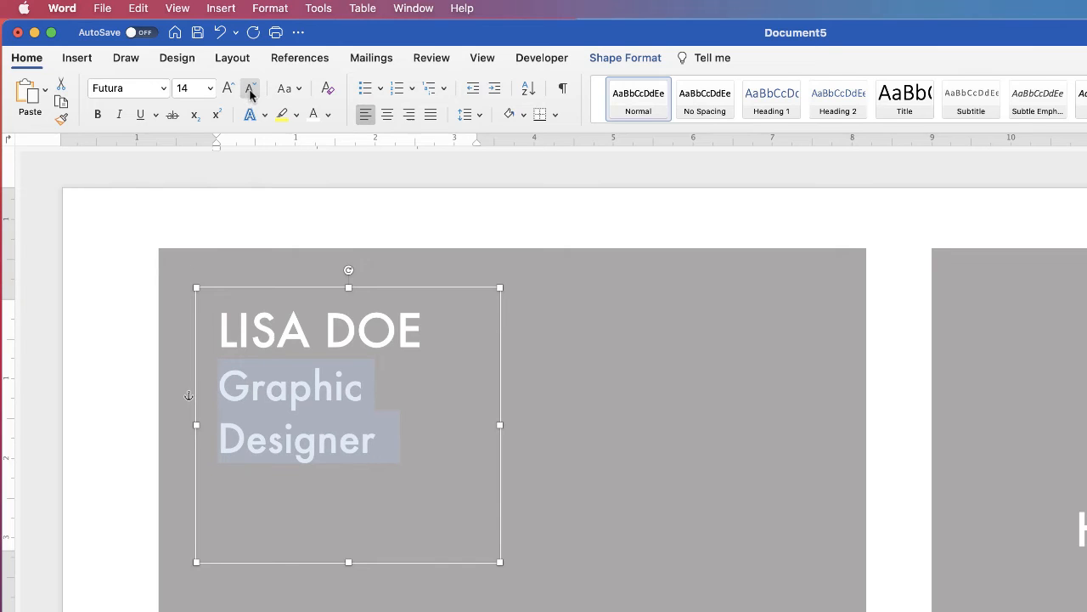
left_click(250, 89)
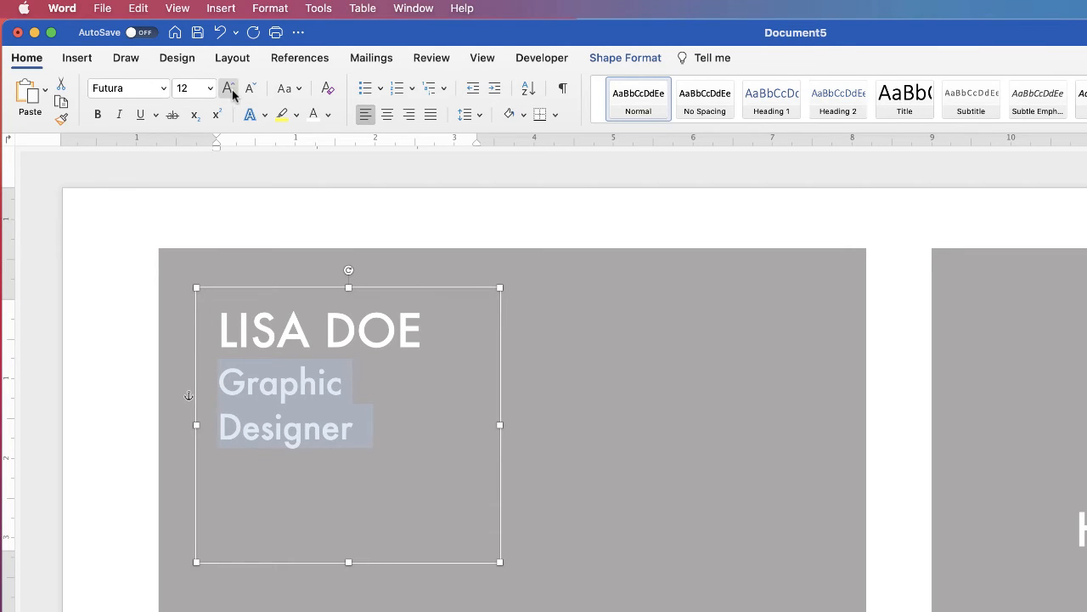
left_click(249, 91)
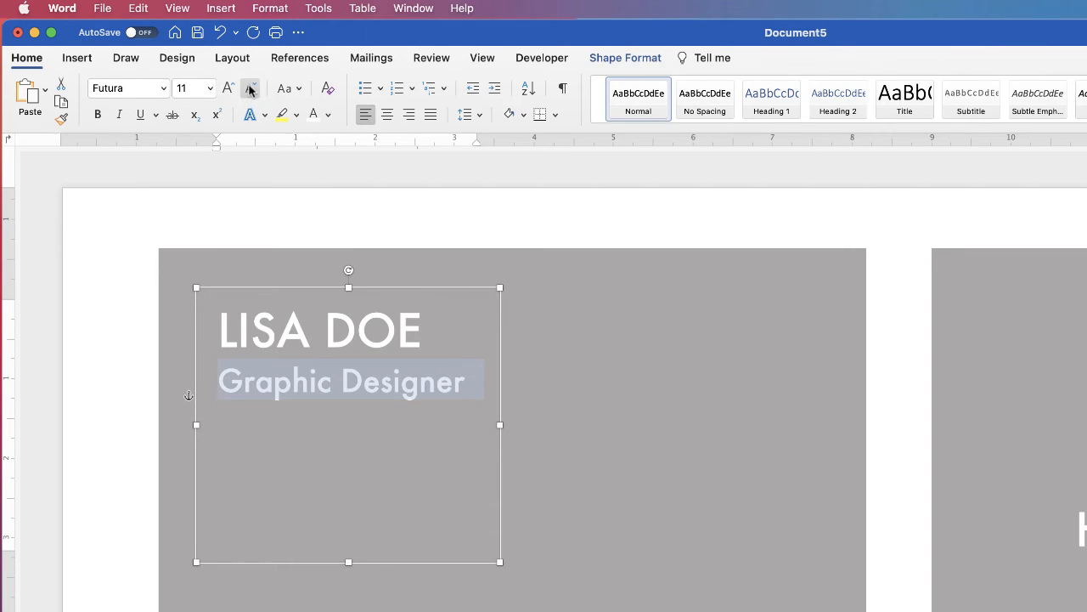
left_click_drag(348, 562, 354, 382)
left_click(413, 423)
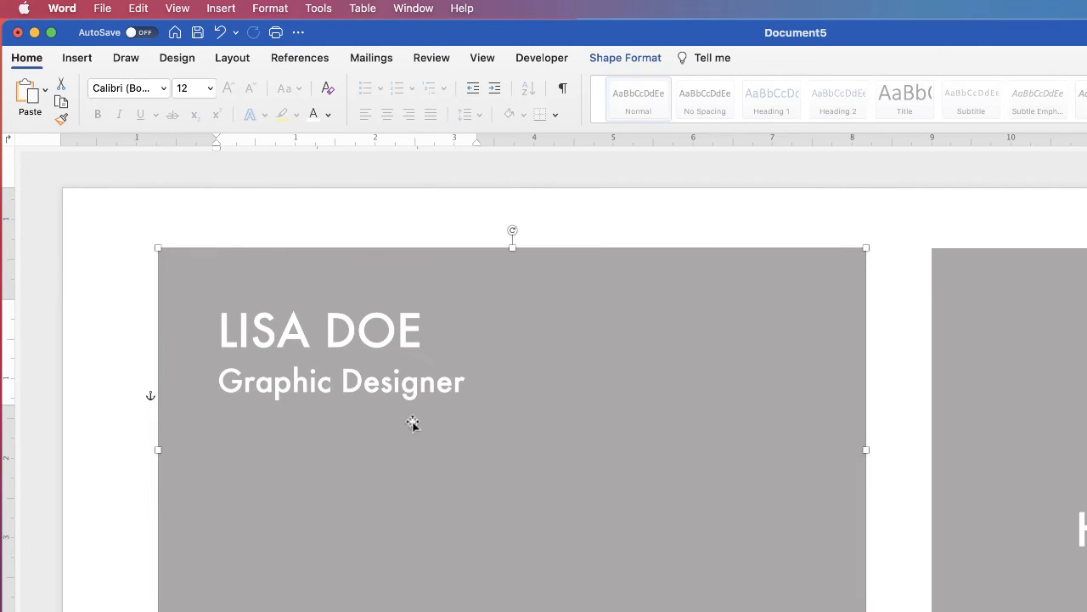
Step: Duplicate the name-and-title text box to the card's lower right and resize the copy
left_click(375, 385)
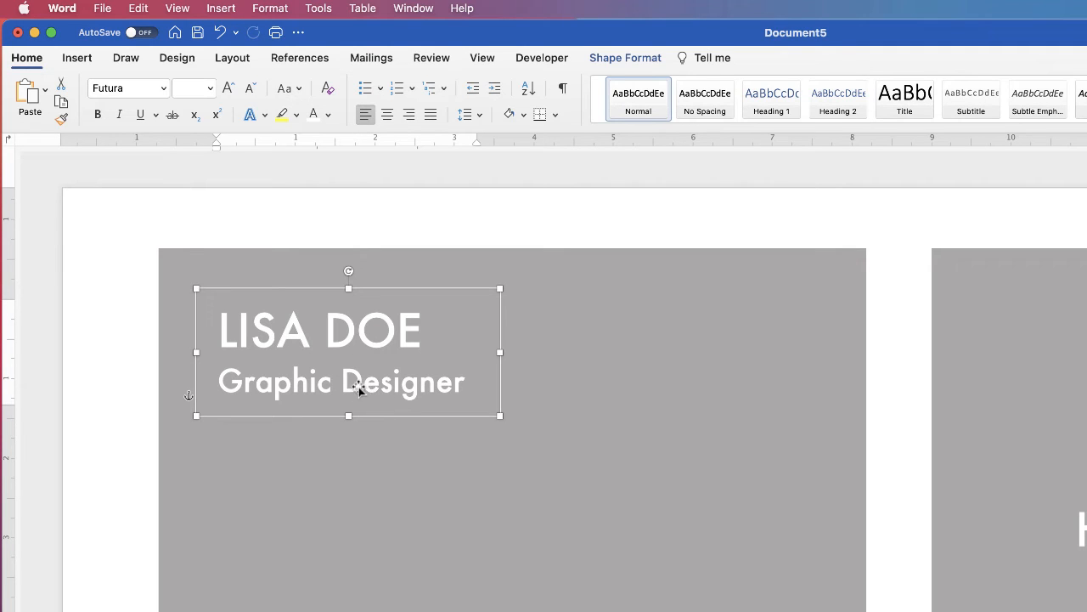
left_click_drag(359, 389, 700, 548)
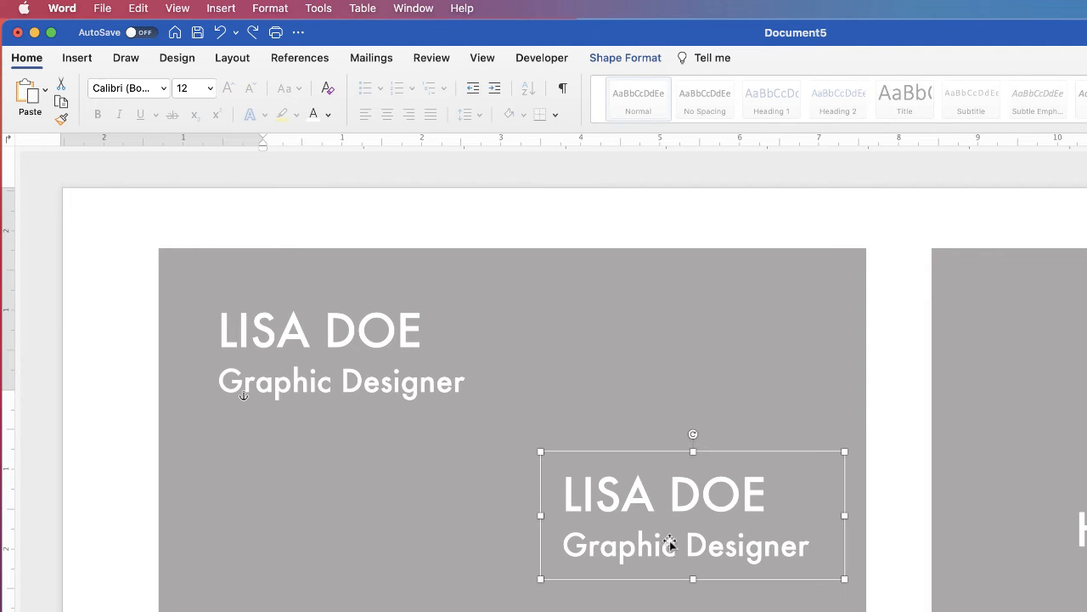
left_click_drag(693, 451, 694, 388)
left_click_drag(694, 579, 693, 611)
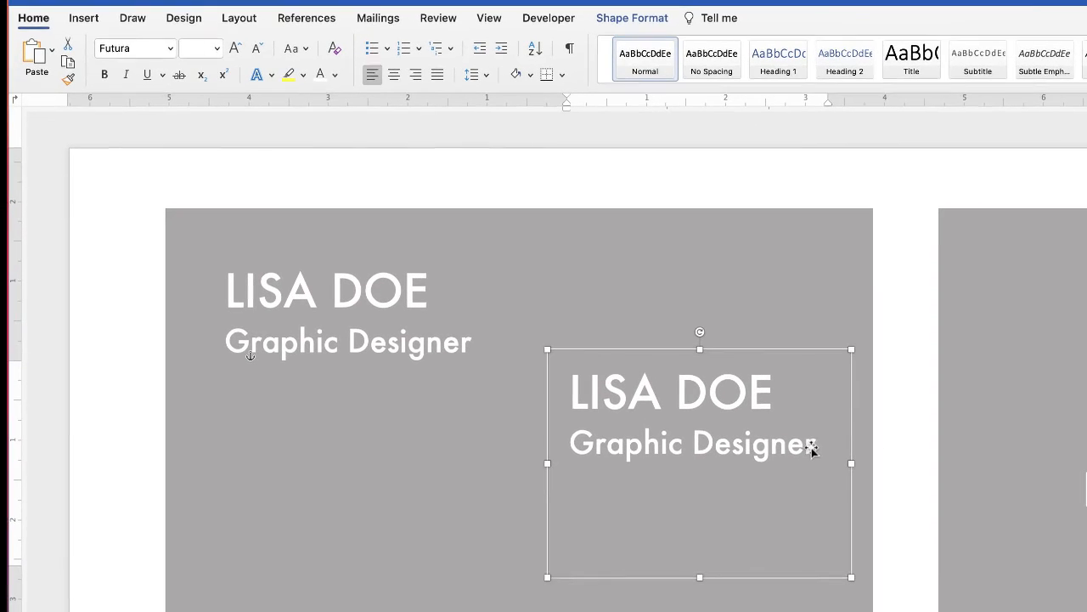
left_click_drag(806, 441, 624, 409)
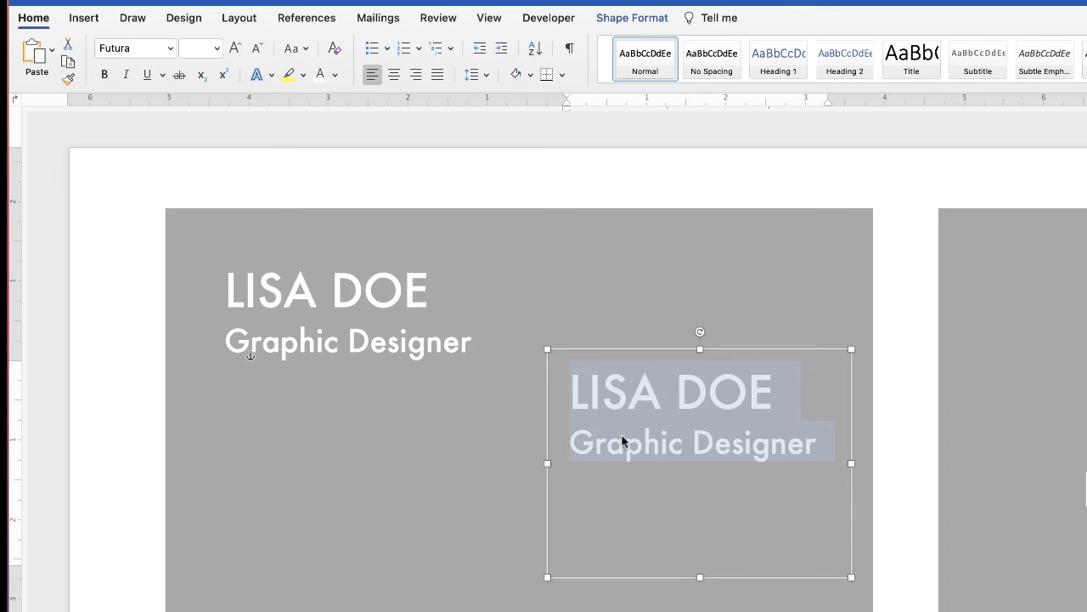
type("www.website.com")
key("super+a")
left_click(256, 48)
left_click(257, 48)
left_click(257, 48)
left_click(256, 49)
left_click(257, 49)
left_click(788, 470)
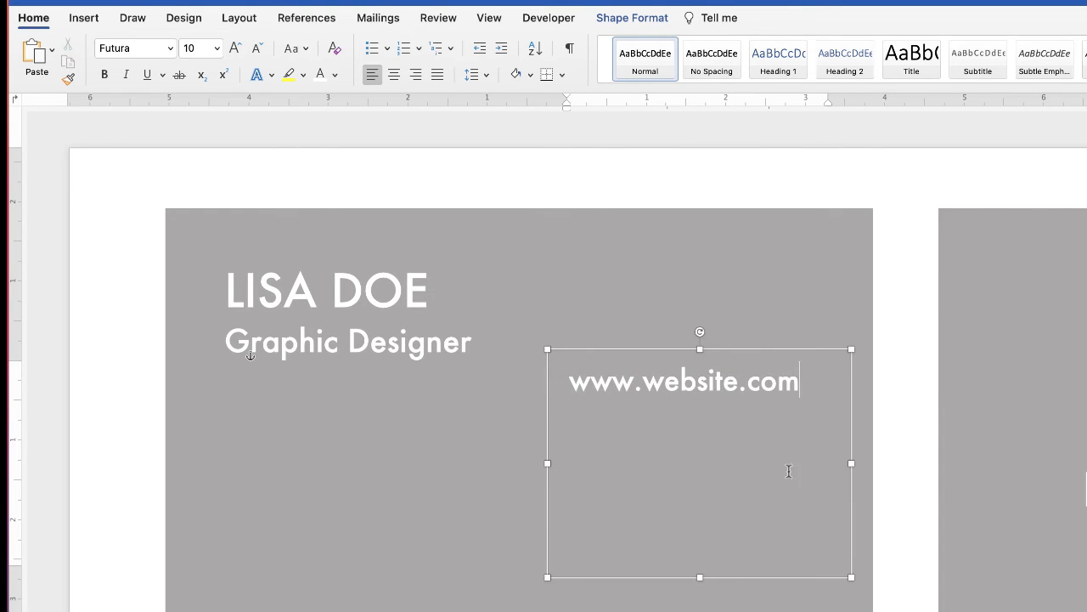
type("23 Way Rd, ft4 2R3")
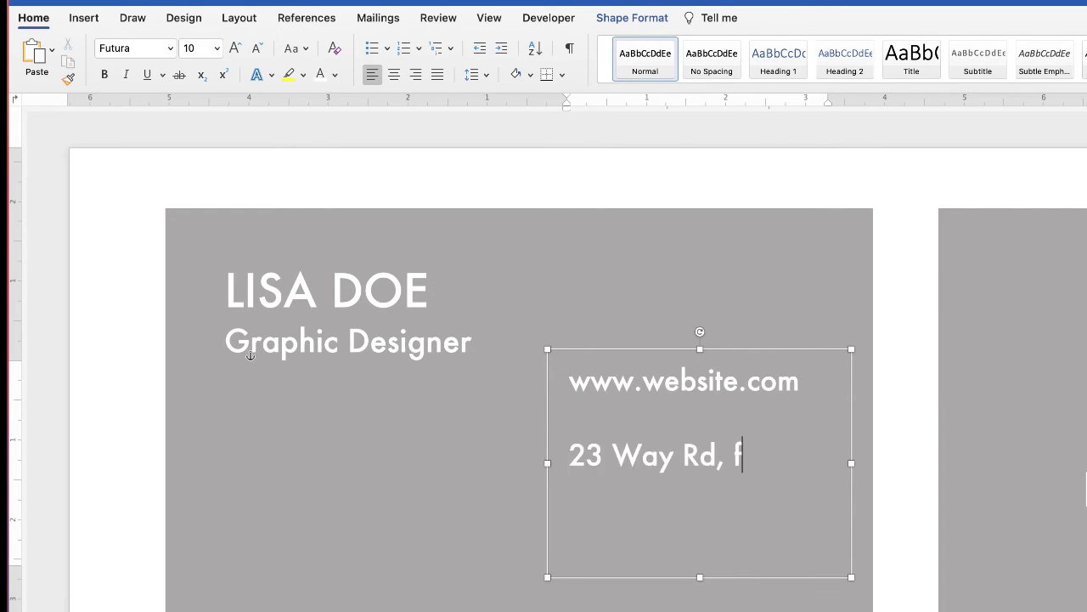
key("Left")
key("Left")
key("Left")
key("Left")
key("Left")
key("BackSpace")
key("BackSpace")
type("FT")
Step: Set the contact text to 8 pt and add the e-mail address and phone number lines
left_click_drag(547, 463, 523, 463)
left_click(816, 476)
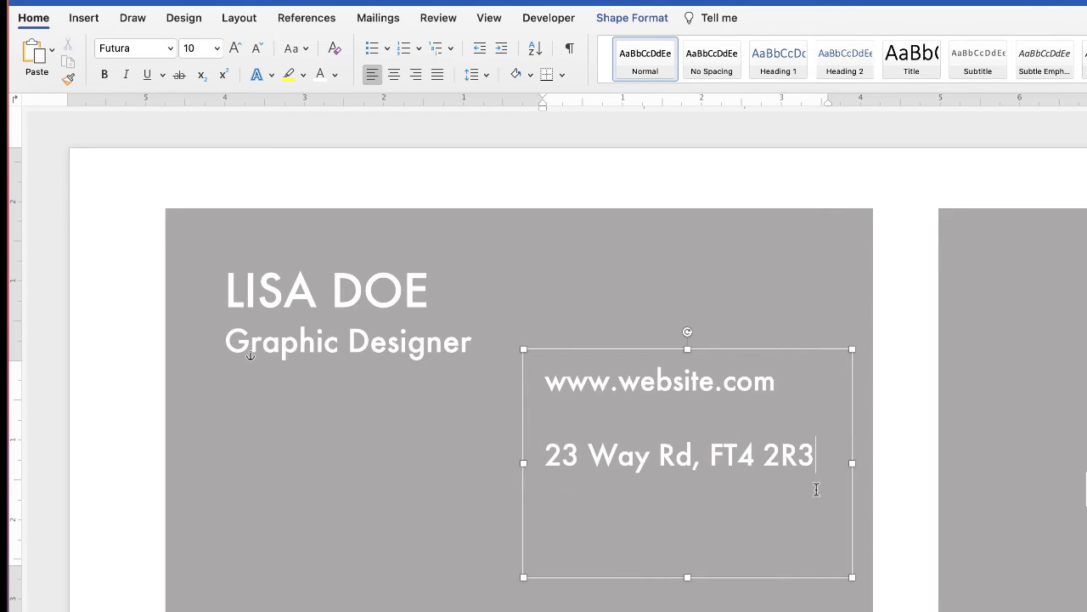
key("super+a")
left_click(256, 48)
left_click(256, 48)
left_click(650, 437)
key("Up")
key("BackSpace")
key("Down")
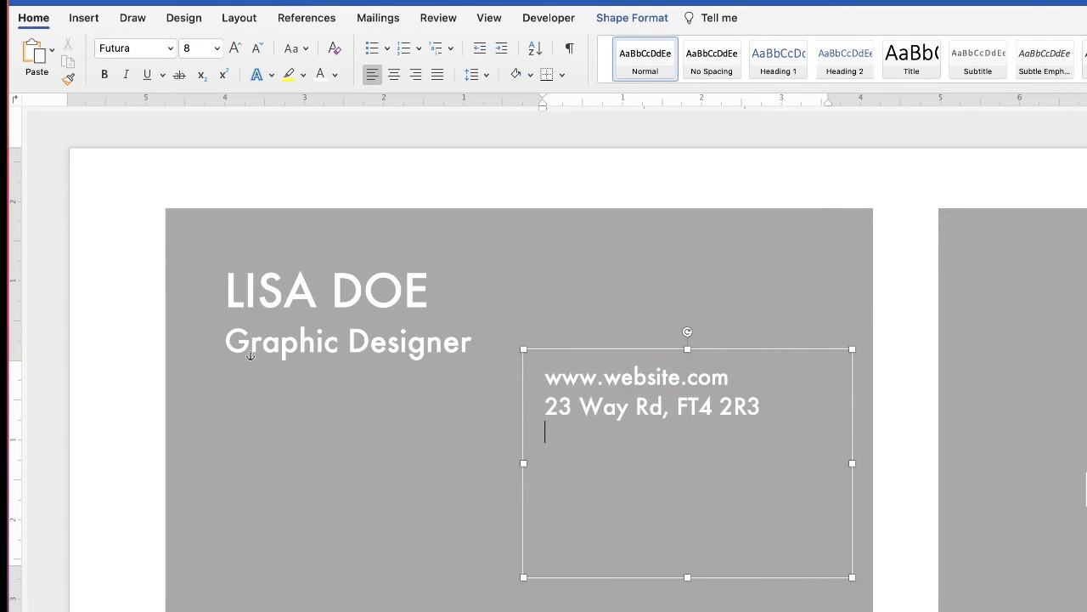
key("Return")
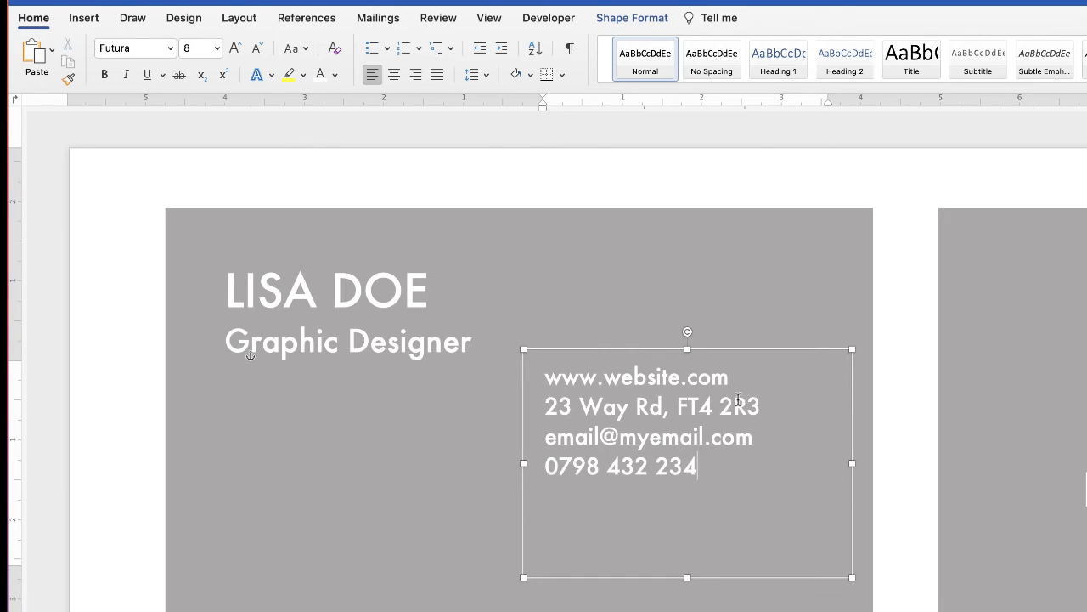
Step: Apply 1.5 line spacing to the four contact lines and move the block lower right
left_click(734, 381)
key("Return")
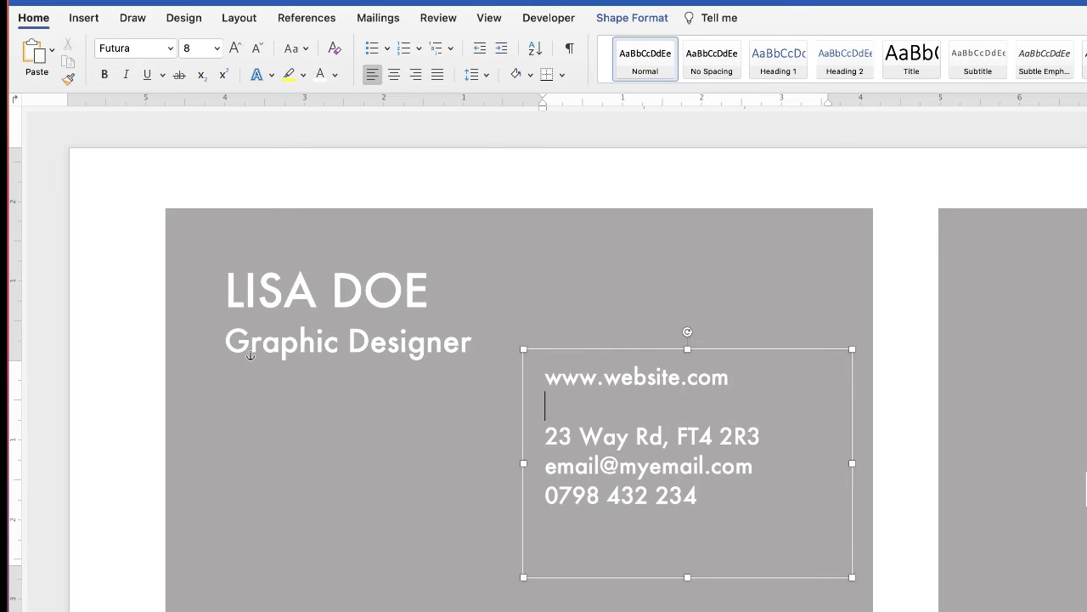
key("BackSpace")
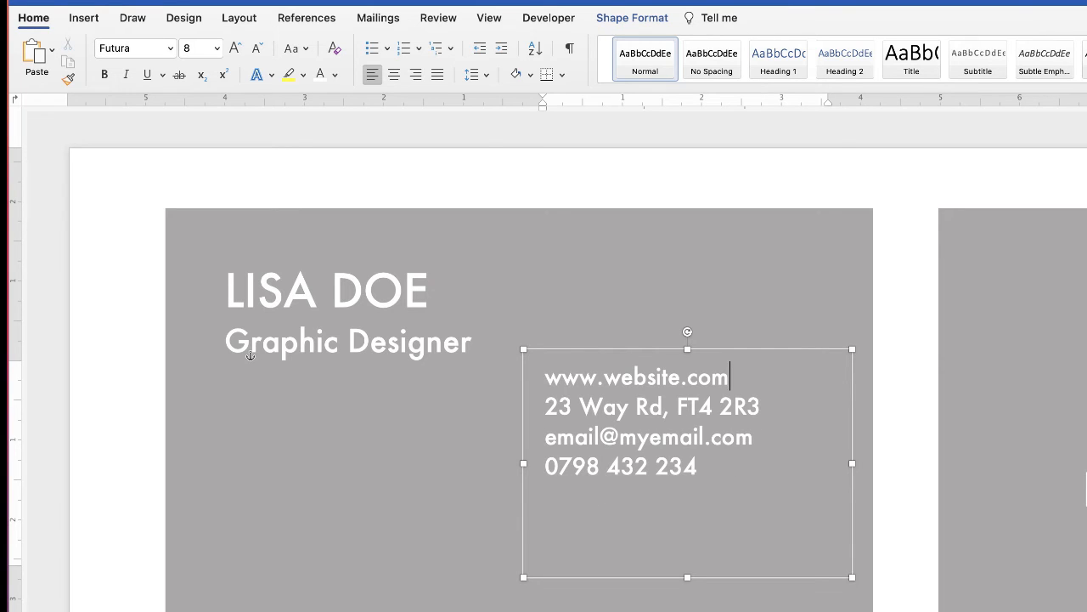
left_click_drag(698, 465, 546, 376)
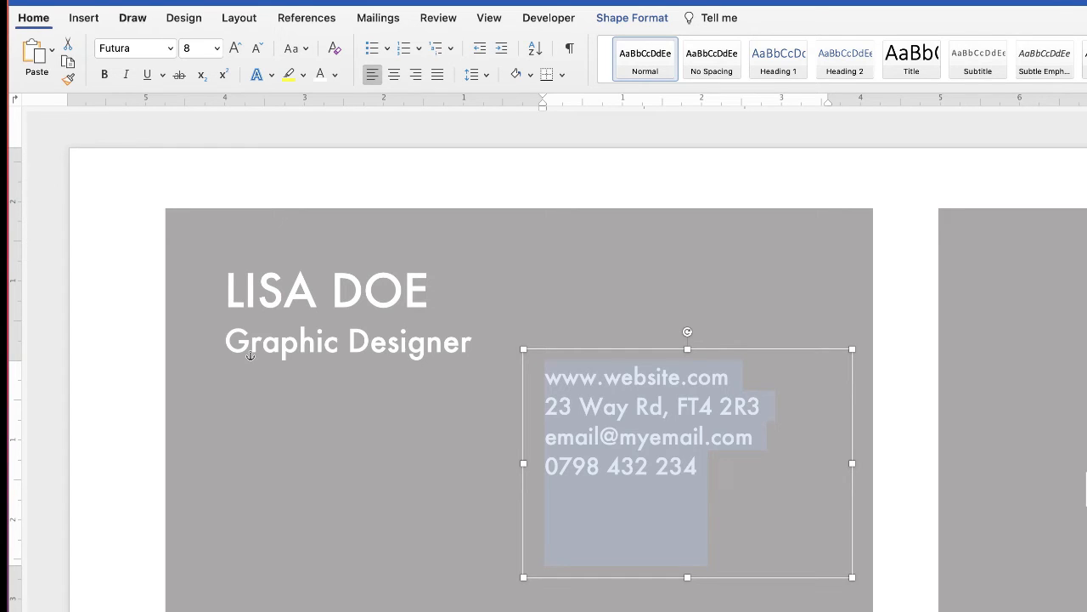
left_click(481, 75)
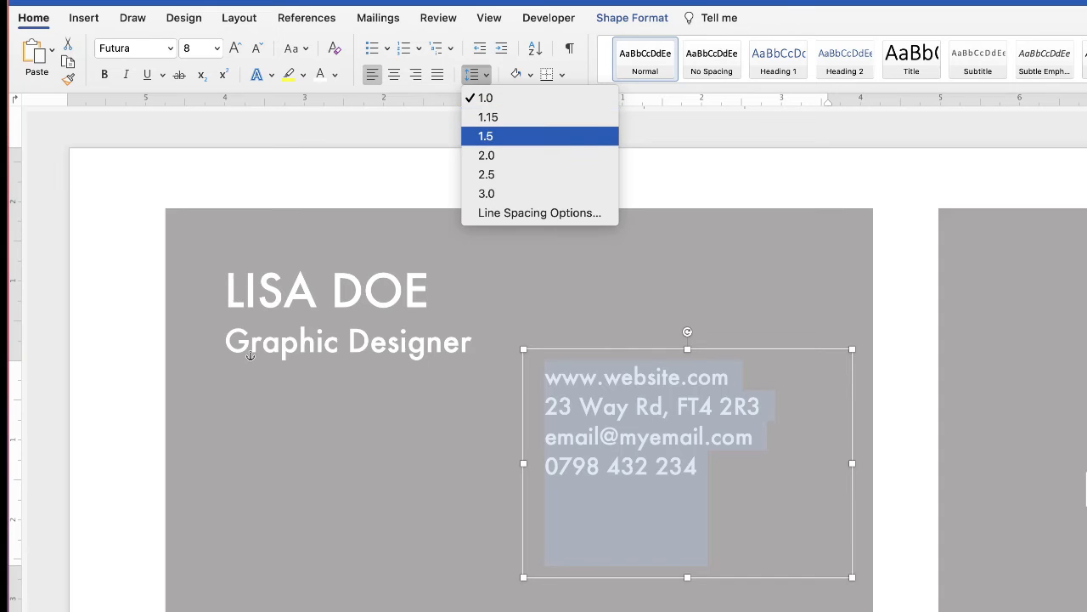
key("Return")
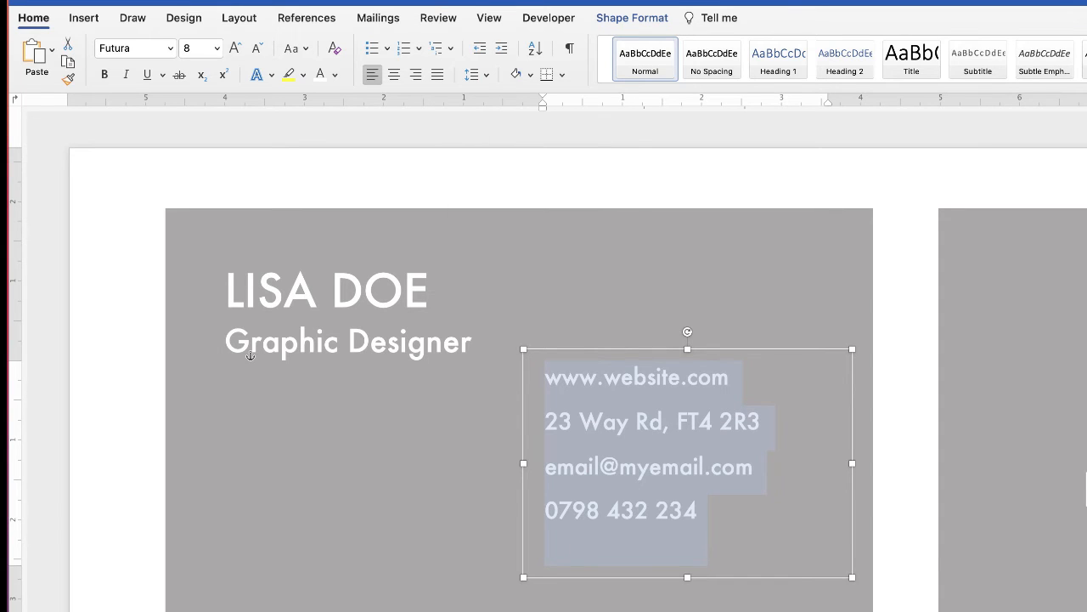
key("Right")
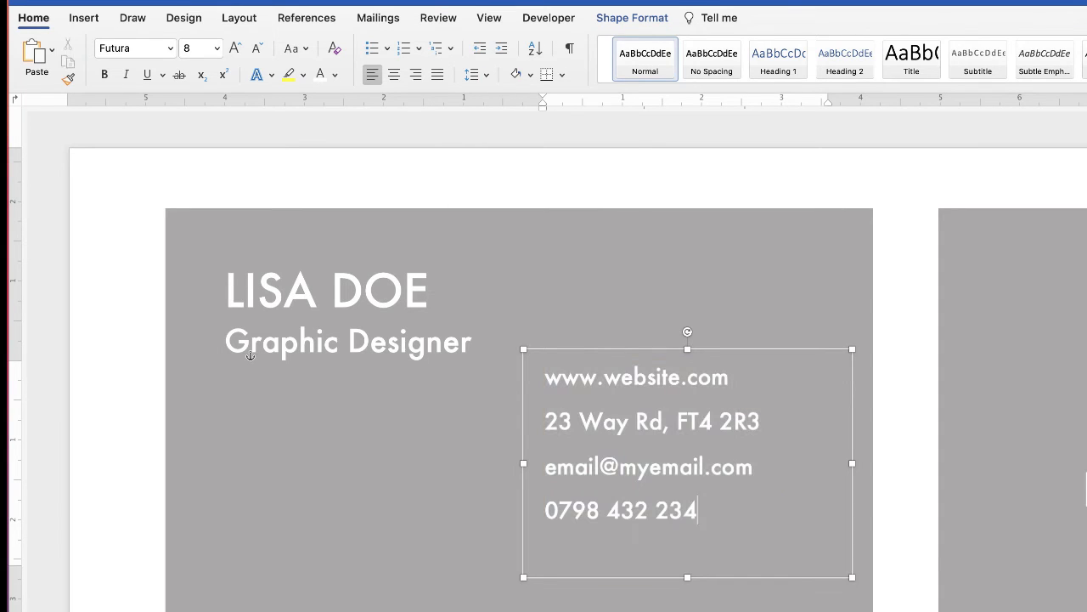
left_click_drag(659, 432, 726, 483)
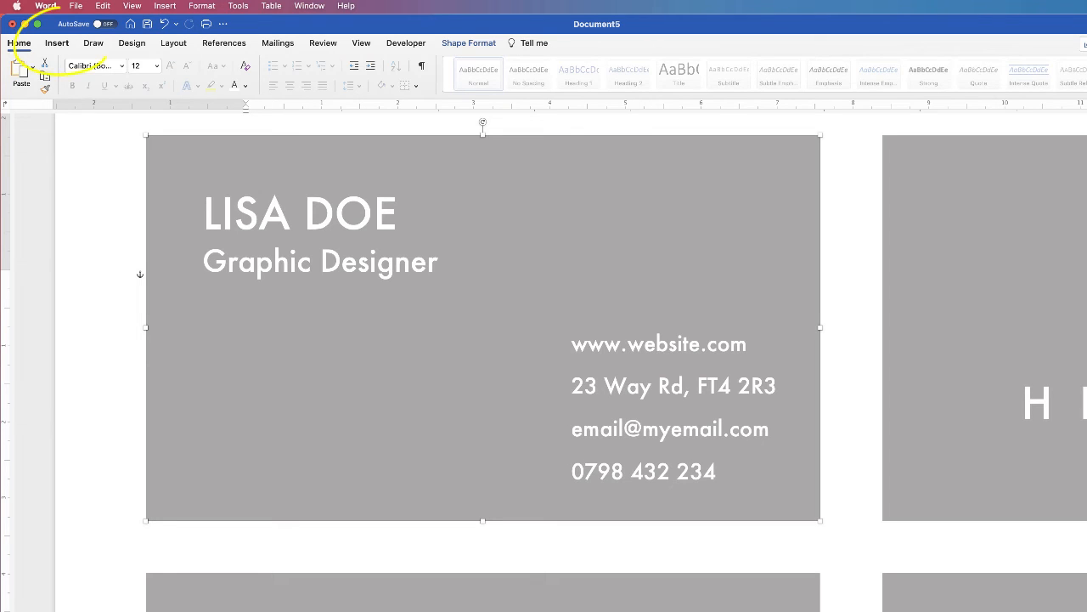
Step: Insert a location pin icon from the 'loc' icon search, In Front of Text, filled white
left_click(57, 42)
left_click(213, 70)
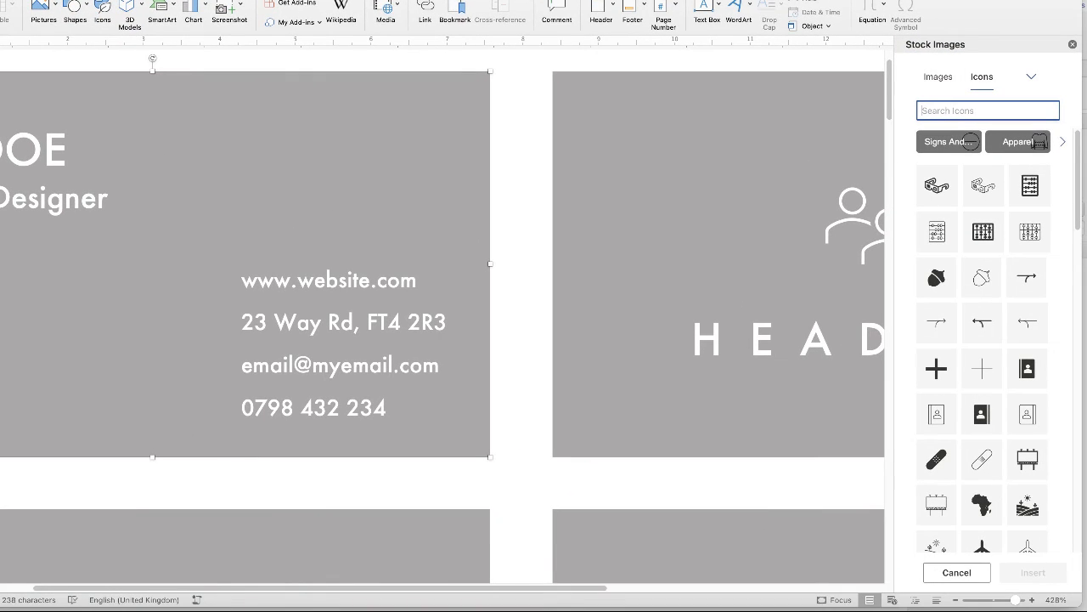
type("location")
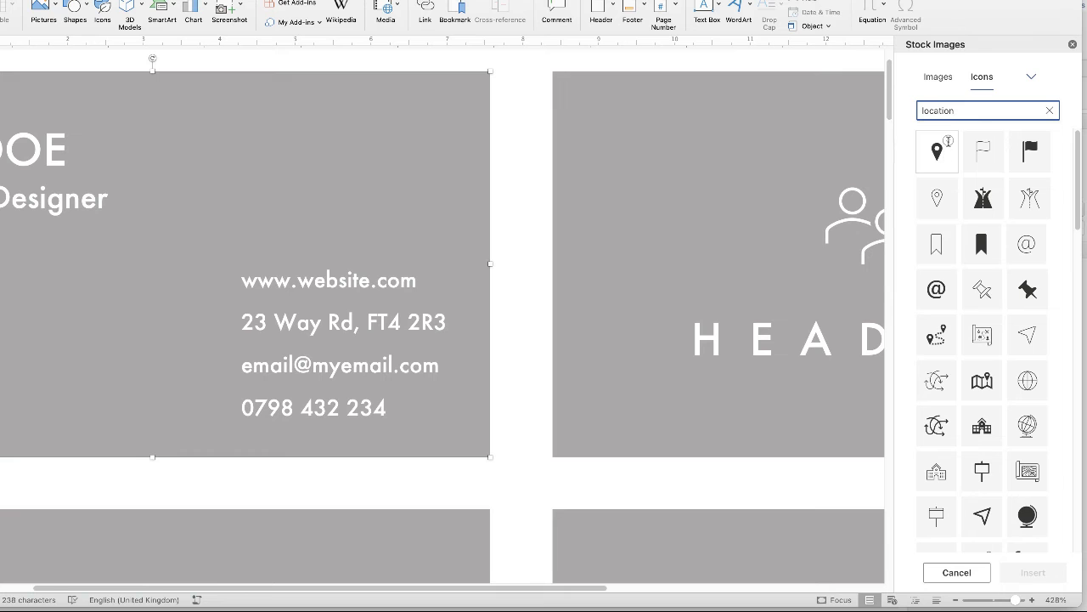
left_click(948, 141)
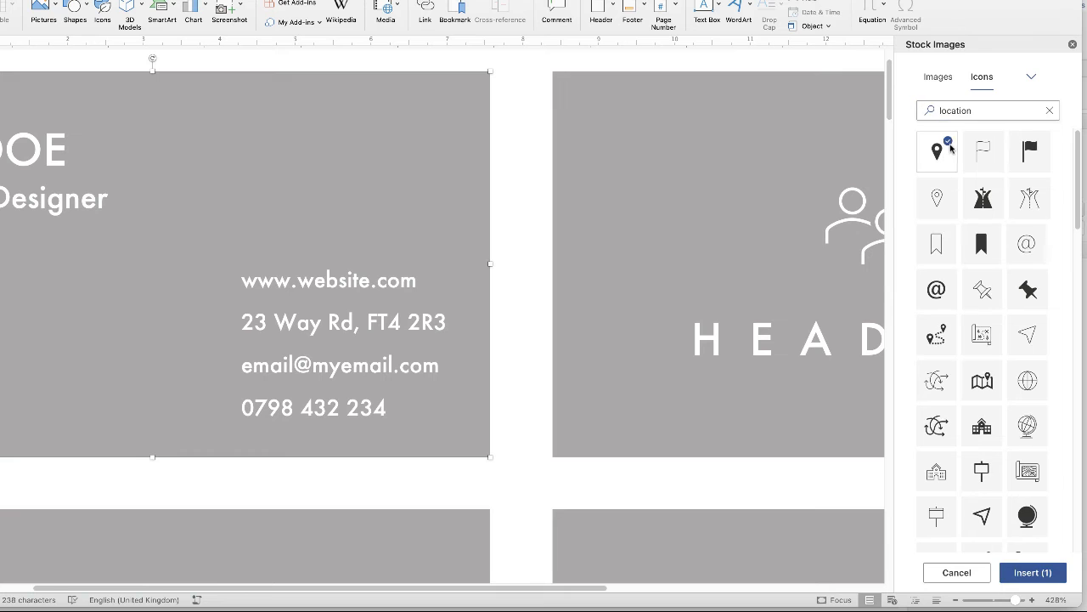
left_click(1032, 572)
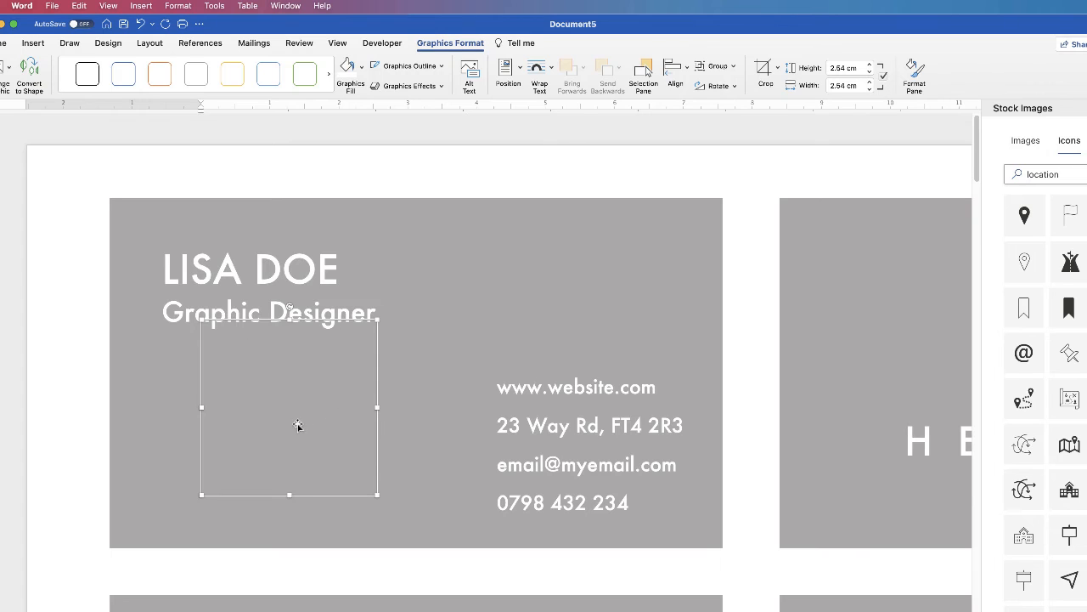
left_click(539, 72)
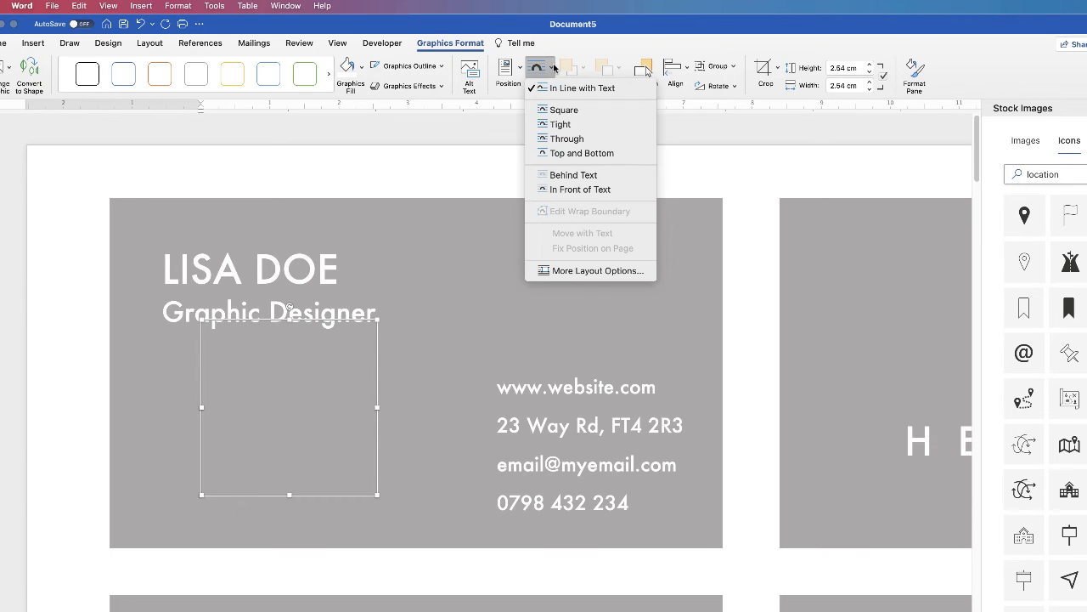
left_click(581, 190)
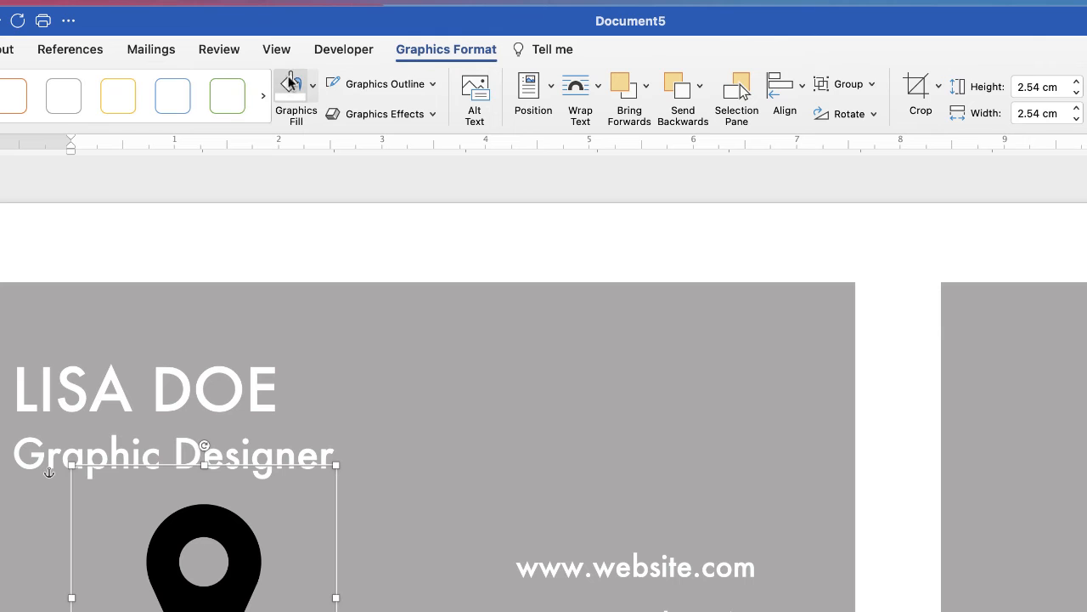
left_click(313, 86)
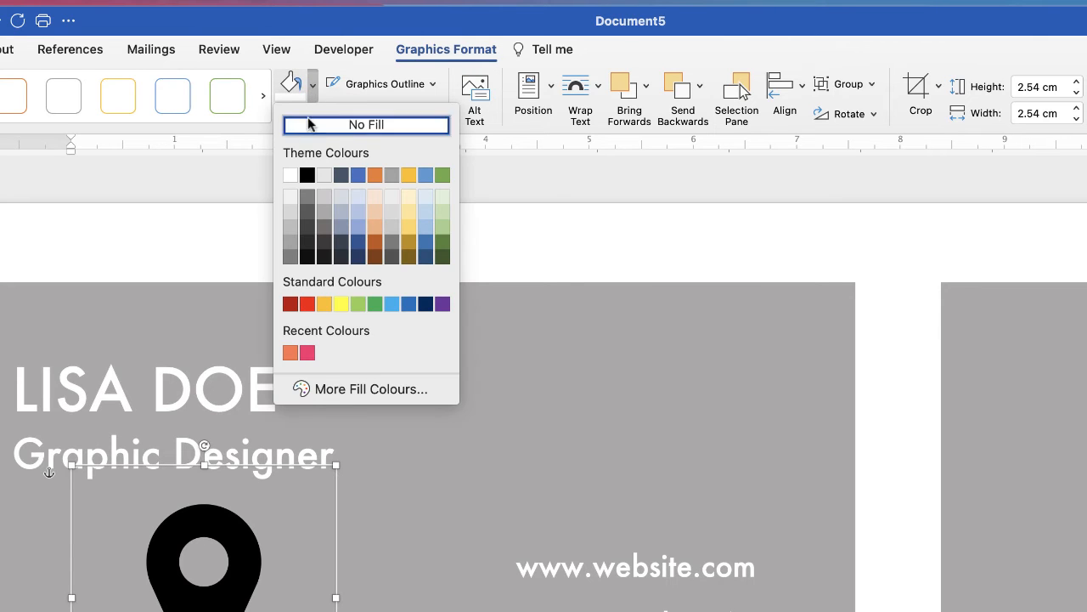
left_click(293, 176)
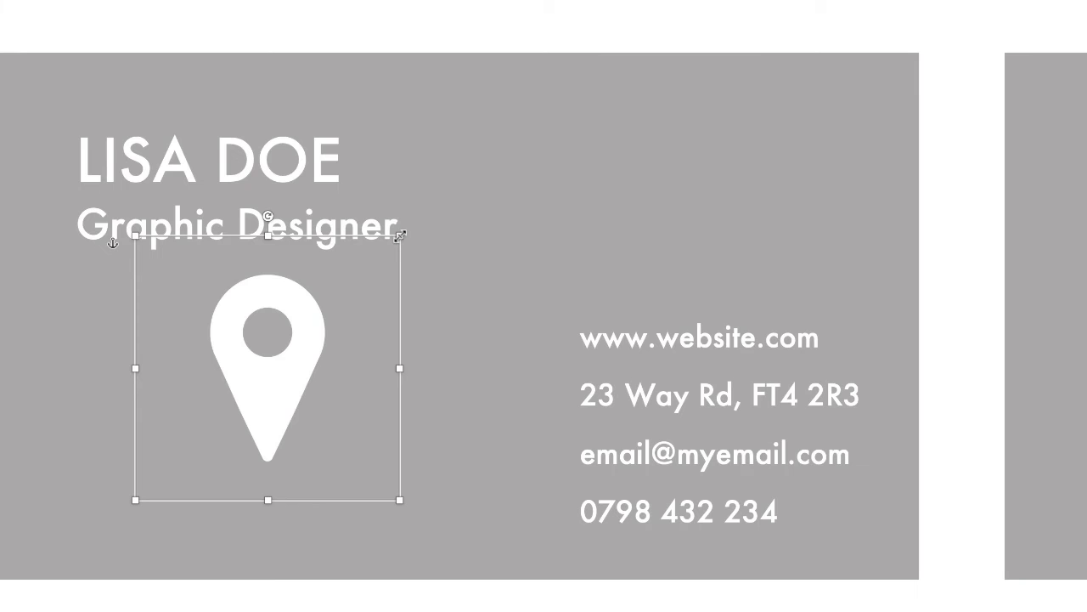
Step: Shrink the pin icon to 0.64 cm and place it beside the address line
left_click_drag(400, 235, 538, 331)
left_click_drag(543, 470, 519, 392)
left_click_drag(553, 334, 552, 400)
left_click(545, 472)
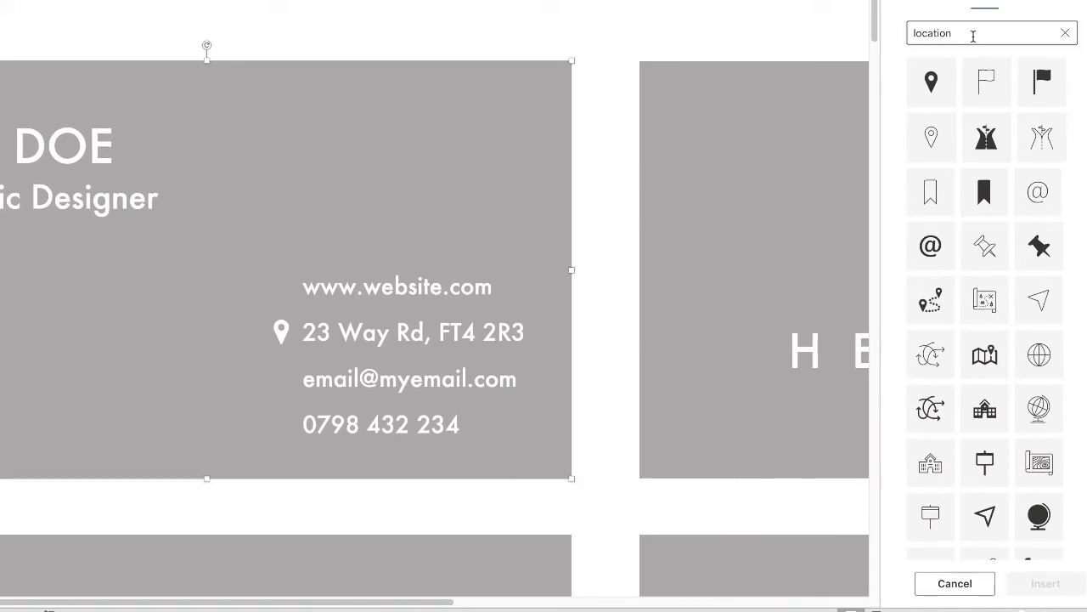
Step: Search the icon library for 'website' and insert the laptop-and-globe icon
left_click(957, 34)
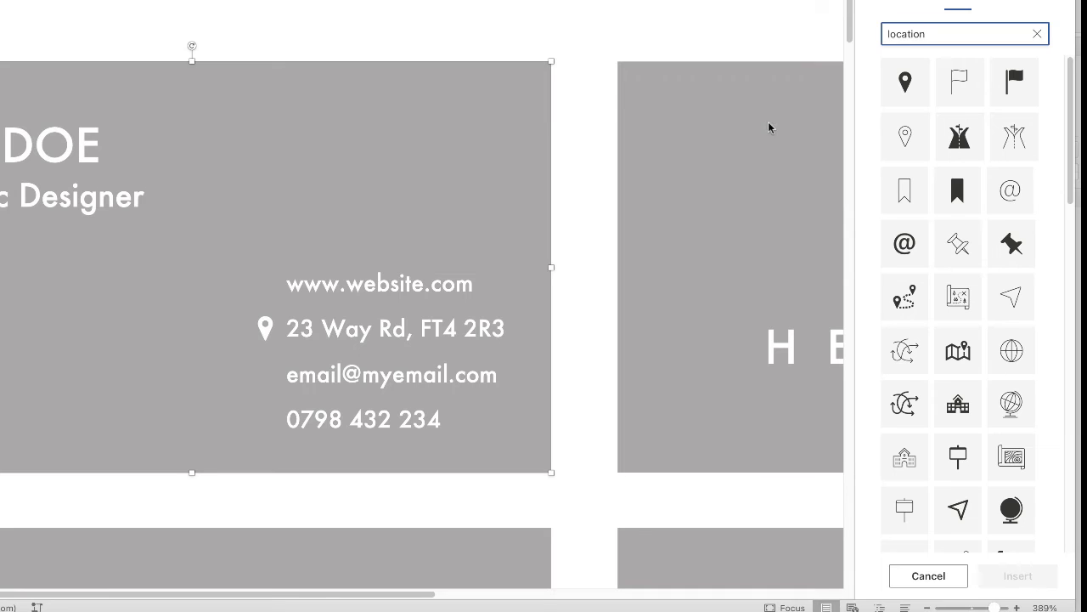
left_click_drag(915, 33, 887, 33)
type("globe")
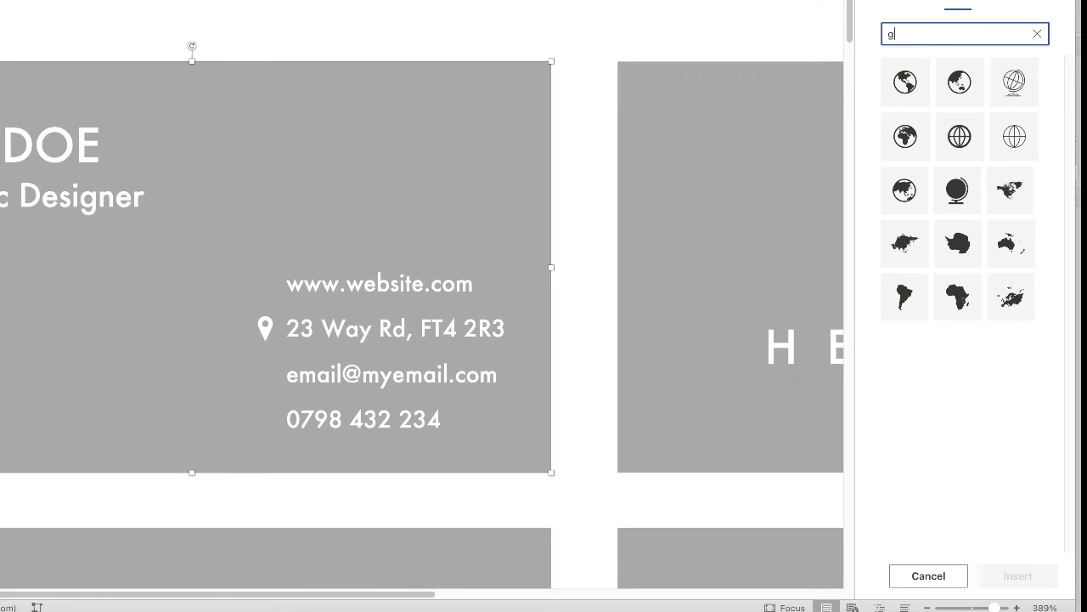
key("BackSpace")
type("websit")
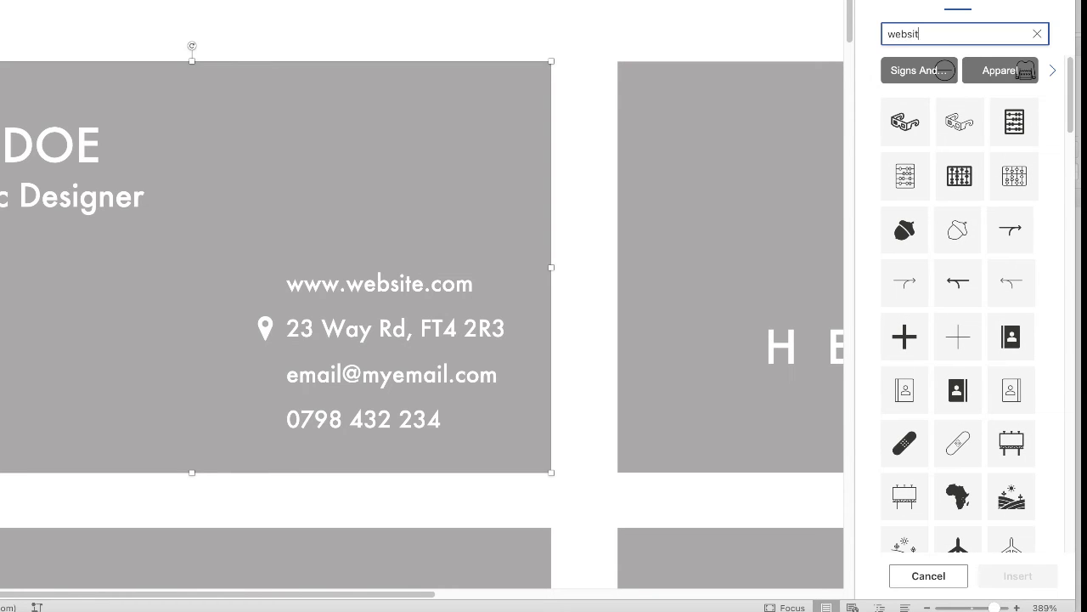
type("e")
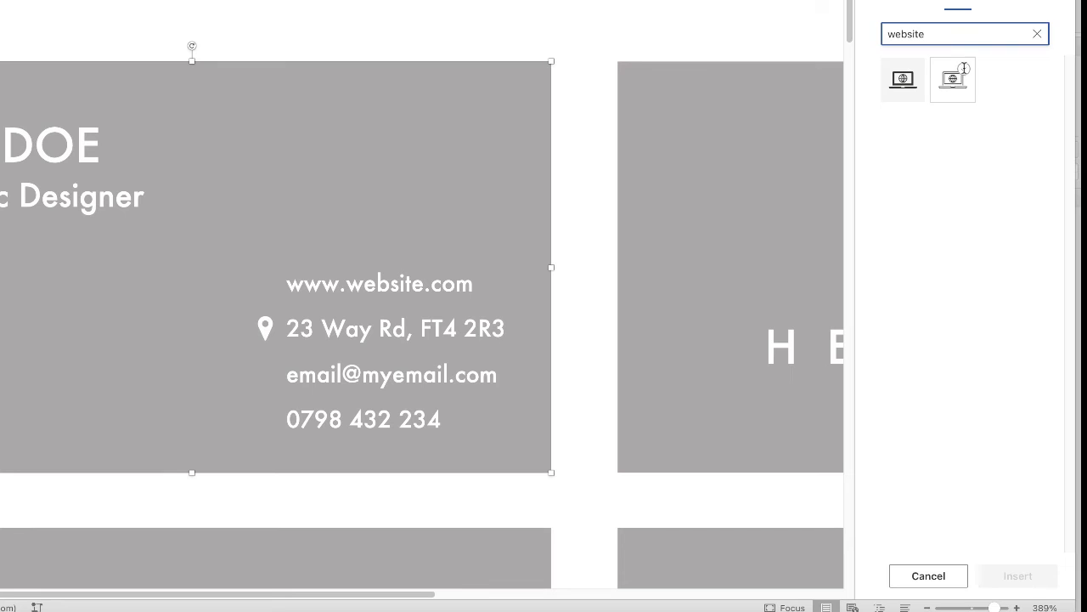
left_click(964, 68)
left_click(1008, 575)
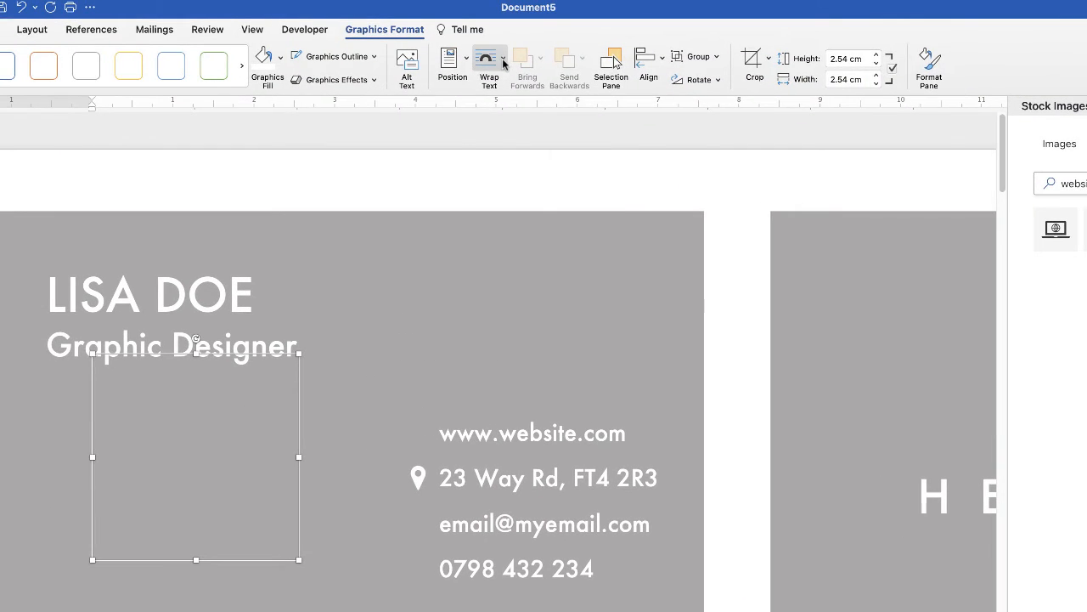
Step: Set the laptop icon In Front of Text, fill it white, and shrink it beside the website line
left_click(502, 58)
left_click(515, 203)
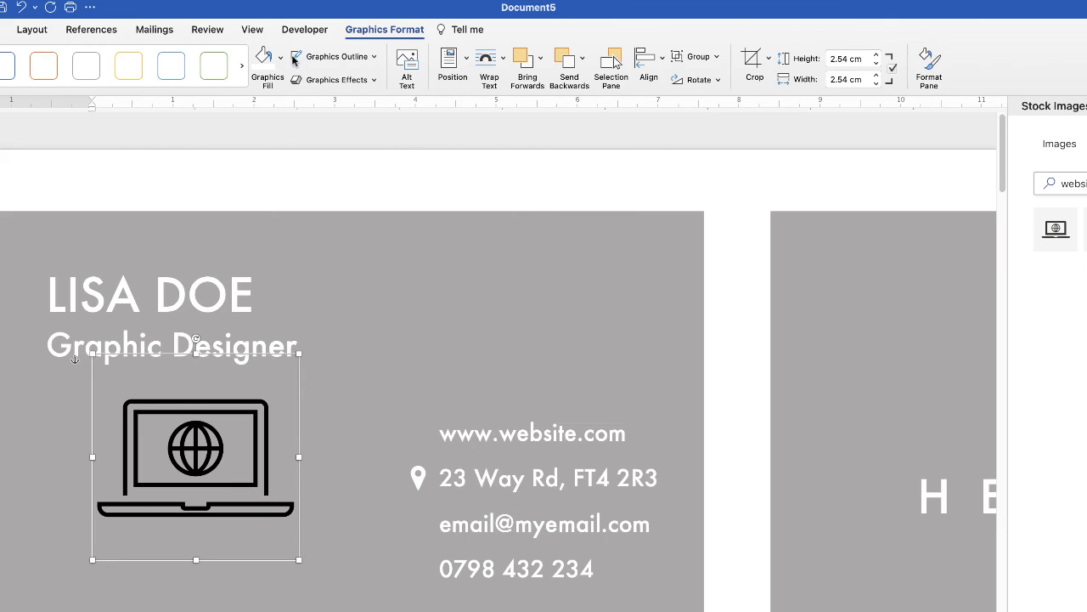
left_click(277, 60)
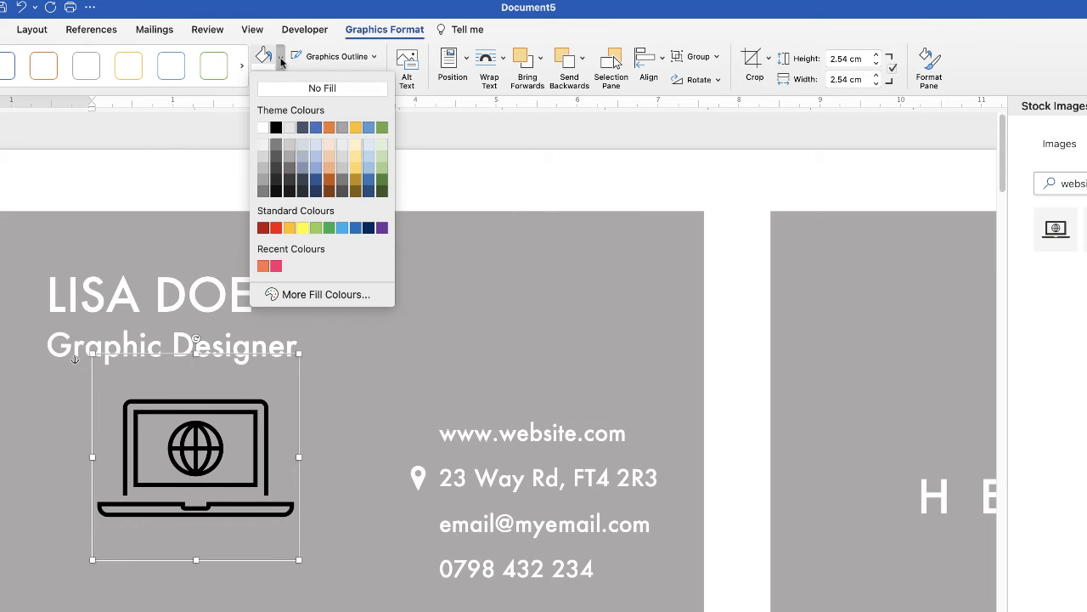
left_click(263, 129)
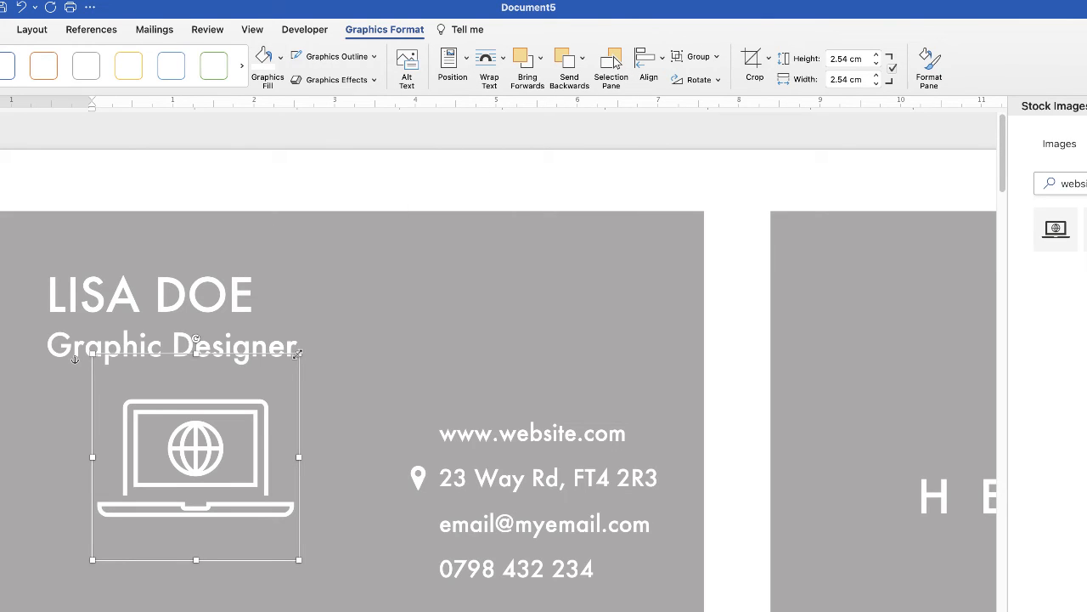
left_click_drag(297, 353, 420, 429)
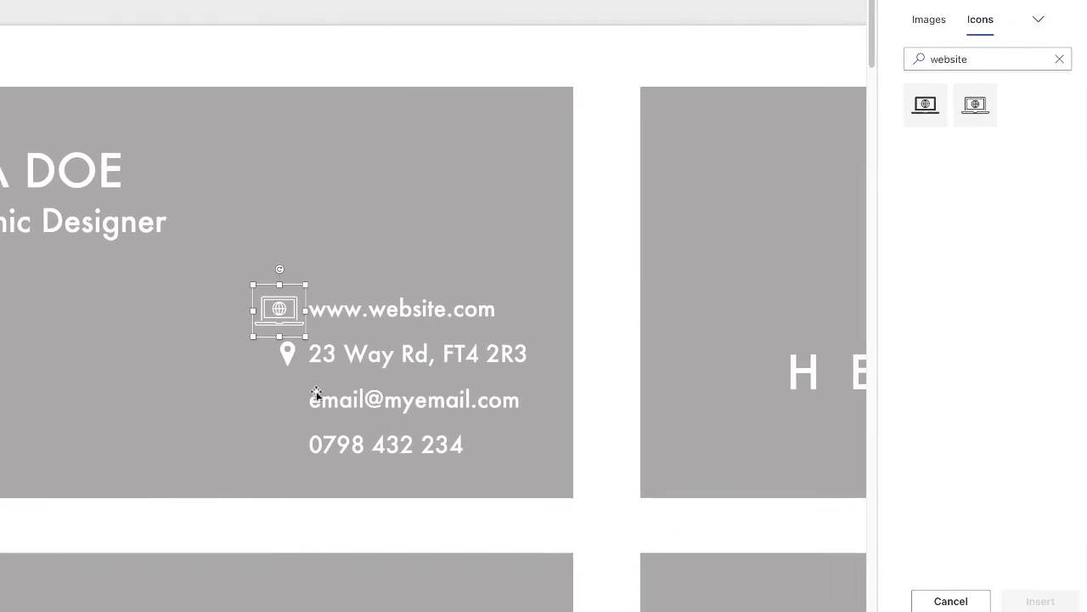
Step: Search the icon library for 'envelope' and pick the outline envelope icon
left_click(1055, 56)
type("enve")
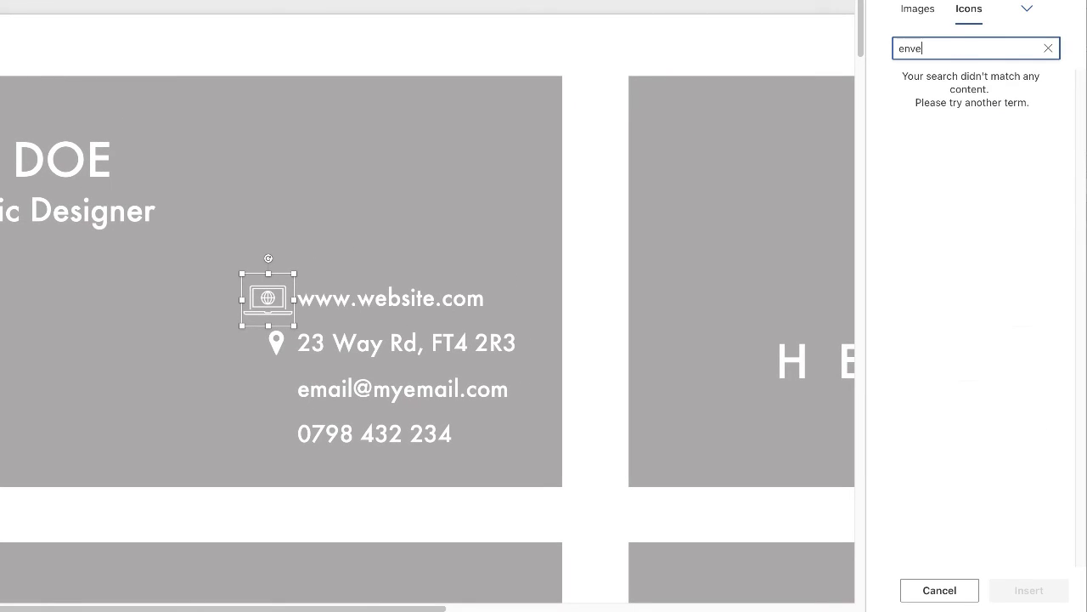
type("lope")
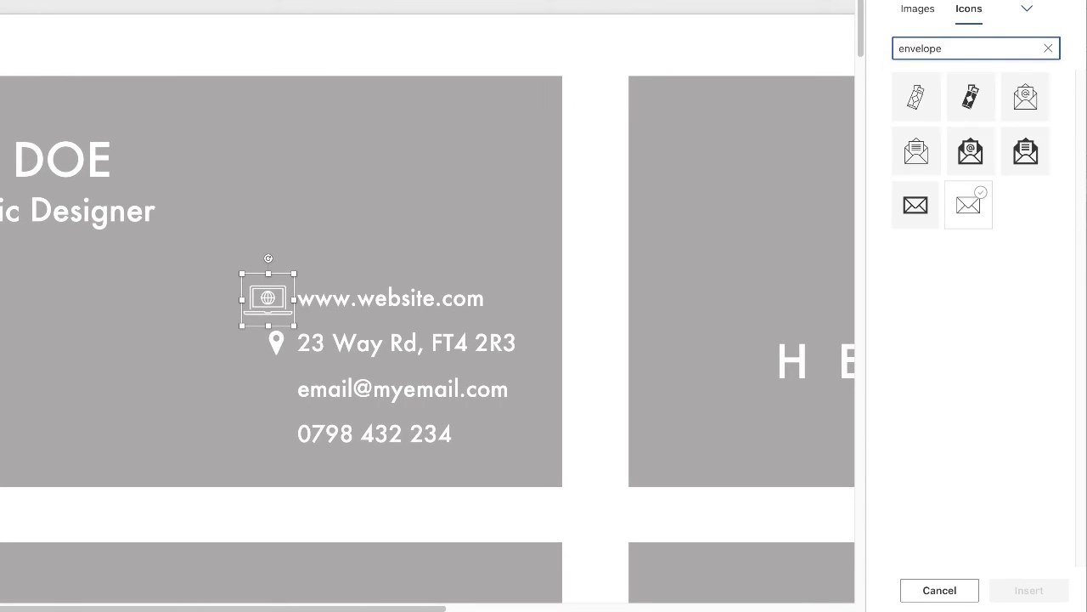
left_click(969, 204)
Step: Insert the envelope icon In Front of Text, fill it white, and shrink it beside the e-mail line
left_click(1029, 590)
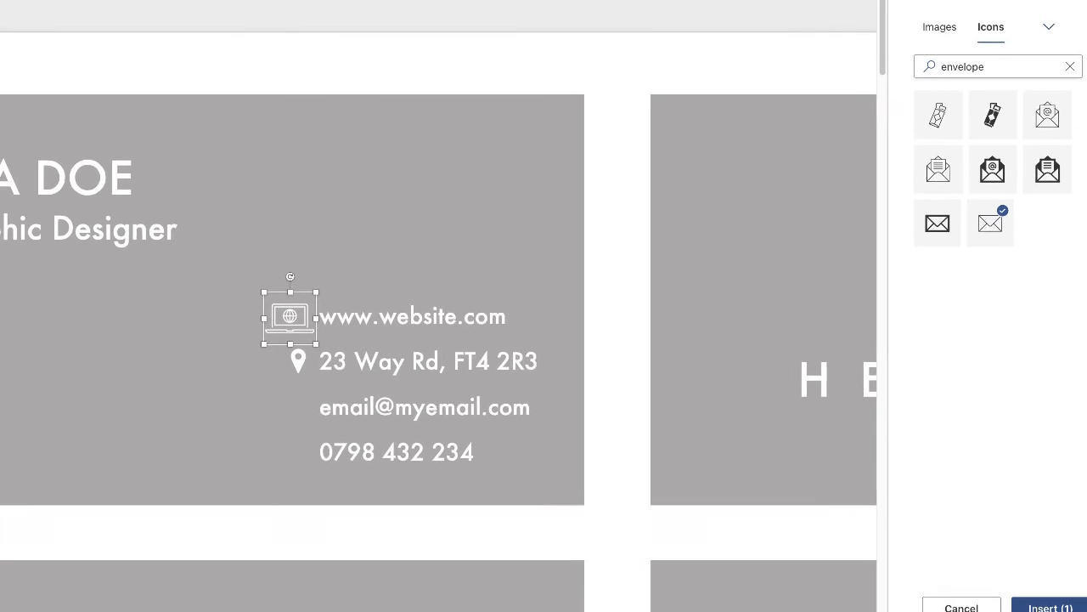
left_click(502, 53)
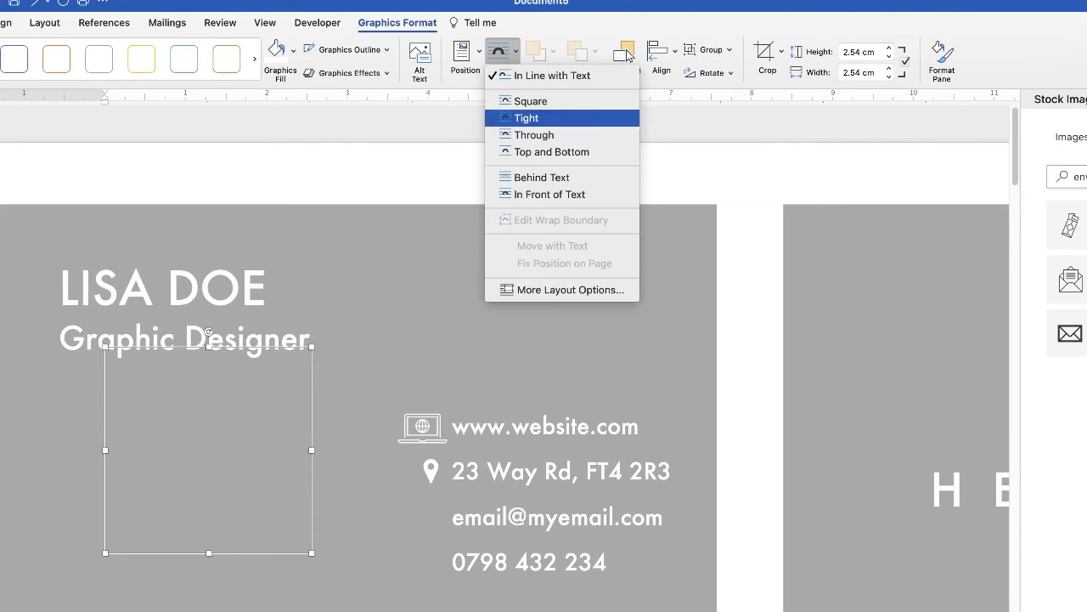
left_click(549, 193)
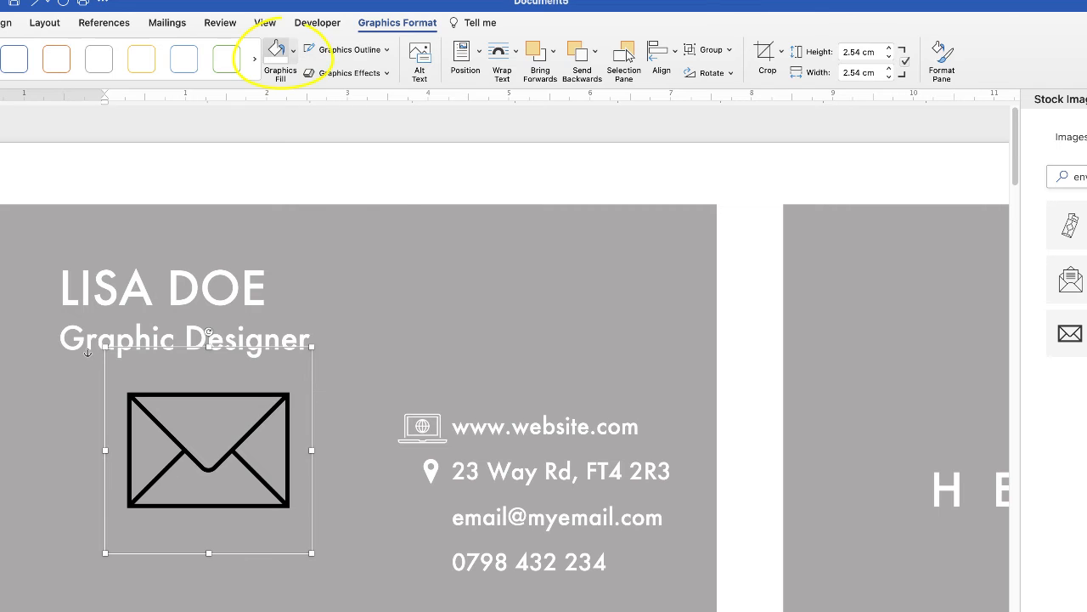
left_click(293, 50)
left_click(275, 121)
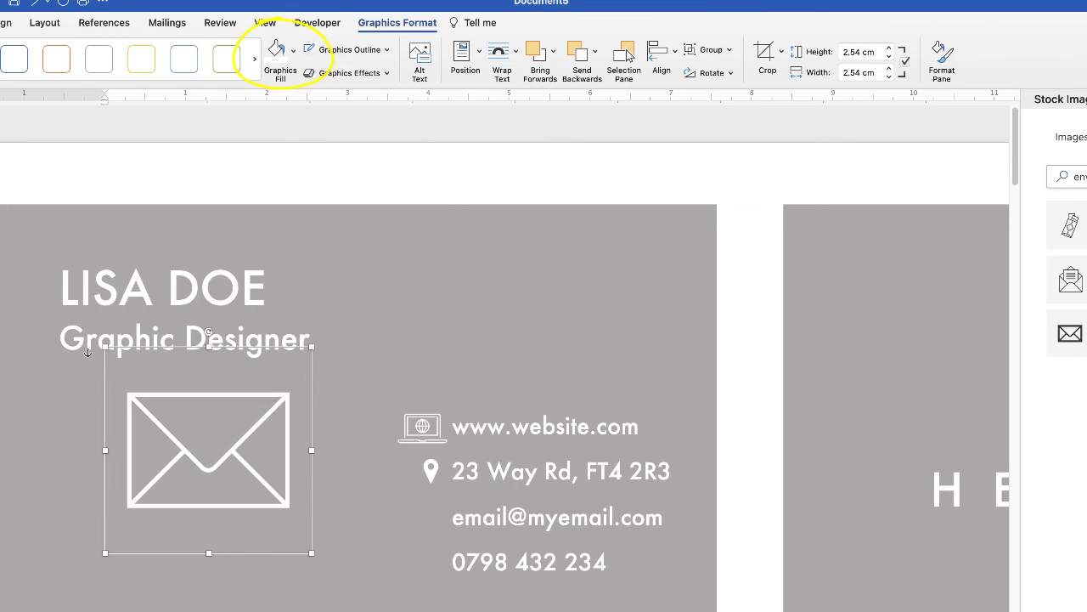
left_click_drag(311, 347, 422, 520)
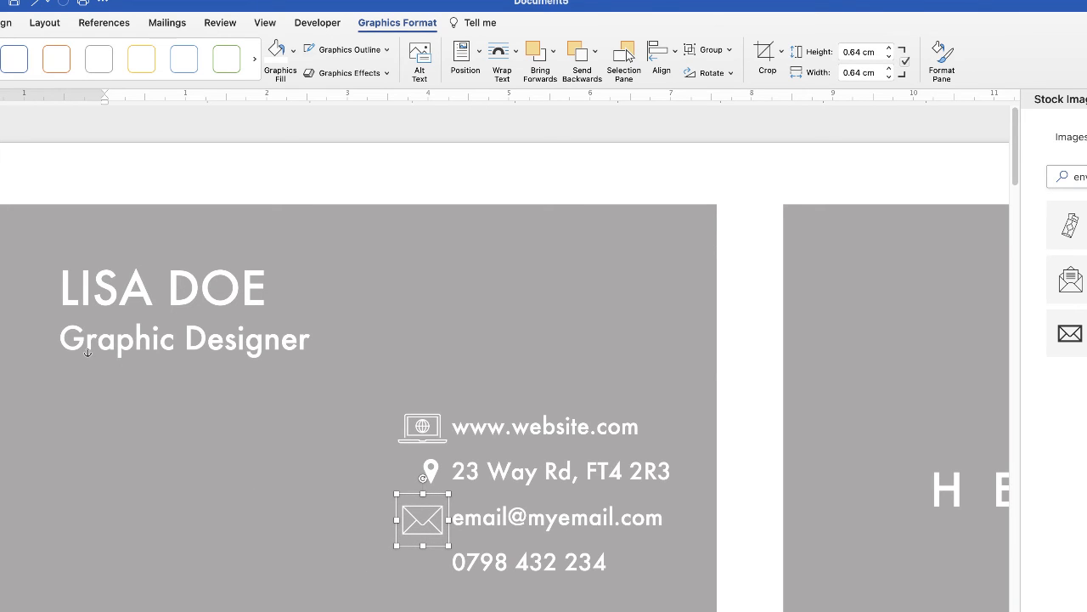
Step: Select the old 'envelope' term in the icon search box
left_click(1072, 176)
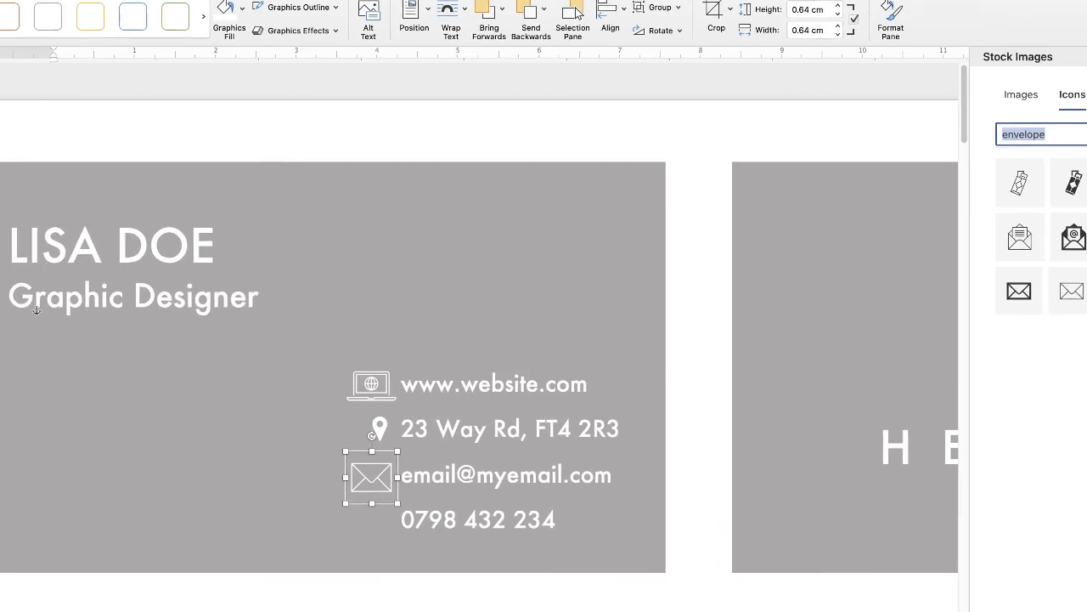
left_click(1086, 177)
left_click_drag(1086, 177, 1064, 176)
left_click_drag(905, 44, 894, 44)
left_click(938, 44)
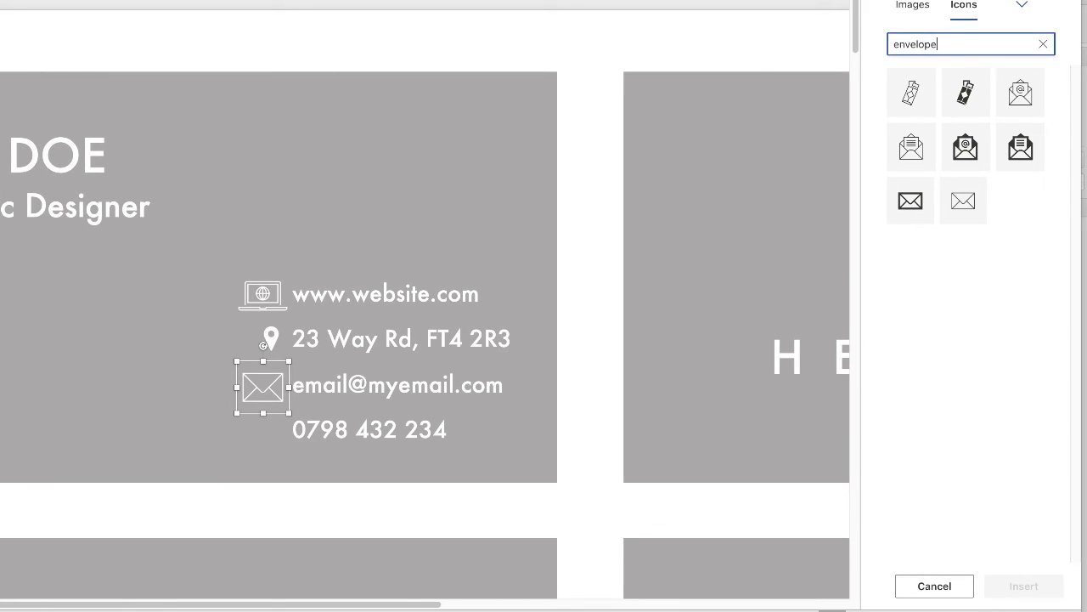
Step: Search the icon library for 'pho' and insert the phone handset icon
key("BackSpace")
key("BackSpace")
key("BackSpace")
key("BackSpace")
key("BackSpace")
key("BackSpace")
key("BackSpace")
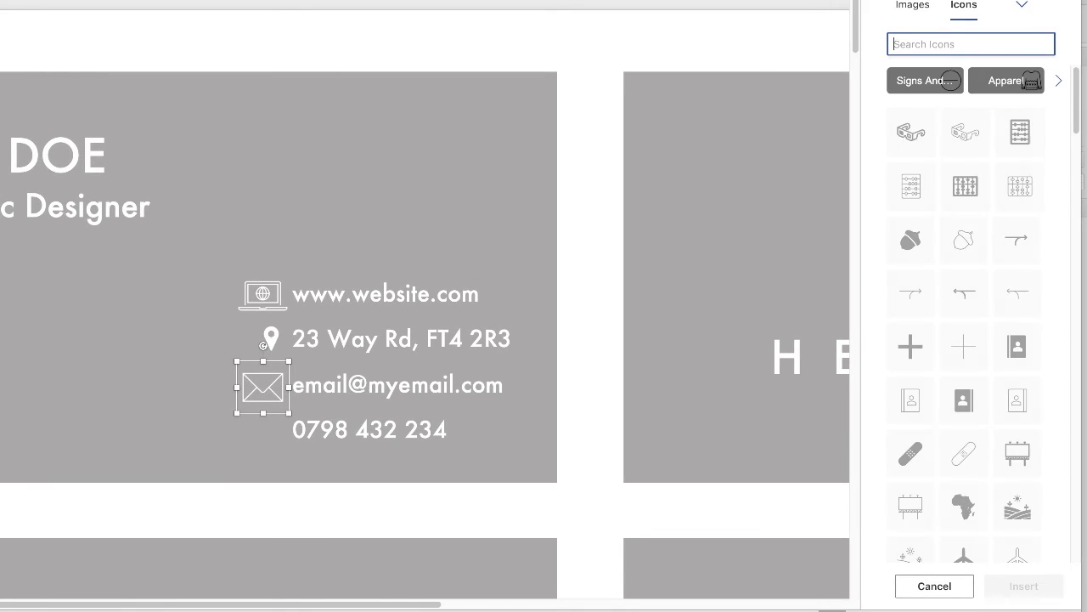
type("phone")
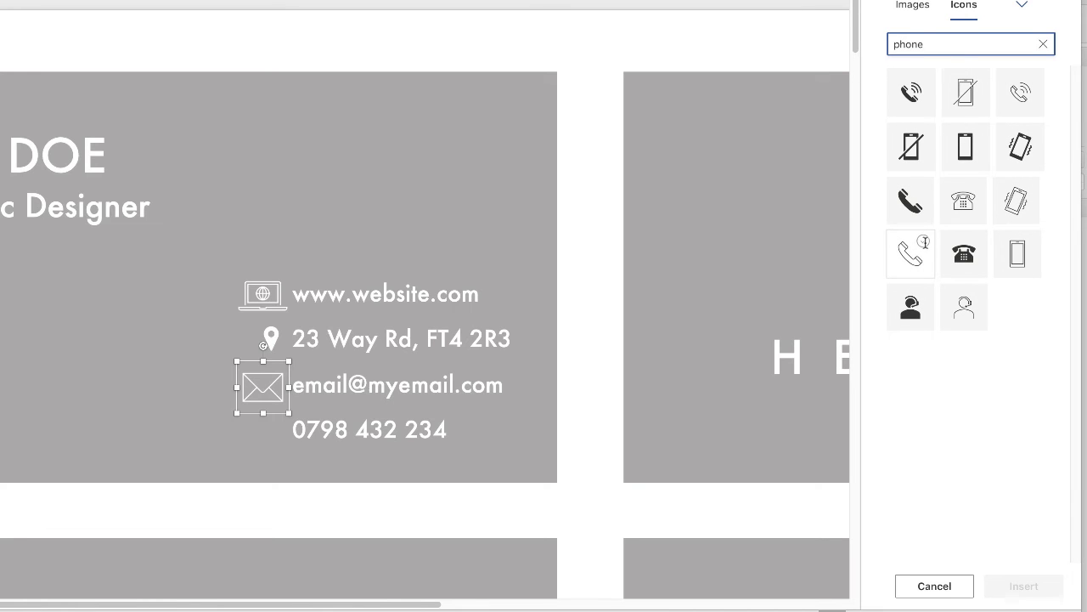
left_click(912, 202)
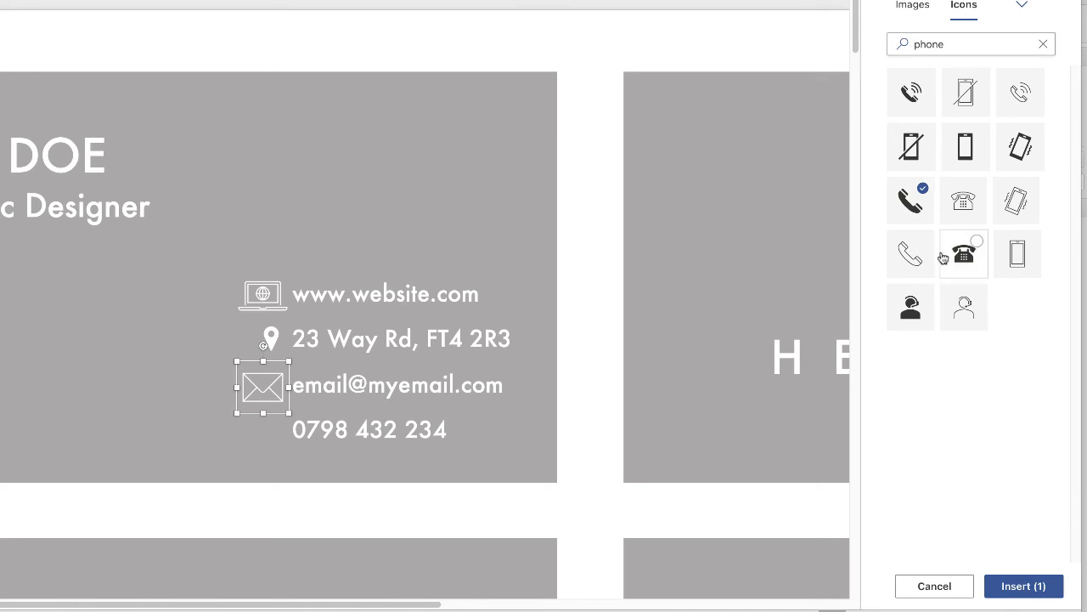
left_click(1011, 586)
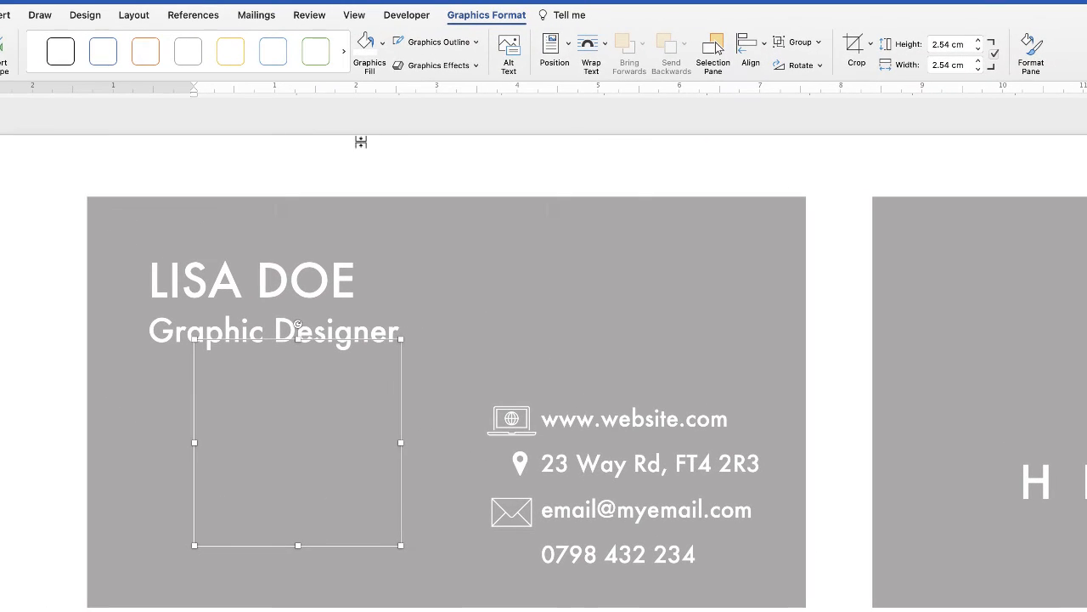
Step: Set the phone icon In Front of Text, fill it white, and resize it to 0.64 cm
left_click(599, 54)
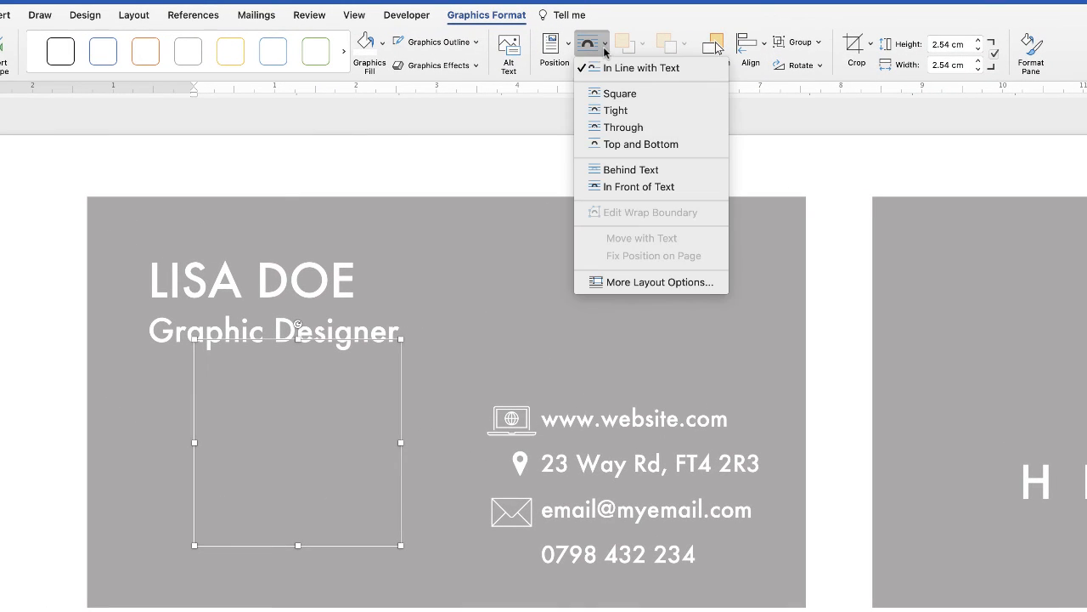
left_click(625, 186)
left_click(383, 42)
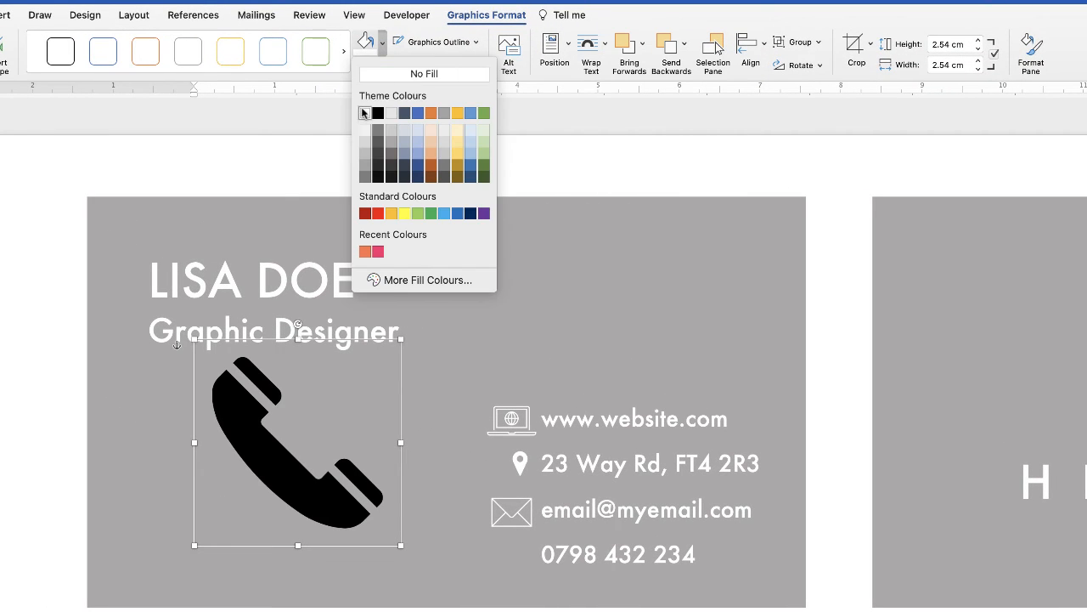
left_click(364, 113)
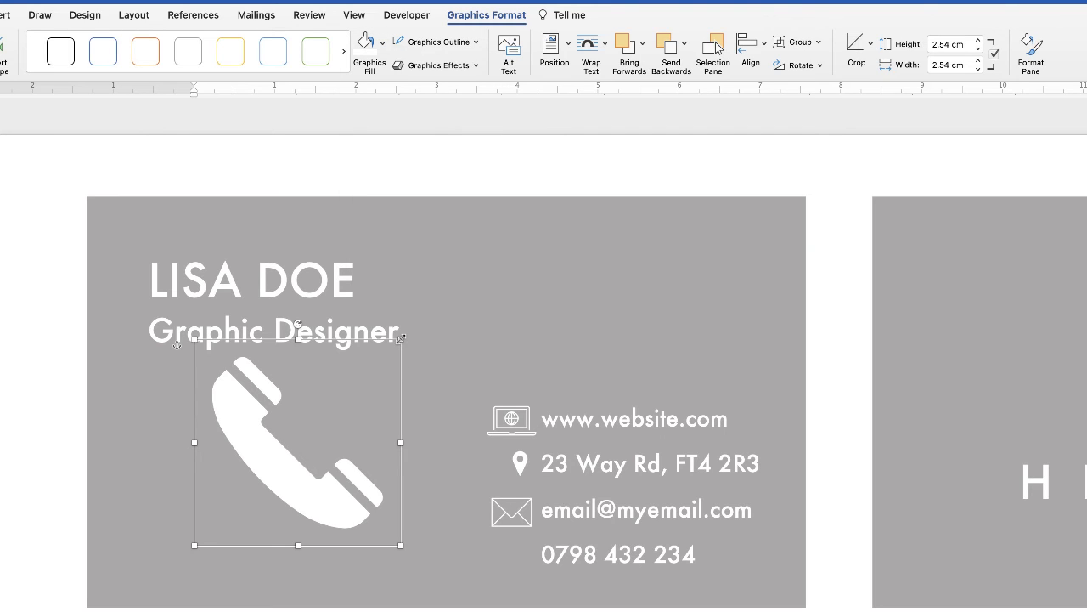
left_click_drag(401, 338, 232, 560)
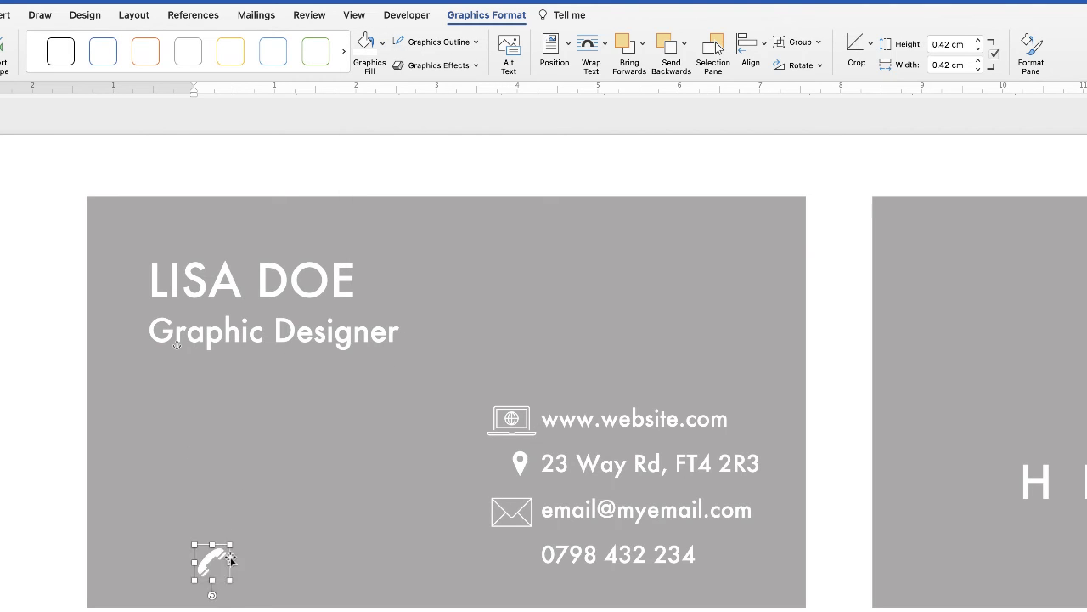
key("ctrl+z")
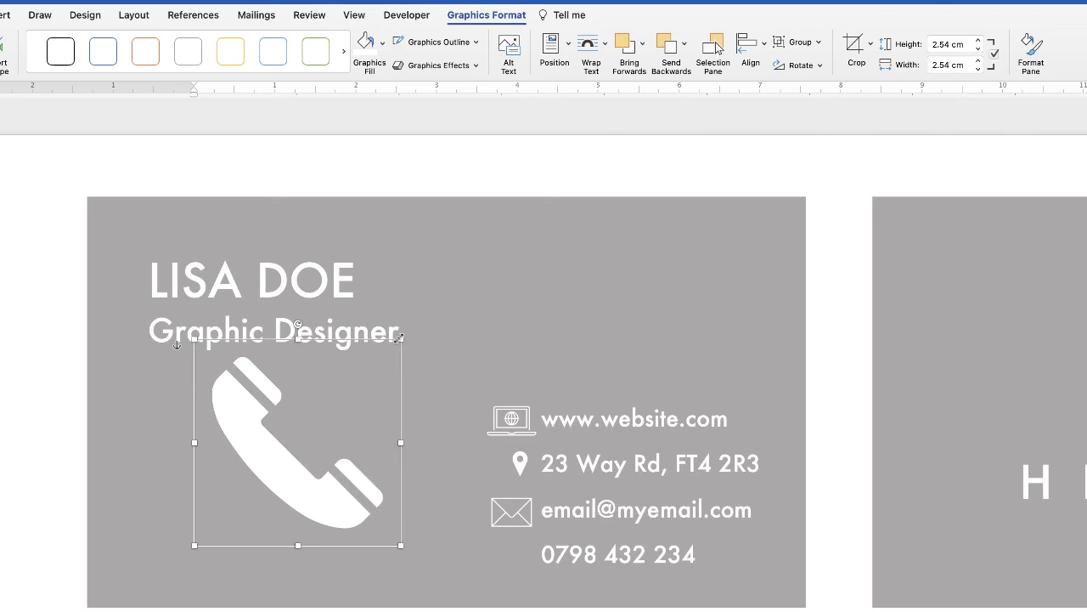
left_click_drag(401, 339, 521, 581)
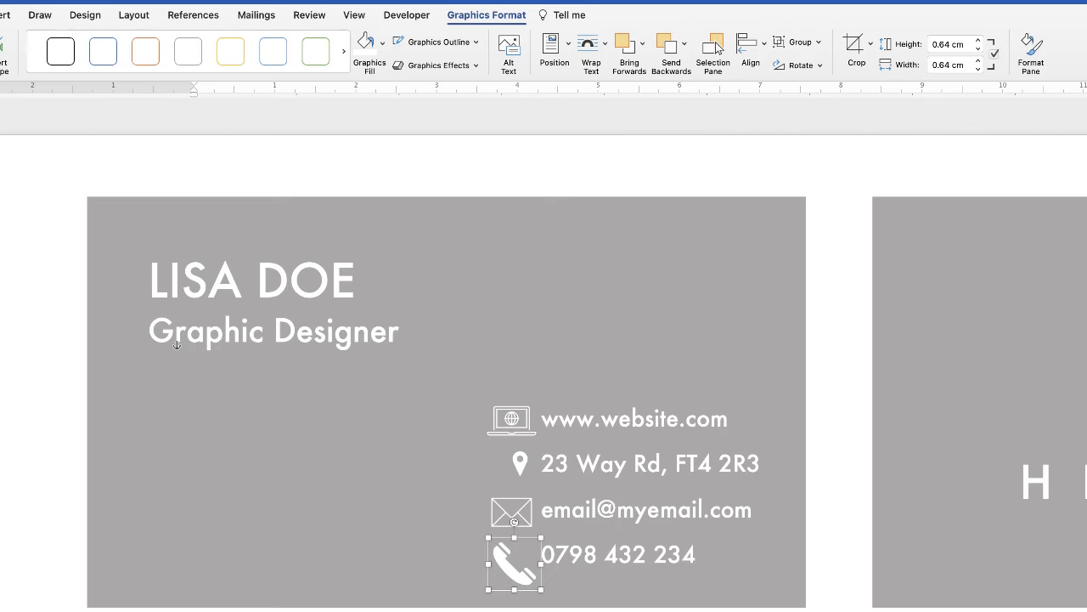
Step: Shrink the phone and envelope icons to a matching smaller size
scroll(176, 345, "right", 5)
scroll(176, 344, "down", 5)
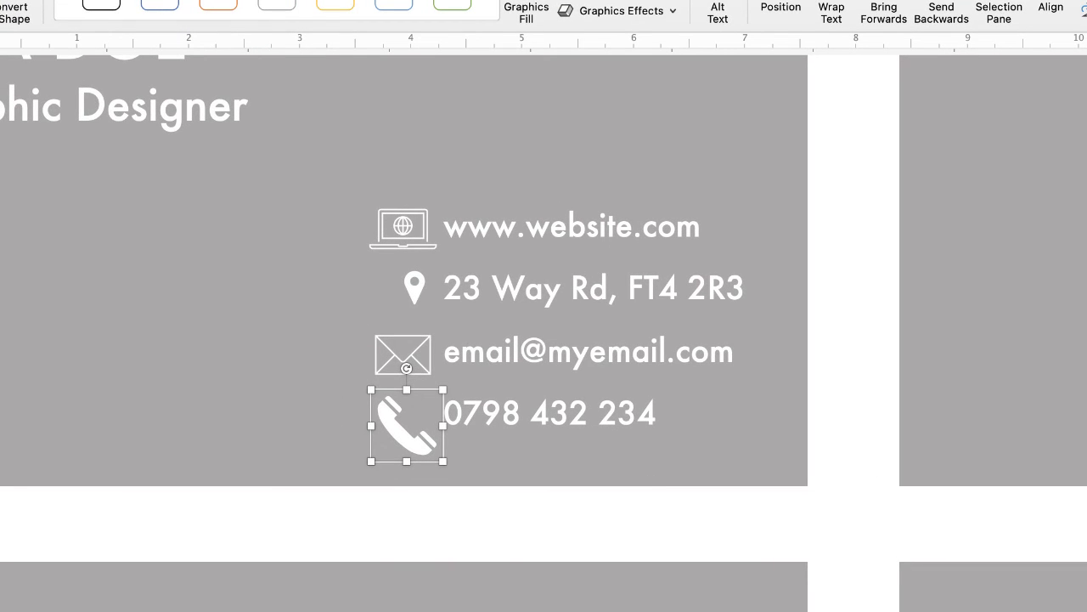
scroll(371, 389, "up", 3)
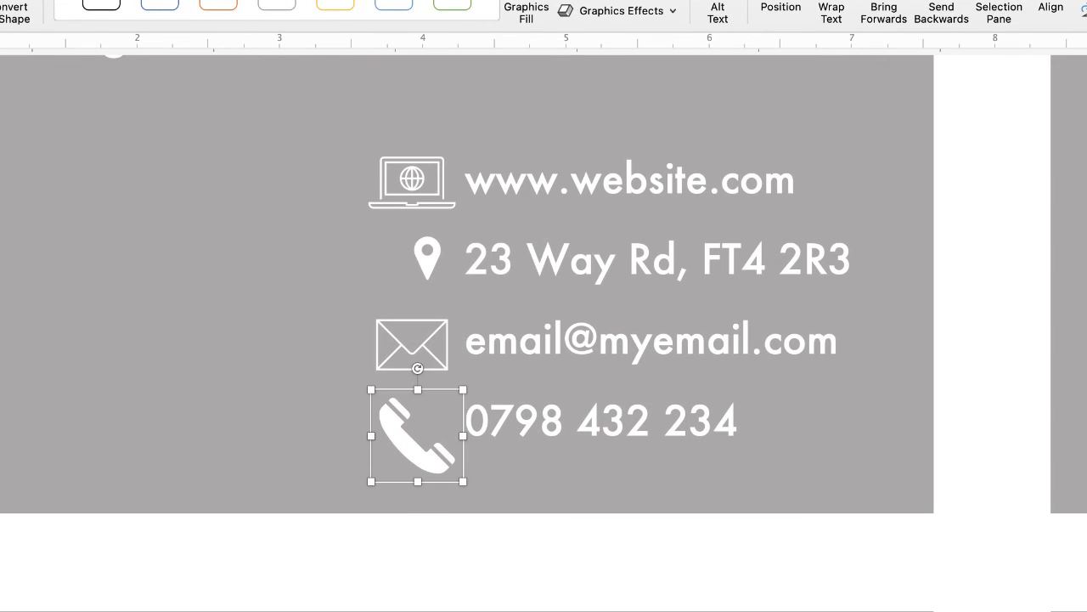
scroll(467, 314, "up", 2)
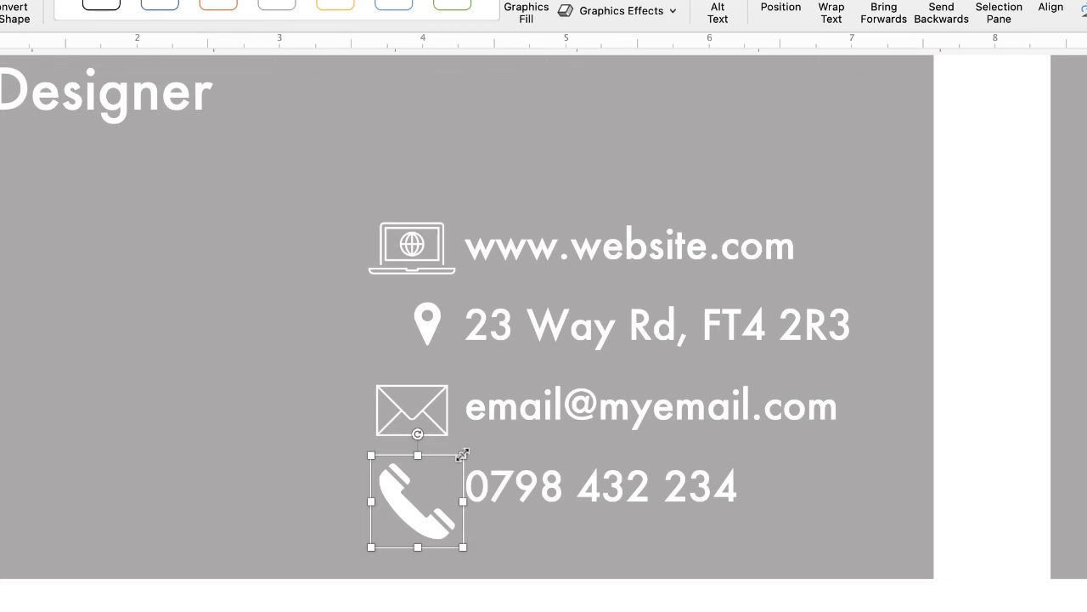
left_click_drag(461, 455, 406, 495)
left_click(418, 418)
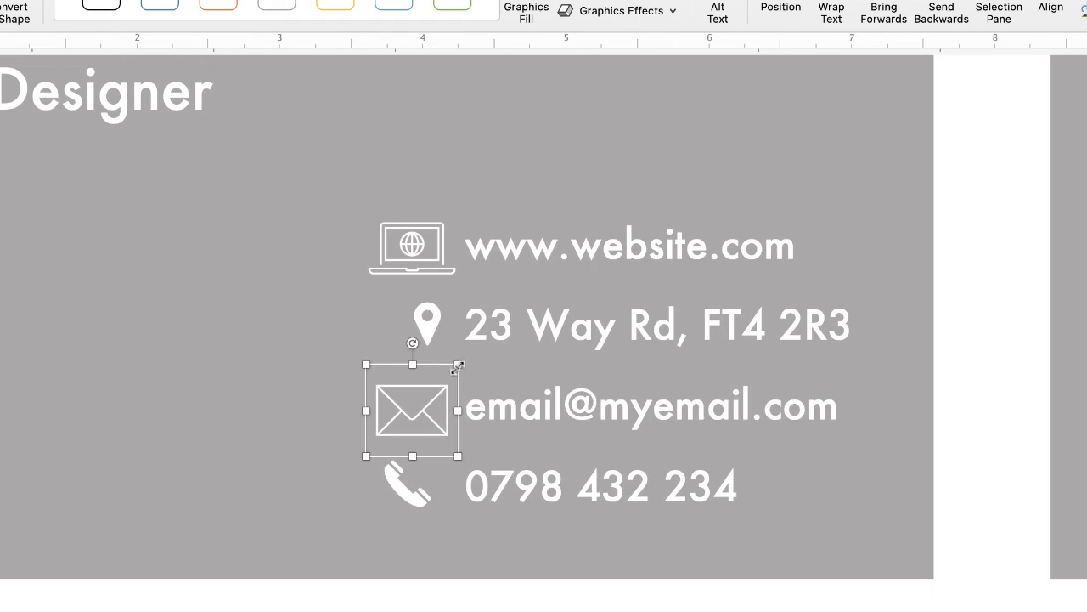
left_click_drag(457, 364, 406, 419)
Step: Nudge the location pin left into line, then shrink and reposition the laptop icon
left_click(429, 328)
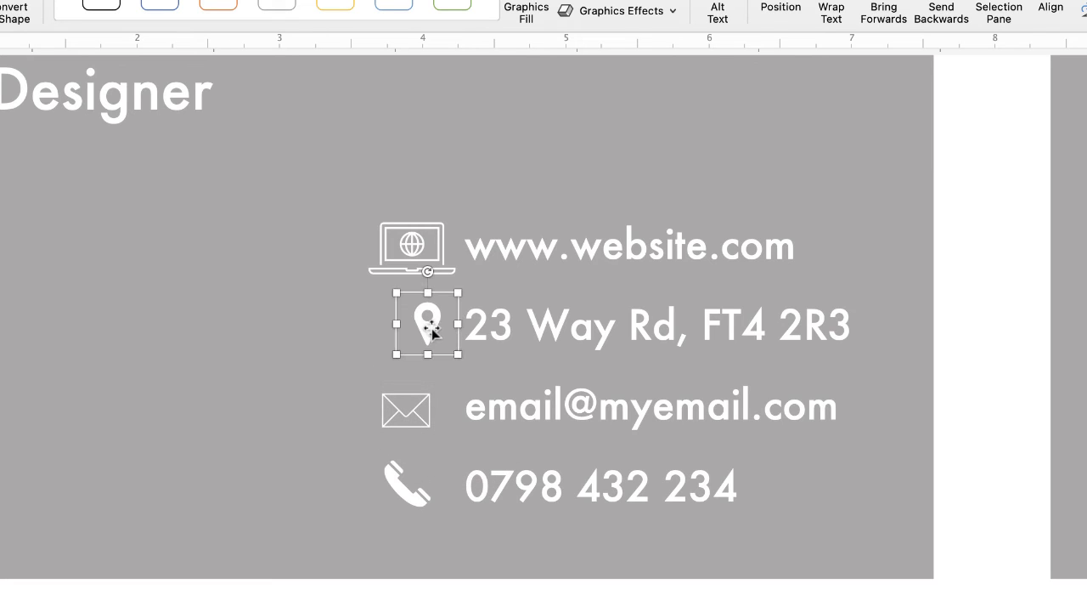
scroll(421, 332, "left", 3)
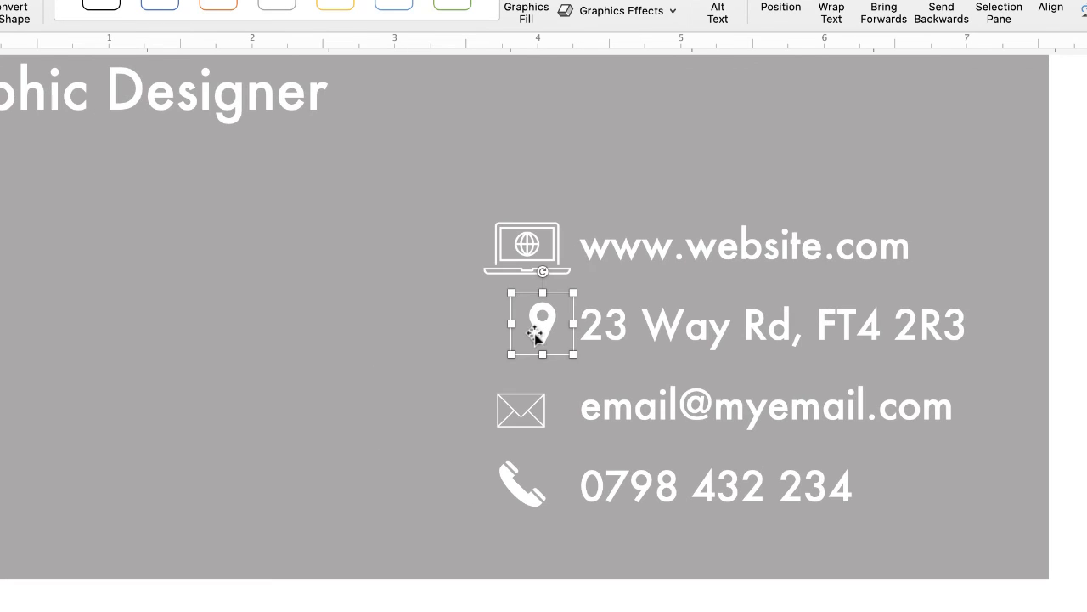
left_click_drag(542, 338, 522, 338)
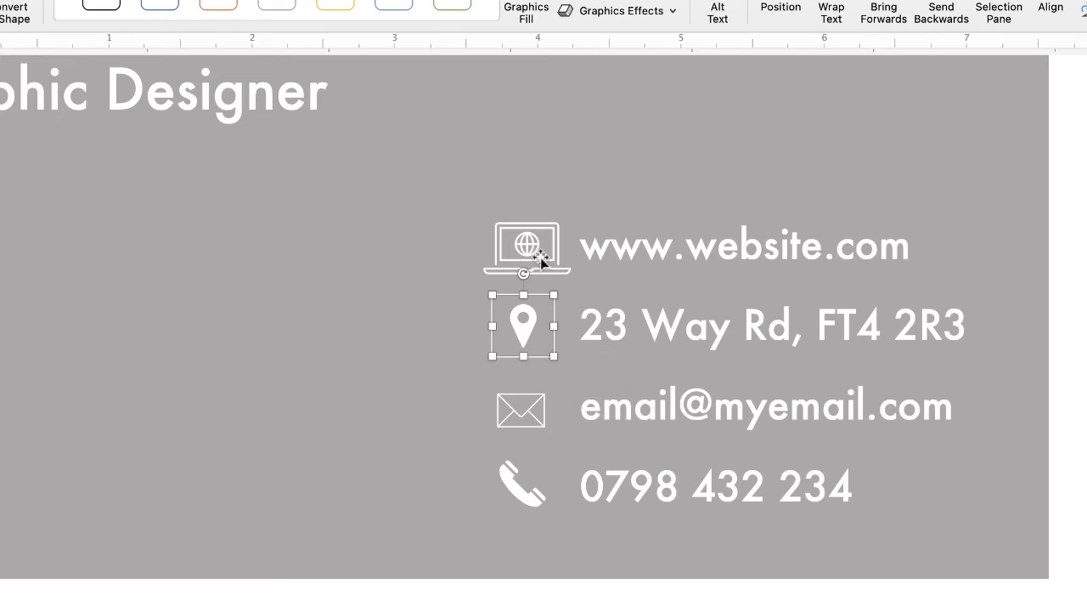
left_click(539, 259)
left_click_drag(568, 208, 553, 224)
left_click_drag(525, 272, 531, 263)
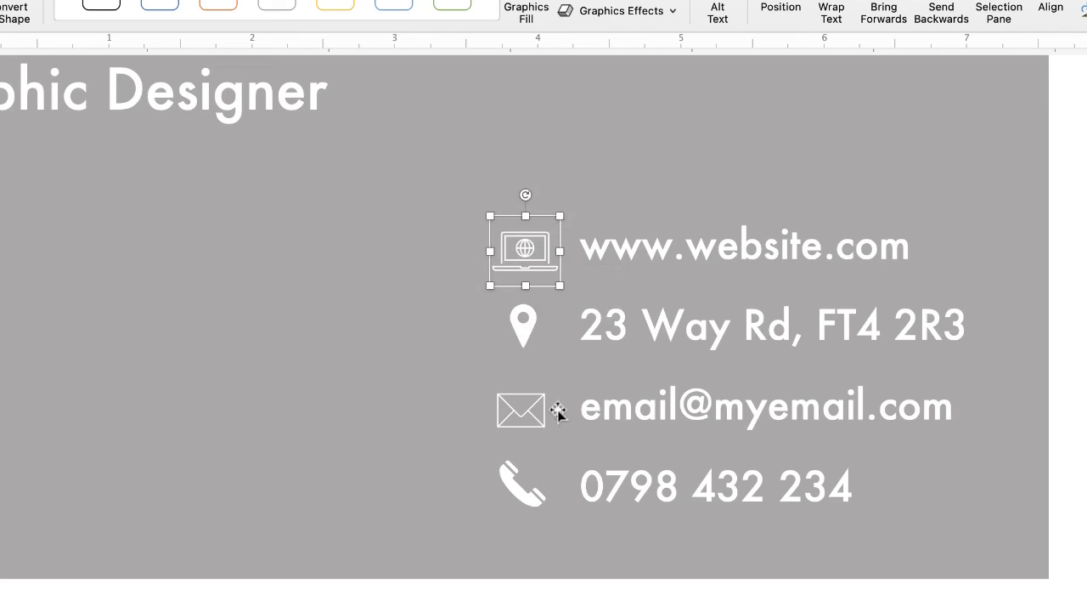
Step: Select all four contact icons together: phone, envelope, pin and laptop
left_click(528, 498)
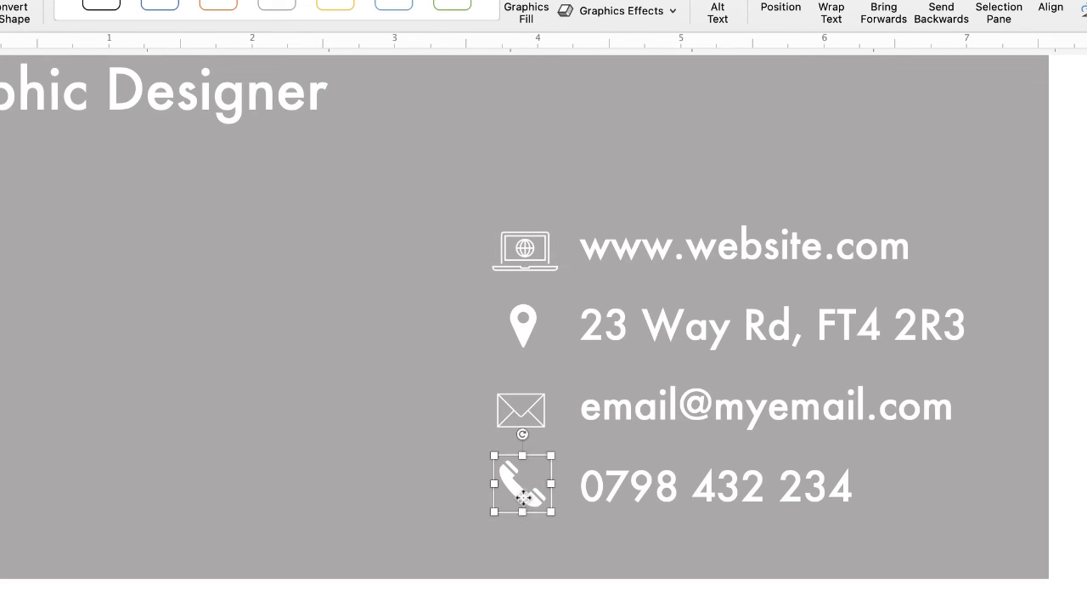
left_click(530, 409, "shift")
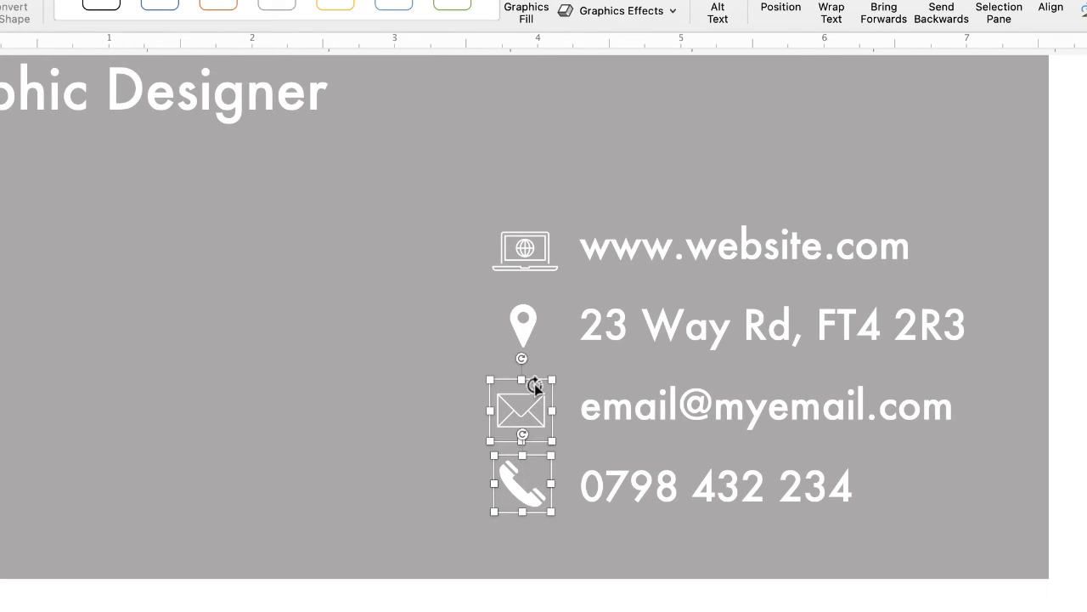
left_click(523, 328, "shift")
left_click(531, 257, "shift")
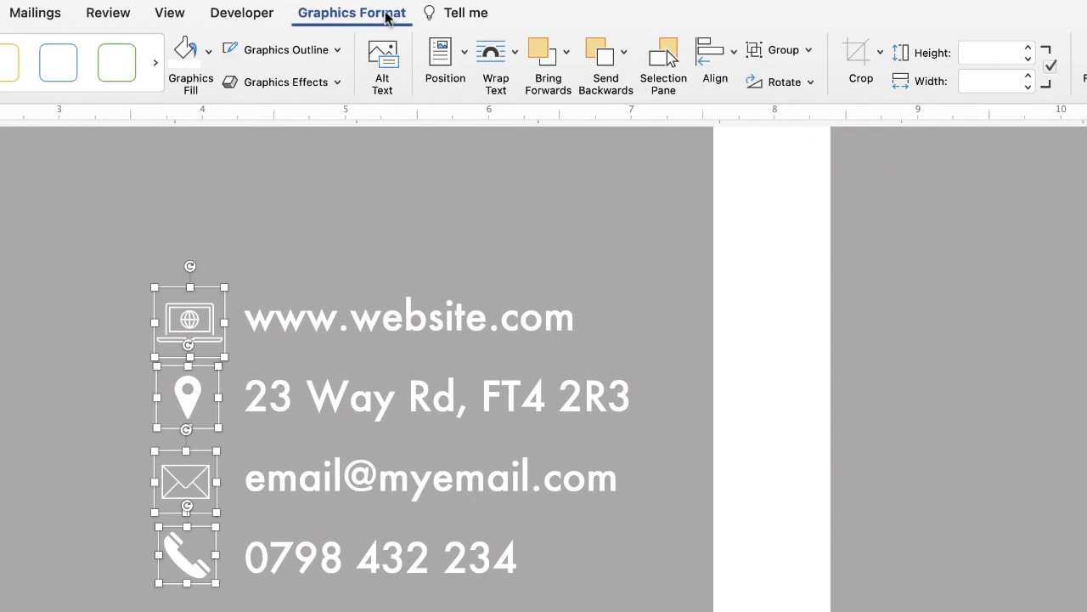
Step: Align the four icons to centre and group them
left_click(735, 52)
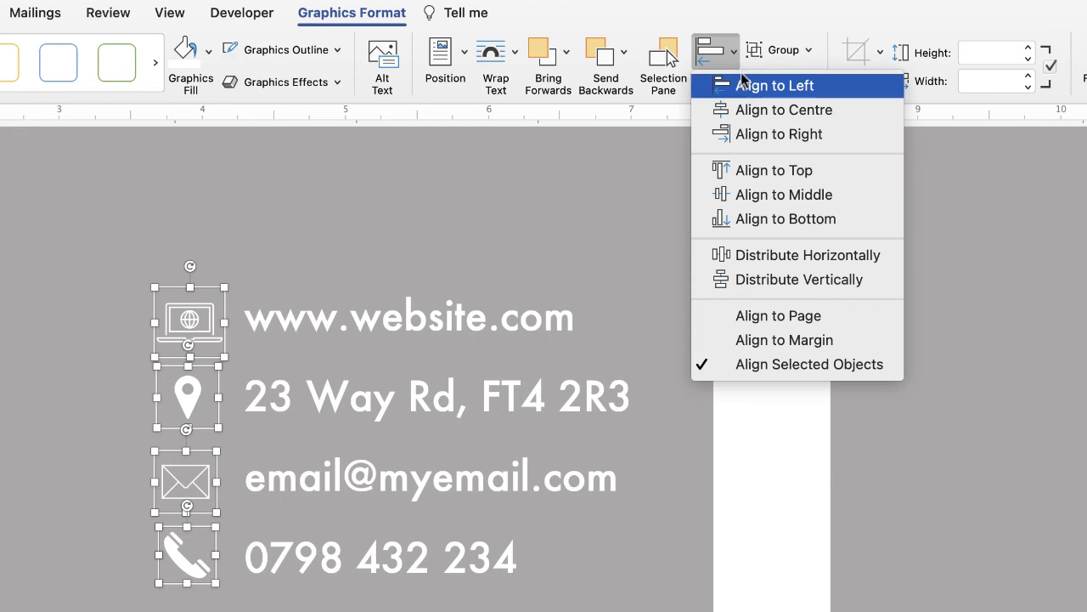
left_click(746, 116)
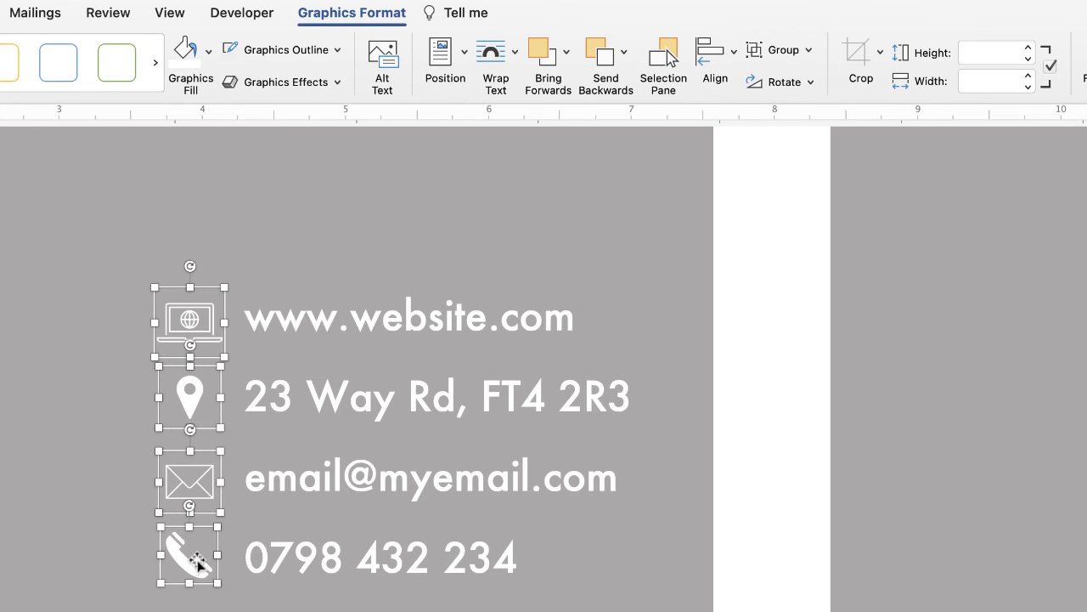
left_click(805, 52)
left_click(790, 81)
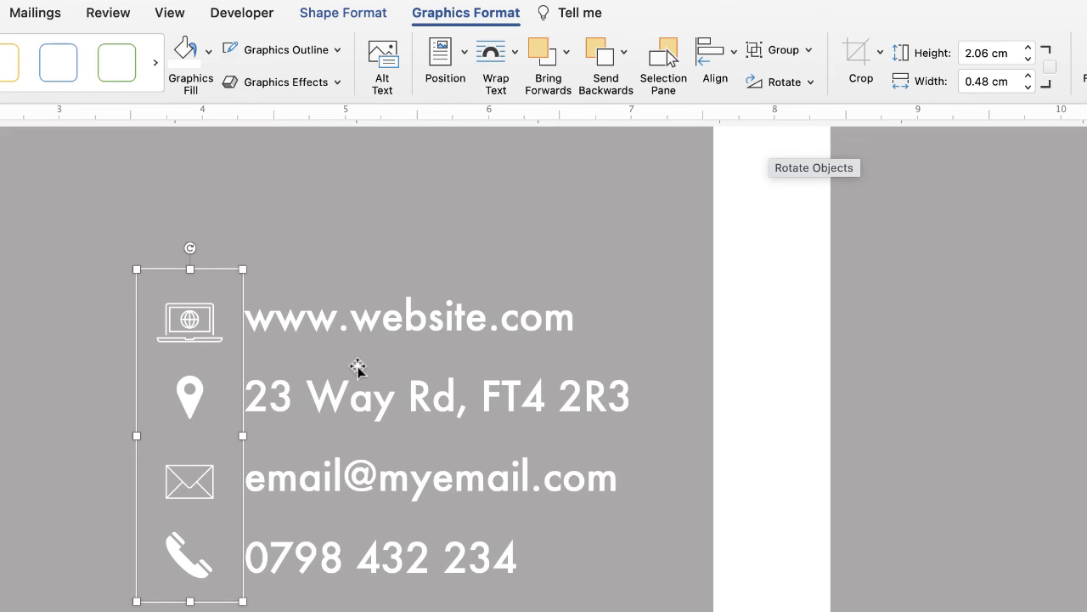
Step: Group the icons with the contact text box and settle the block in the card's lower right
left_click(353, 401, "shift")
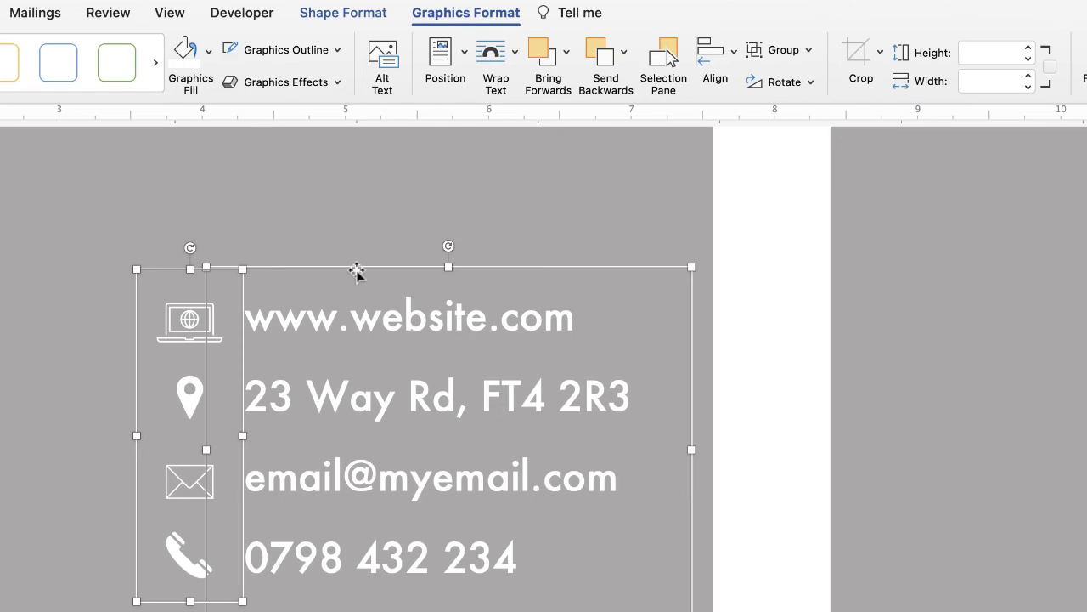
left_click(787, 53)
left_click(799, 77)
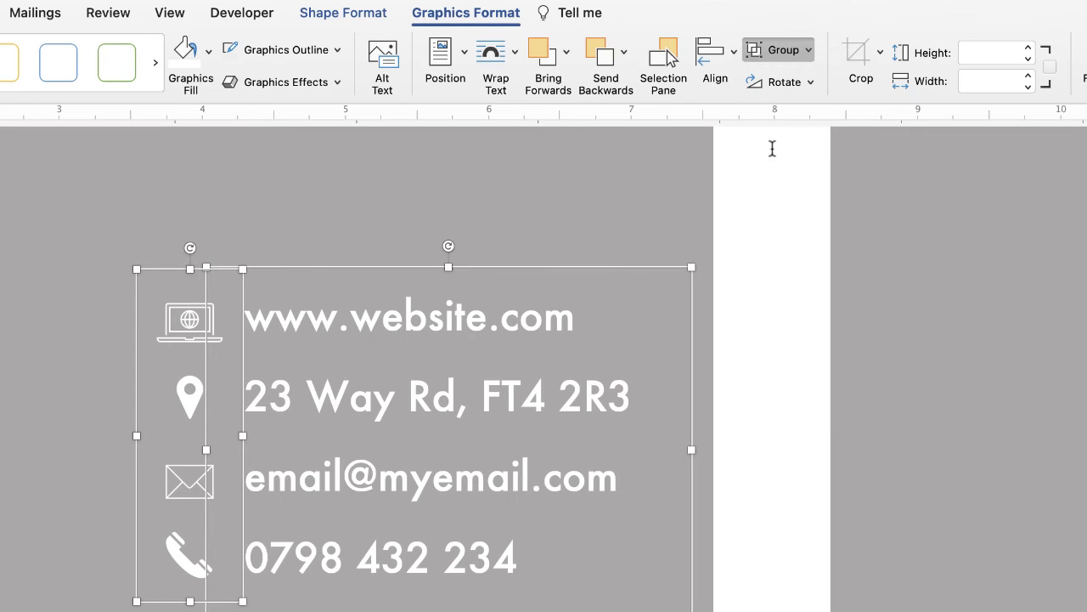
left_click_drag(421, 429, 484, 284)
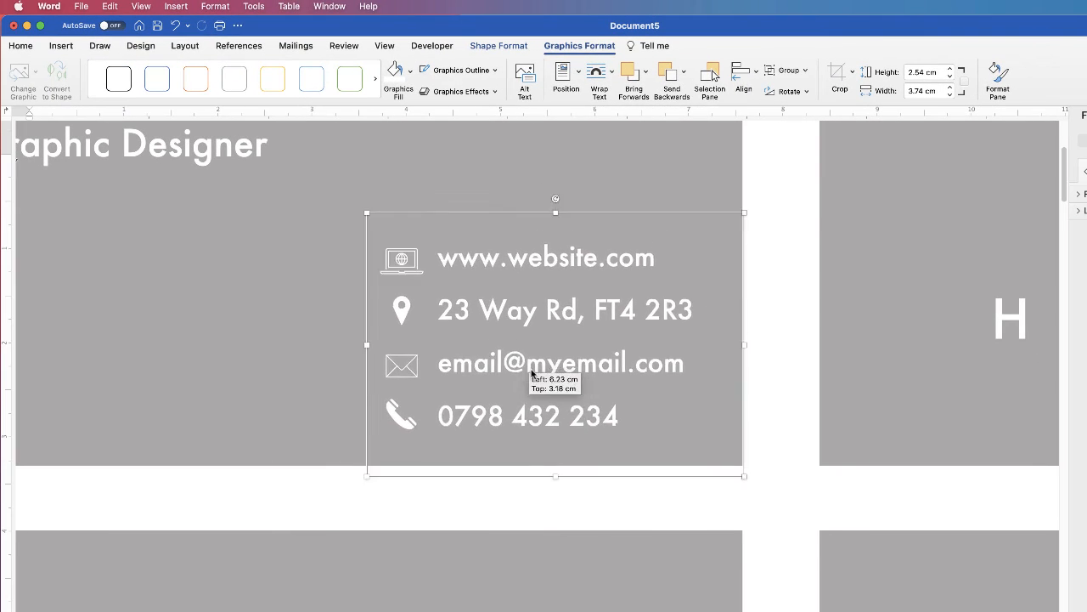
left_click_drag(561, 242, 524, 343)
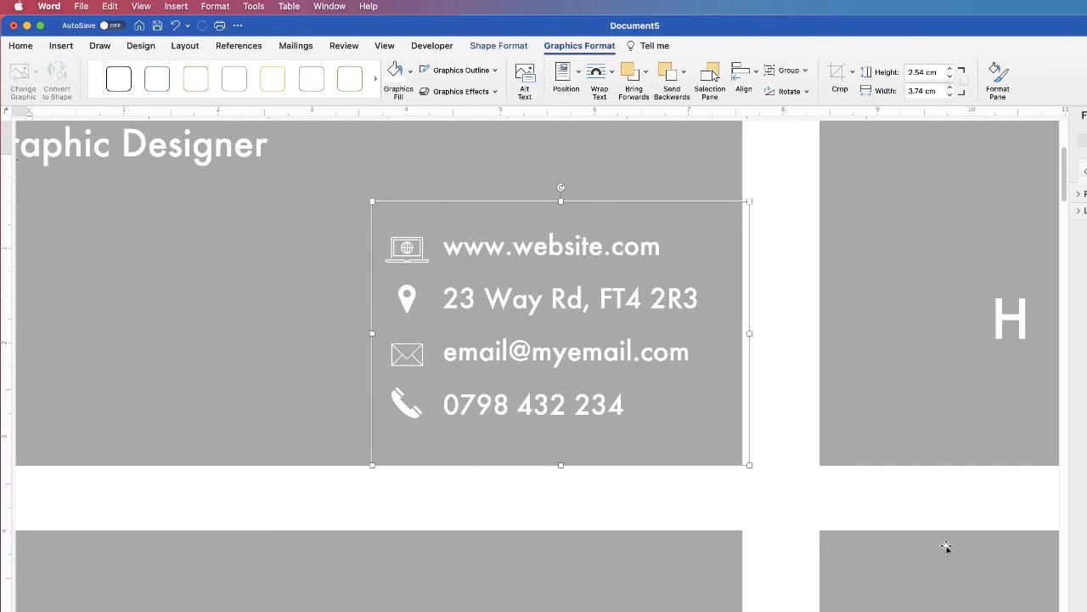
Step: Move the contact group up and left and the LISA DOE name text down and right
scroll(537, 366, "down", 8)
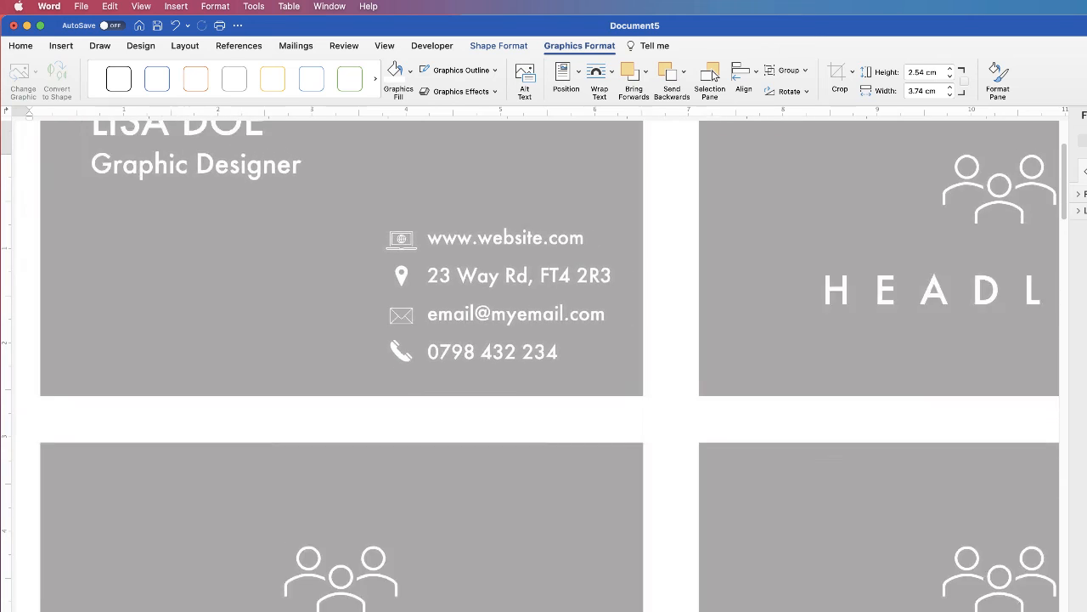
scroll(508, 267, "down", 3)
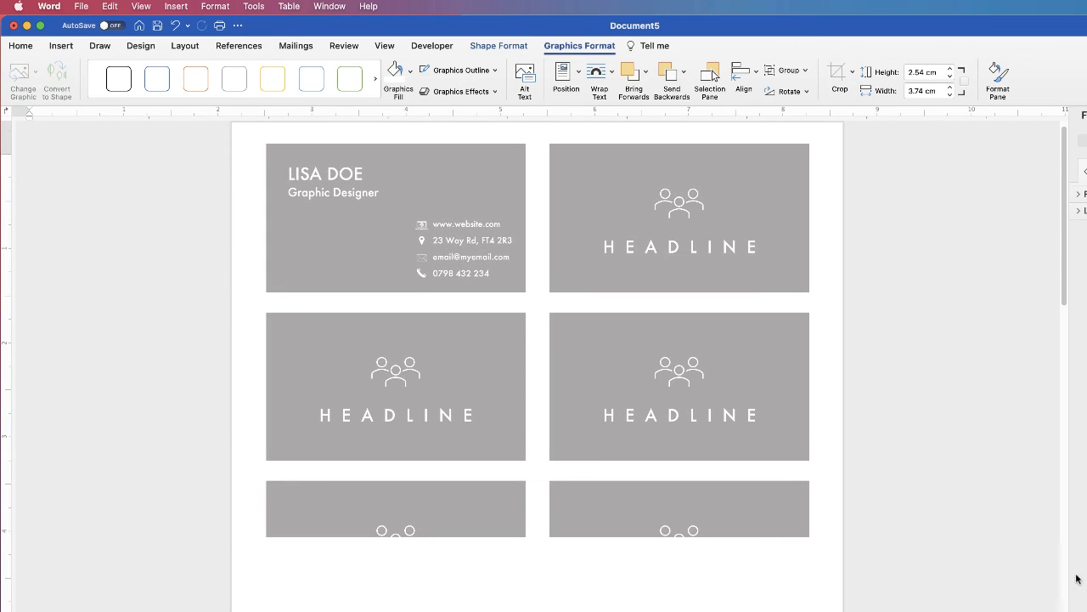
left_click_drag(462, 264, 444, 241)
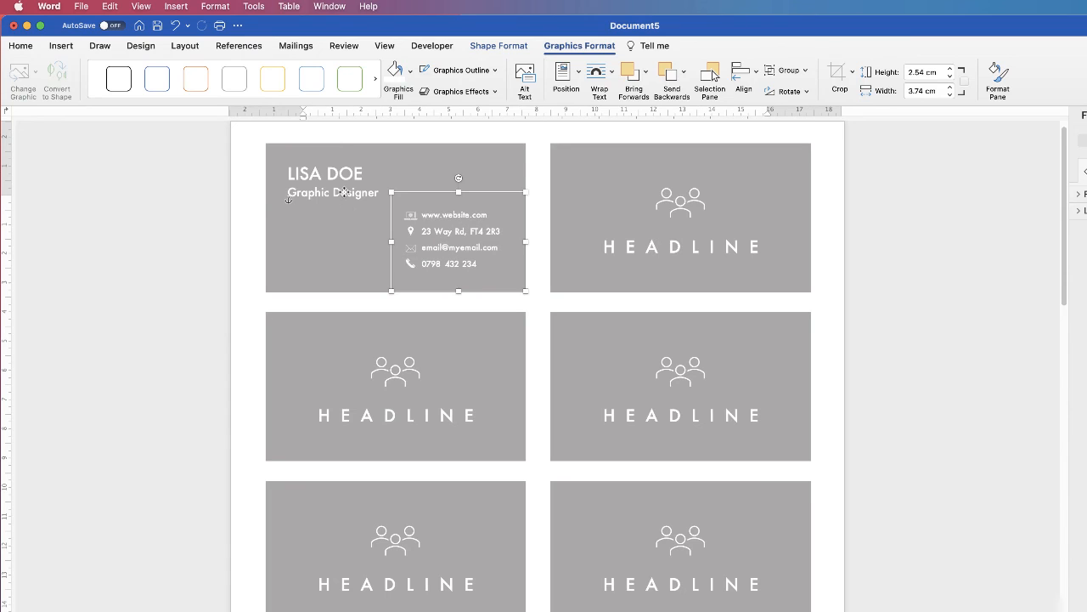
left_click_drag(343, 192, 350, 199)
left_click(409, 414)
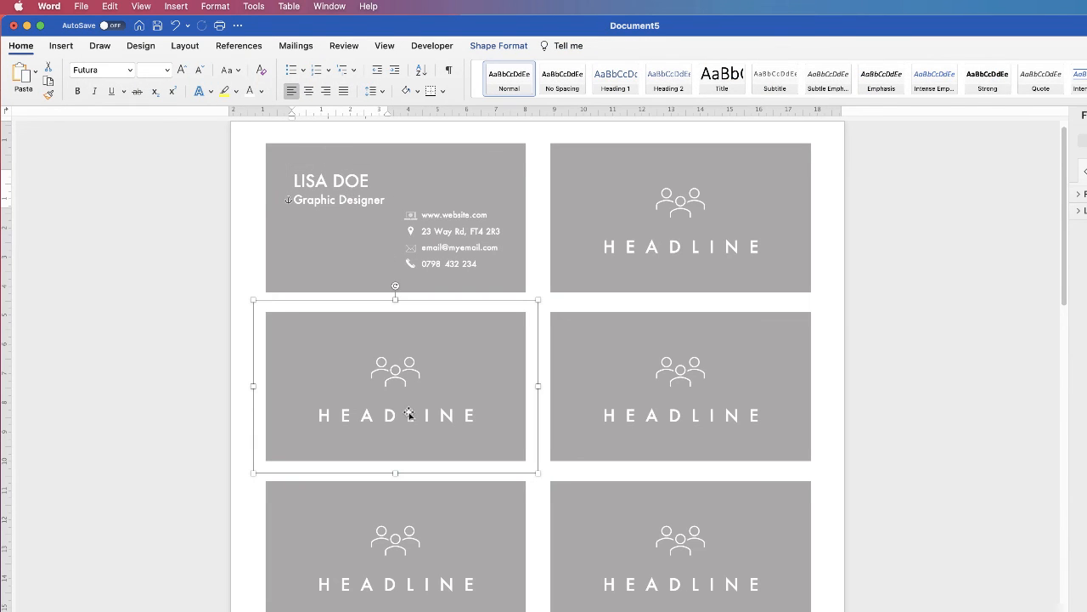
Step: Group the contact block and the name text box into one 3.88 × 7.76 cm object
left_click(425, 232)
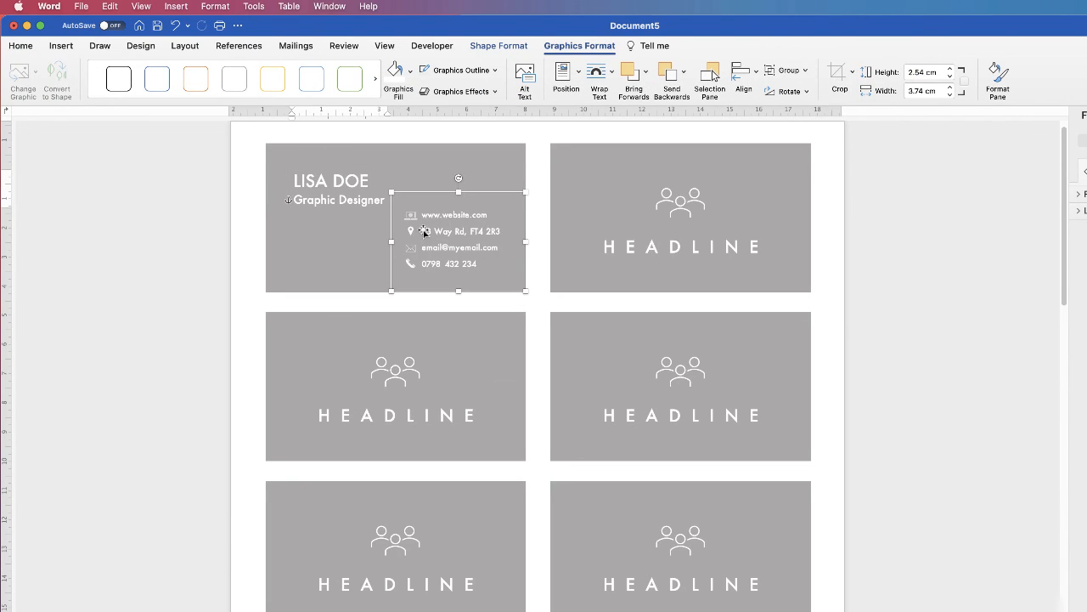
left_click(335, 198, "shift")
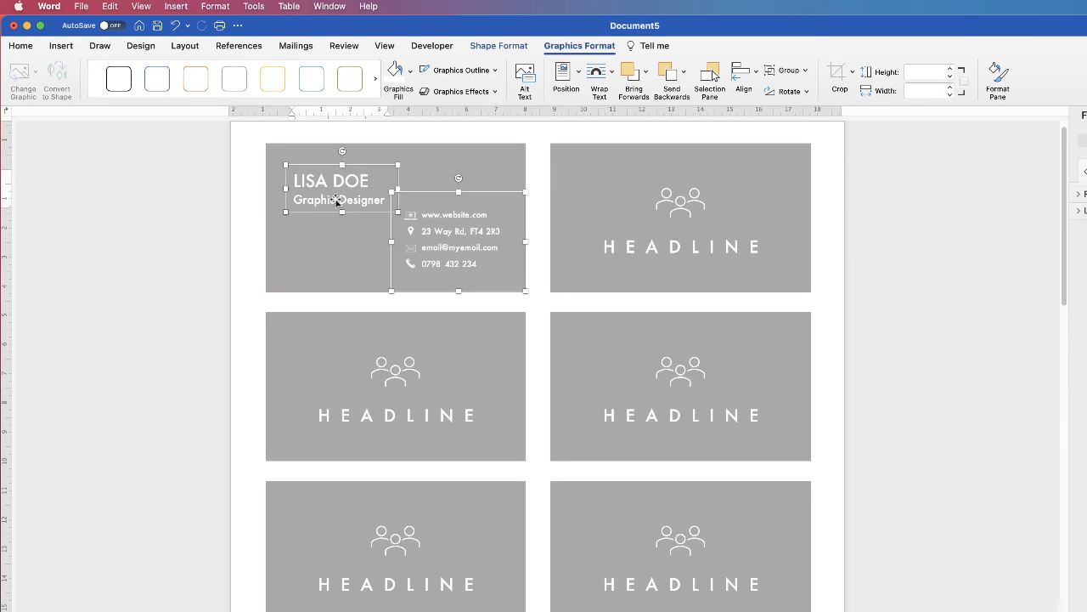
left_click(787, 70)
left_click(799, 87)
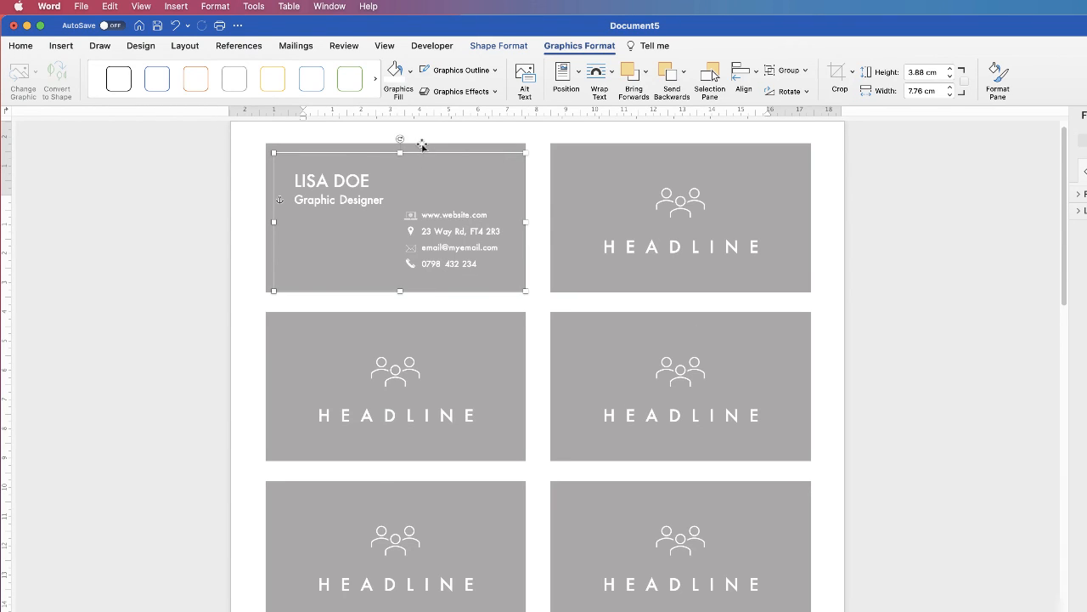
Step: Align the LISA DOE text group to the horizontal centre of the first grey card
left_click(418, 143, "shift")
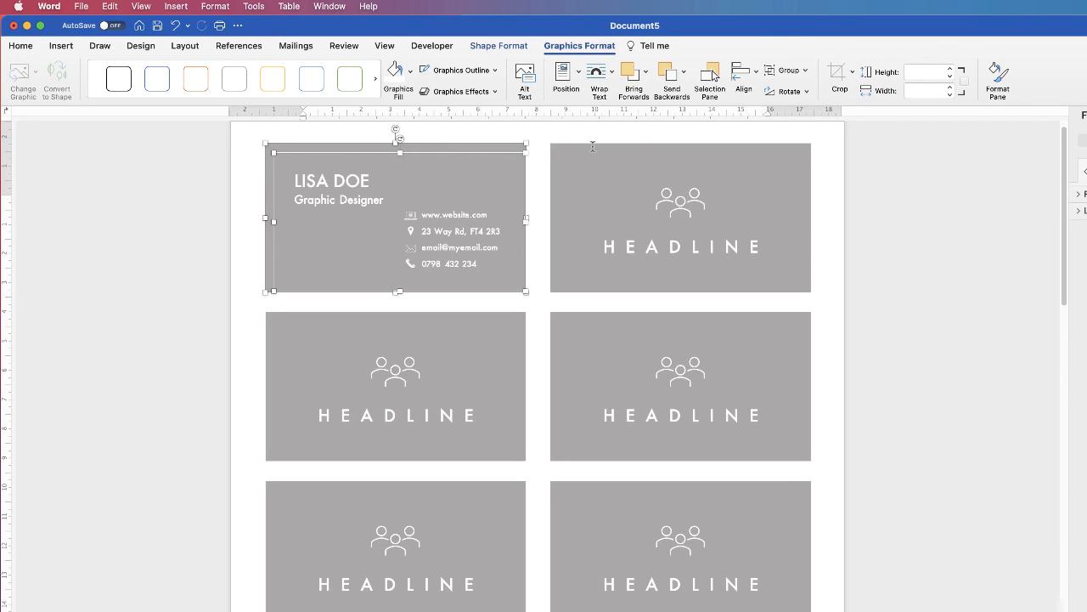
left_click(745, 75)
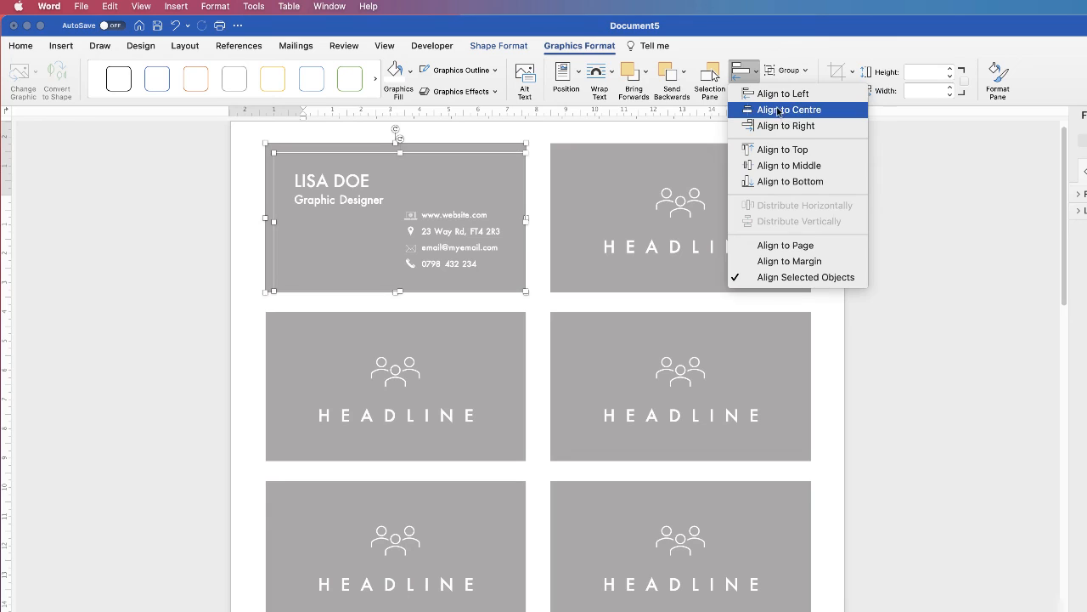
left_click(779, 111)
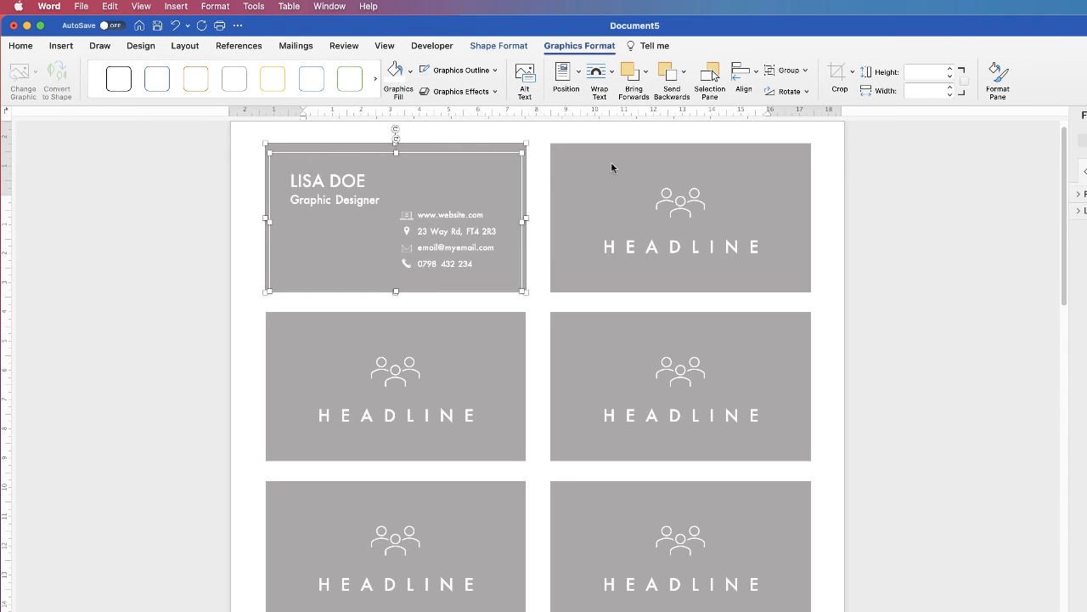
left_click(751, 75)
left_click(514, 226)
Step: Ungroup the top-right card and delete its icon and HEADLINE artwork
scroll(633, 251, "down", 5)
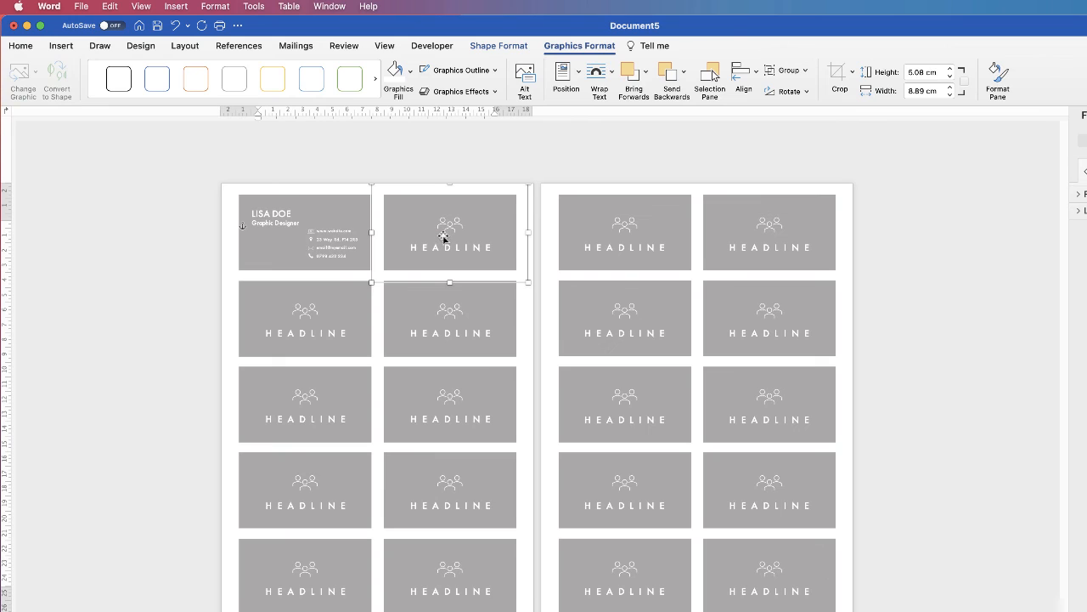
left_click(975, 70)
left_click(985, 113)
left_click(463, 253)
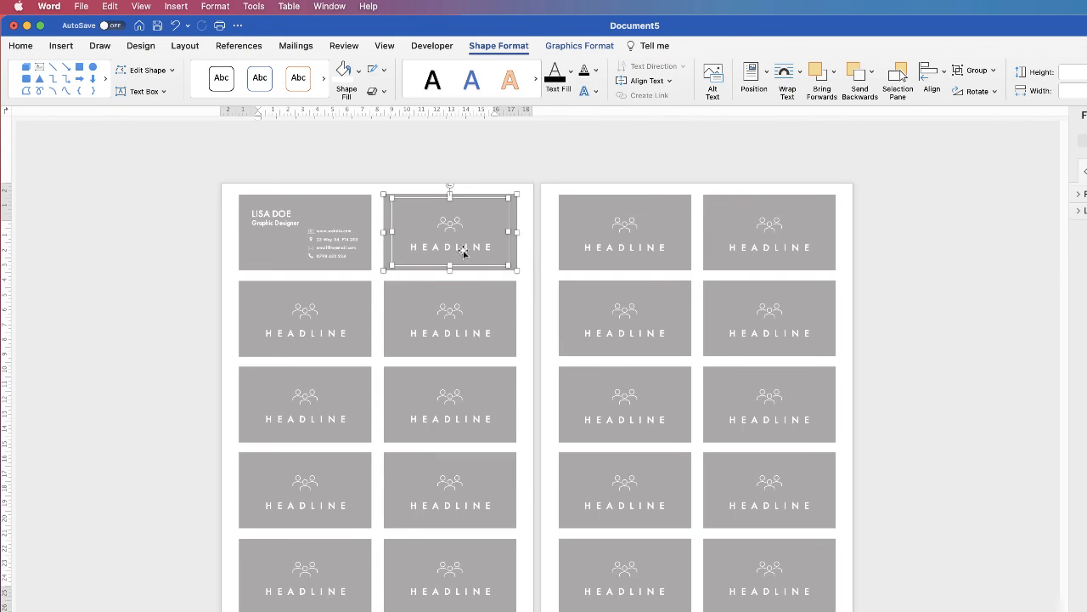
left_click(452, 333)
left_click(453, 249)
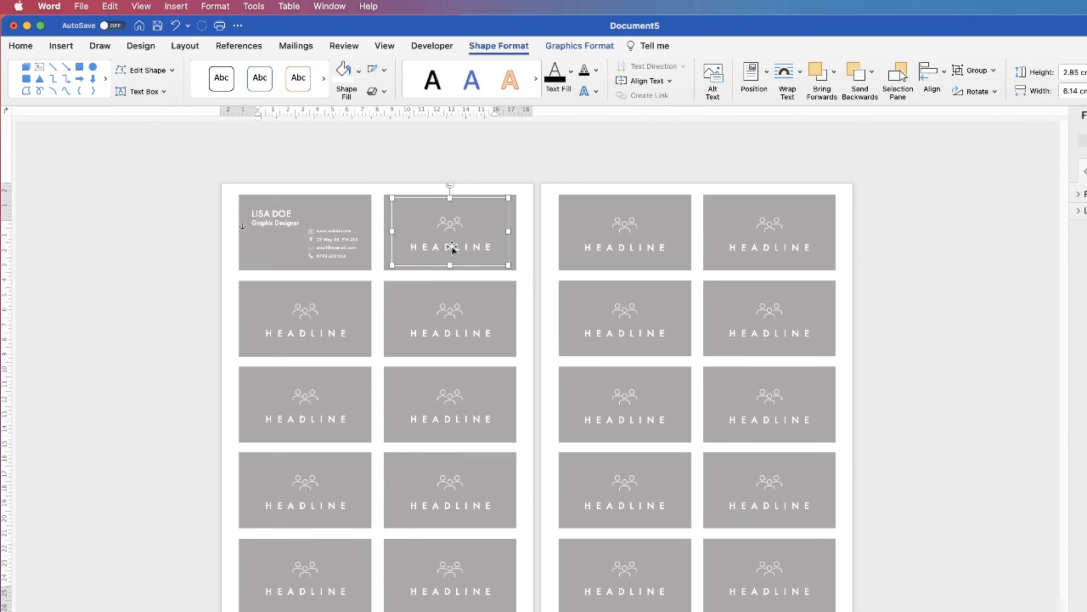
key("Delete")
Step: Select the remaining eight cards on page one and group them together
left_click(451, 323)
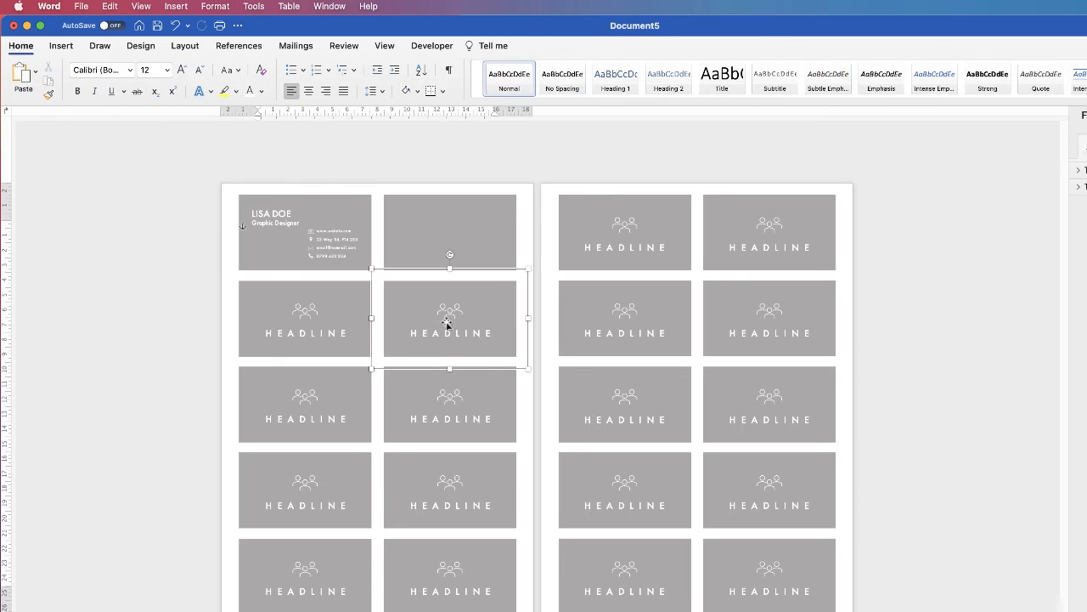
left_click(339, 335, "shift")
left_click(335, 400, "shift")
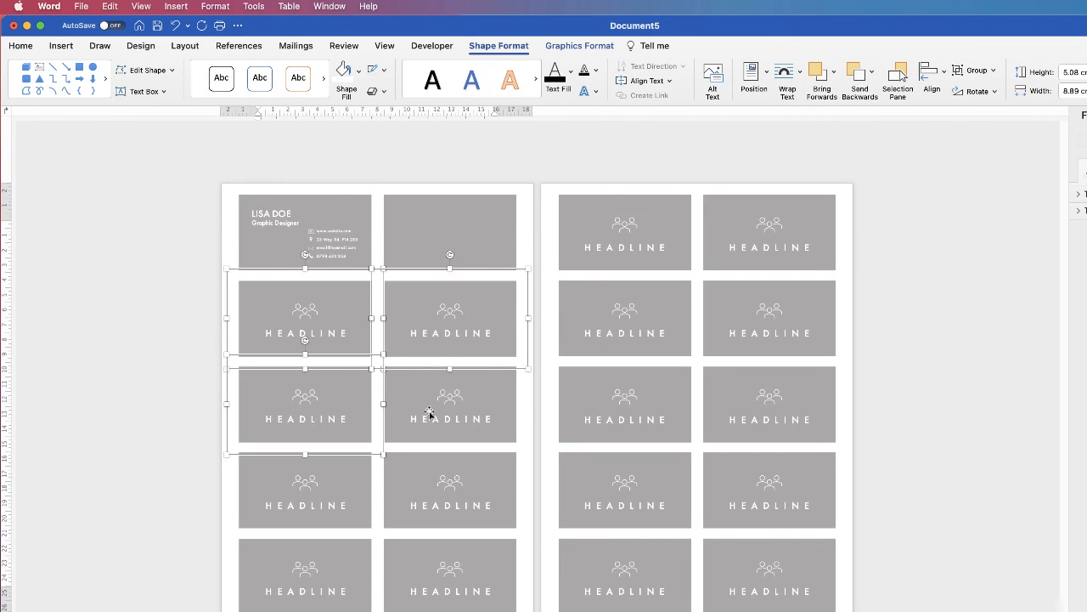
left_click(429, 418, "shift")
left_click(432, 503, "shift")
left_click(339, 505, "shift")
left_click(329, 574, "shift")
left_click(436, 560, "shift")
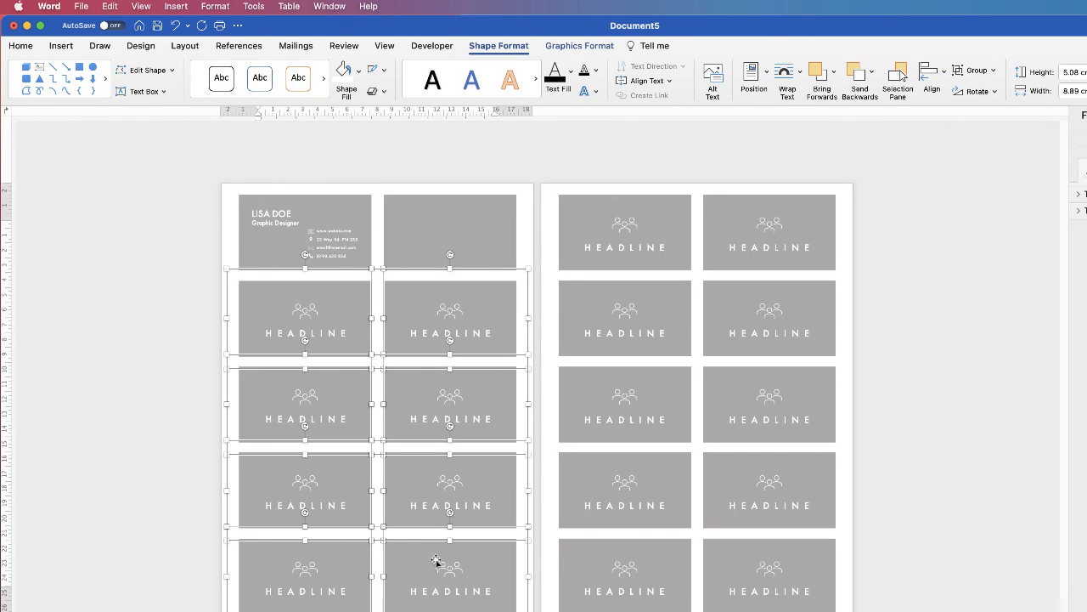
left_click(973, 71)
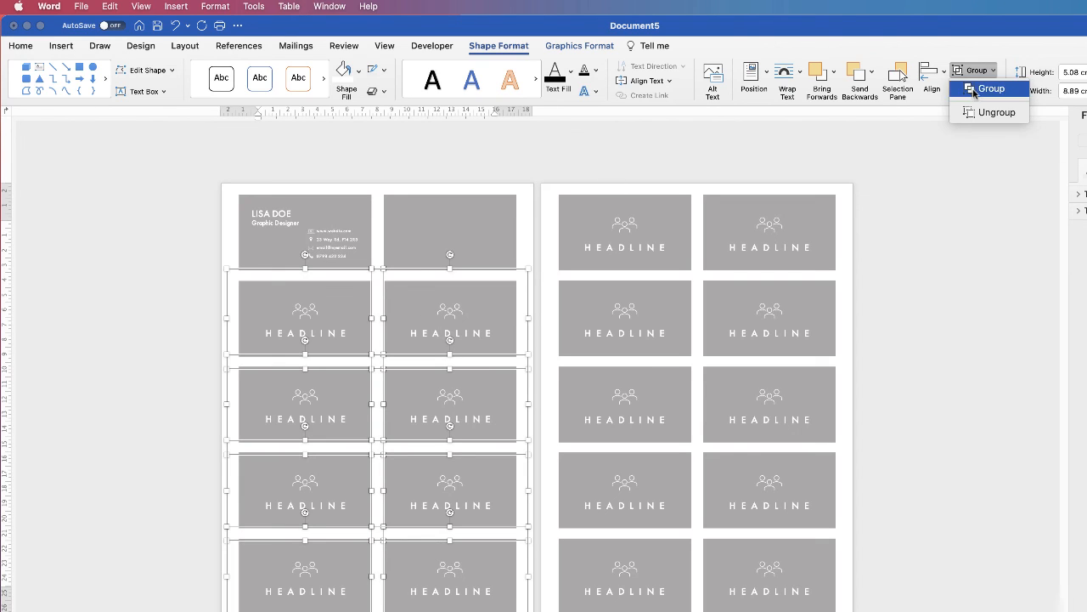
left_click(987, 89)
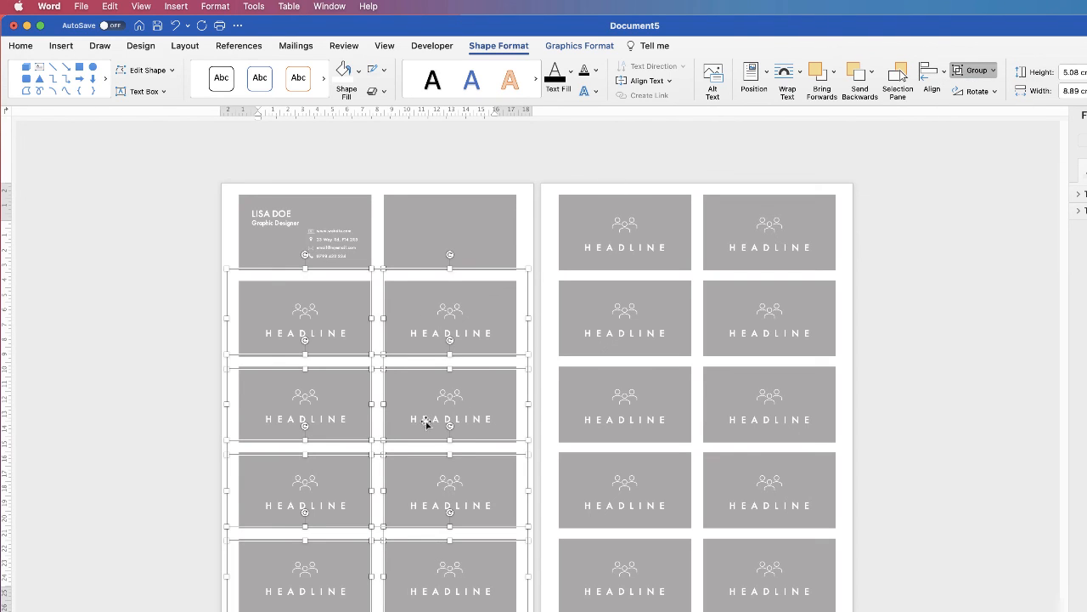
Step: Delete the HEADLINE artwork from the row-two and row-three cards
left_click(457, 255)
left_click(446, 323)
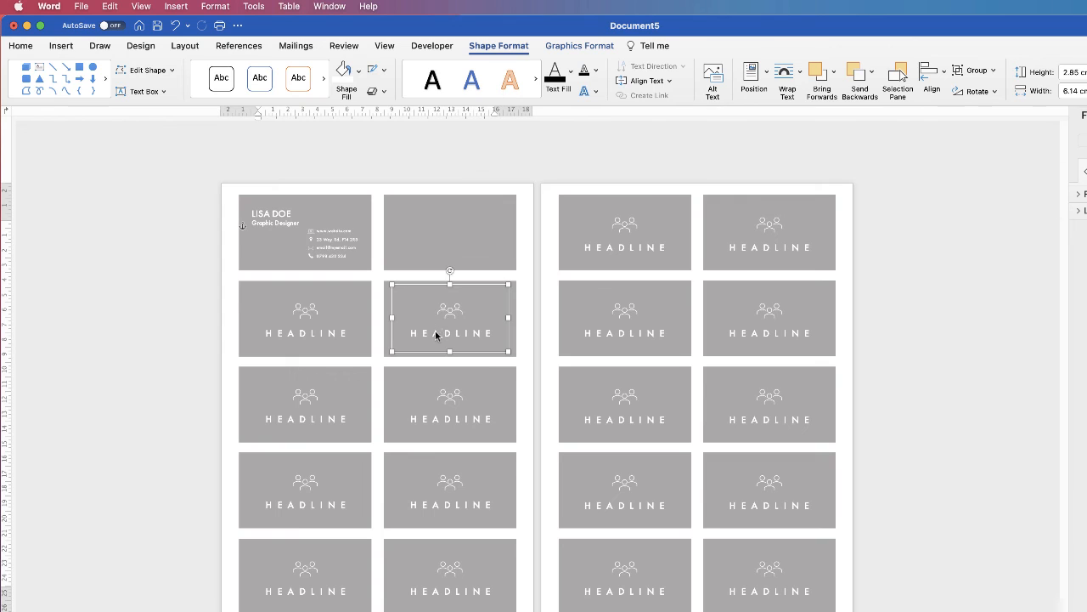
key("Delete")
left_click(332, 338)
key("Delete")
left_click(312, 415)
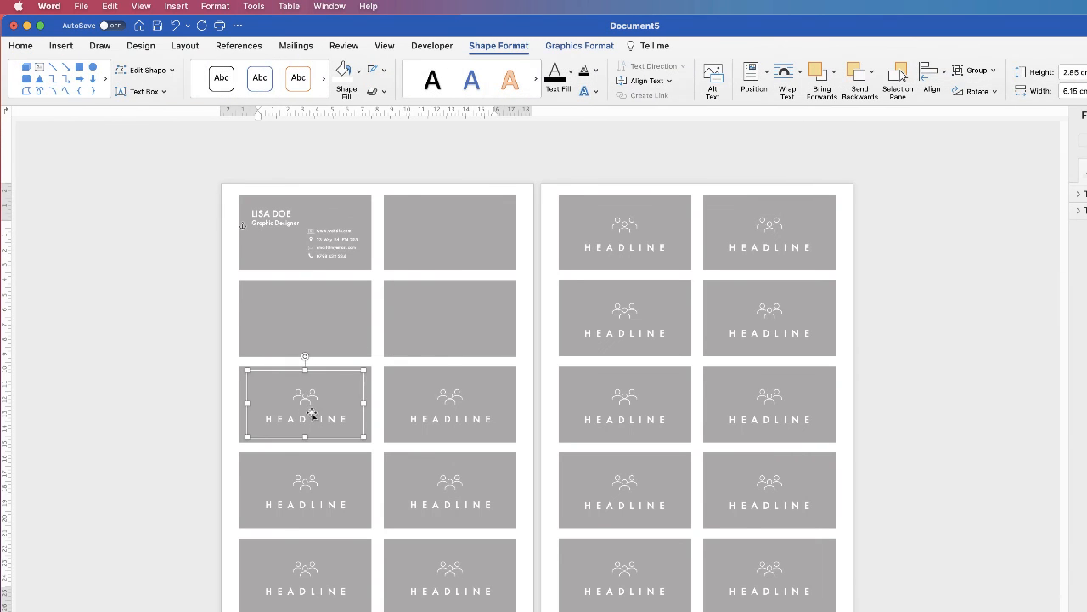
key("Delete")
left_click(456, 414)
key("Delete")
Step: Delete the HEADLINE artwork from the row-four and bottom-row cards
left_click(454, 501)
key("Delete")
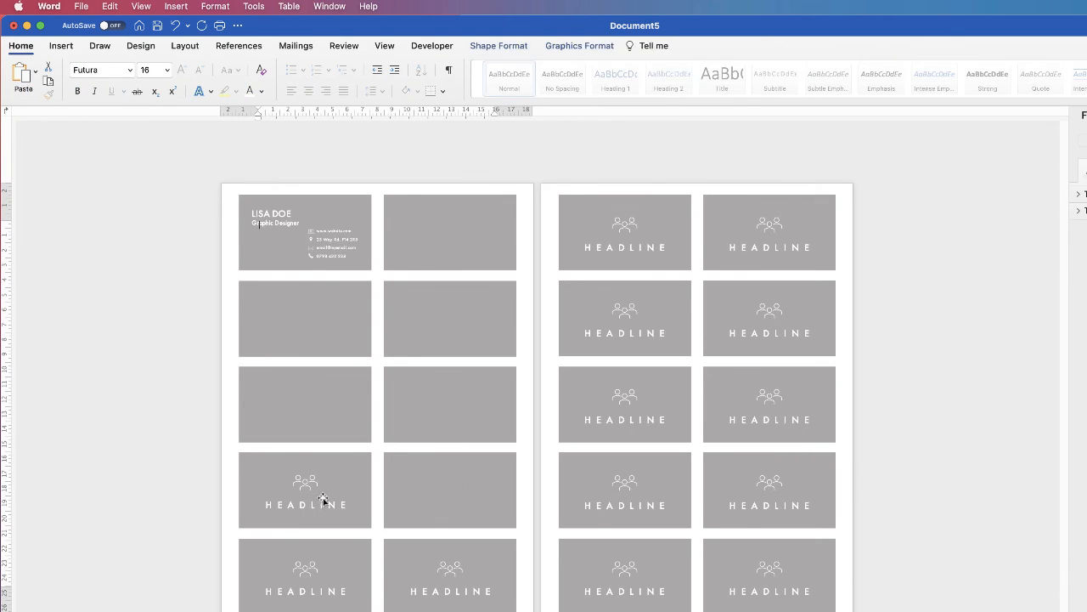
left_click(323, 499)
key("Delete")
left_click(316, 569)
key("Delete")
left_click(439, 578)
key("Delete")
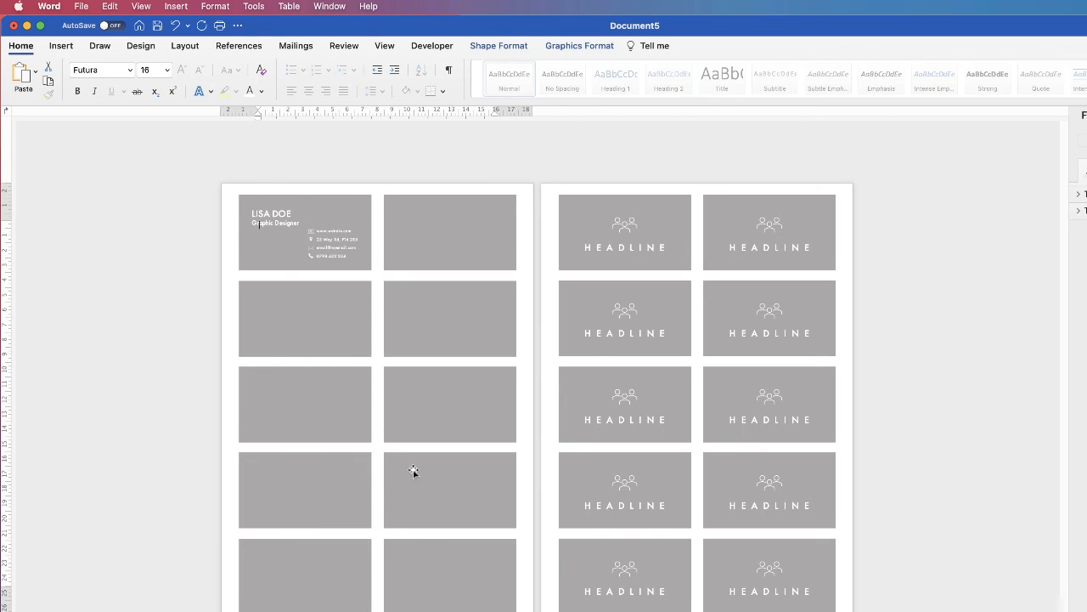
left_click(315, 248)
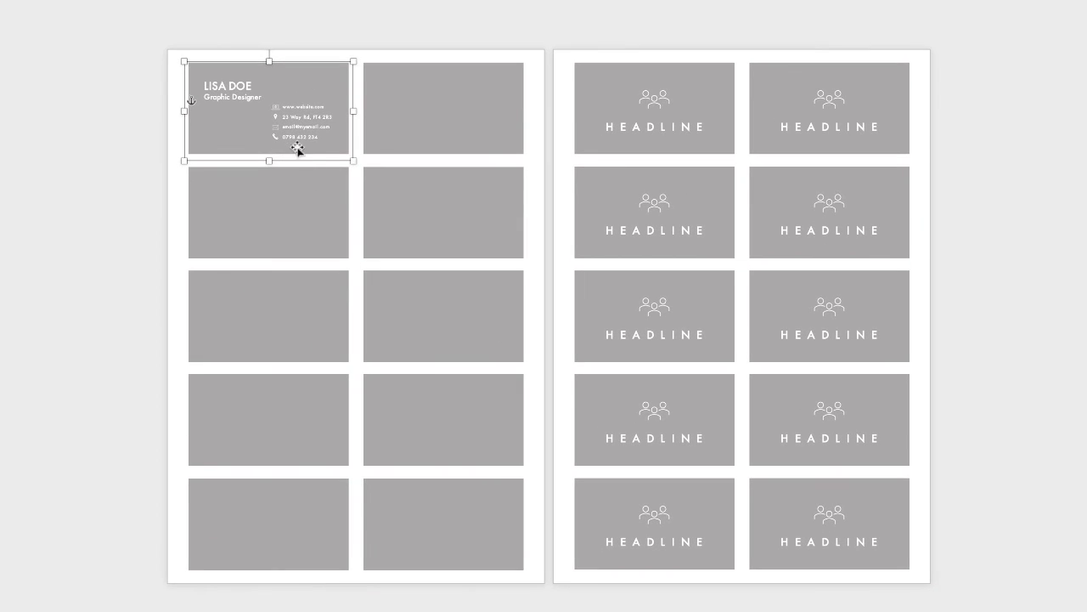
Step: Option-drag copies of the LISA DOE card into each empty card slot on page one
left_click_drag(292, 131, 466, 533)
left_click(294, 485)
left_click(412, 533)
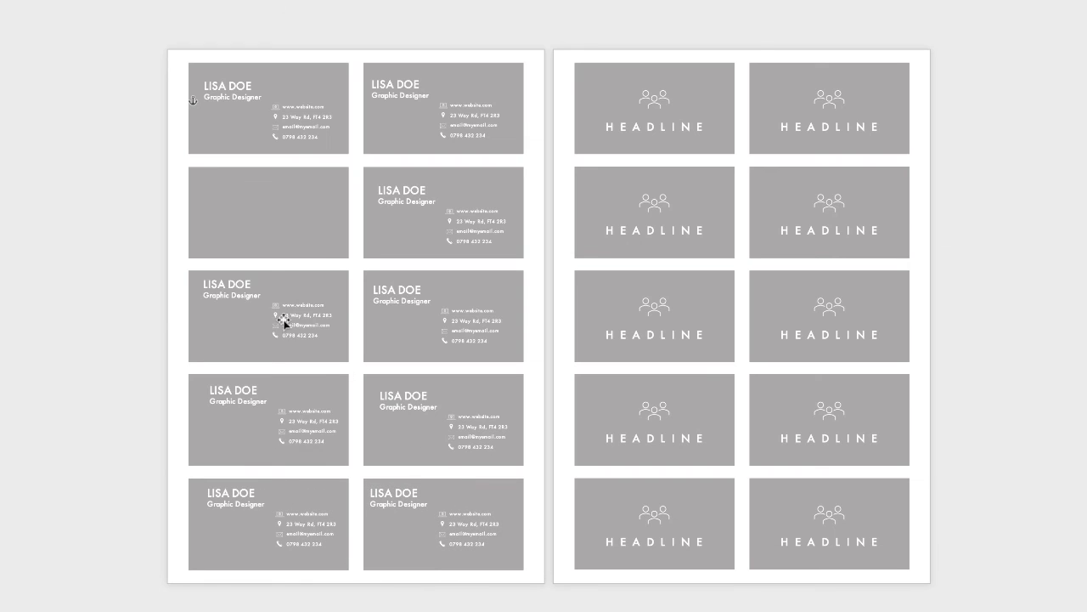
left_click(287, 323)
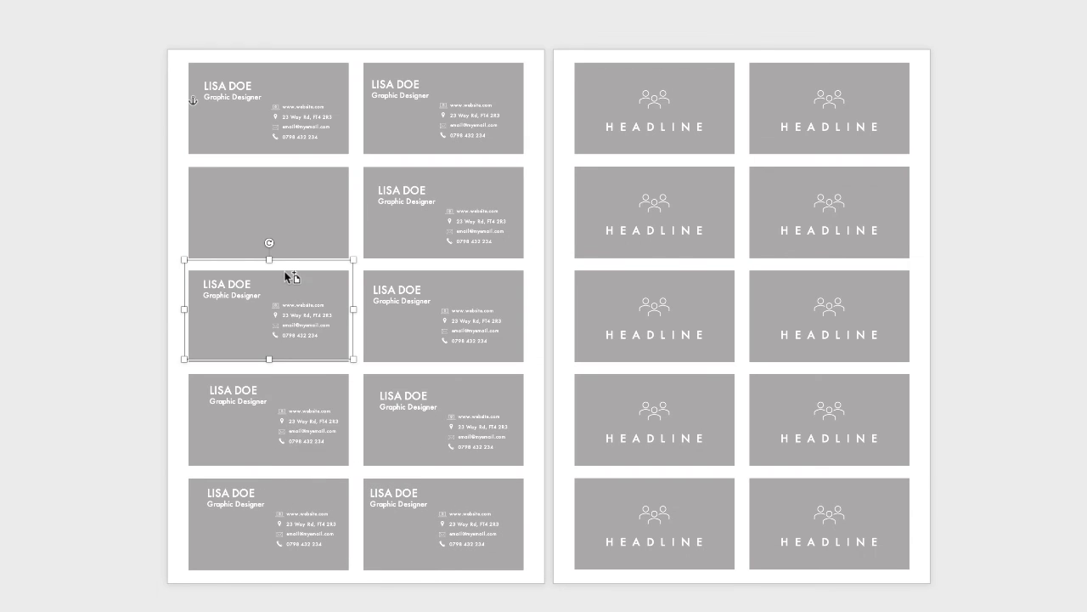
left_click_drag(288, 321, 283, 220)
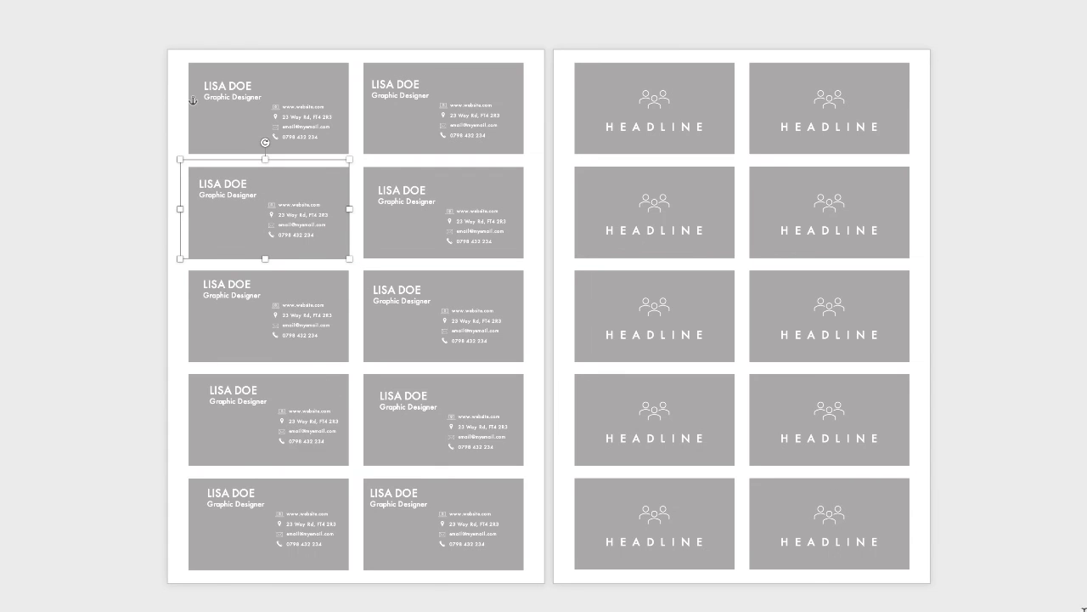
Step: Reposition the top-right card's contact details, moving them right and down
scroll(543, 306, "up", 6)
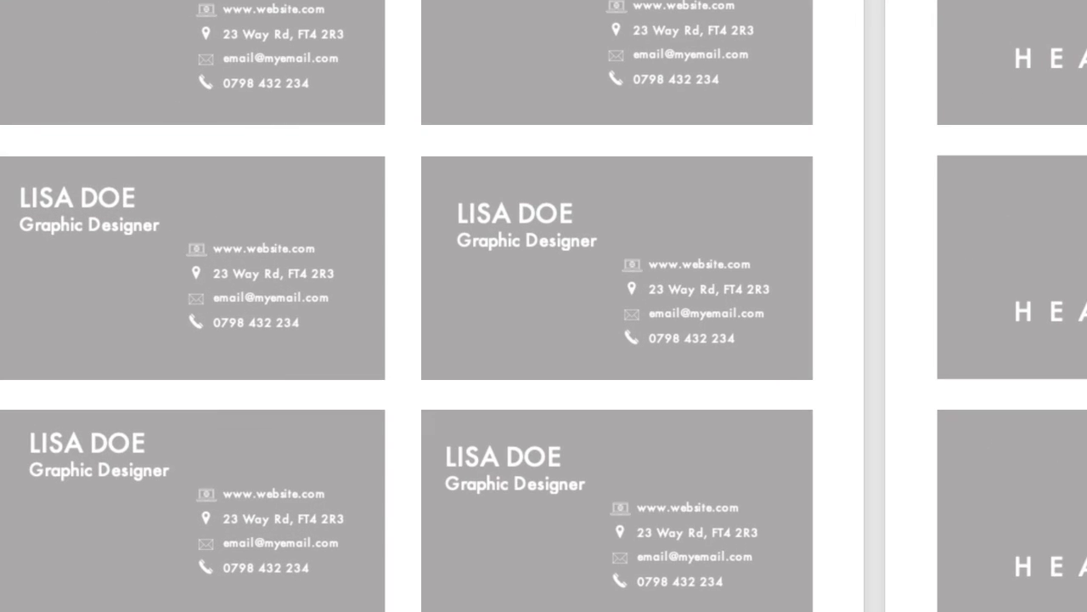
scroll(544, 306, "up", 3)
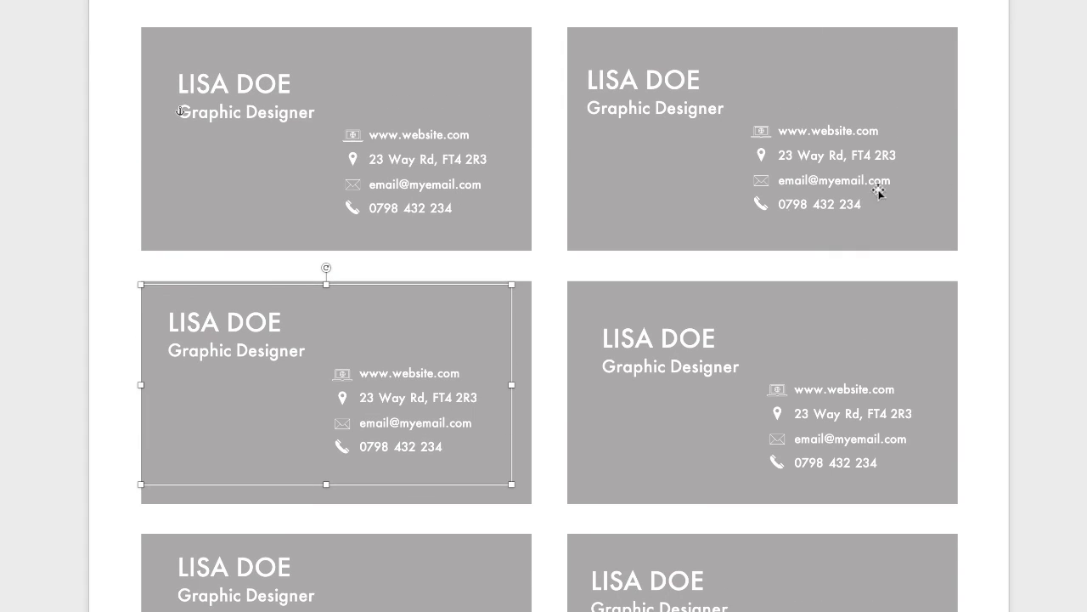
left_click(794, 161)
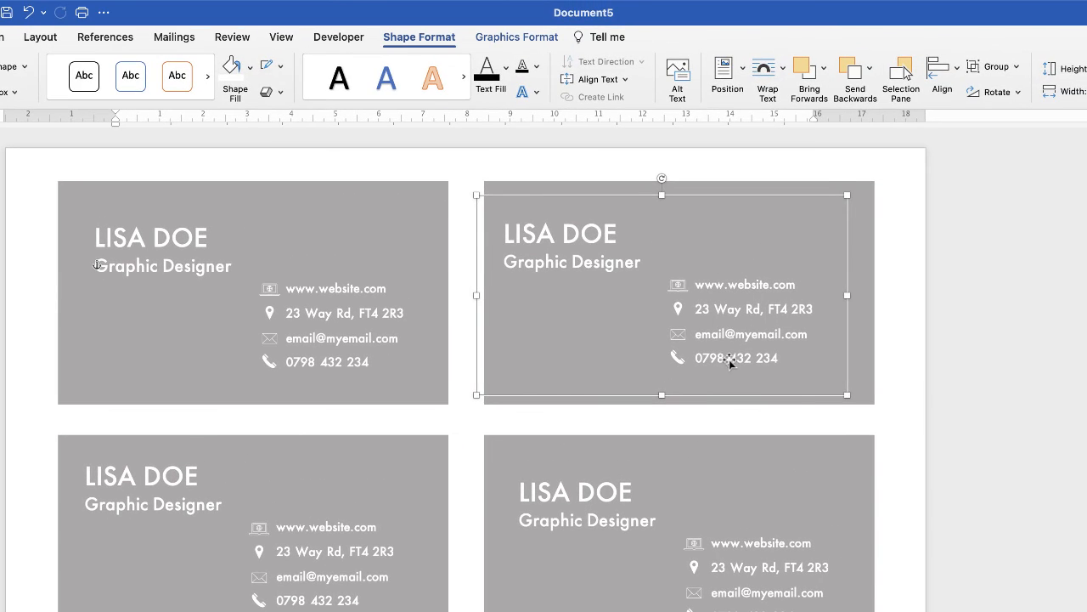
left_click_drag(810, 207, 815, 211)
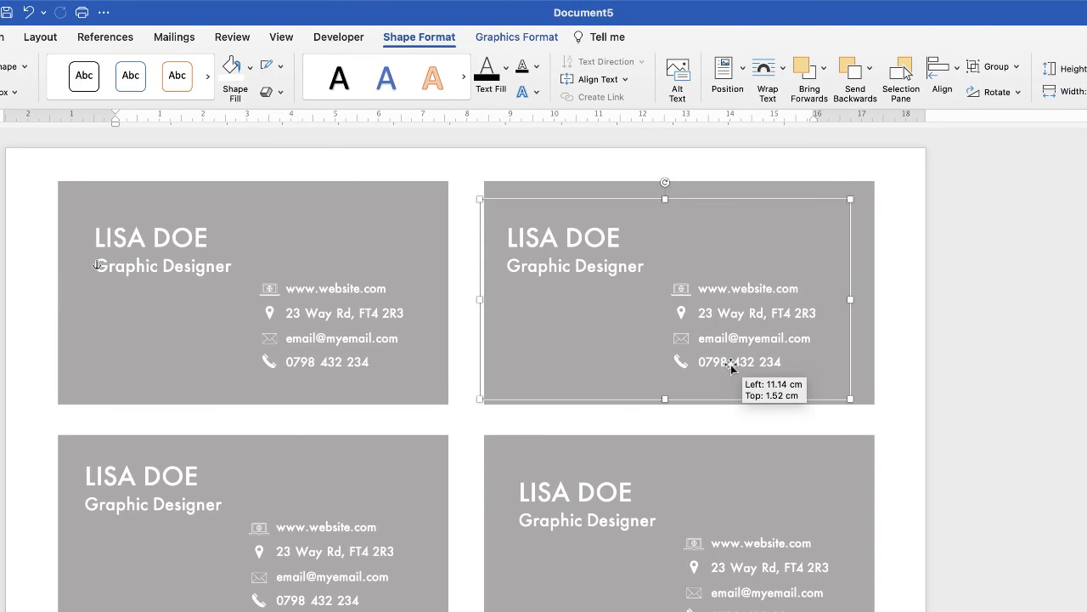
left_click_drag(731, 365, 751, 360)
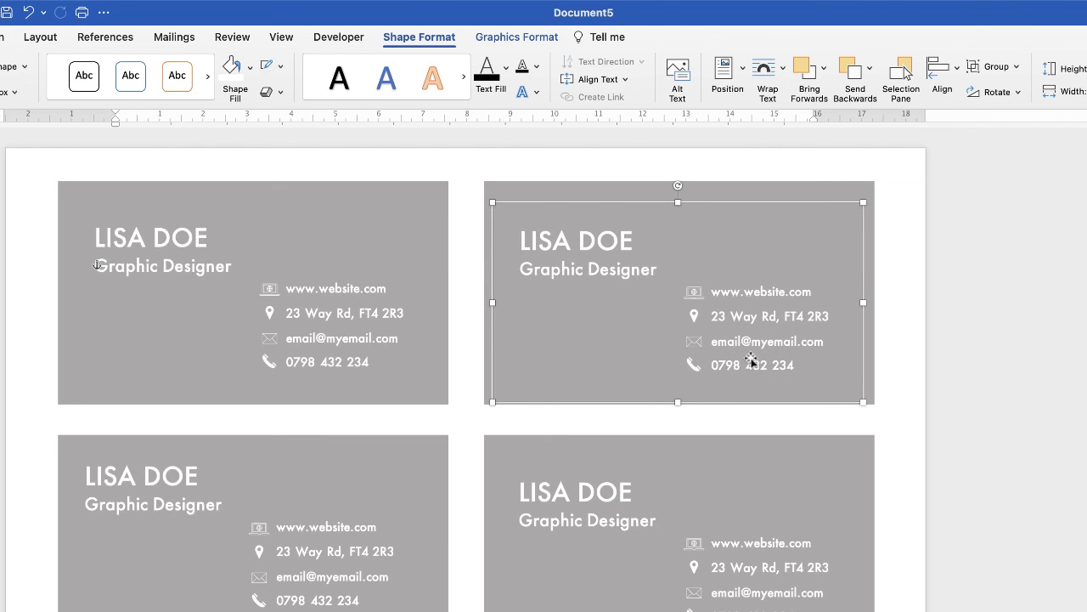
left_click(333, 354)
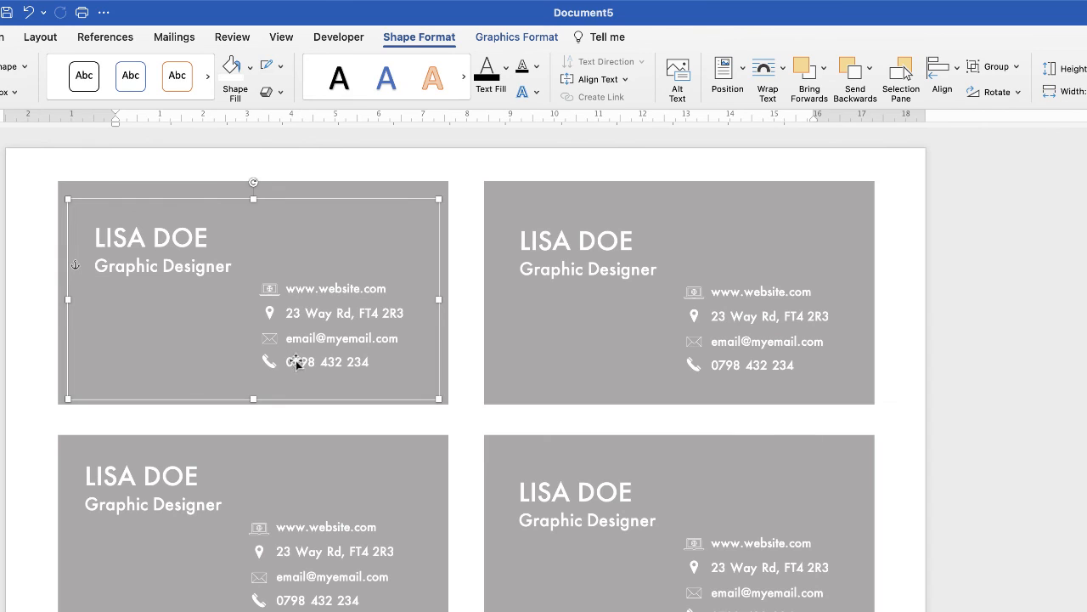
left_click(728, 361)
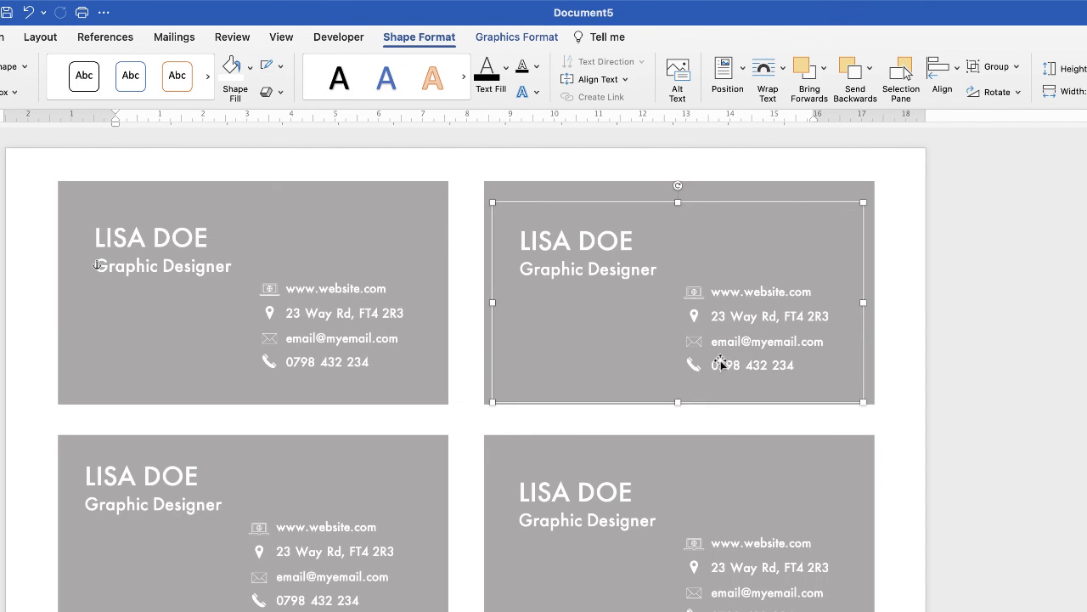
key("Up")
key("Down")
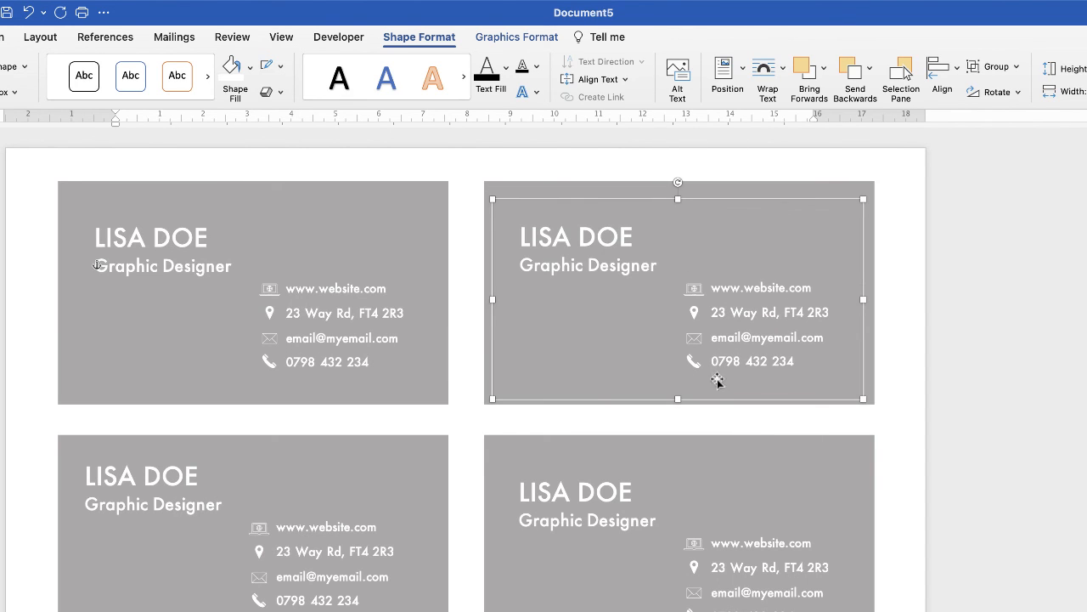
Step: Centre the top-right card's contact text group on its grey card
left_click(511, 391)
left_click(709, 316)
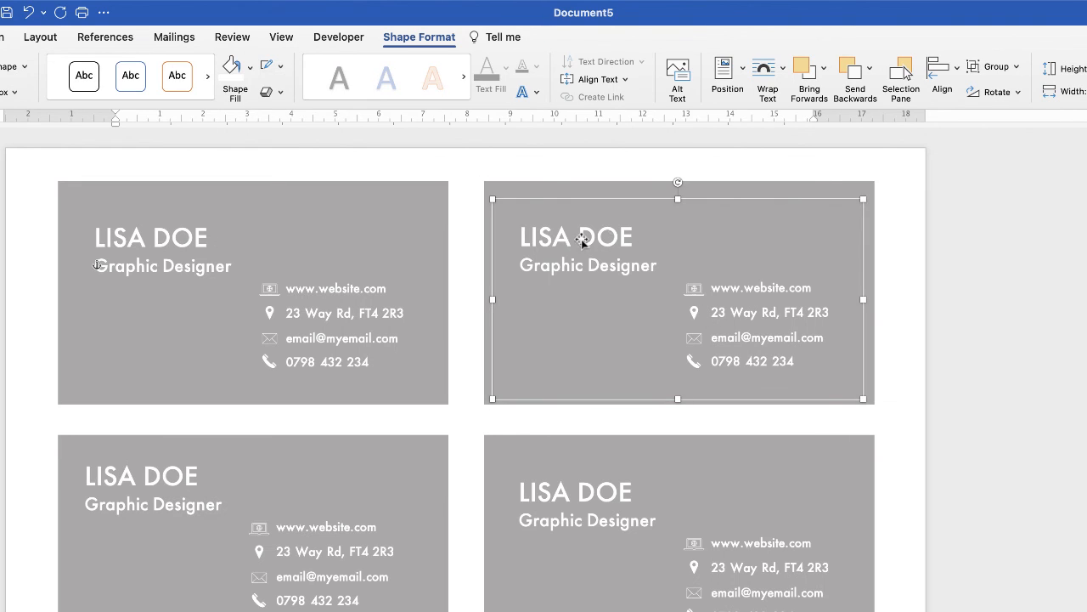
left_click(728, 185, "shift")
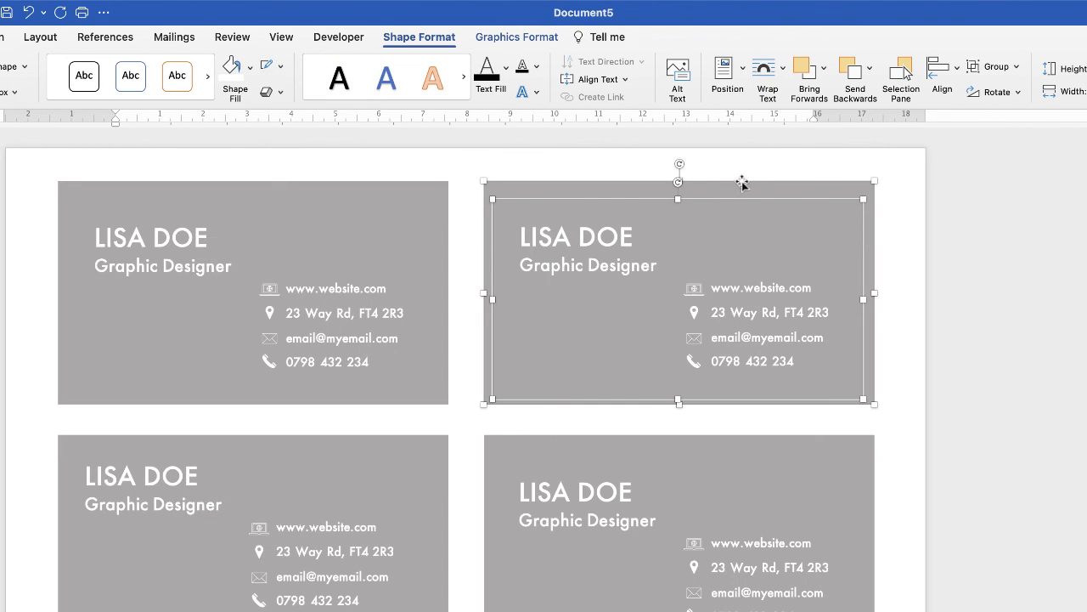
left_click(955, 74)
left_click(969, 133)
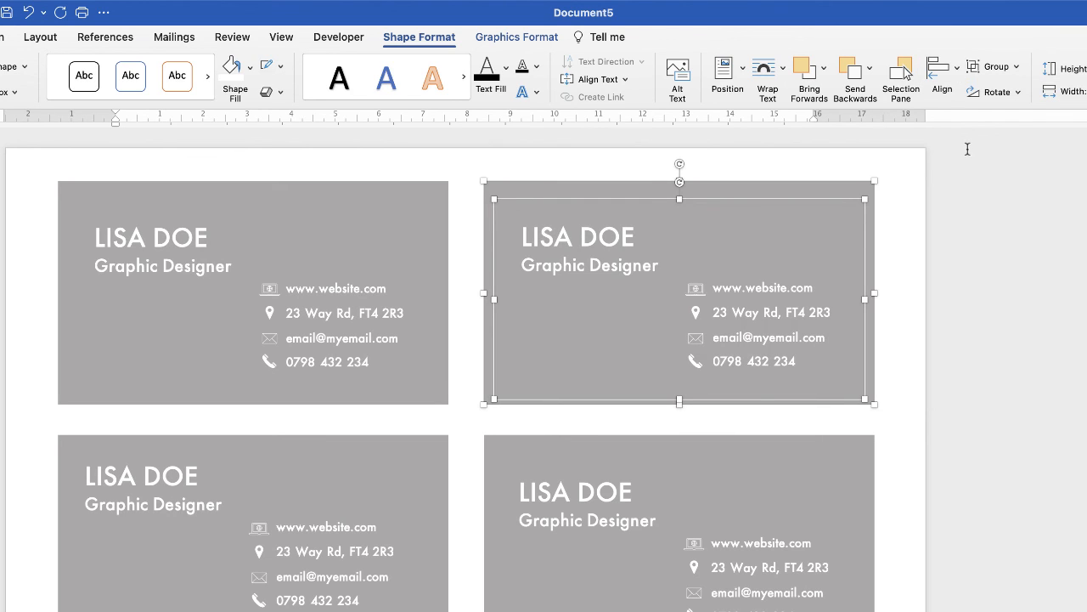
Step: Centre the lower-right card's contact details and shift the lower-left details right
left_click(710, 585)
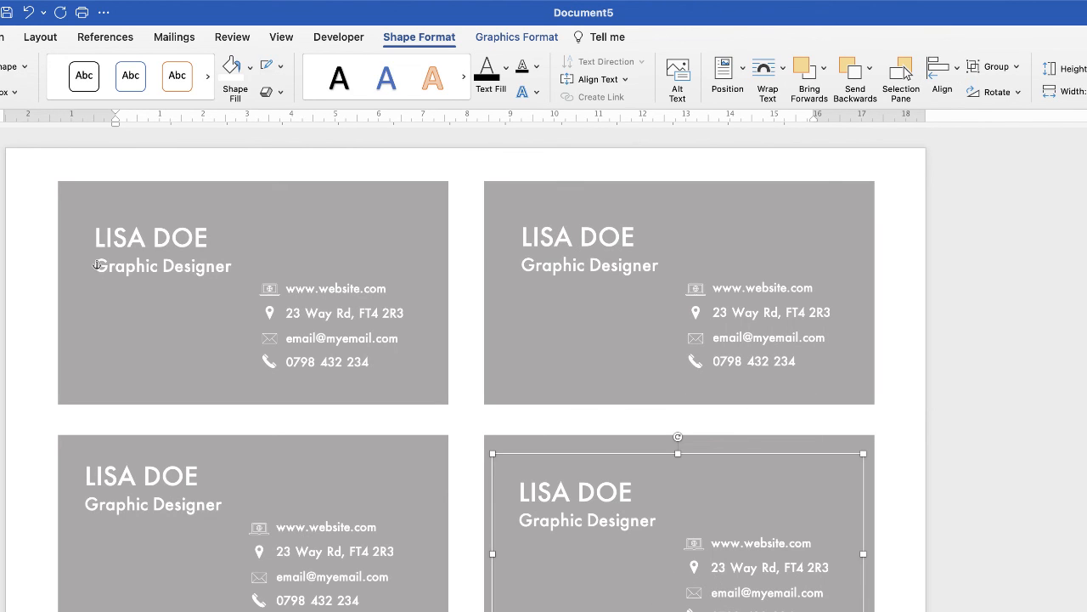
left_click(761, 443, "shift")
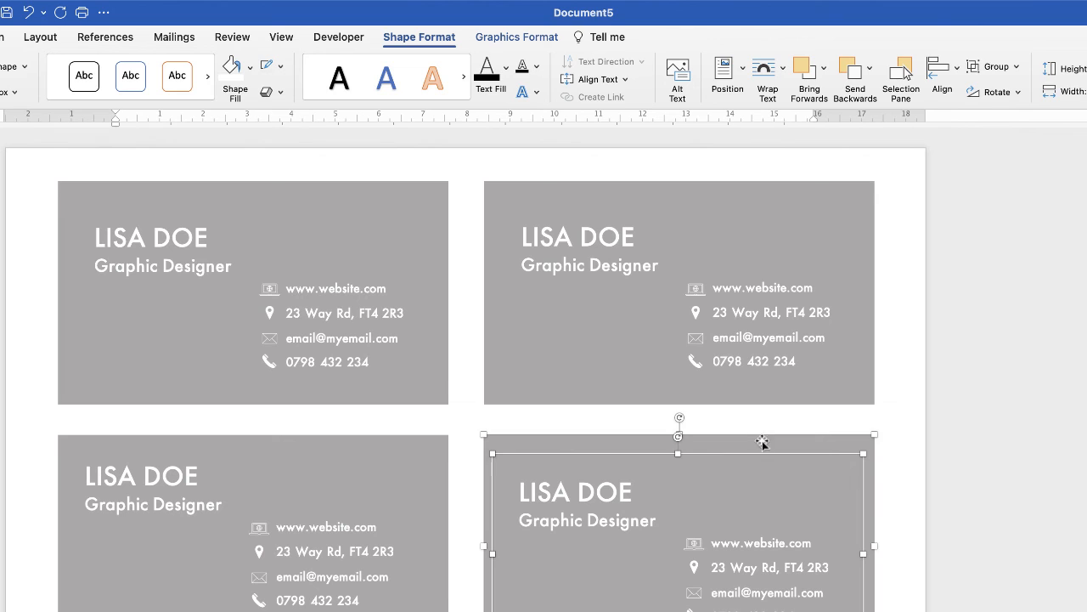
left_click(943, 75)
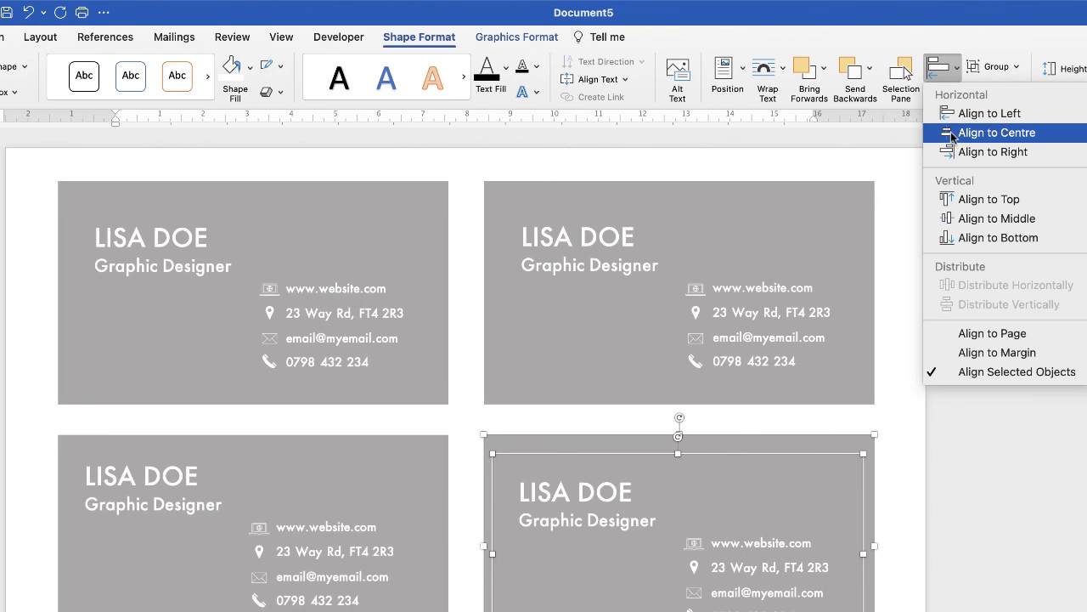
left_click(972, 132)
left_click(319, 584)
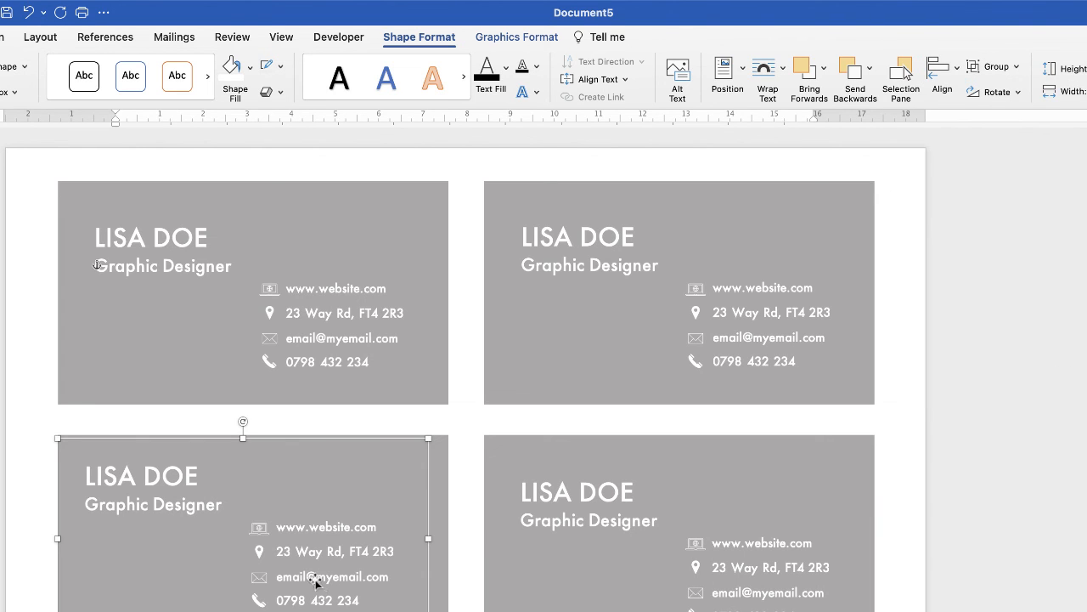
left_click_drag(315, 585, 330, 584)
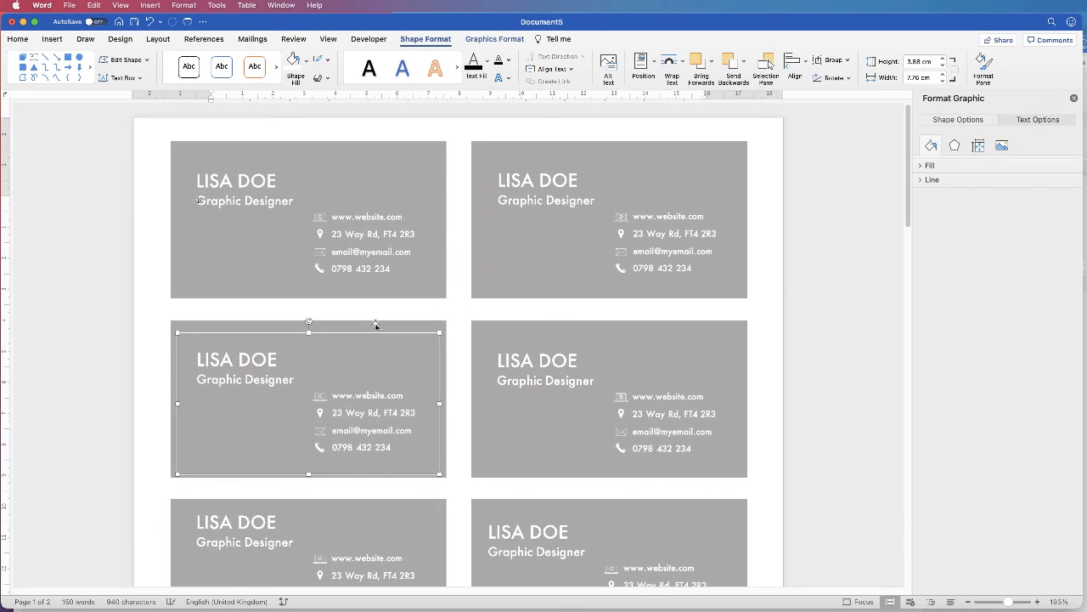
Step: Reposition and centre the contact details on the next cards down the page
scroll(352, 431, "down", 5)
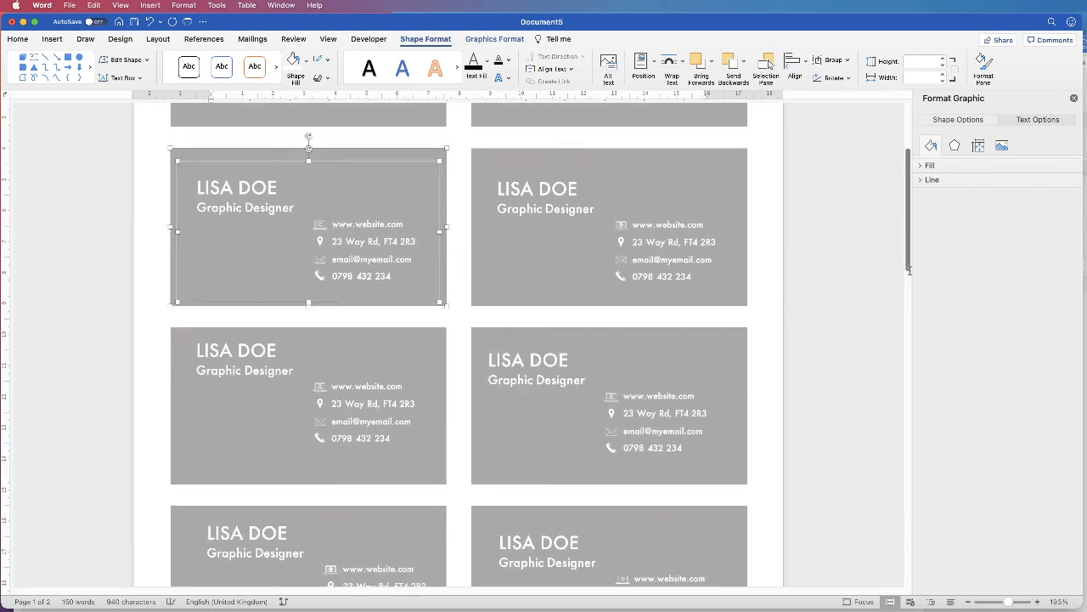
left_click_drag(480, 333, 481, 352)
left_click_drag(470, 268, 470, 259)
left_click(737, 136, "shift")
left_click(794, 66)
left_click(830, 107)
left_click_drag(347, 210, 346, 226)
left_click(425, 136, "shift")
left_click(795, 66)
Step: Centre the contact details horizontally on the left card
left_click(830, 107)
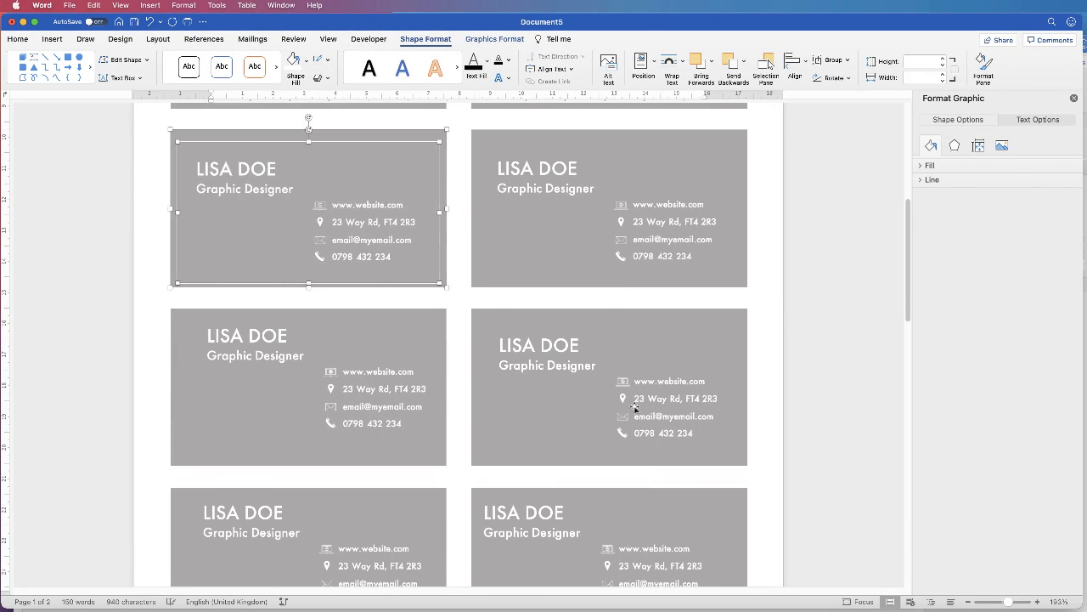
left_click_drag(357, 412, 347, 422)
left_click(383, 313, "shift")
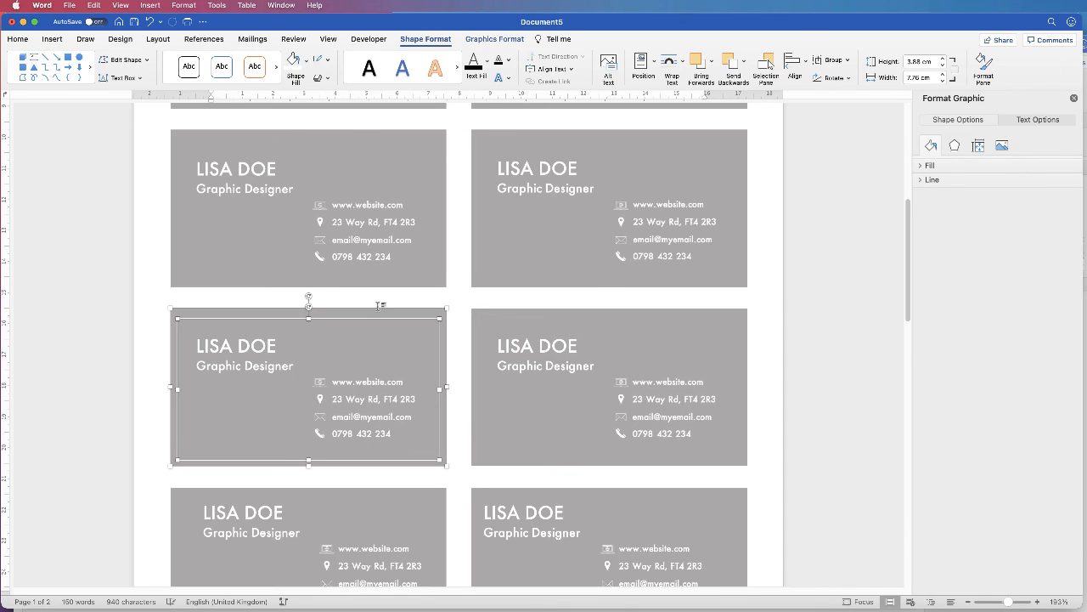
left_click(794, 66)
left_click(830, 107)
Step: Nudge the lower-right contact details and move the left card's details toward centre
scroll(901, 383, "down", 6)
scroll(900, 383, "down", 3)
left_click_drag(641, 236, 655, 246)
key("Down")
key("Up")
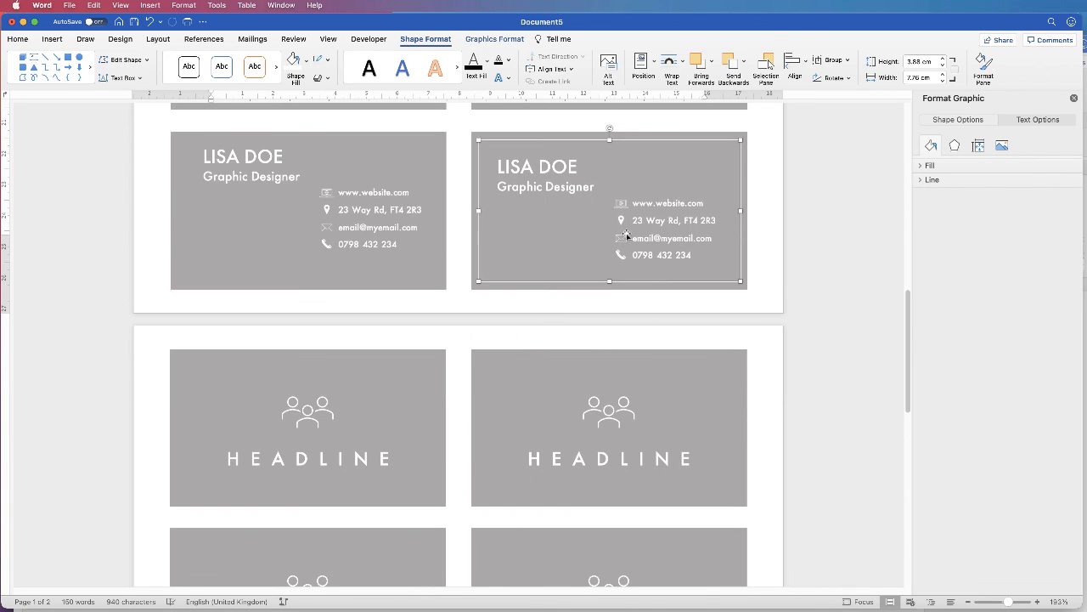
key("Down")
key("super+z")
key("super+z")
left_click_drag(602, 207, 602, 199)
Step: Centre the remaining left and right contact details on their grey cards
left_click(645, 134, "shift")
left_click(795, 66)
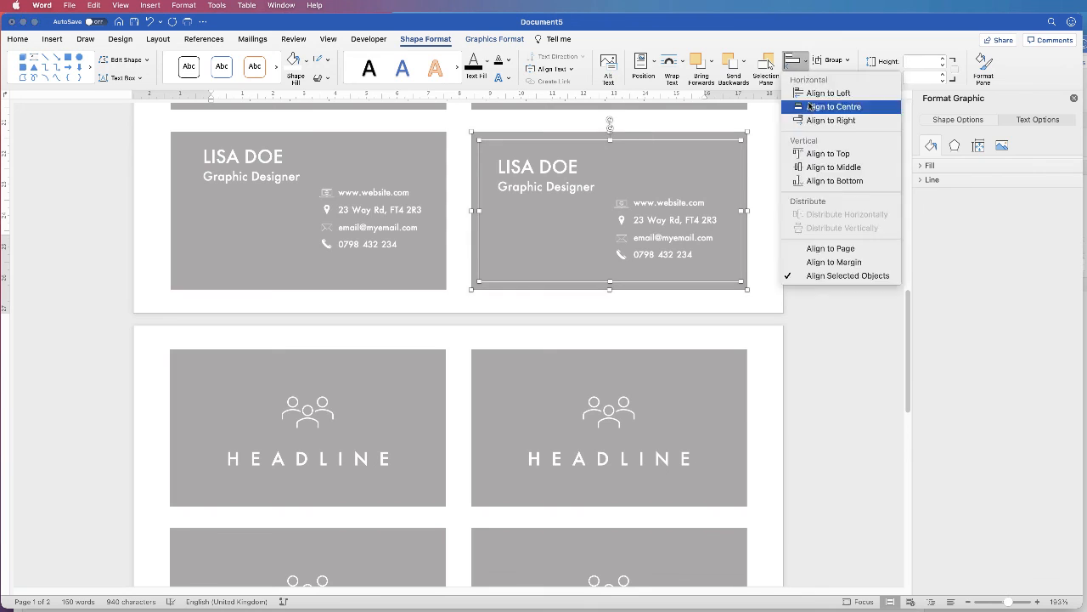
left_click(811, 107)
left_click_drag(363, 231, 340, 244)
left_click(356, 137, "shift")
left_click(794, 66)
left_click(807, 107)
left_click(640, 206)
left_click(645, 136, "shift")
Step: Zoom out to view both pages and close the shape formatting pane
left_click(794, 66)
left_click(811, 107)
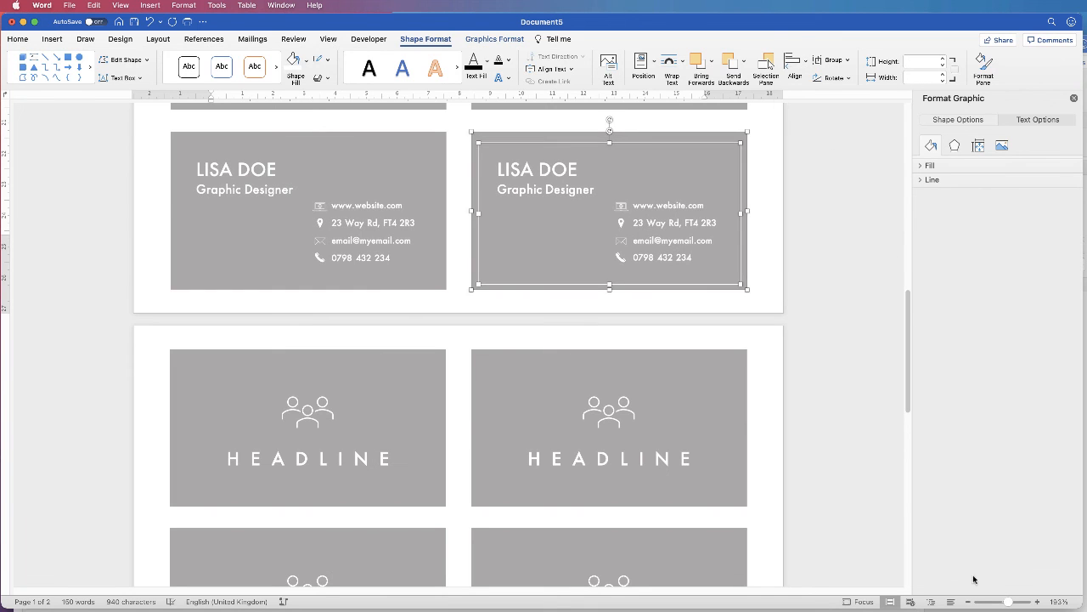
left_click_drag(1009, 601, 1002, 601)
left_click(1074, 98)
left_click(934, 355)
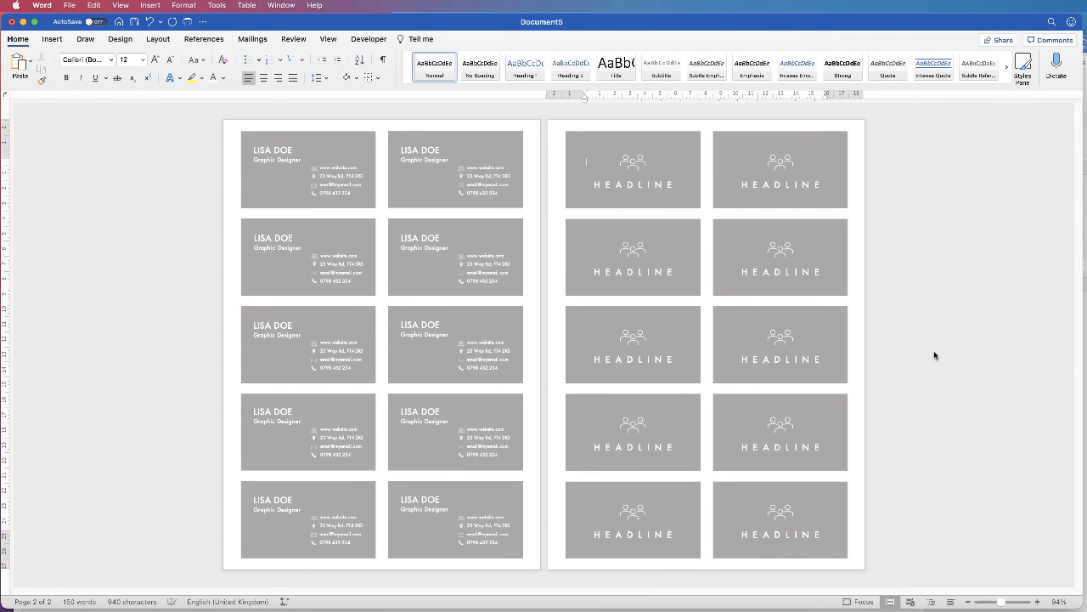